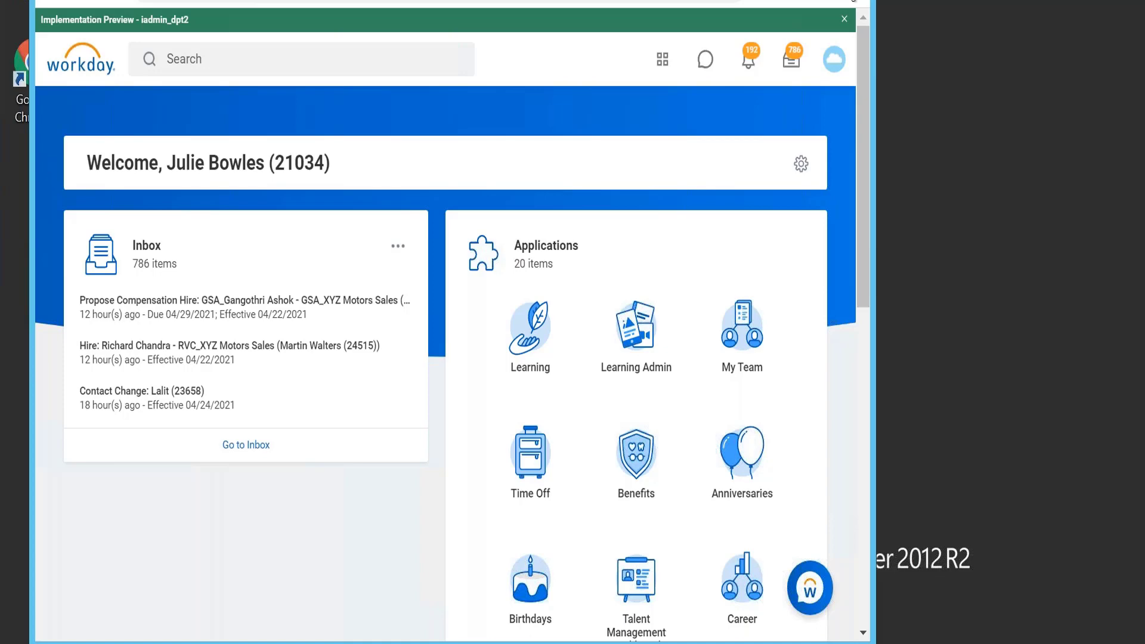
Step: Switch to the Notepad++ notes and delete the old note lines after line 22
{"action": "double_click", "coordinate": [389, 2]}
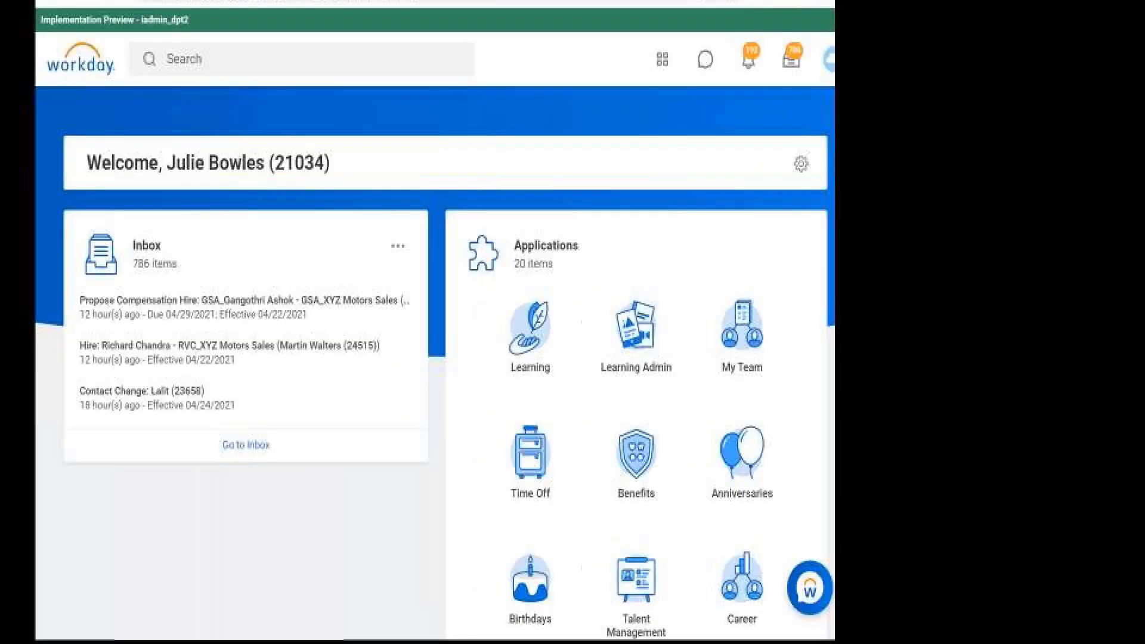
{"action": "left_click", "coordinate": [392, 47]}
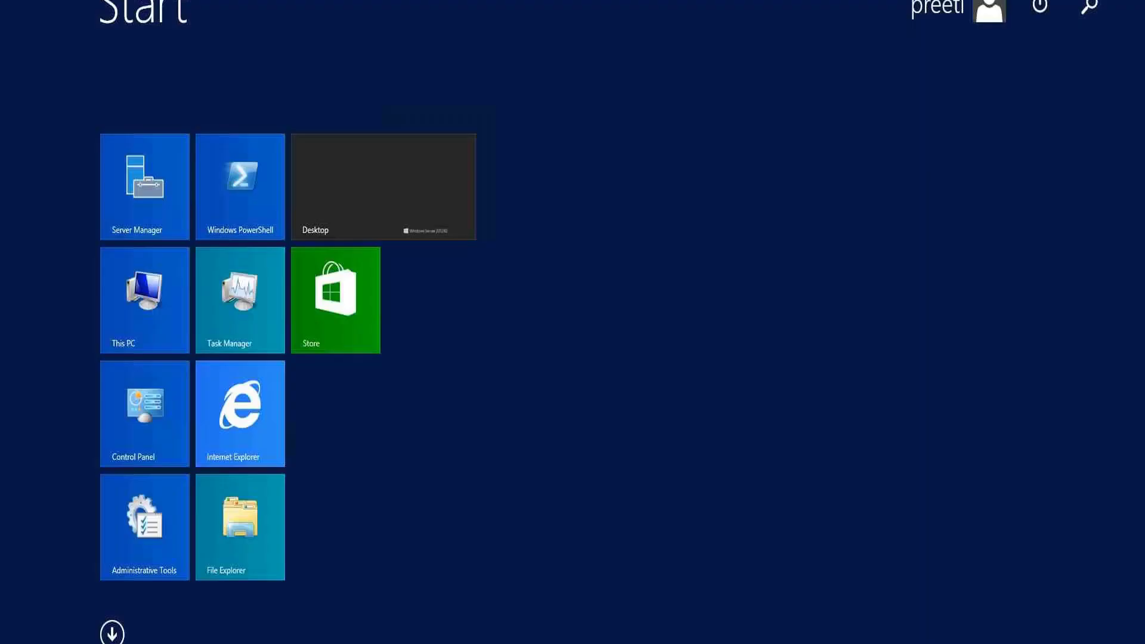
{"action": "left_click", "coordinate": [112, 632]}
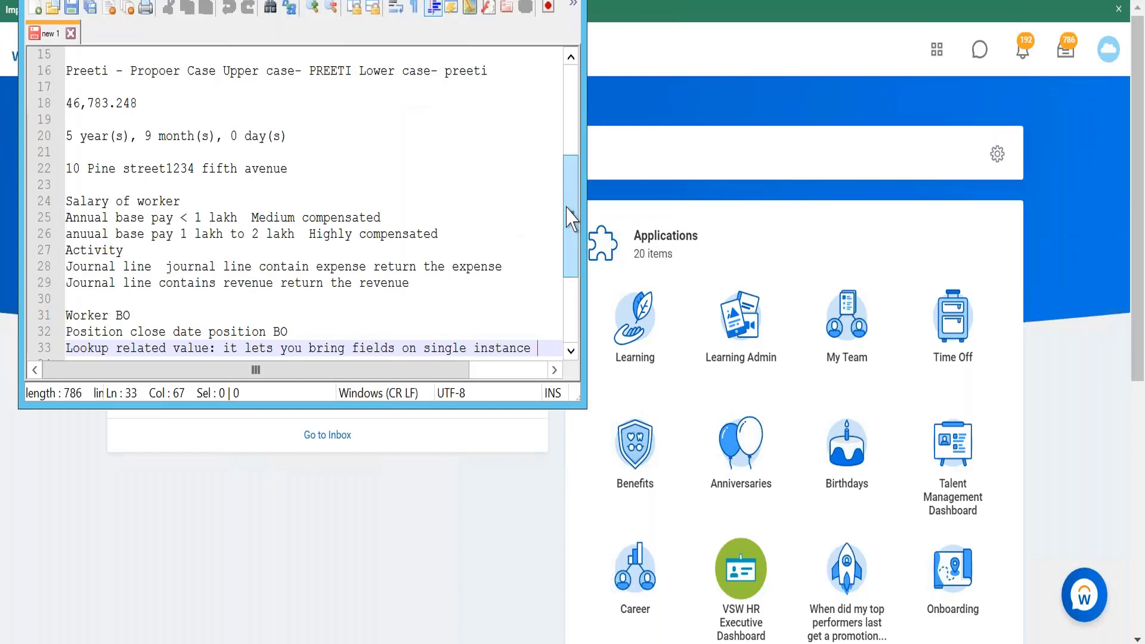
{"action": "scroll", "coordinate": [569, 227], "scroll_direction": "down", "scroll_amount": 3}
{"action": "left_click_drag", "start_coordinate": [80, 87], "coordinate": [471, 248]}
{"action": "key", "text": "BackSpace"}
{"action": "key", "text": "BackSpace"}
{"action": "key", "text": "BackSpace"}
{"action": "key", "text": "BackSpace"}
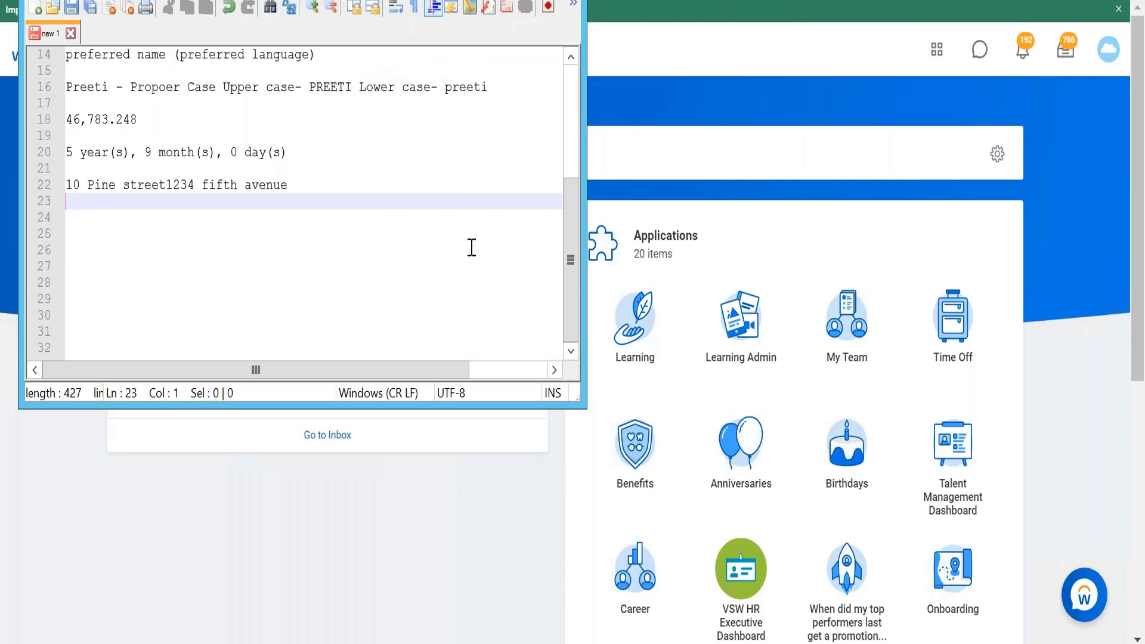
Step: Write the note 'Dep age to Workers age' on line 23
{"action": "type", "text": "Dep age t"}
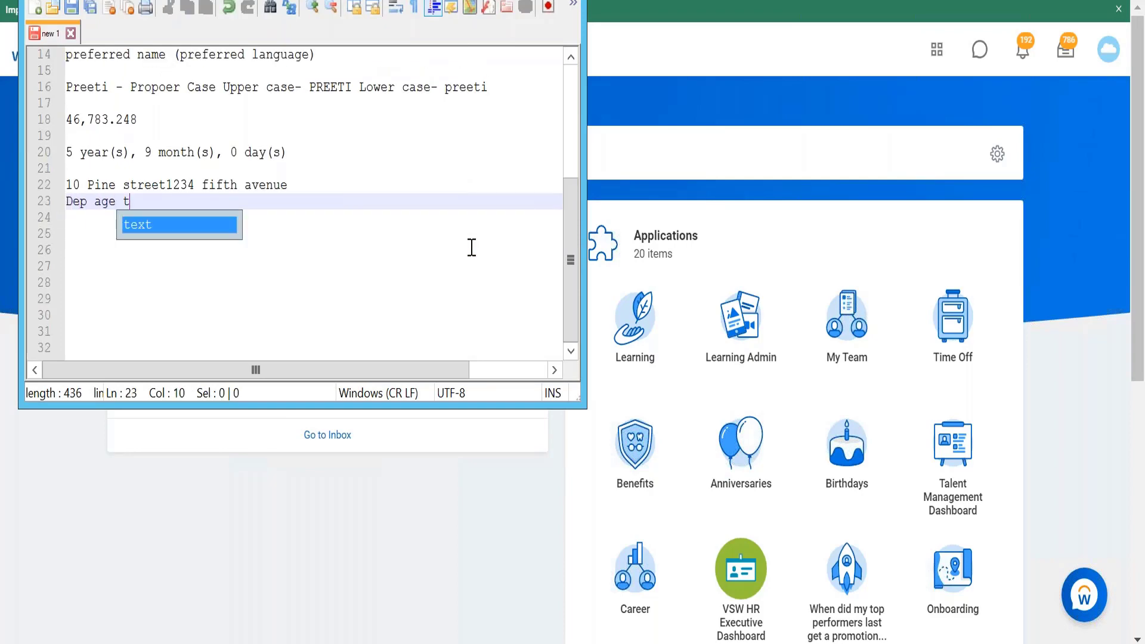
{"action": "type", "text": "o Workers age"}
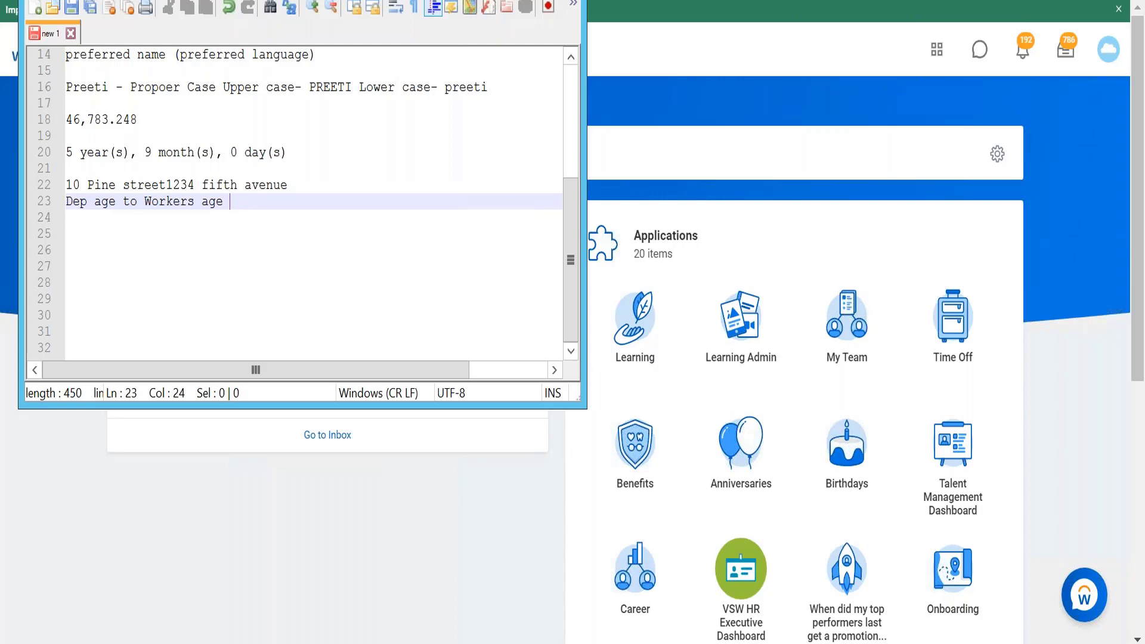
{"action": "left_click", "coordinate": [507, 1]}
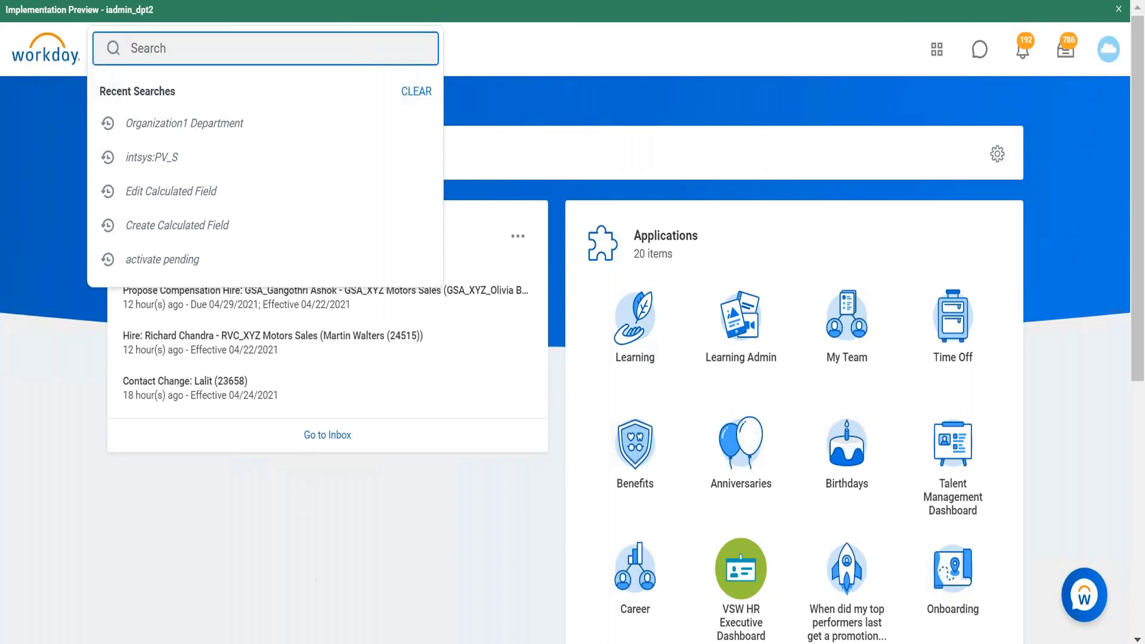
{"action": "key", "text": "alt+Tab"}
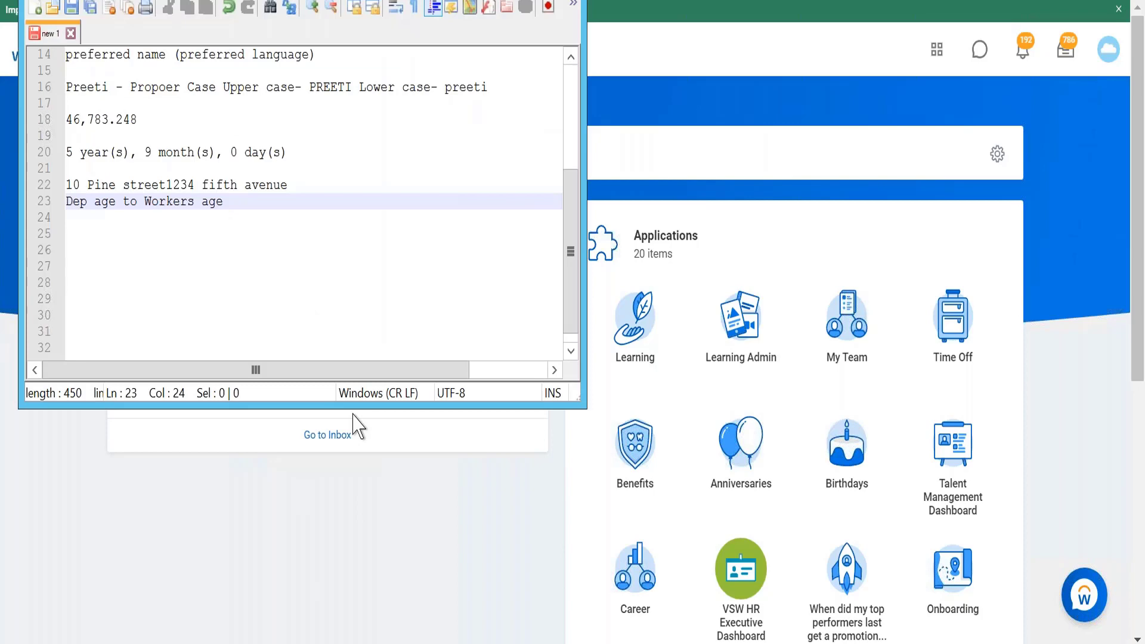
Step: Add a new note line 'Date diff b/w manager's hire date and worker's hire date'
{"action": "key", "text": "Return"}
{"action": "type", "text": "Date "}
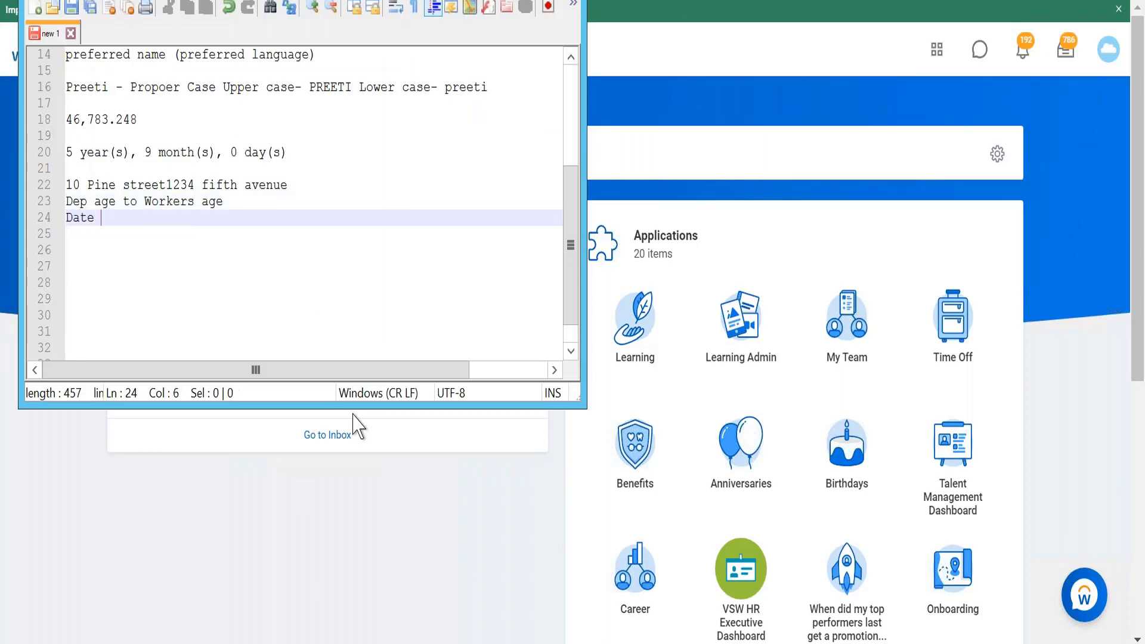
{"action": "type", "text": "diff "}
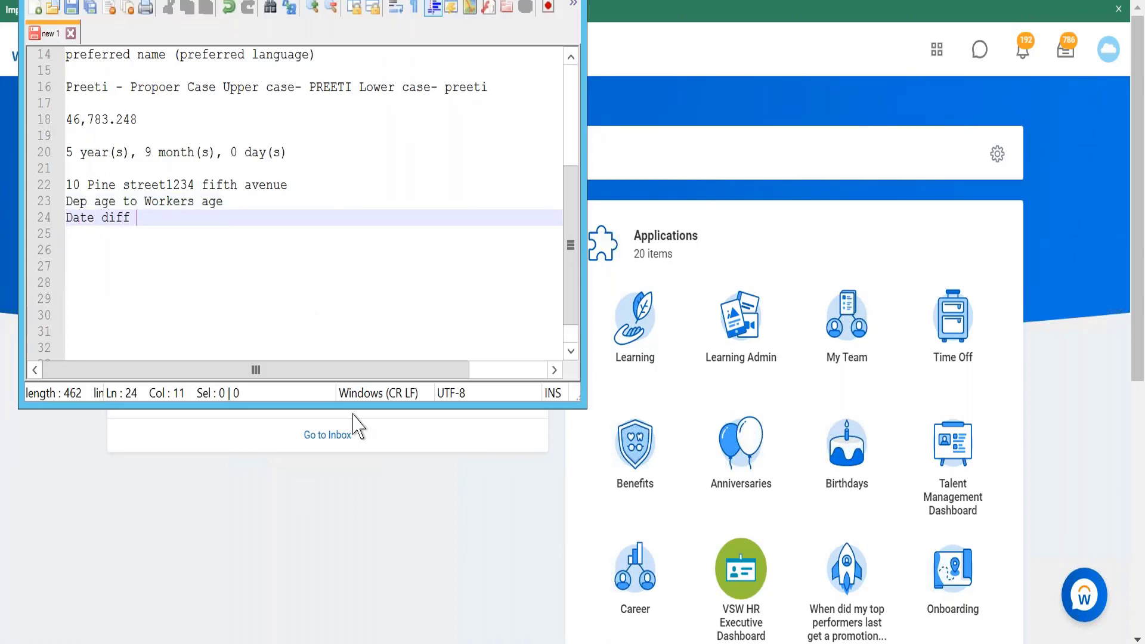
{"action": "type", "text": "b/w manahe"}
{"action": "key", "text": "BackSpace"}
{"action": "key", "text": "BackSpace"}
{"action": "type", "text": "ger's hire date and worker"}
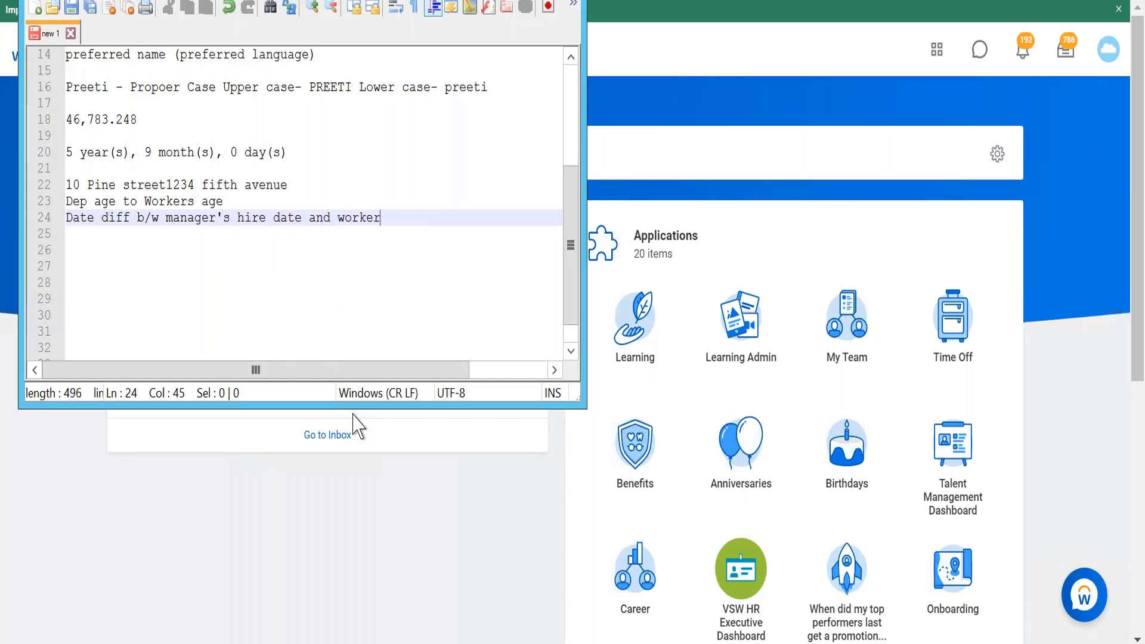
{"action": "type", "text": "'s hire date"}
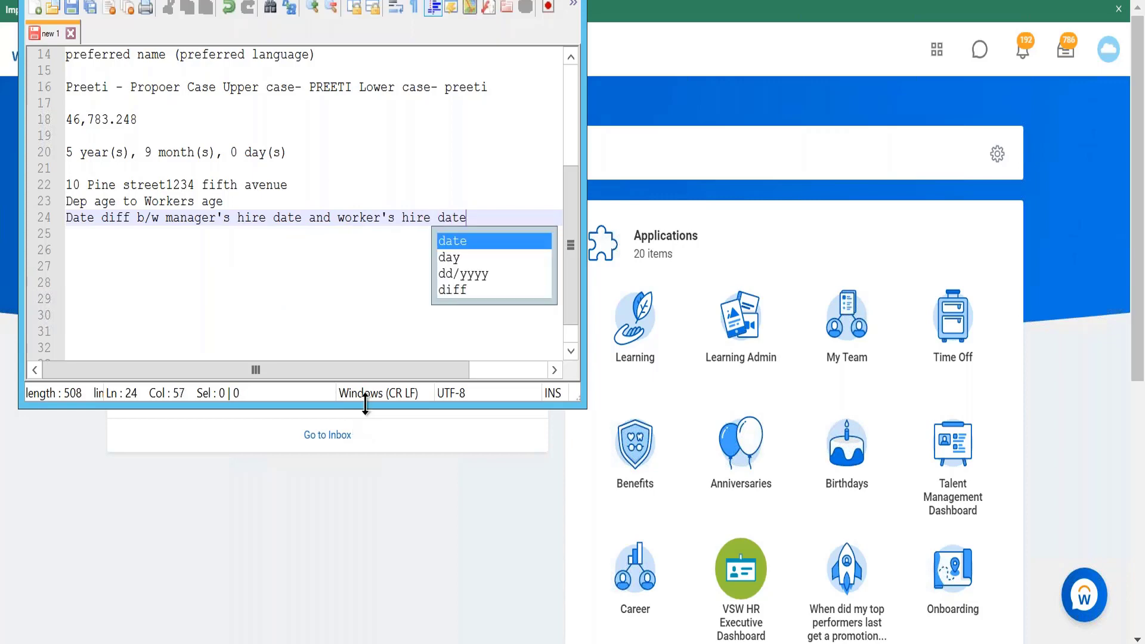
{"action": "left_click", "coordinate": [351, 299]}
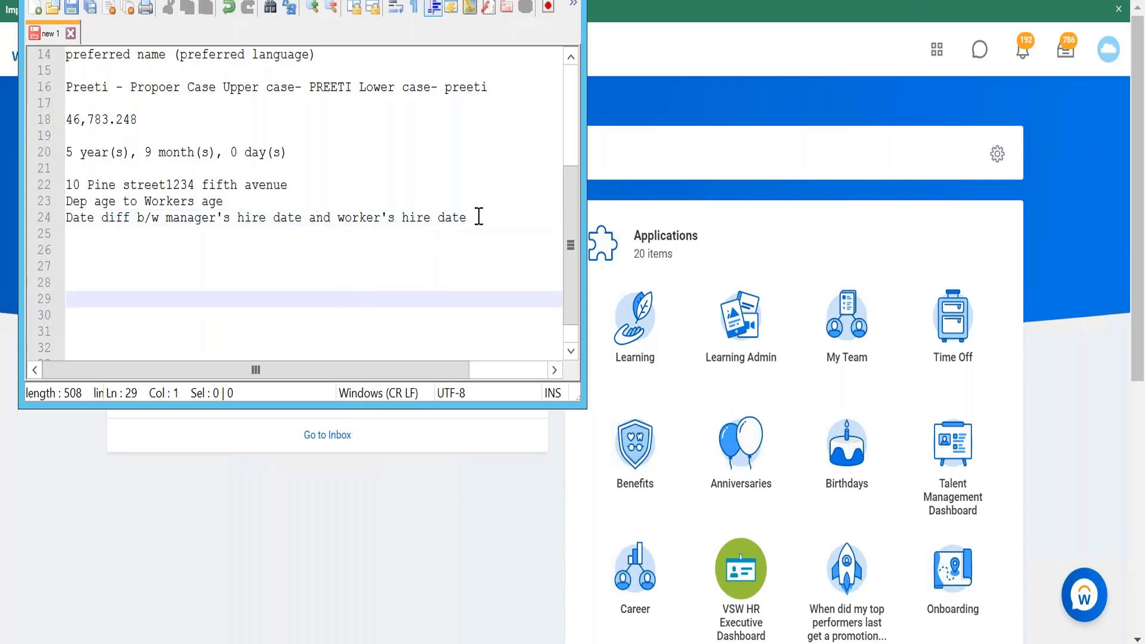
{"action": "left_click", "coordinate": [479, 217]}
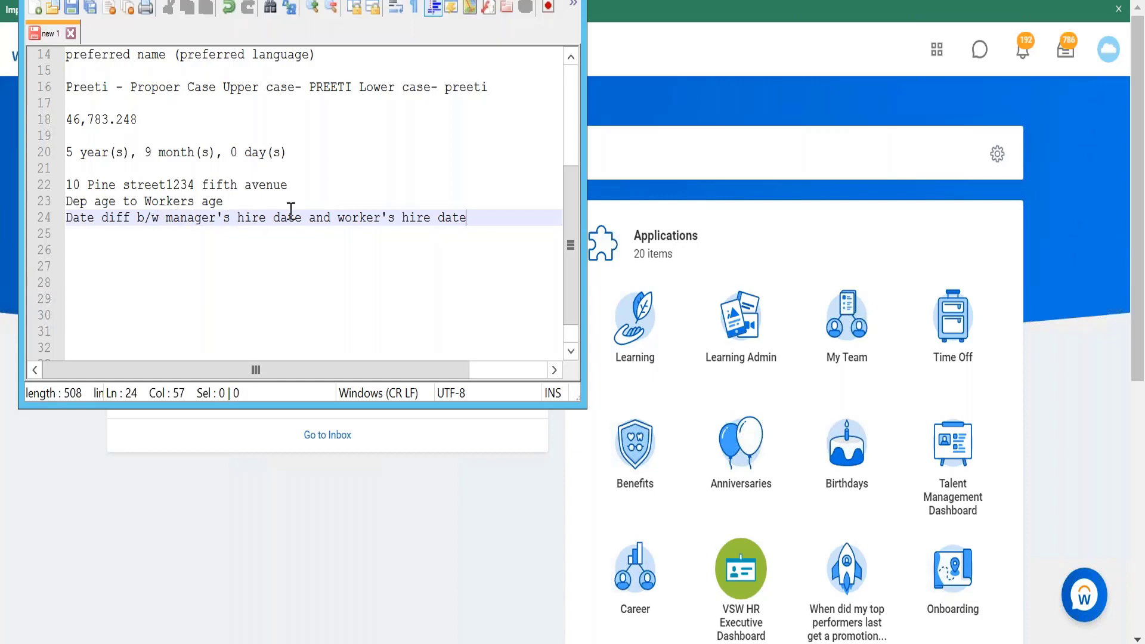
Step: Back in Workday, search for 'create calc field' and open the Create Calculated Field task
{"action": "left_click", "coordinate": [507, 2]}
{"action": "left_click", "coordinate": [219, 49]}
{"action": "type", "text": "create calc field"}
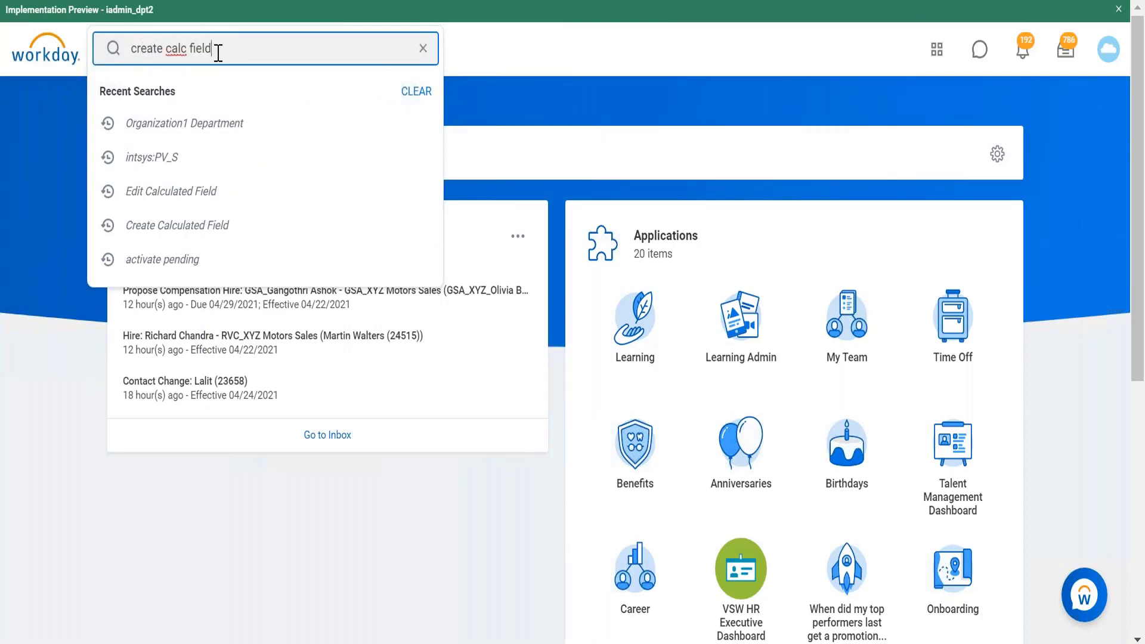
{"action": "key", "text": "Return"}
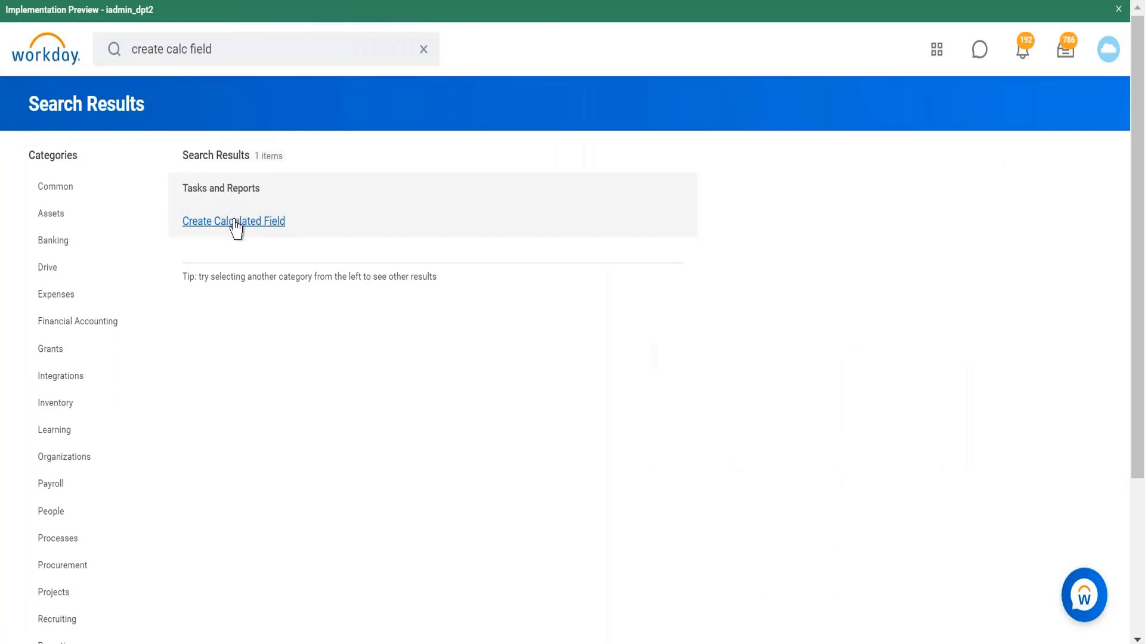
{"action": "left_click", "coordinate": [236, 225]}
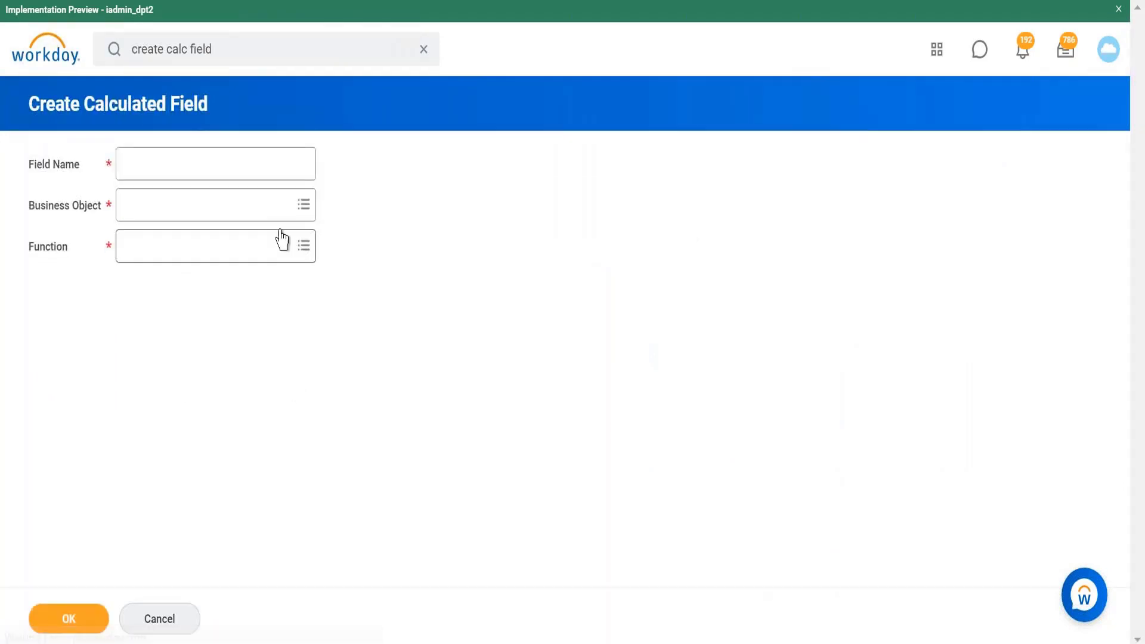
Step: Name the calculated field 'CF Date diff b/w manager Hire date and worker hire date'
{"action": "left_click", "coordinate": [222, 159]}
{"action": "type", "text": "CF"}
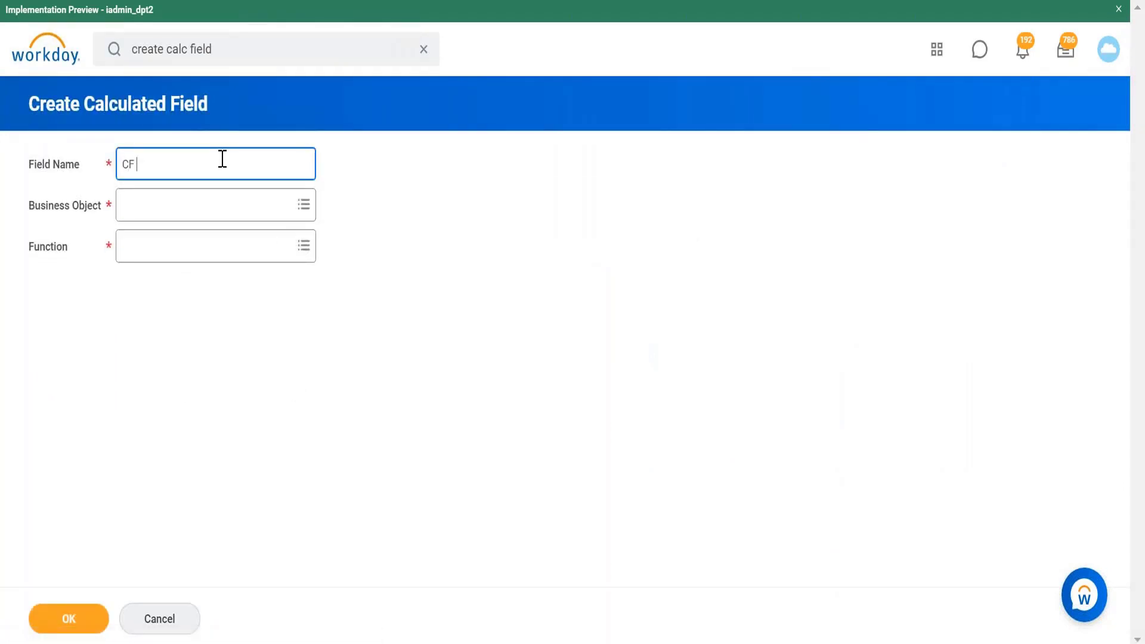
{"action": "type", "text": " Date diff b/w manager Hire date an"}
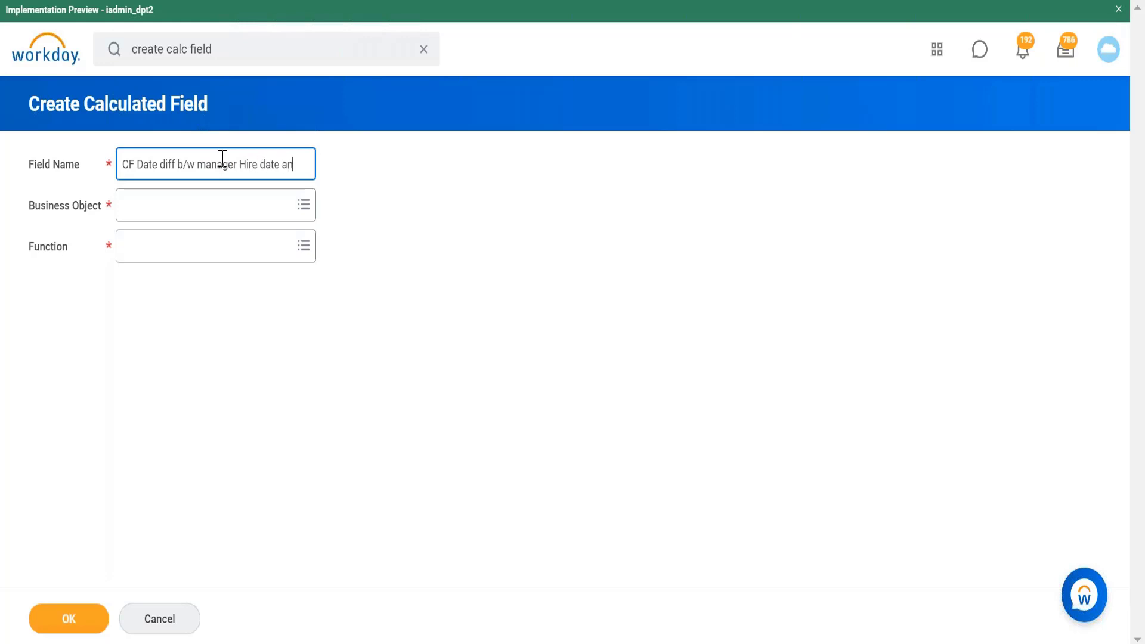
{"action": "type", "text": "d worker hire date"}
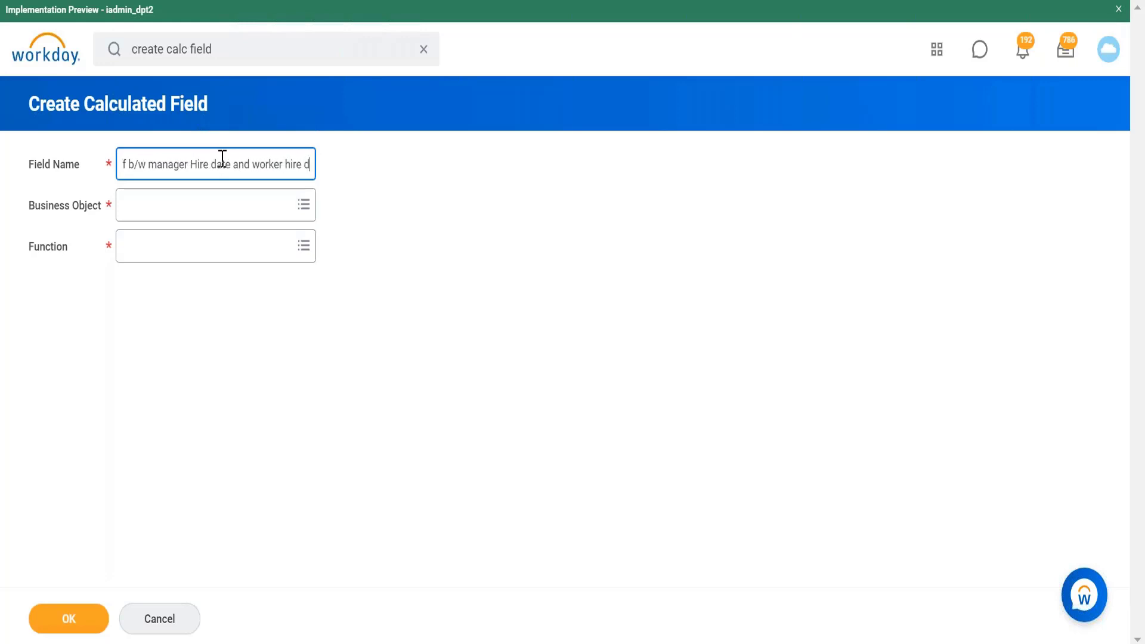
Step: Search for and set the business object to Worker
{"action": "left_click", "coordinate": [218, 204]}
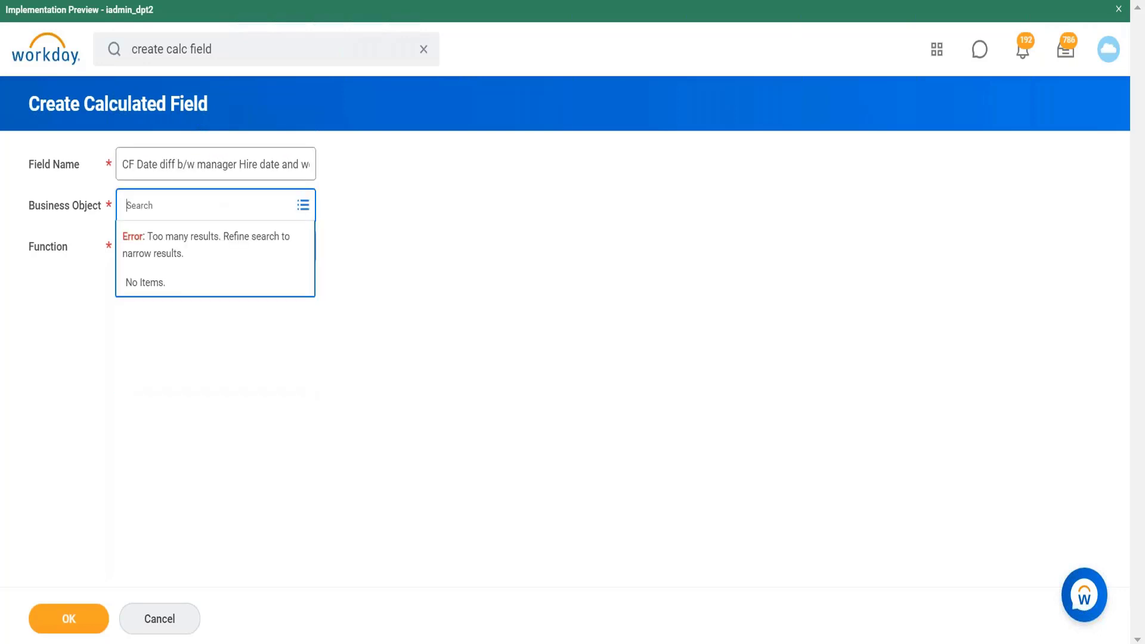
{"action": "type", "text": "worker"}
{"action": "key", "text": "Return"}
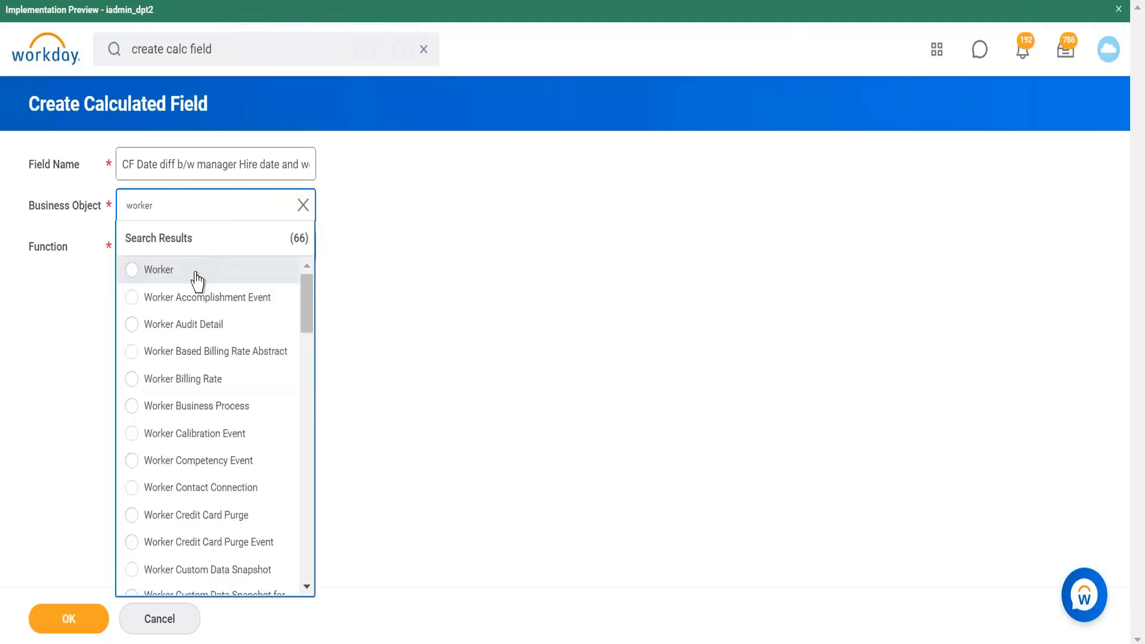
{"action": "left_click", "coordinate": [197, 279]}
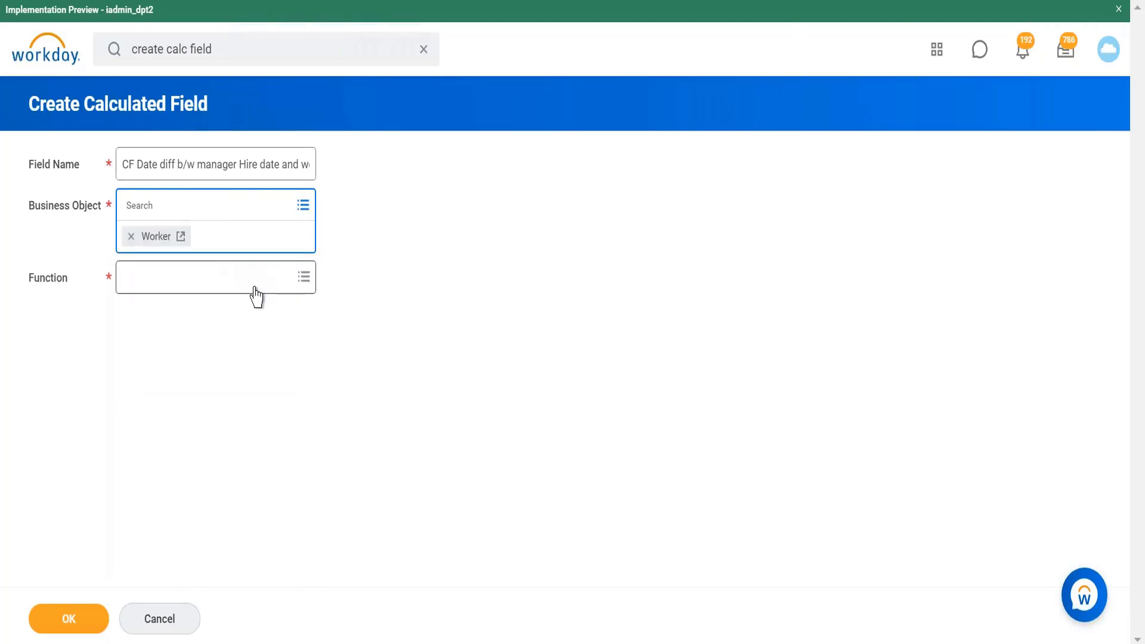
Step: Choose the Date Difference function and continue to the calculation page
{"action": "left_click", "coordinate": [251, 286]}
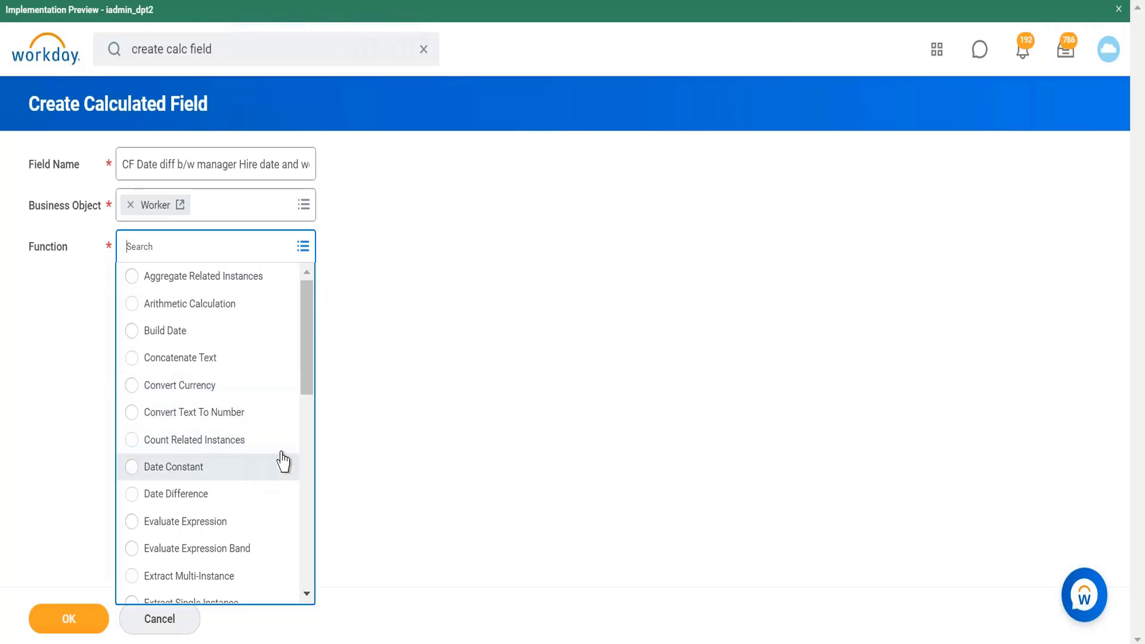
{"action": "left_click", "coordinate": [197, 506]}
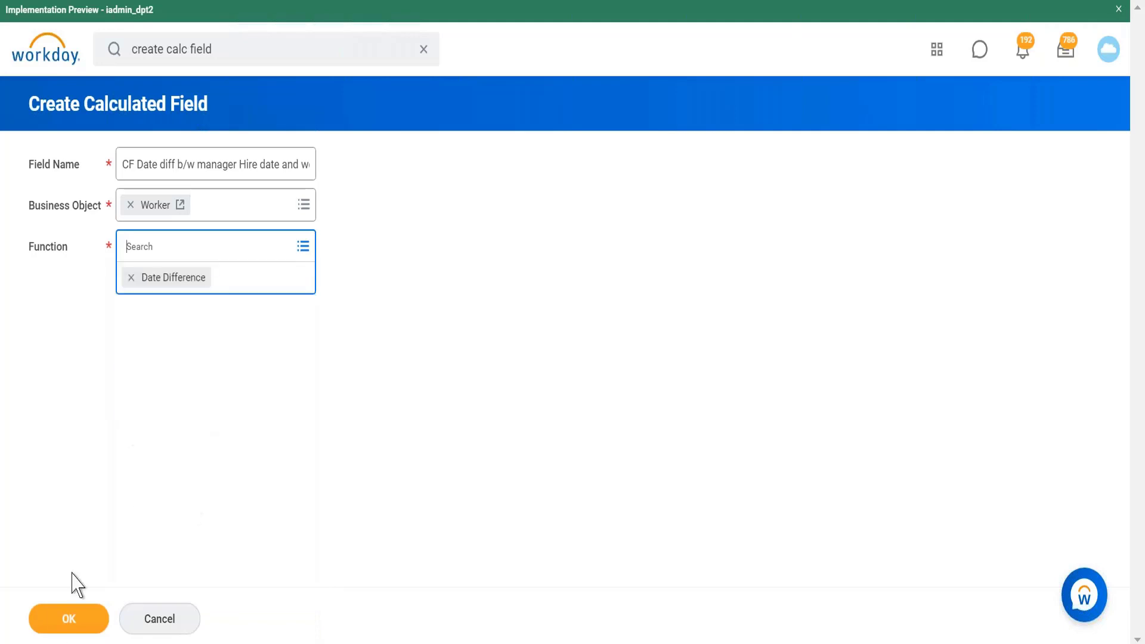
{"action": "left_click", "coordinate": [71, 620]}
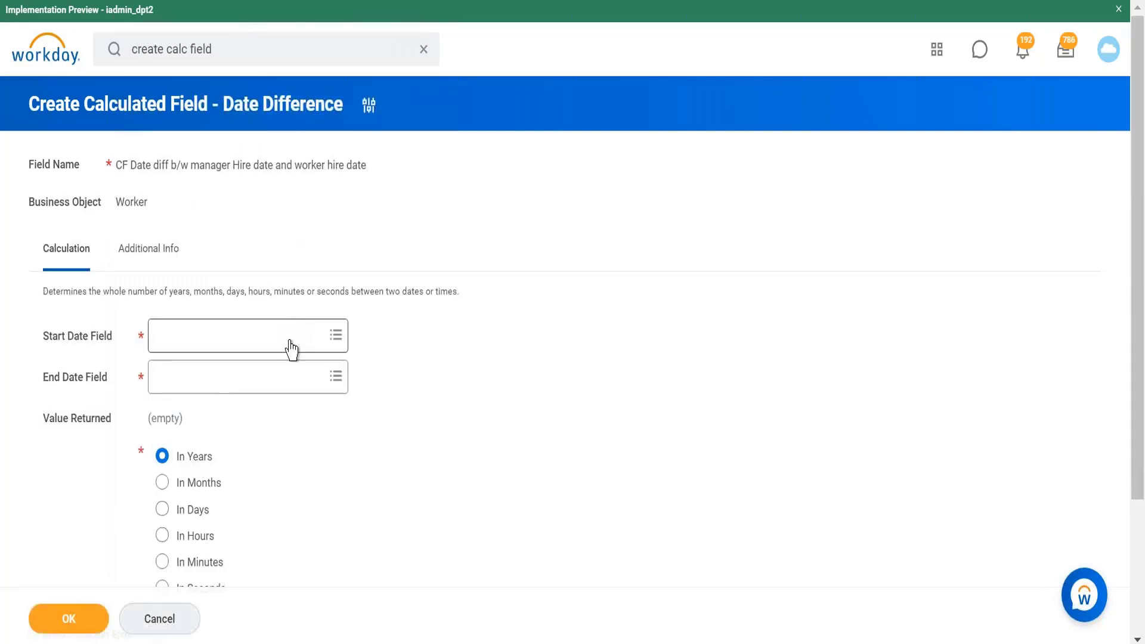
Step: Start creating a new calculated field from the Start Date Field prompt
{"action": "left_click", "coordinate": [291, 349]}
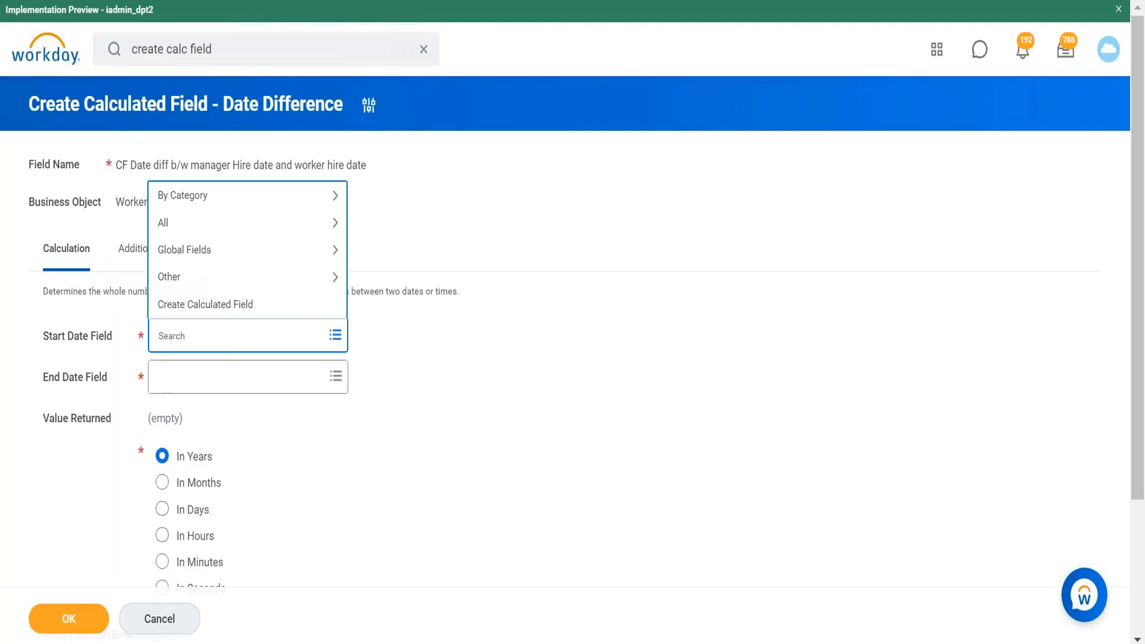
{"action": "left_click", "coordinate": [300, 307]}
Step: Name the nested calculated field 'Cf Manager Hire date'
{"action": "left_click", "coordinate": [264, 162]}
{"action": "type", "text": "Cf Mna"}
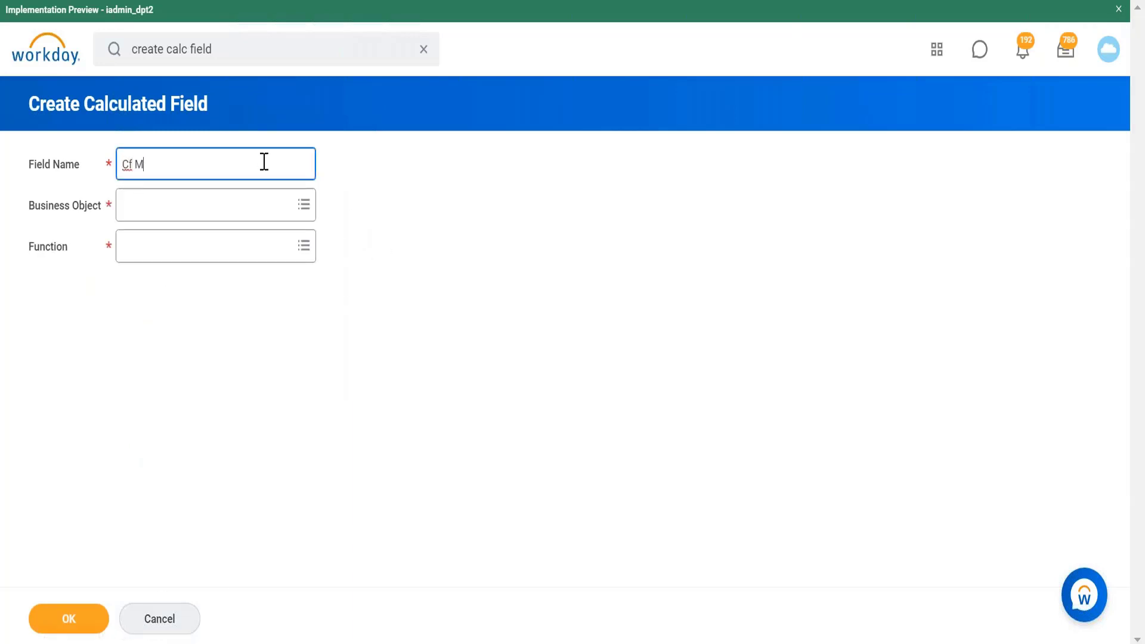
{"action": "key", "text": "BackSpace"}
{"action": "key", "text": "BackSpace"}
{"action": "type", "text": "anafe"}
{"action": "key", "text": "BackSpace"}
{"action": "key", "text": "BackSpace"}
{"action": "type", "text": "ger Hire date"}
Step: Search for and set the nested field's business object to Worker
{"action": "left_click", "coordinate": [279, 206]}
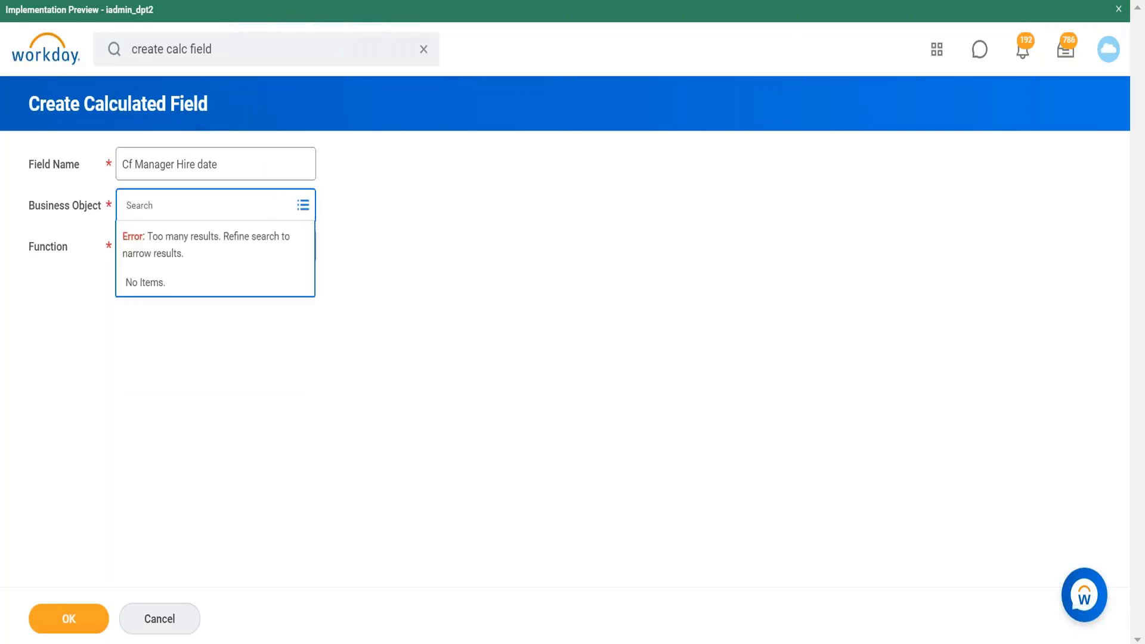
{"action": "type", "text": "worker"}
{"action": "key", "text": "Return"}
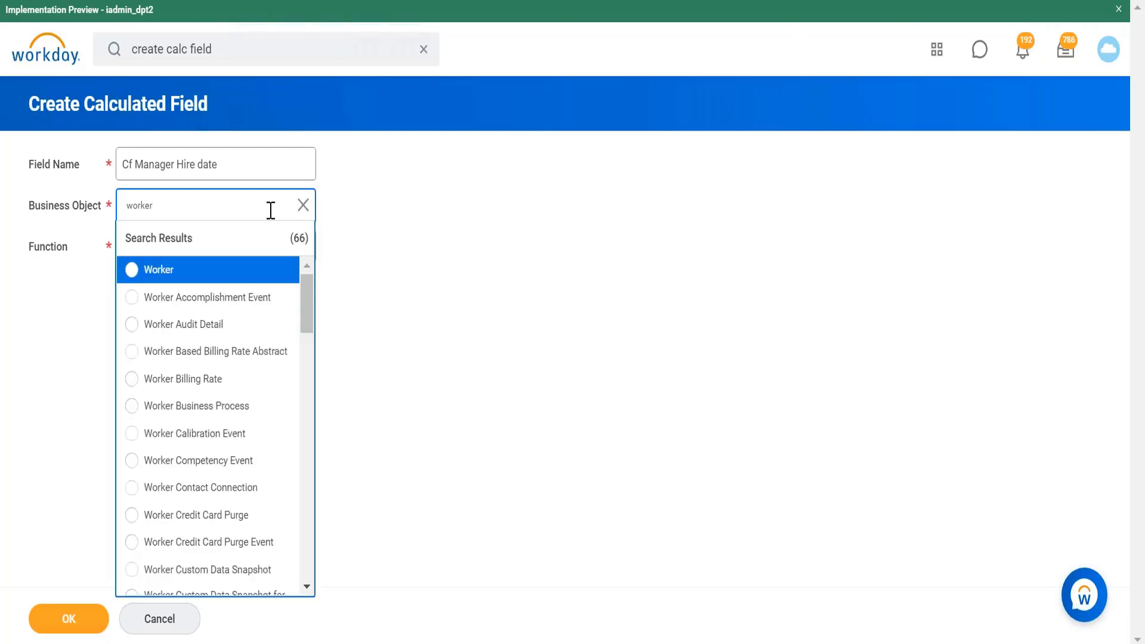
{"action": "left_click", "coordinate": [250, 275]}
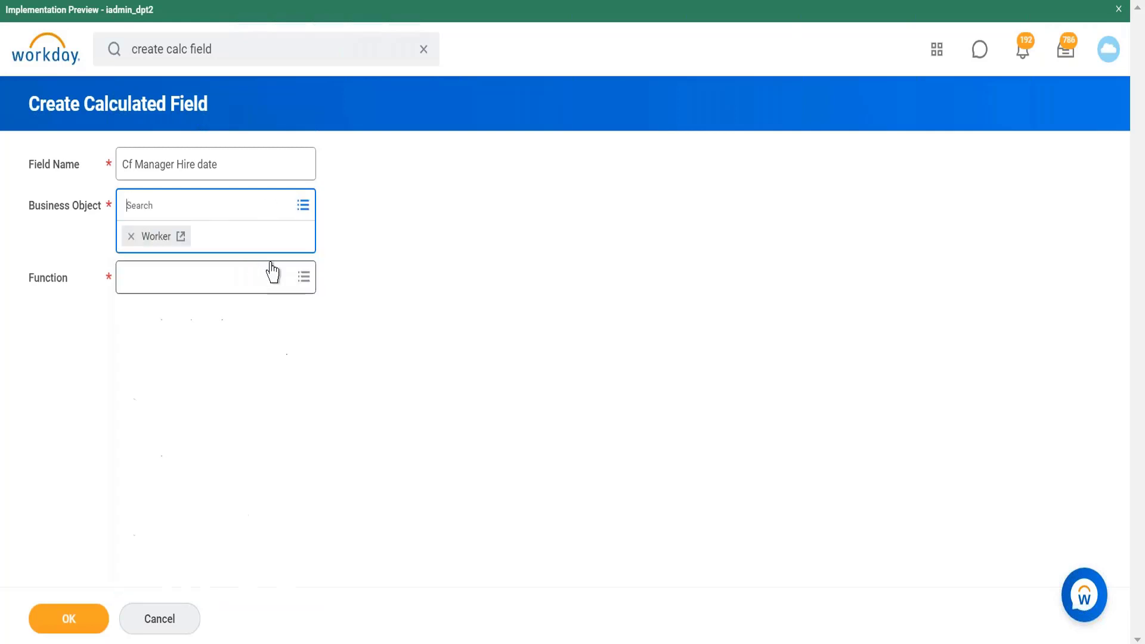
Step: Choose the Lookup Related Value function for the nested field and continue
{"action": "left_click", "coordinate": [295, 290]}
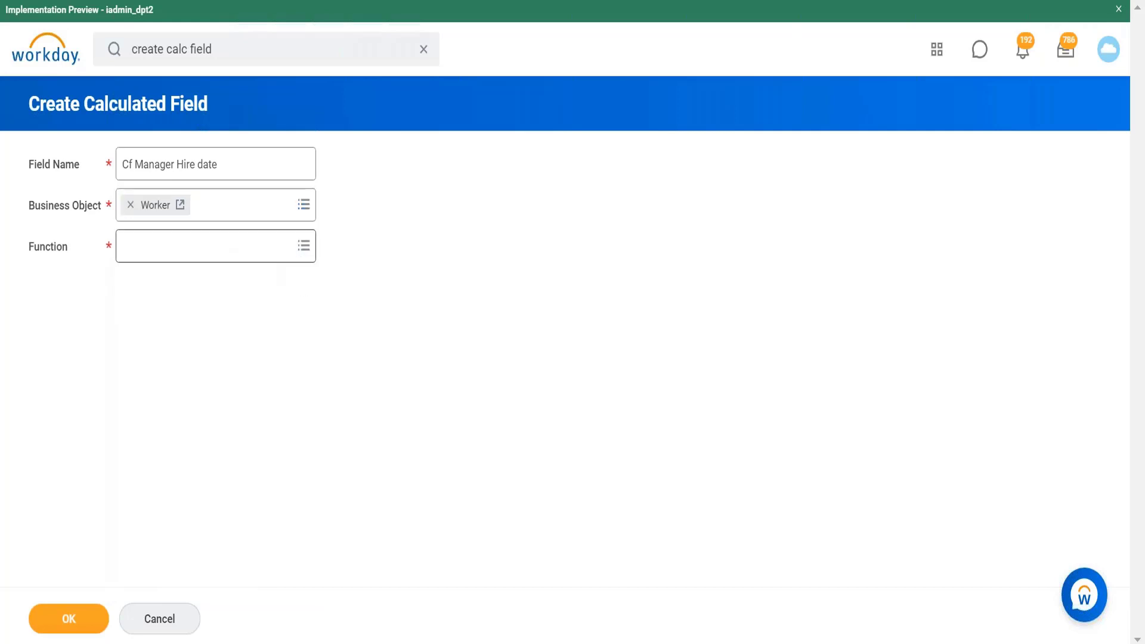
{"action": "left_click", "coordinate": [301, 254]}
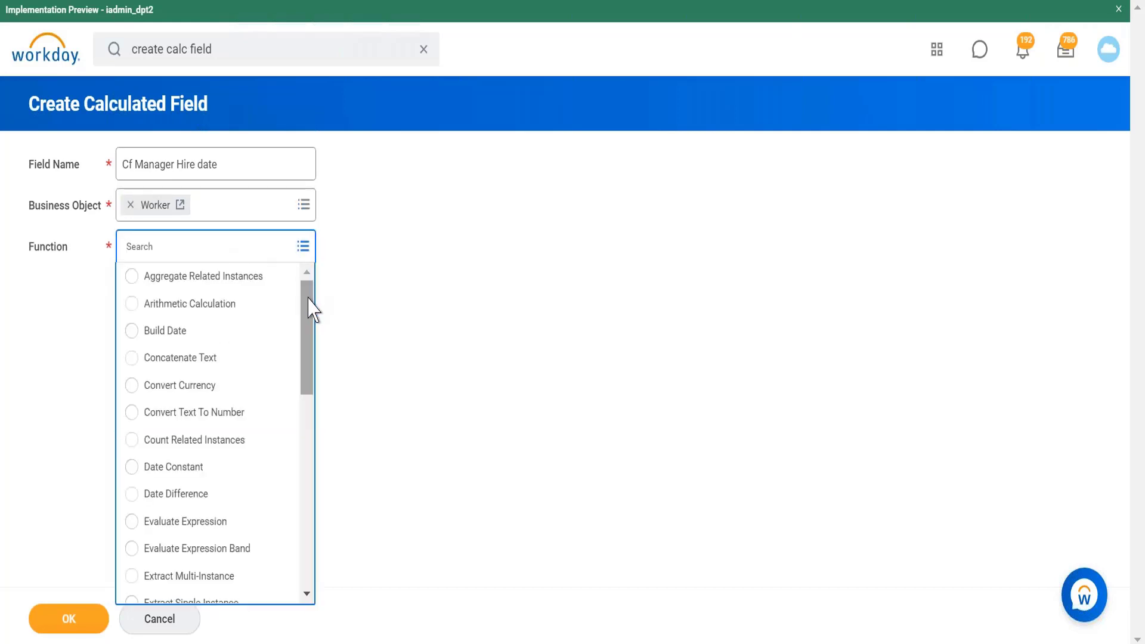
{"action": "scroll", "coordinate": [307, 334], "scroll_direction": "down", "scroll_amount": 1}
{"action": "left_click_drag", "start_coordinate": [310, 345], "coordinate": [305, 477]}
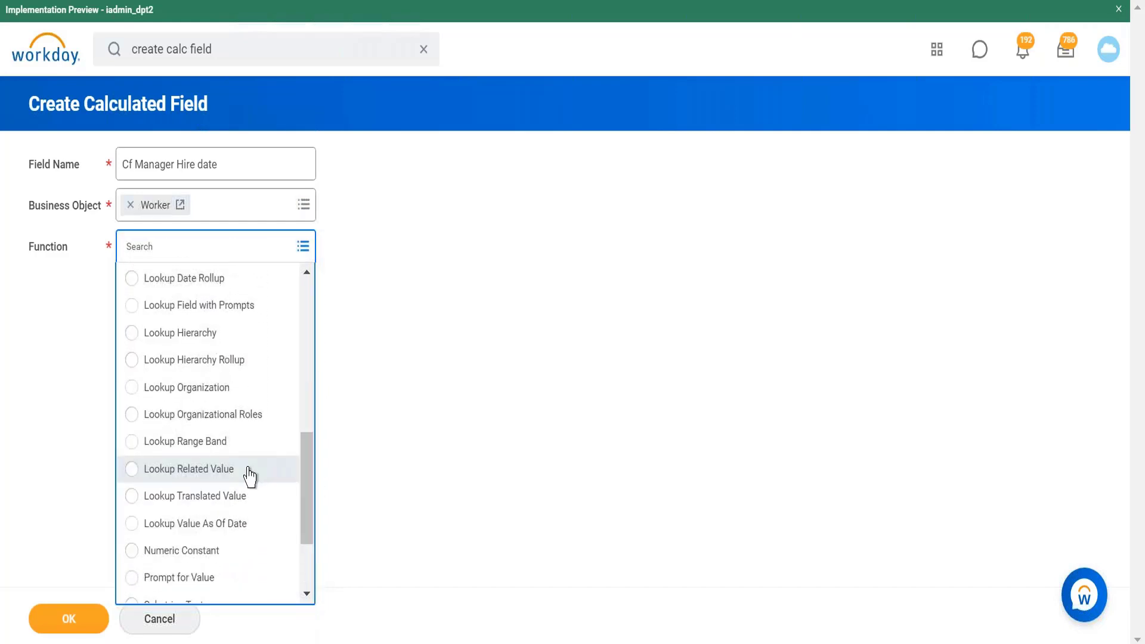
{"action": "left_click", "coordinate": [248, 471]}
{"action": "left_click", "coordinate": [89, 620]}
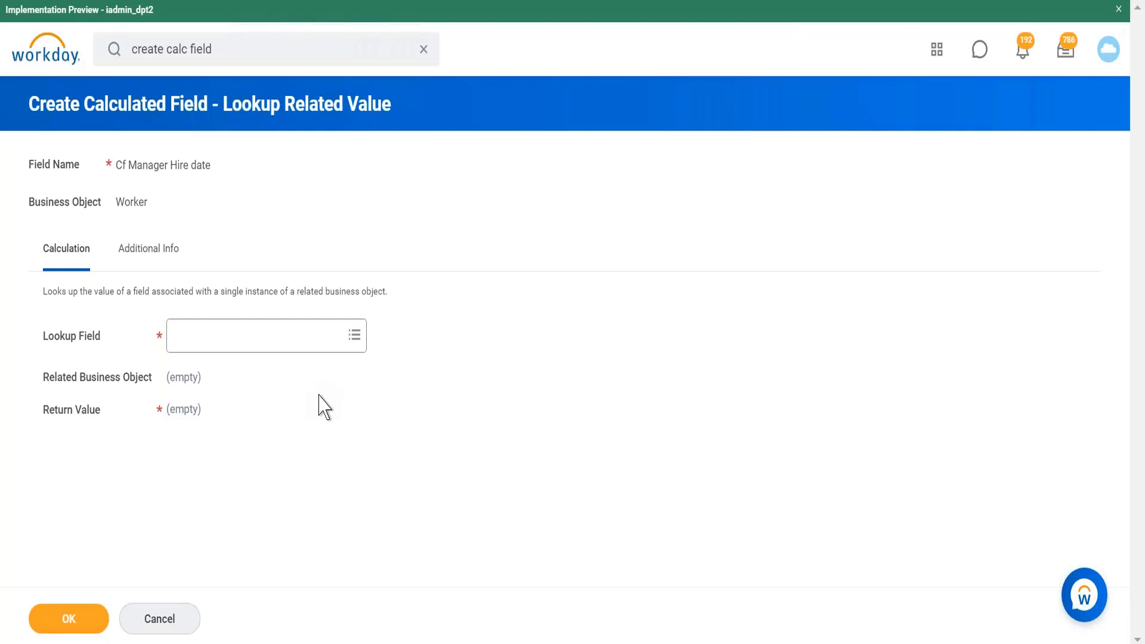
Step: Search the lookup fields for manager and select Manager - Level 01 as the lookup field
{"action": "left_click", "coordinate": [302, 335]}
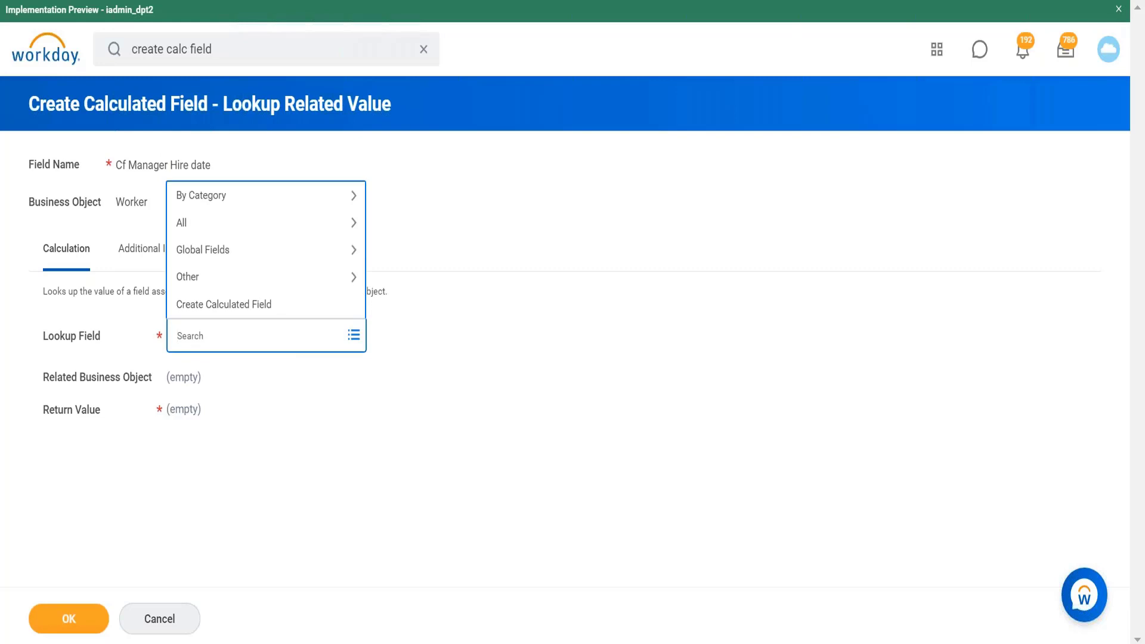
{"action": "type", "text": "manag"}
{"action": "key", "text": "Return"}
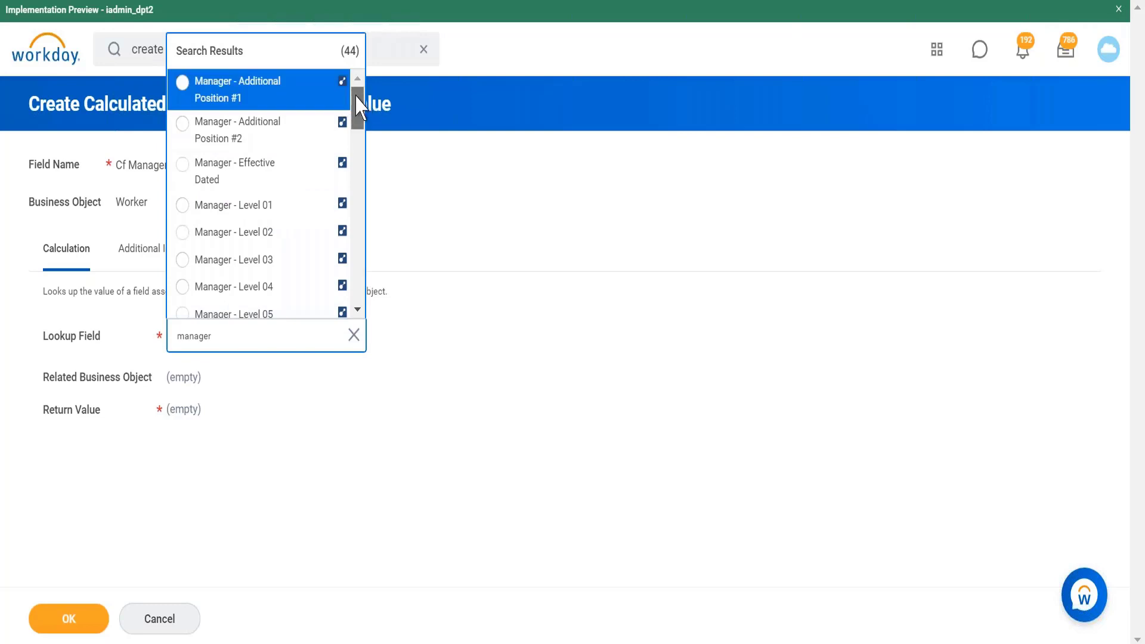
{"action": "scroll", "coordinate": [357, 119], "scroll_direction": "down", "scroll_amount": 3}
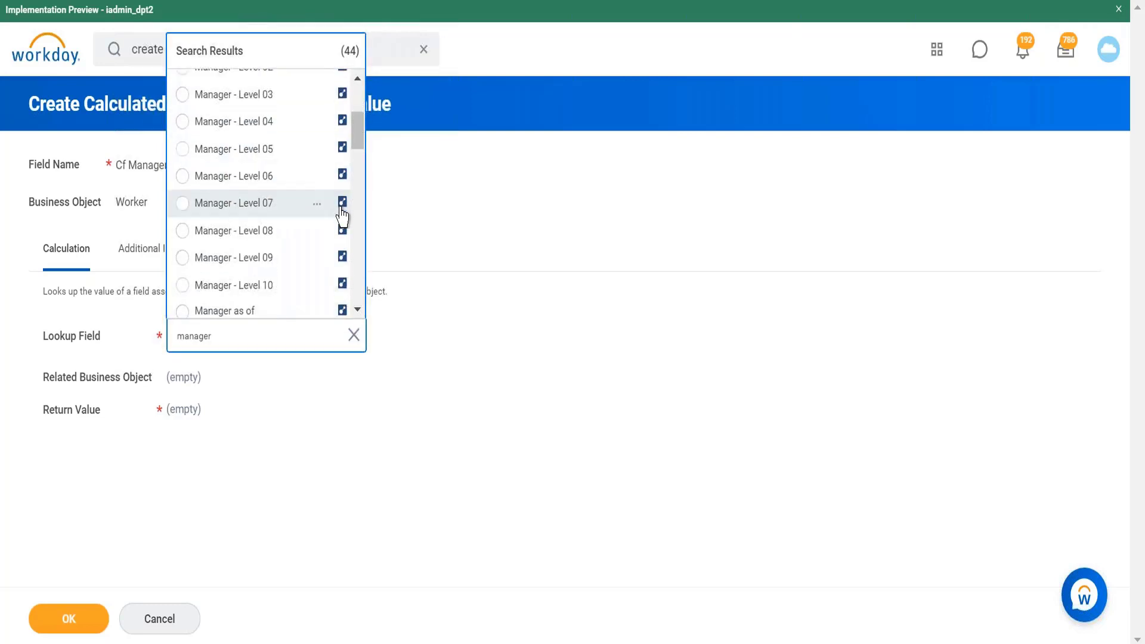
{"action": "left_click_drag", "start_coordinate": [358, 131], "coordinate": [361, 316]}
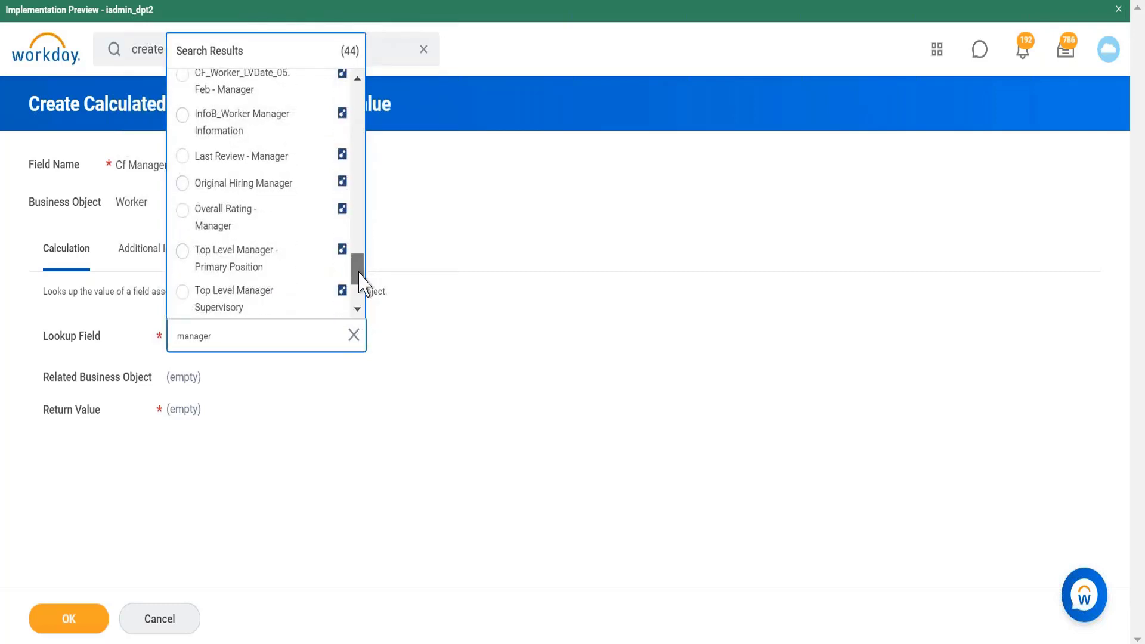
{"action": "left_click_drag", "start_coordinate": [359, 273], "coordinate": [361, 299]}
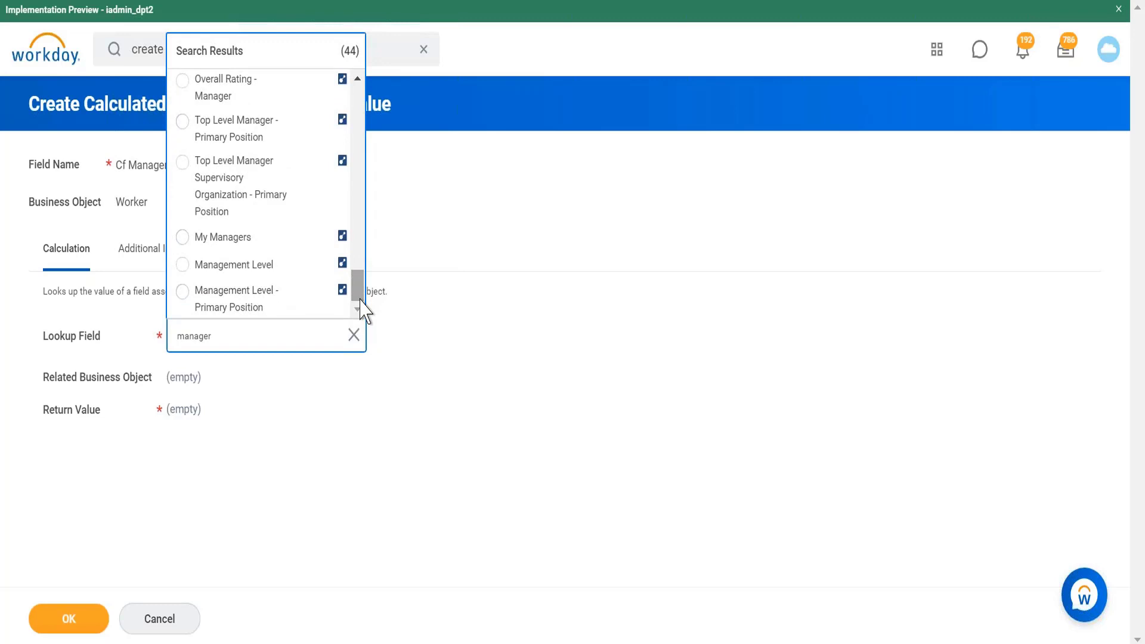
{"action": "left_click_drag", "start_coordinate": [361, 288], "coordinate": [356, 87]}
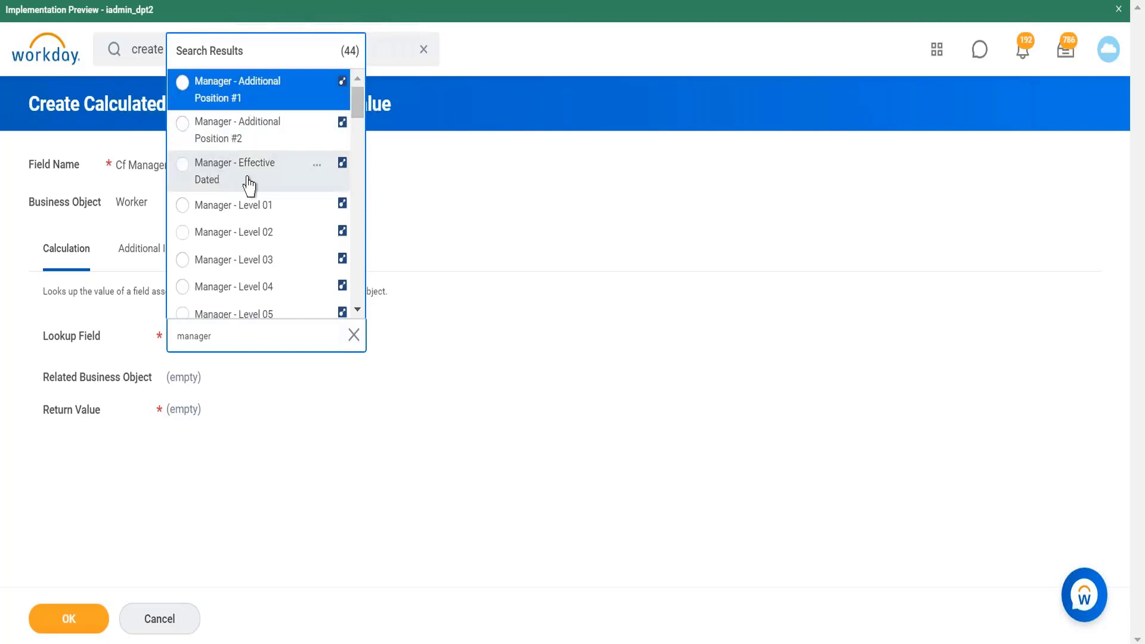
{"action": "left_click", "coordinate": [318, 207]}
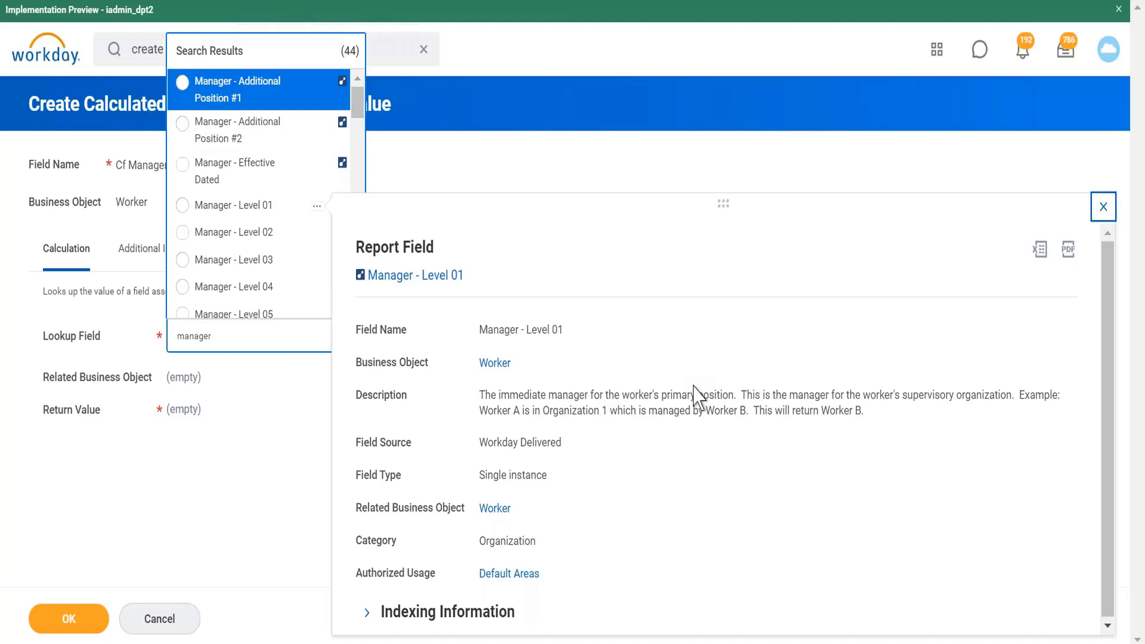
{"action": "left_click", "coordinate": [247, 207]}
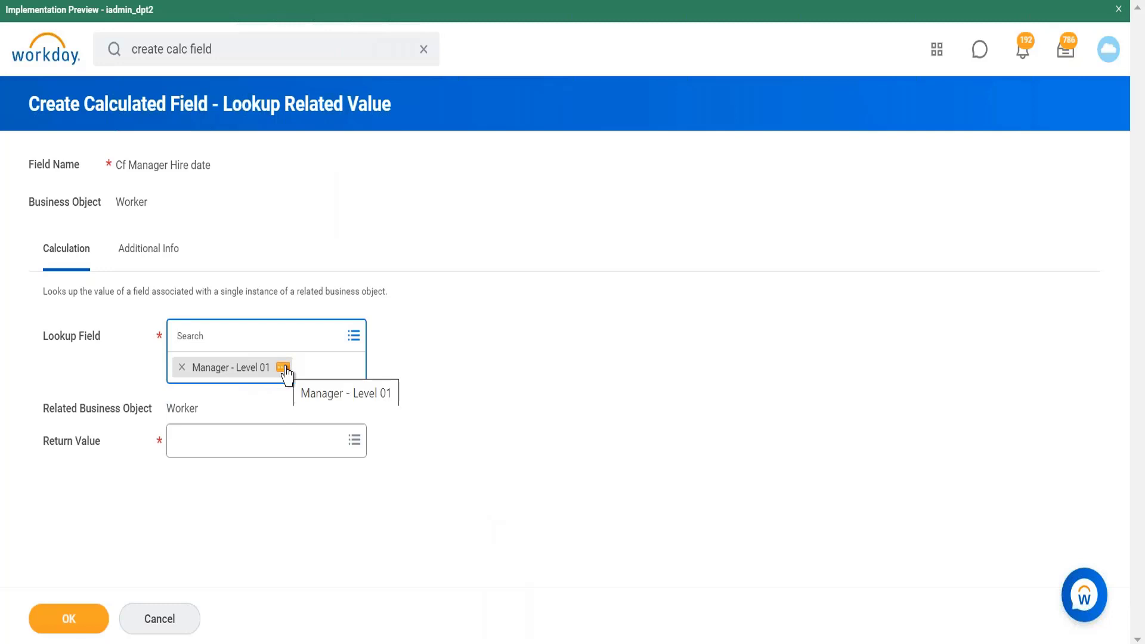
Step: Search for hire date and set the return value to Hire Date
{"action": "left_click", "coordinate": [427, 385]}
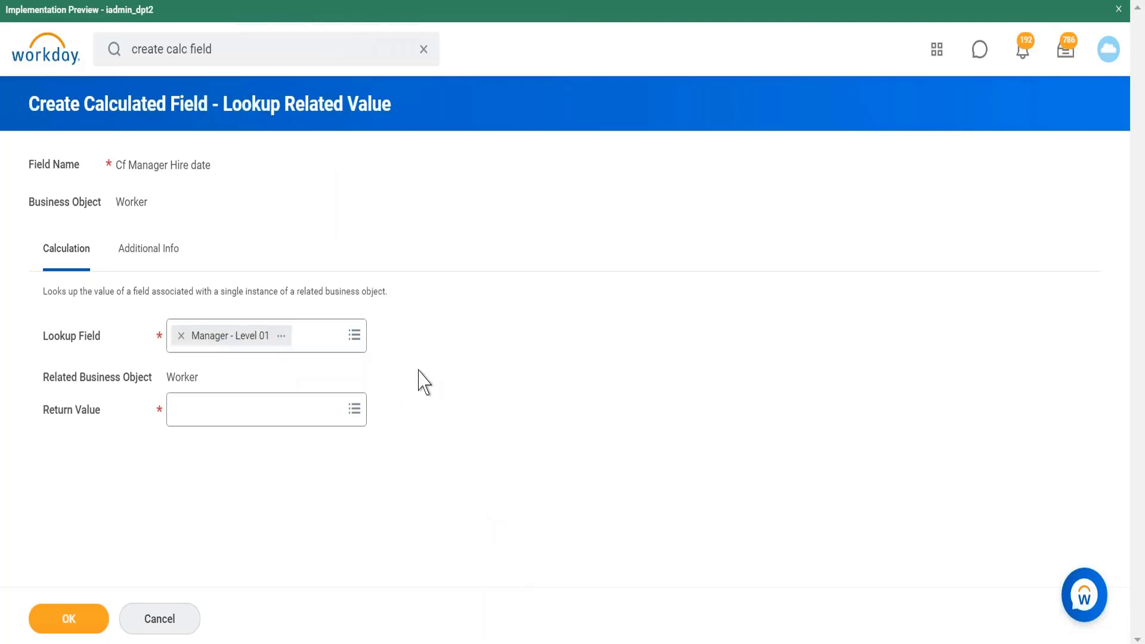
{"action": "left_click", "coordinate": [282, 335]}
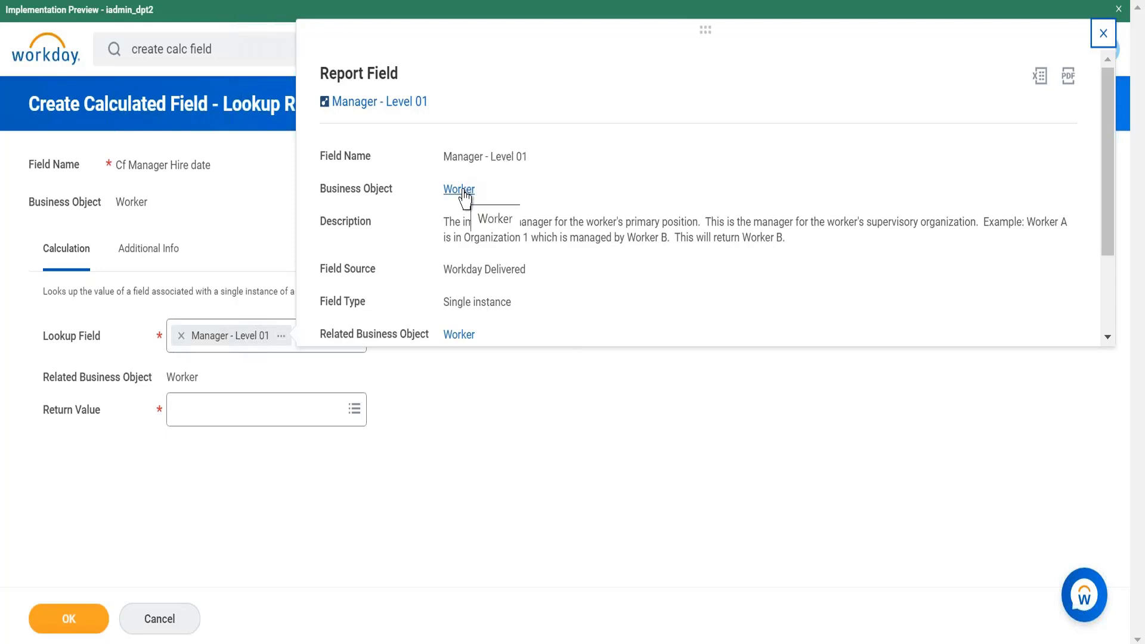
{"action": "left_click", "coordinate": [326, 419]}
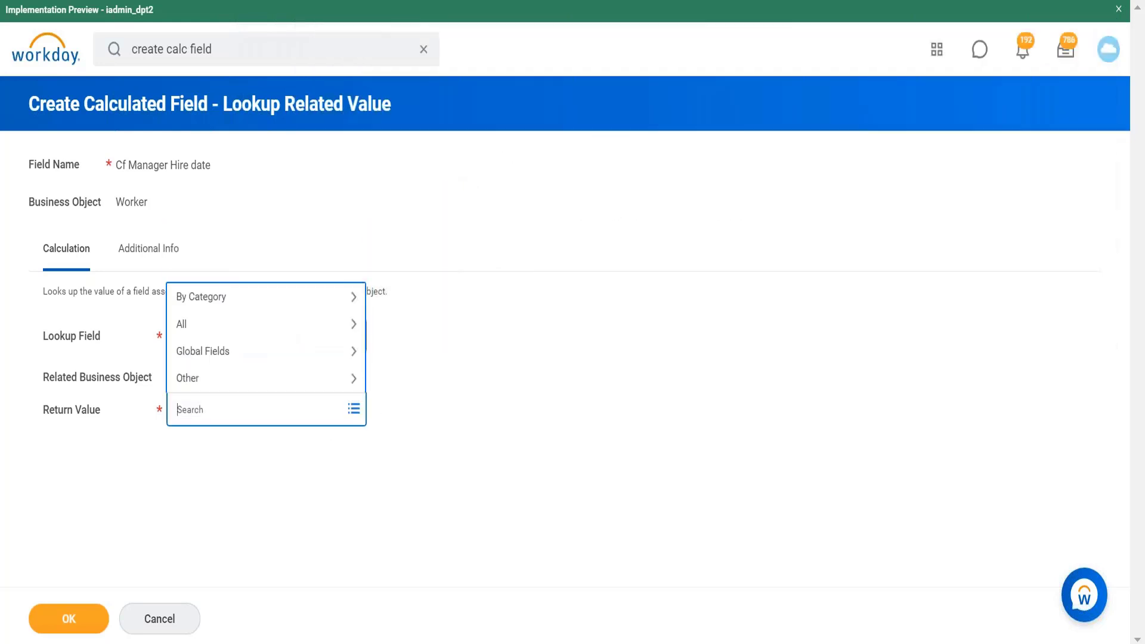
{"action": "left_click", "coordinate": [440, 389]}
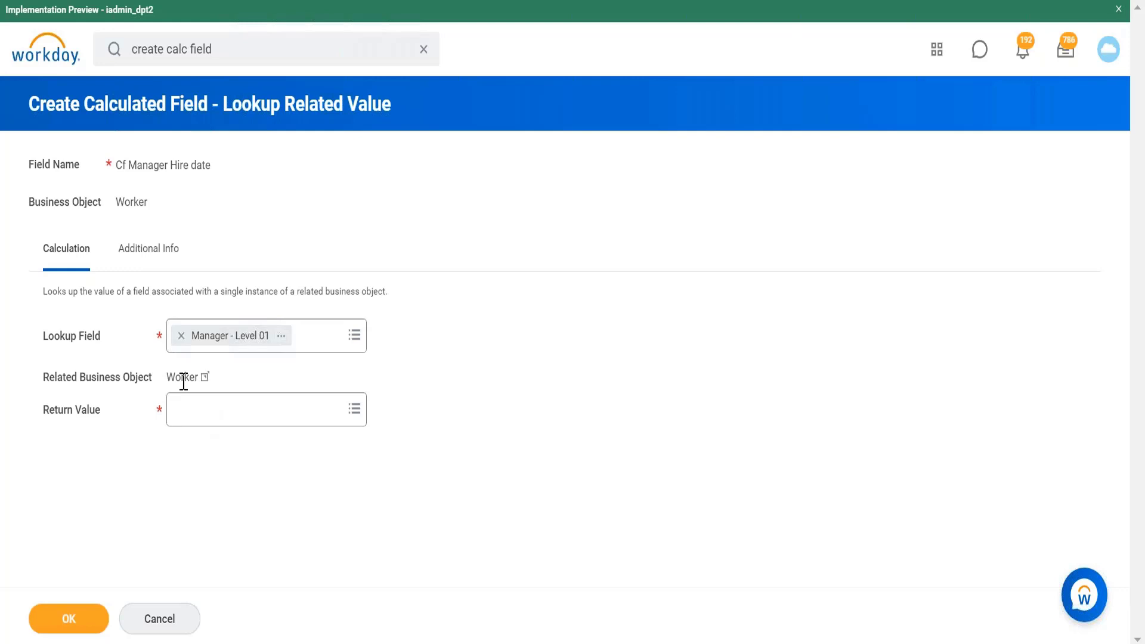
{"action": "left_click", "coordinate": [199, 417]}
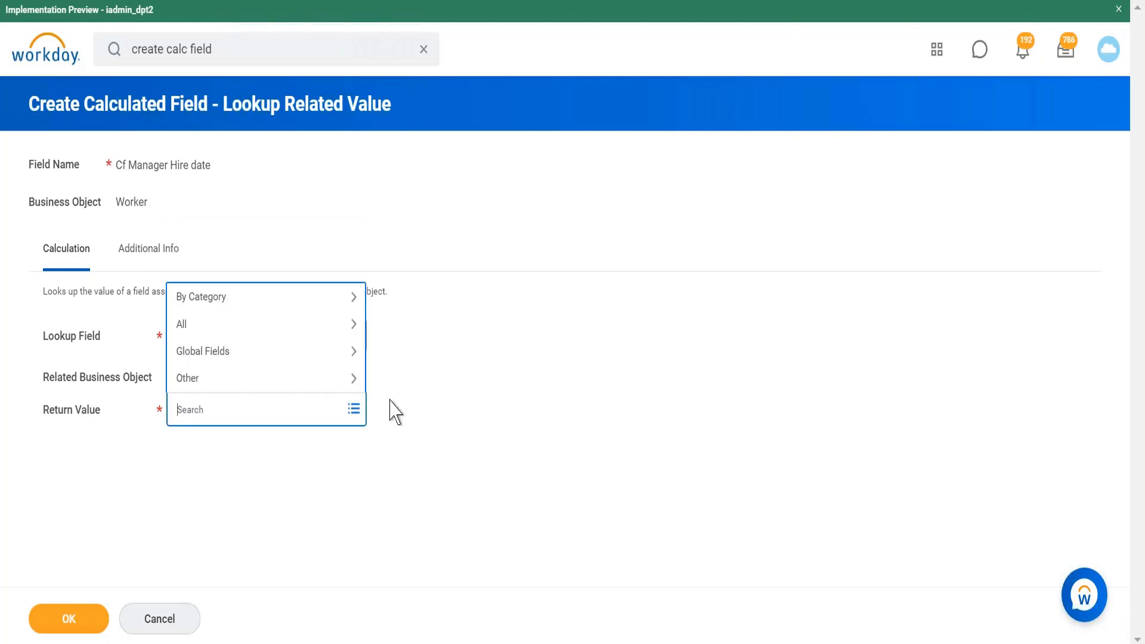
{"action": "left_click", "coordinate": [427, 417]}
{"action": "left_click", "coordinate": [302, 411]}
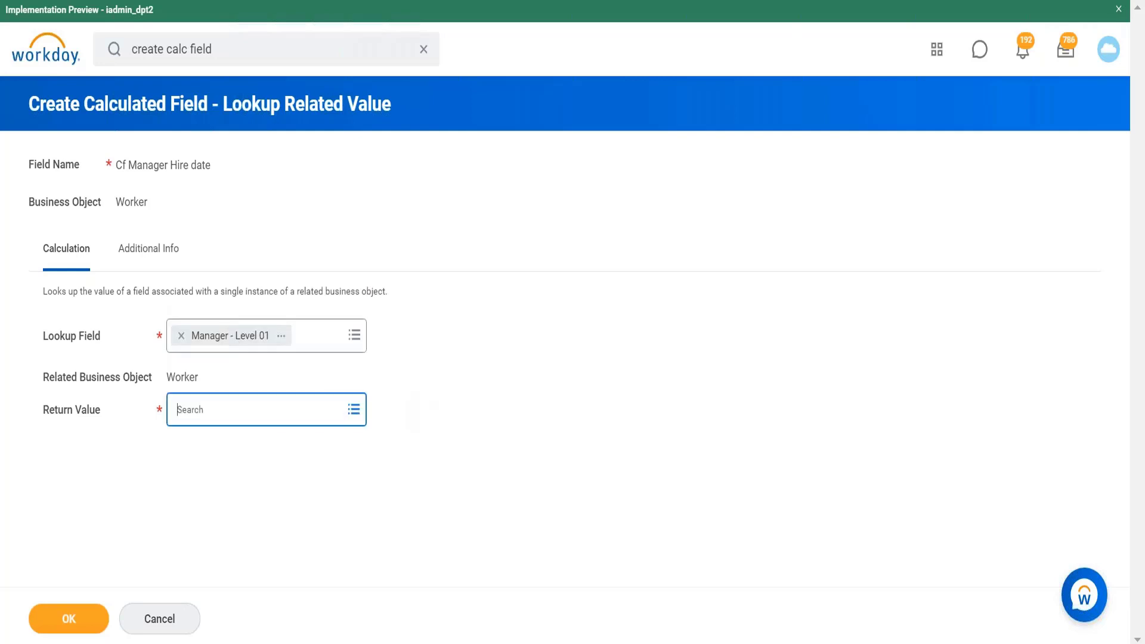
{"action": "left_click", "coordinate": [490, 374]}
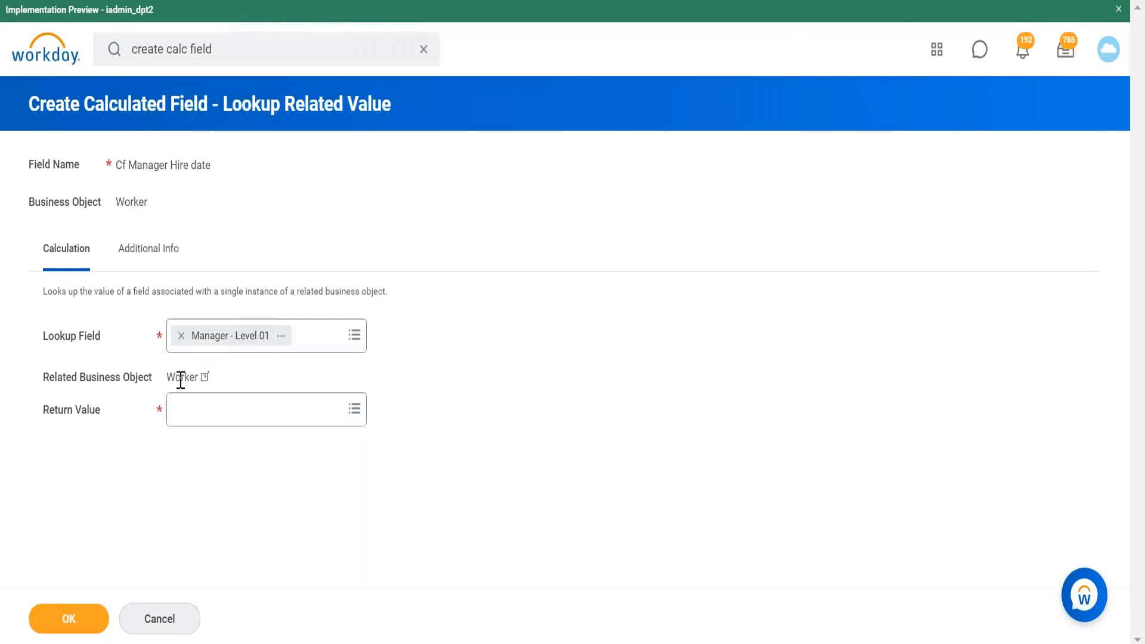
{"action": "left_click", "coordinate": [217, 419]}
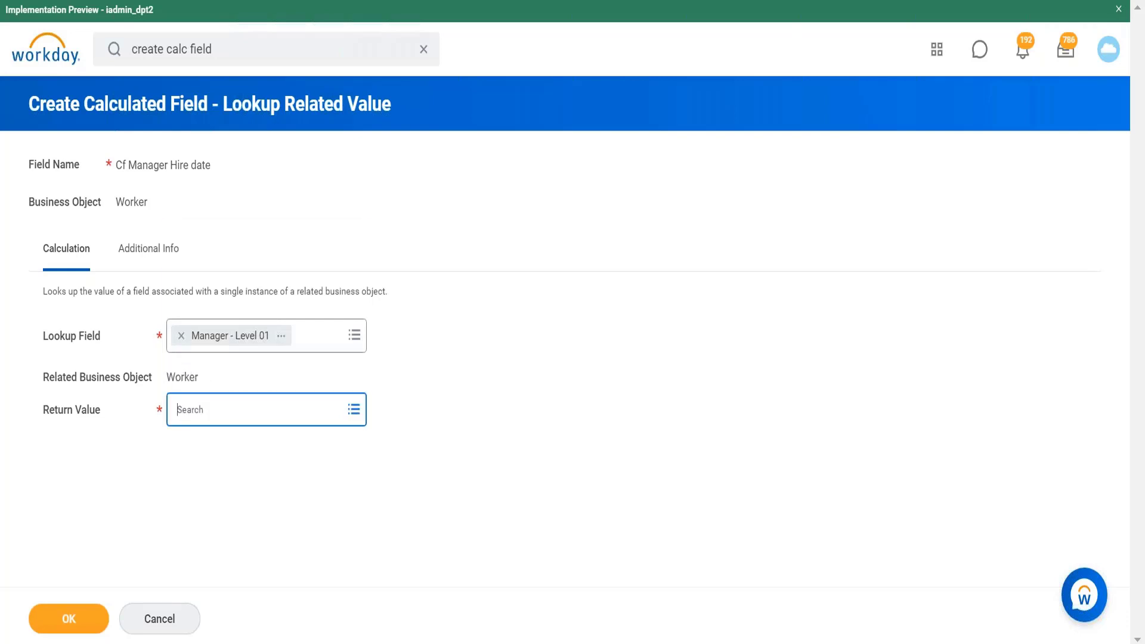
{"action": "type", "text": "hire date"}
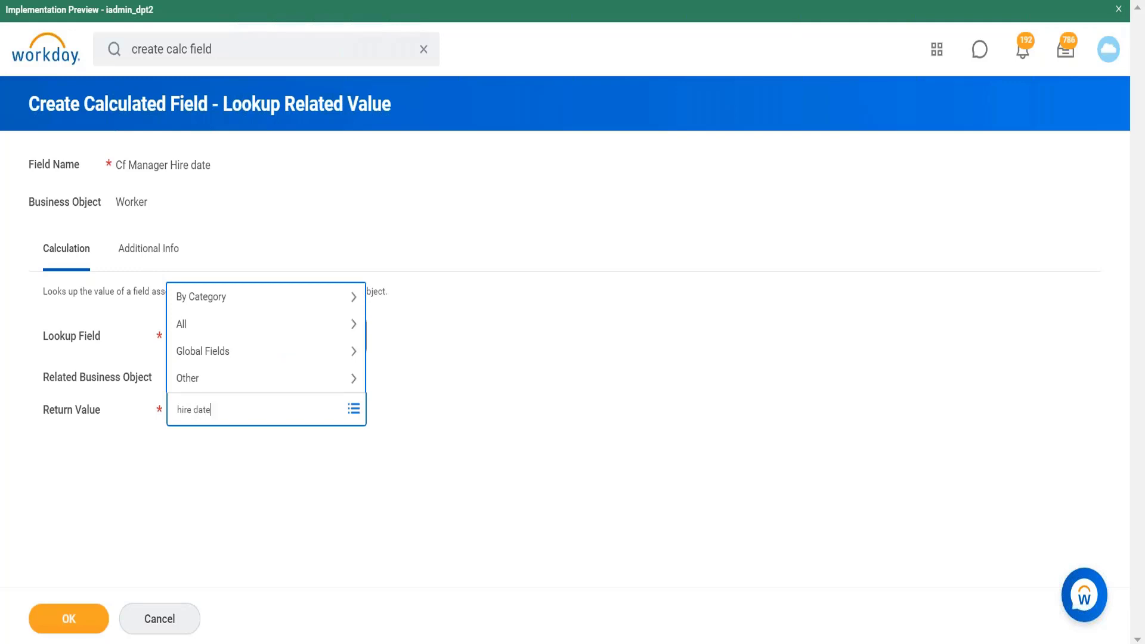
{"action": "key", "text": "Return"}
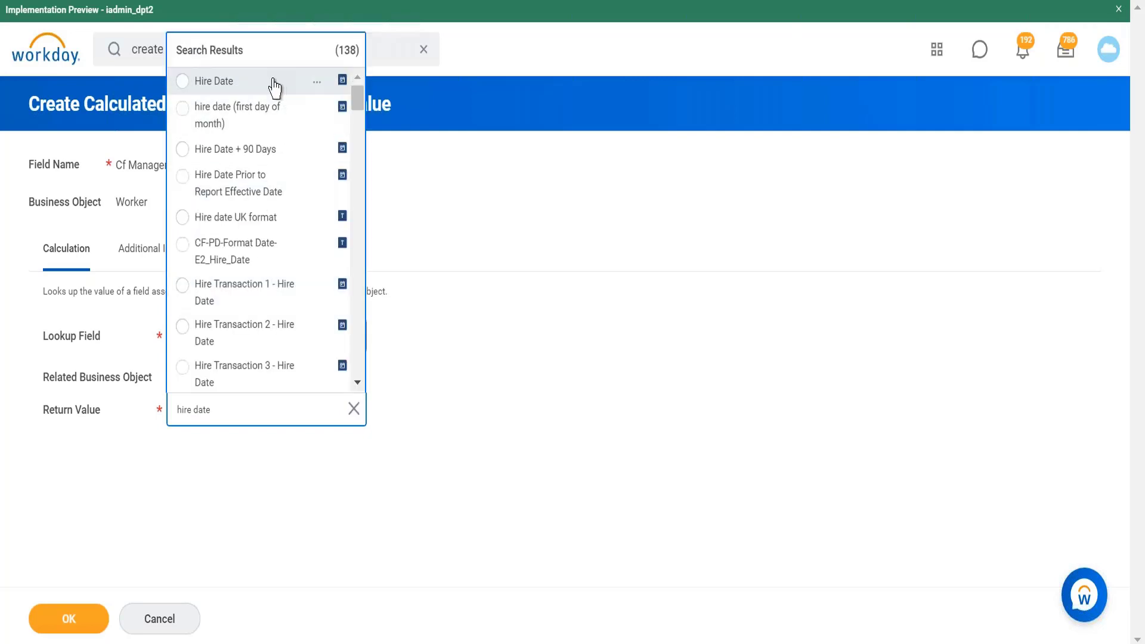
{"action": "left_click", "coordinate": [274, 83]}
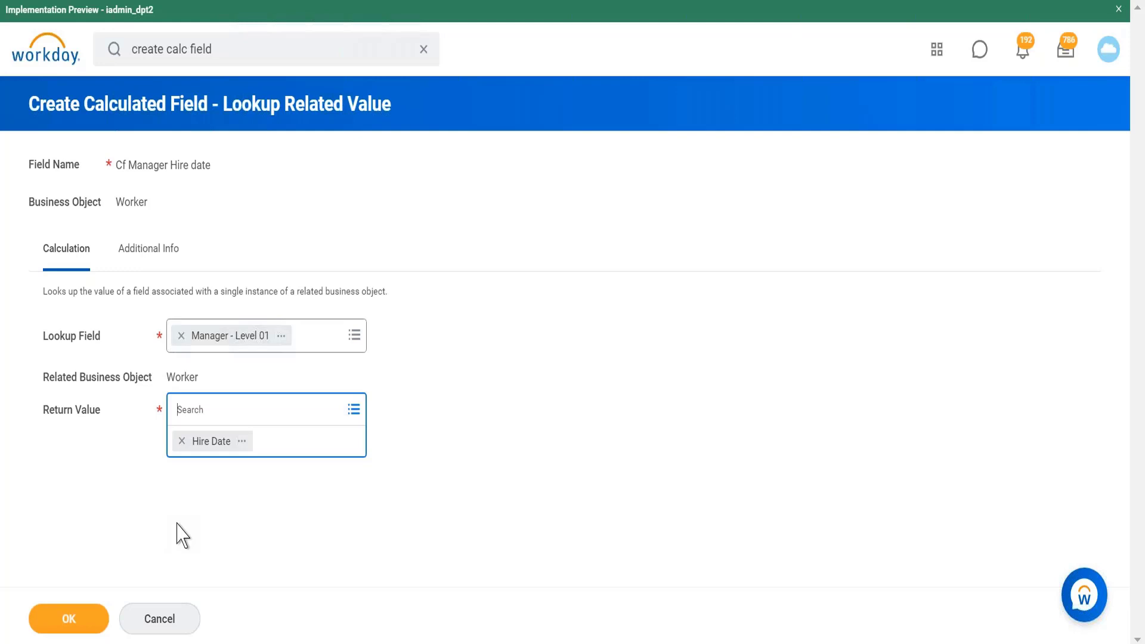
{"action": "left_click", "coordinate": [251, 516]}
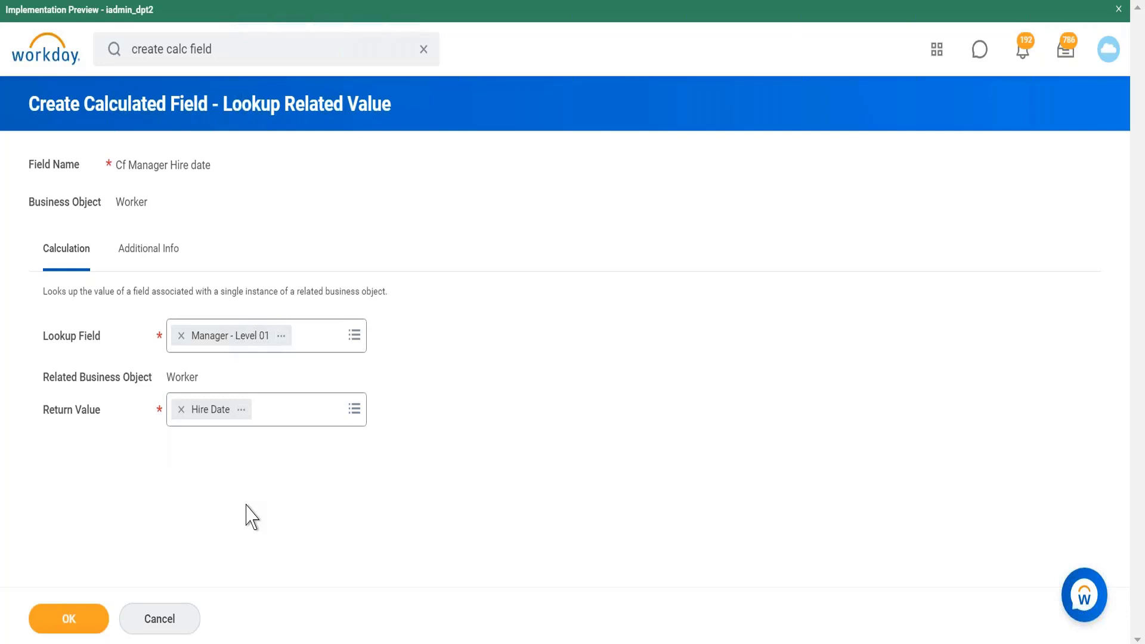
Step: Try swapping the lookup field for Position, removing Manager - Level 01 and the Hire Date return value
{"action": "left_click", "coordinate": [282, 336]}
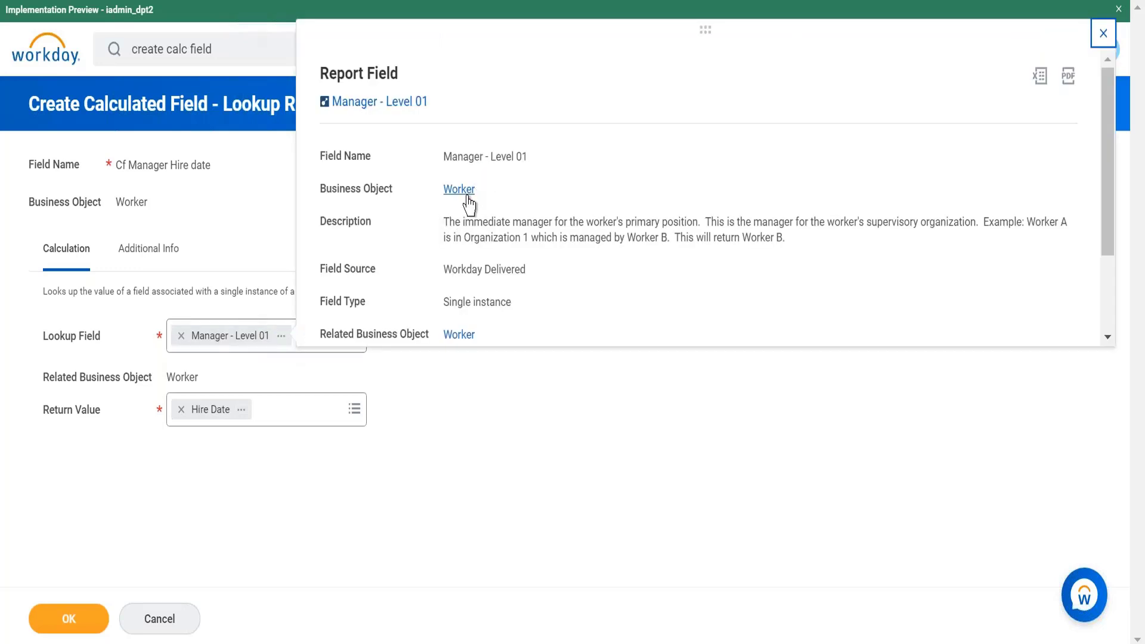
{"action": "mouse_move", "coordinate": [190, 381]}
{"action": "left_click", "coordinate": [182, 338]}
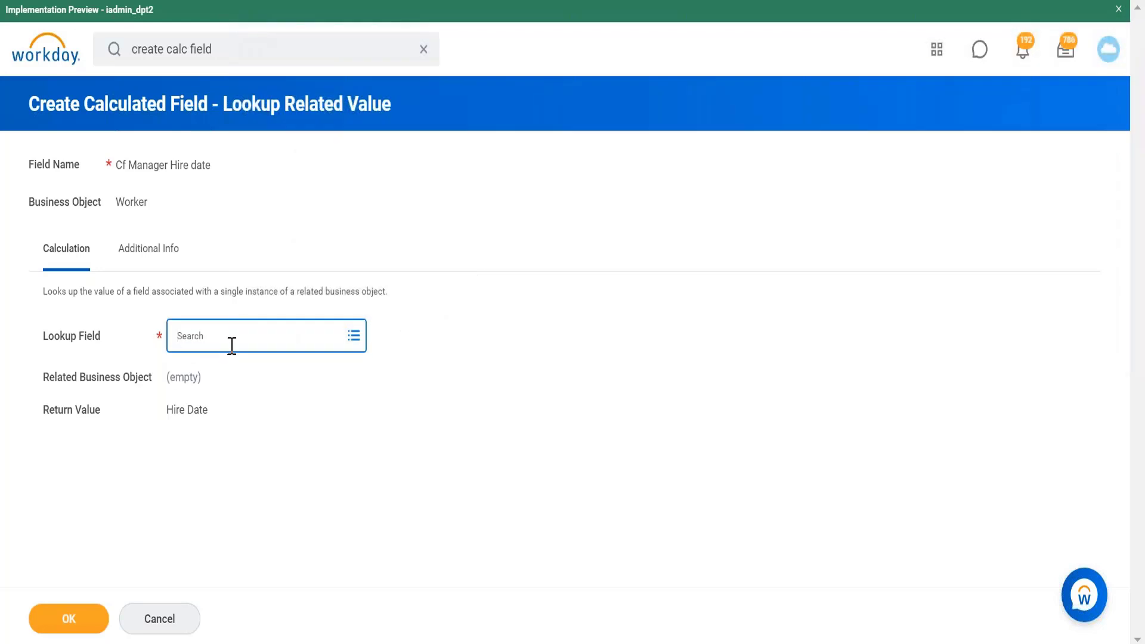
{"action": "type", "text": "orga"}
{"action": "key", "text": "BackSpace"}
{"action": "type", "text": "position"}
{"action": "key", "text": "Return"}
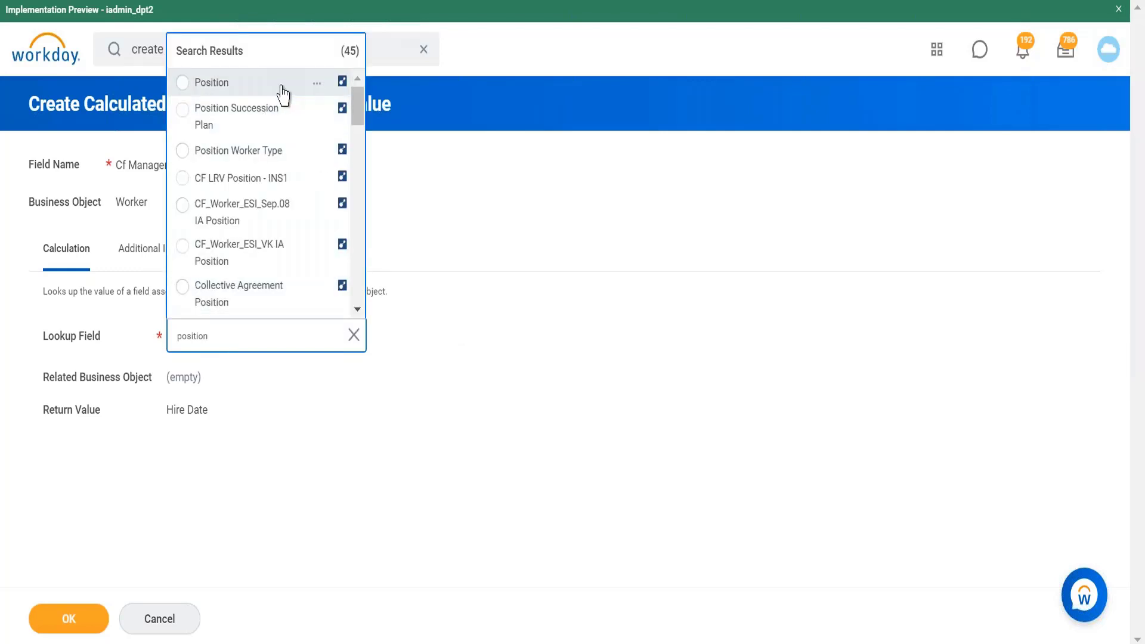
{"action": "left_click", "coordinate": [283, 83]}
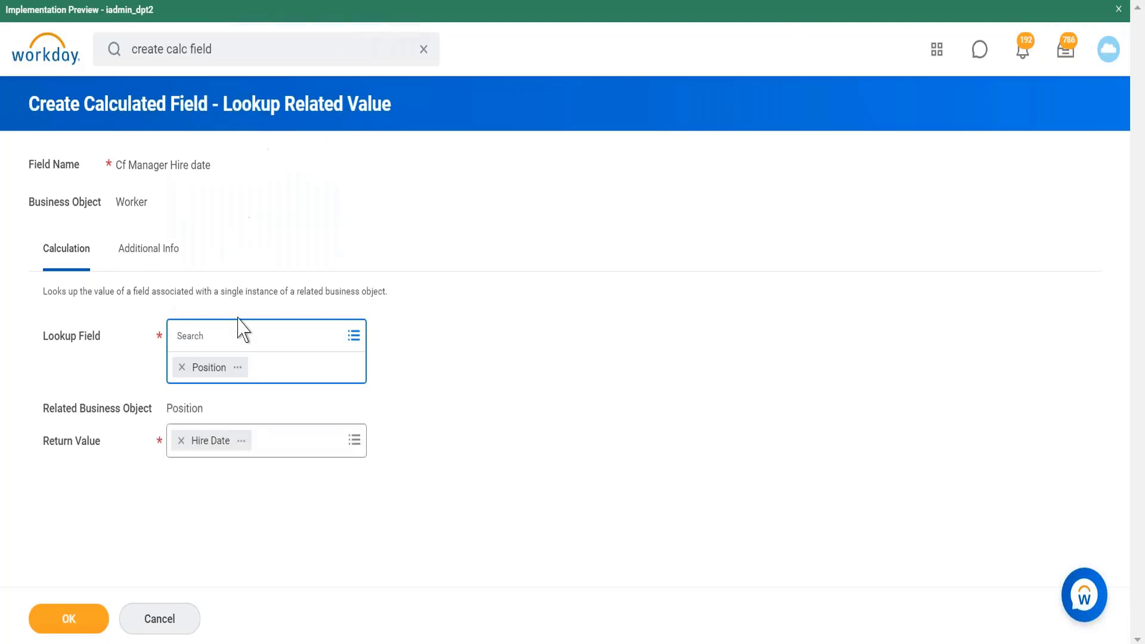
{"action": "left_click", "coordinate": [238, 367]}
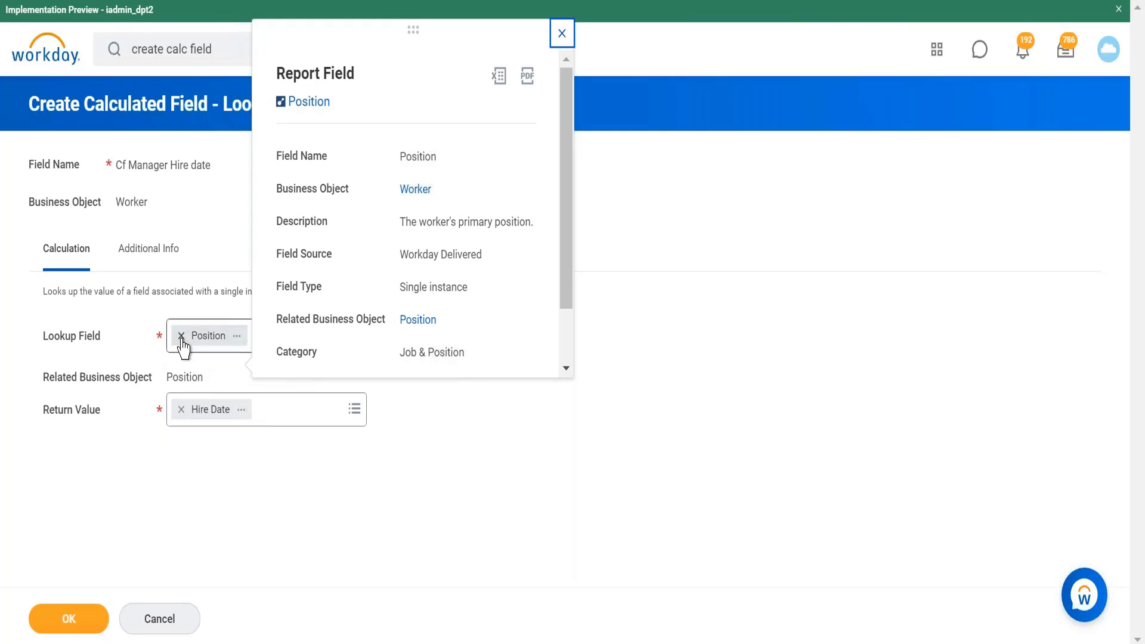
{"action": "left_click", "coordinate": [181, 410]}
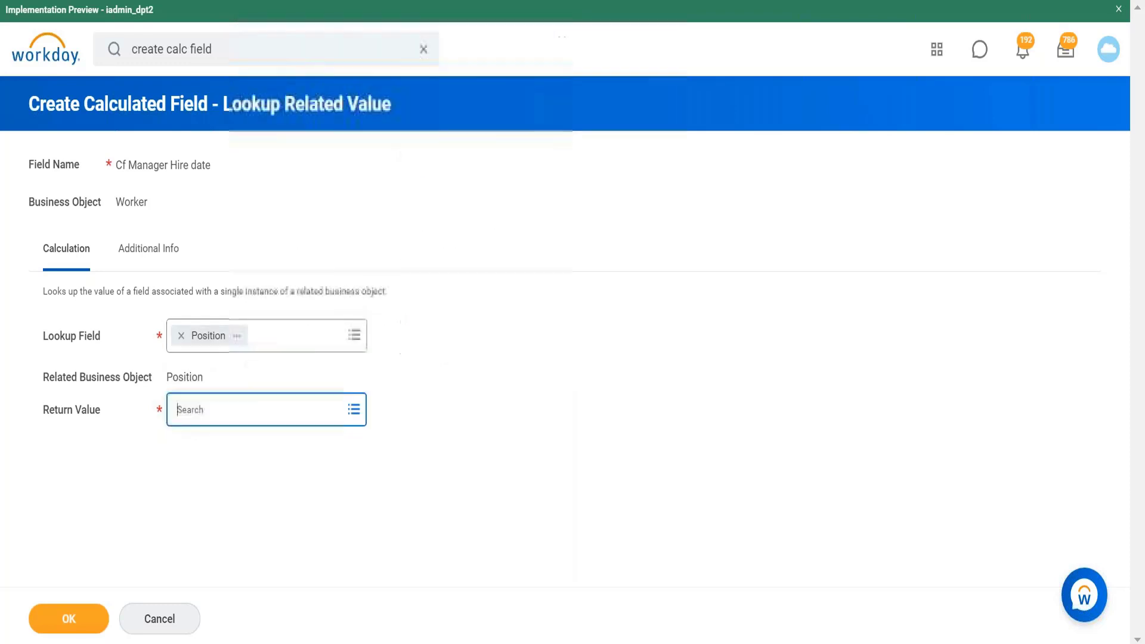
{"action": "left_click", "coordinate": [319, 411]}
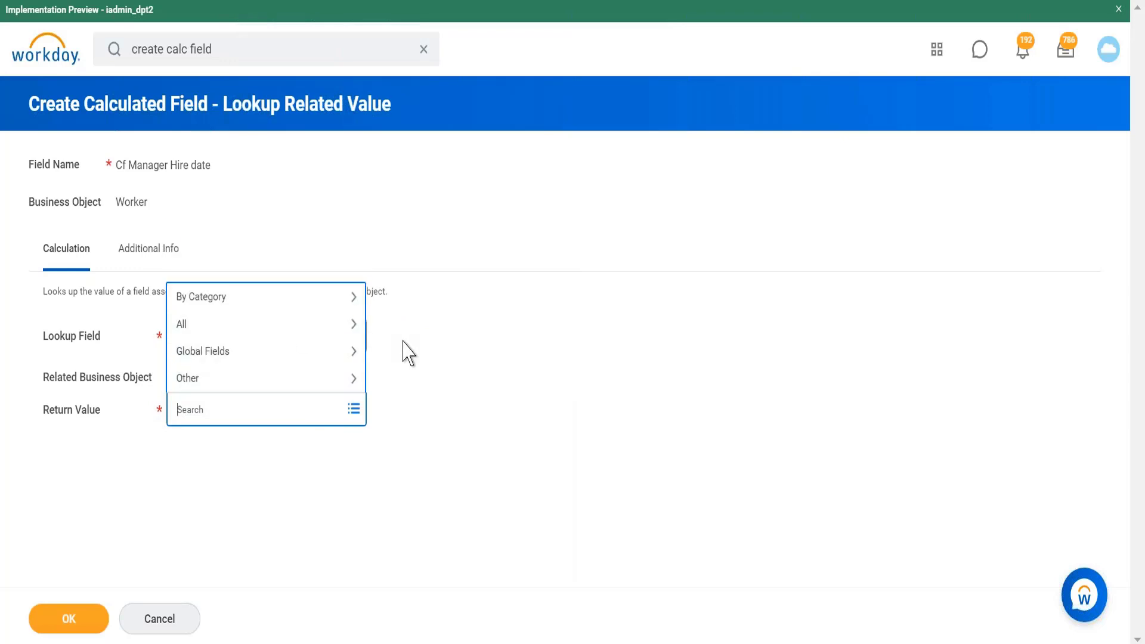
{"action": "left_click", "coordinate": [414, 375]}
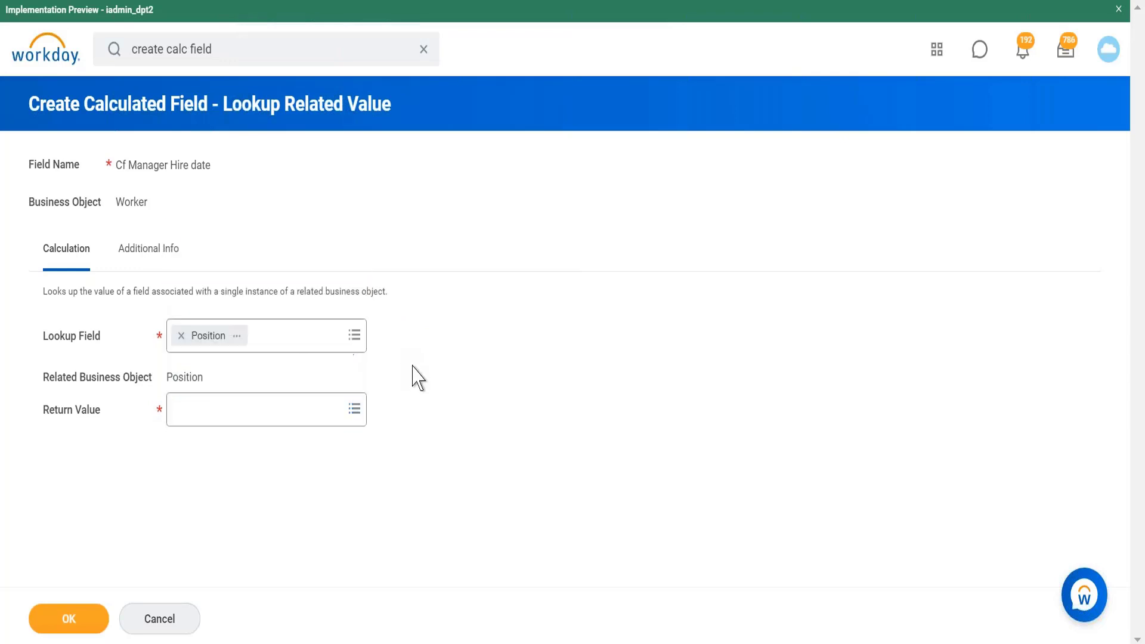
Step: Replace the Position lookup field with Manager - Level 01
{"action": "left_click", "coordinate": [181, 336]}
{"action": "type", "text": "manager"}
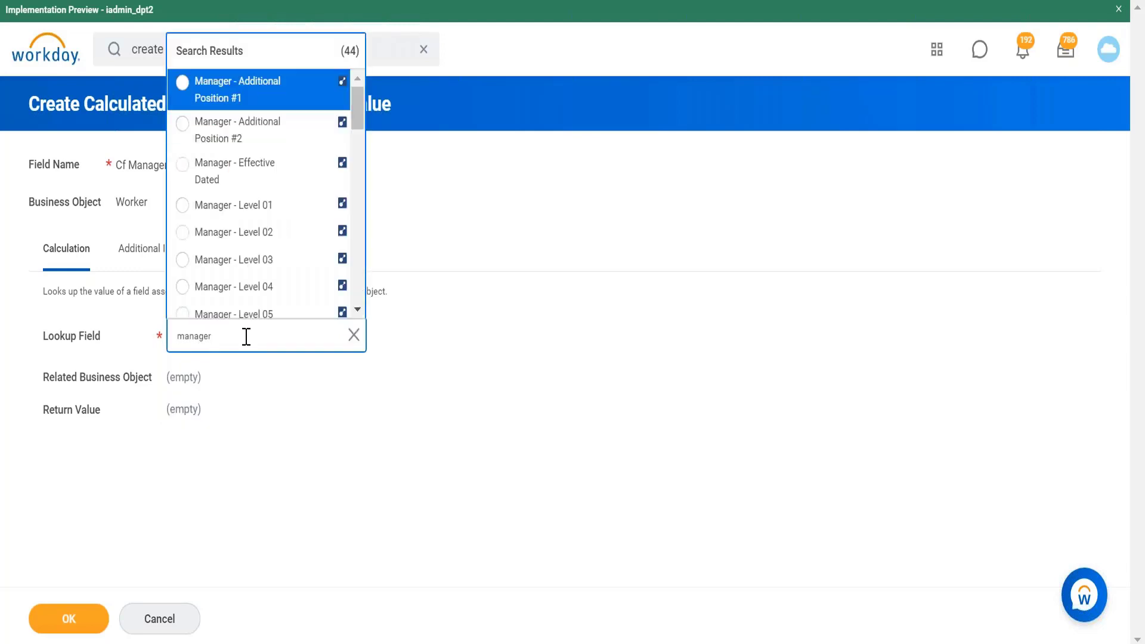
{"action": "left_click", "coordinate": [265, 208]}
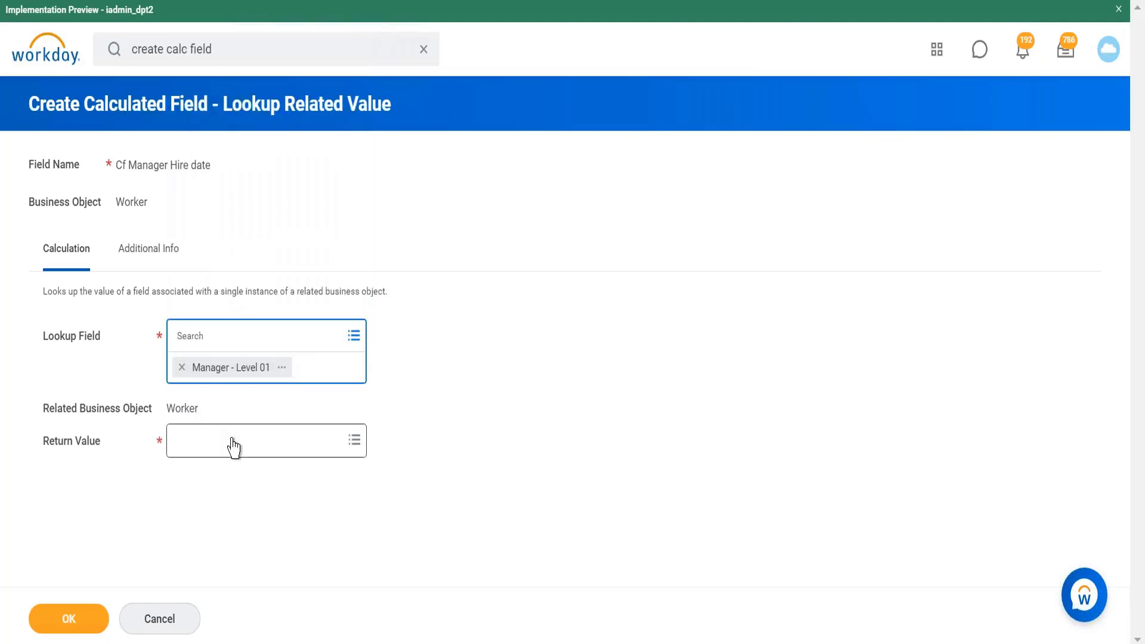
Step: Set the return value to Hire Date and confirm the nested Cf Manager Hire date field
{"action": "left_click", "coordinate": [238, 451]}
{"action": "type", "text": "hire date"}
{"action": "key", "text": "Return"}
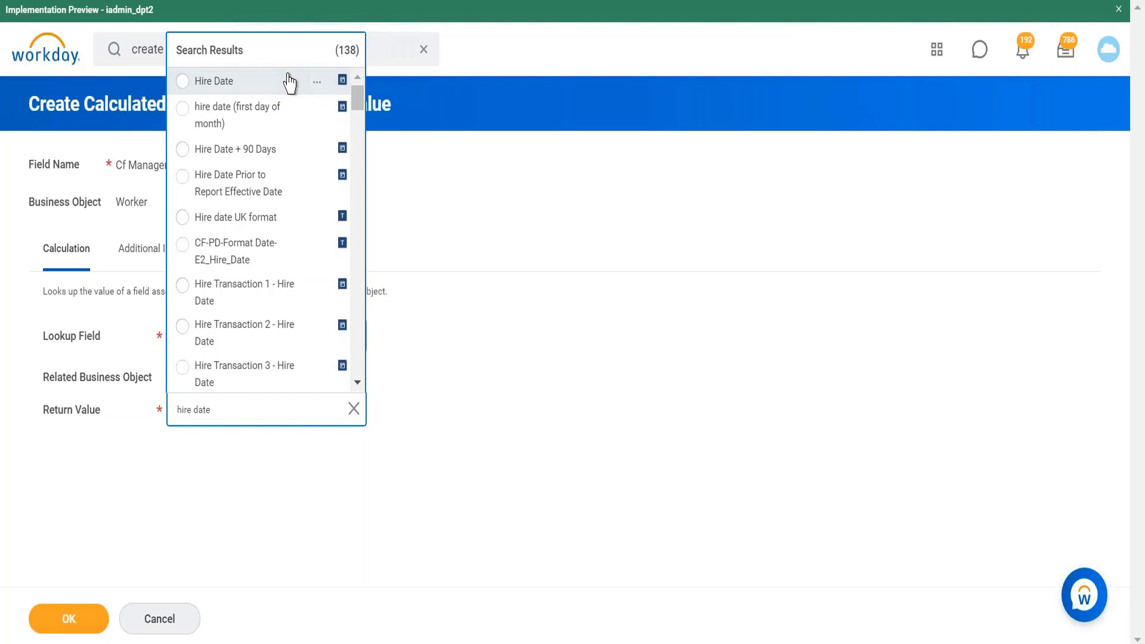
{"action": "left_click", "coordinate": [317, 82]}
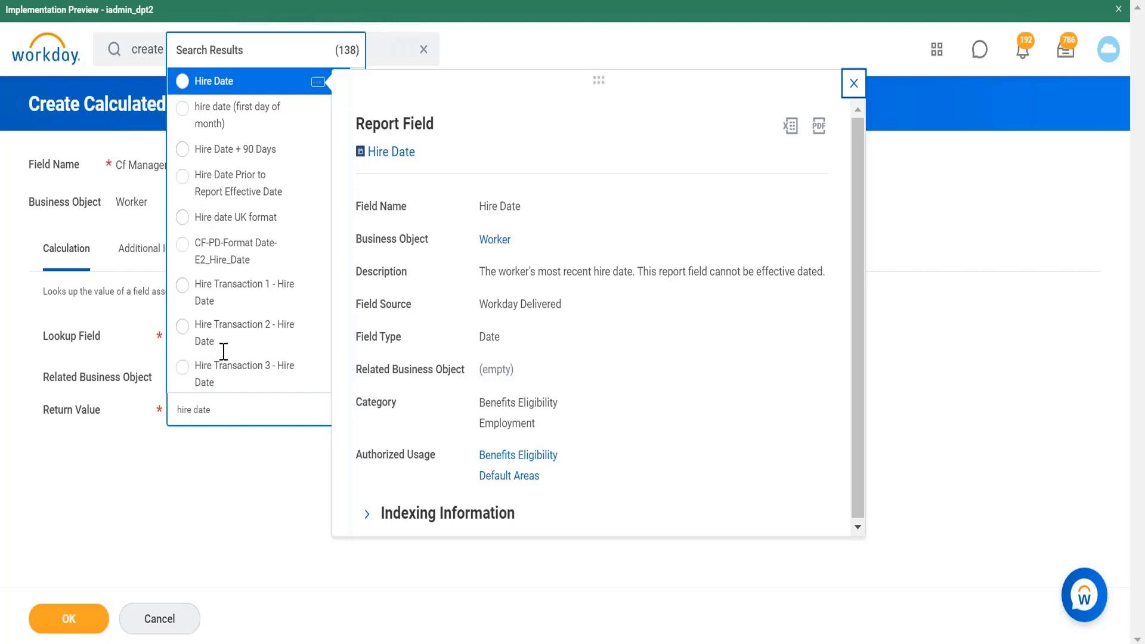
{"action": "left_click", "coordinate": [253, 83]}
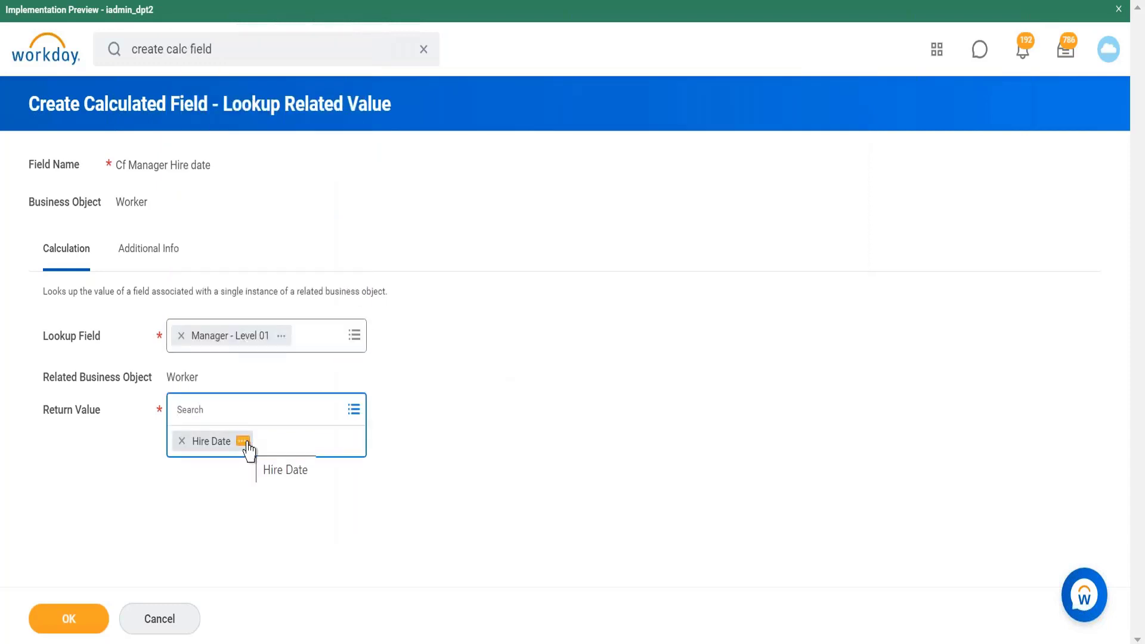
{"action": "left_click", "coordinate": [270, 502]}
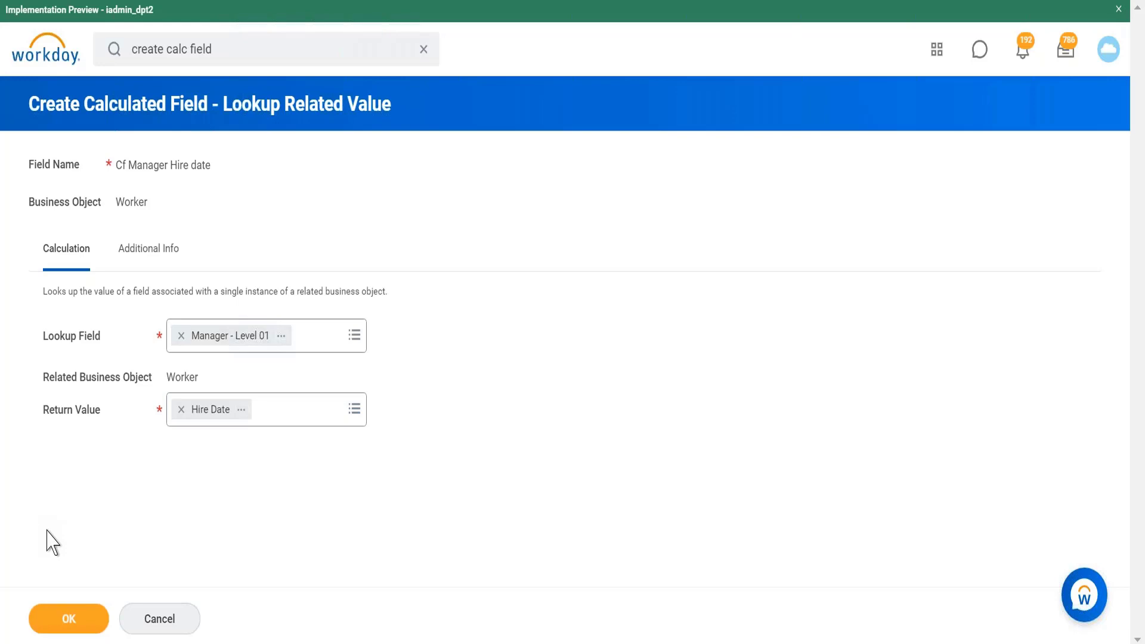
{"action": "left_click", "coordinate": [66, 619]}
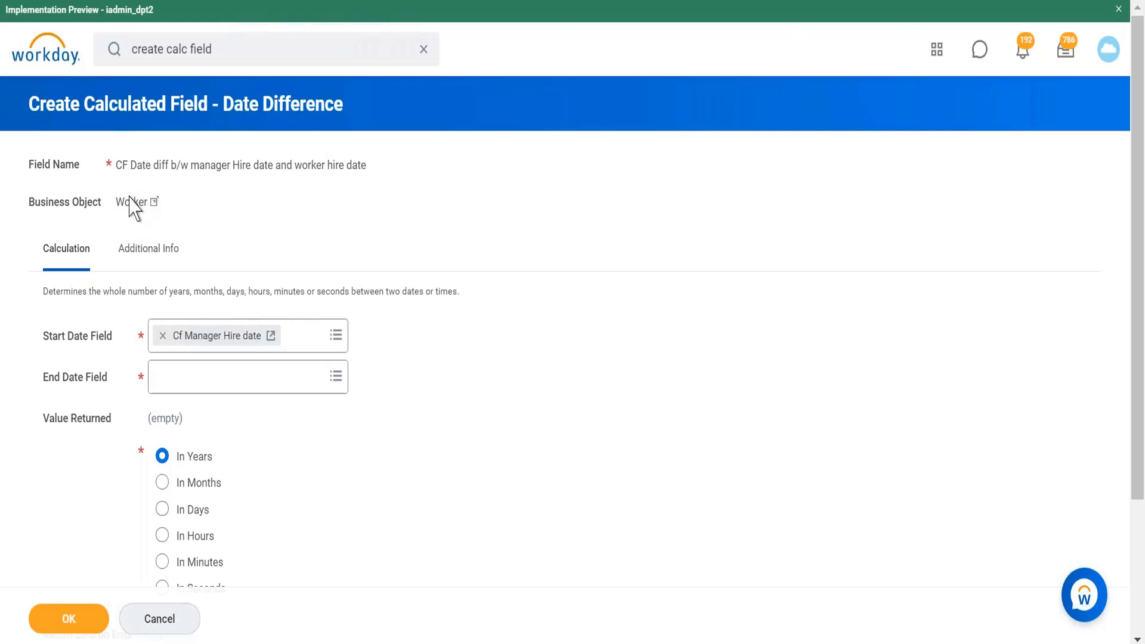
Step: Search the end date field for hire date and open the Hire Date field's details
{"action": "left_click", "coordinate": [213, 385]}
{"action": "type", "text": "hire date"}
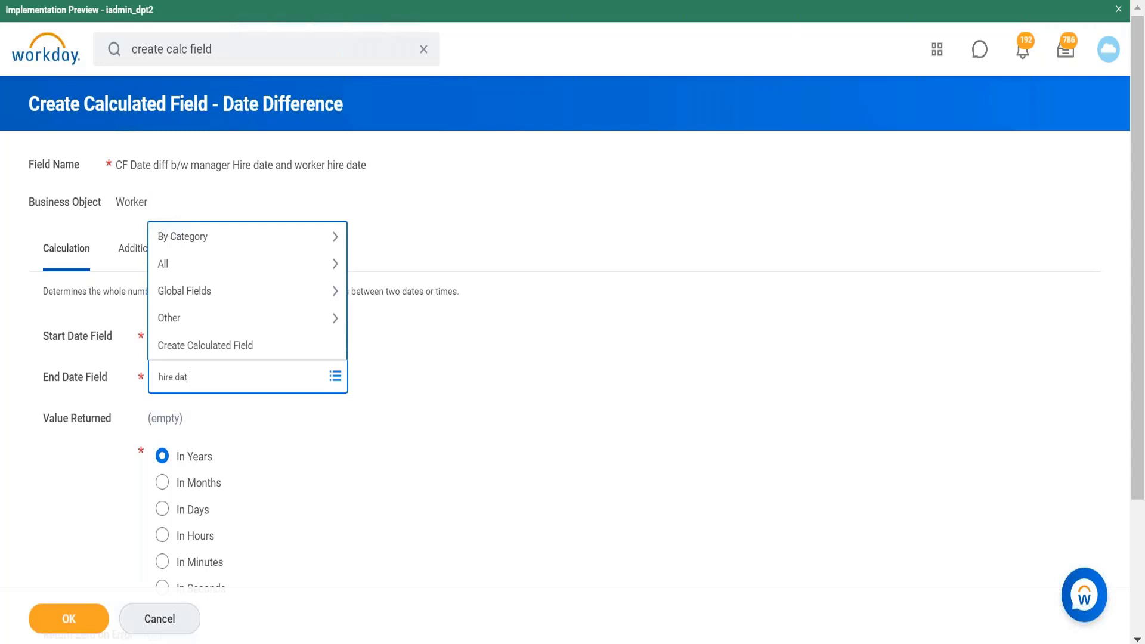
{"action": "key", "text": "Return"}
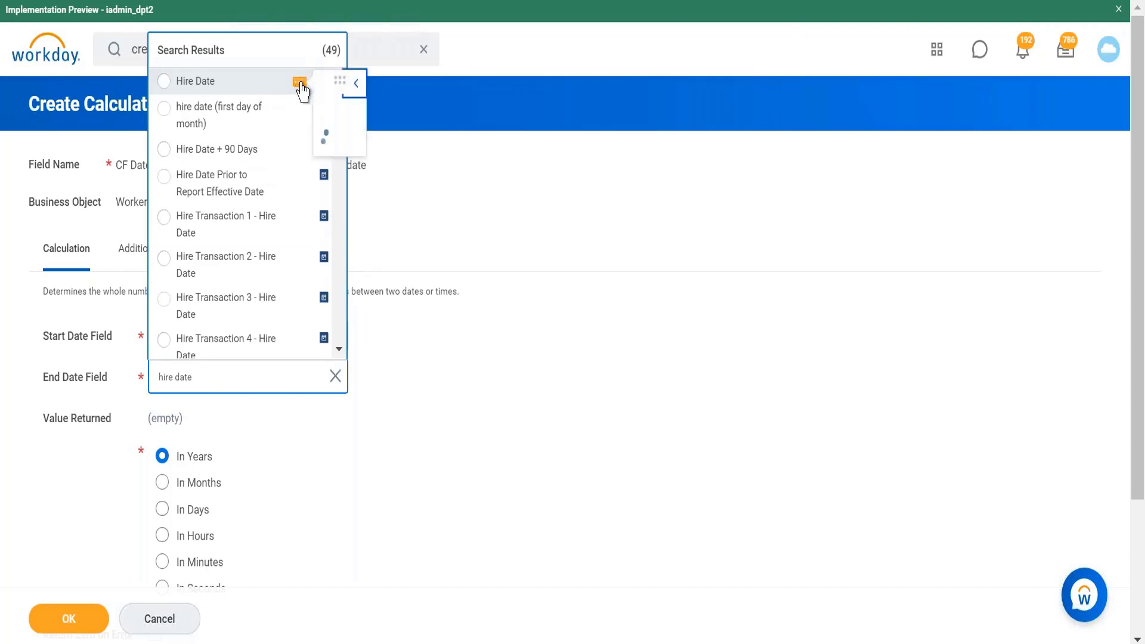
{"action": "left_click", "coordinate": [300, 84]}
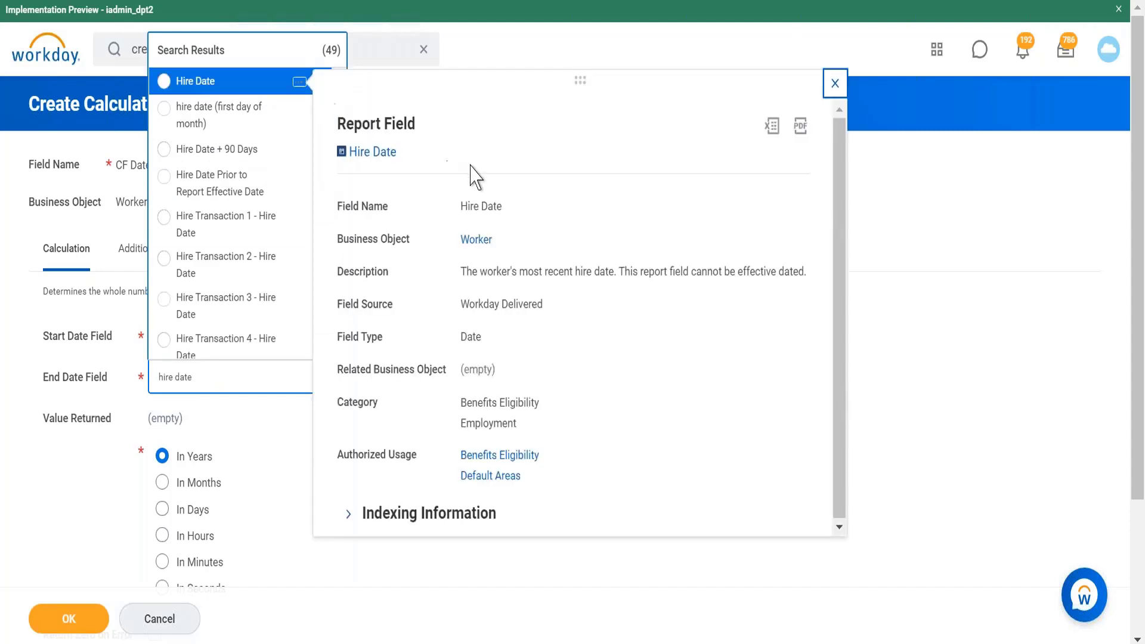
{"action": "left_click", "coordinate": [592, 574]}
{"action": "left_click", "coordinate": [592, 564]}
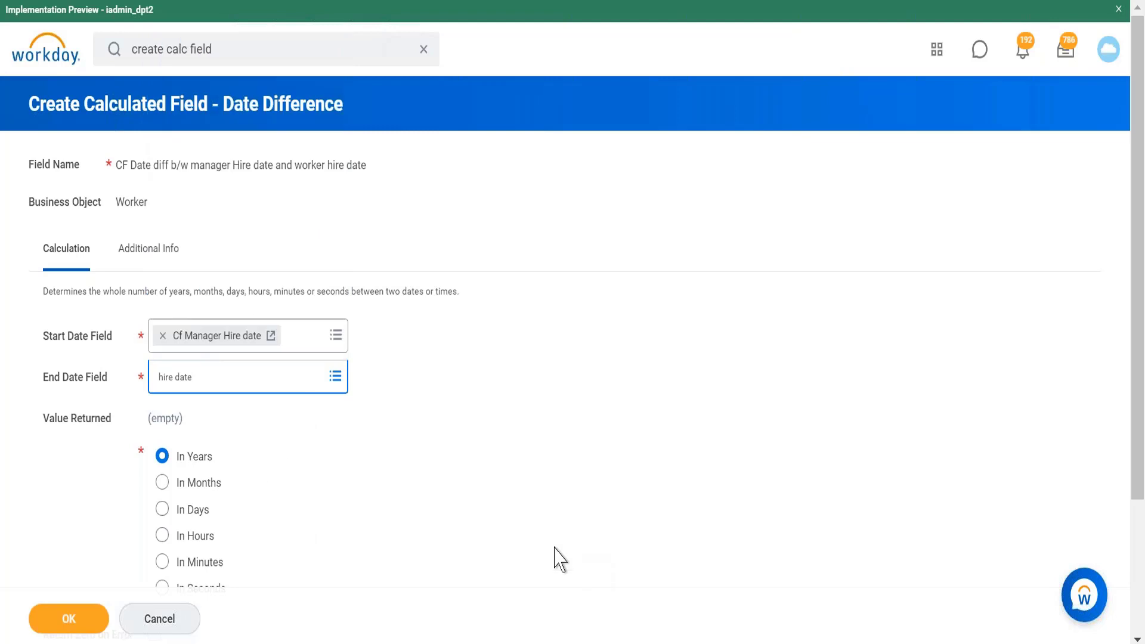
Step: Set the end date field to Hire Date
{"action": "left_click", "coordinate": [212, 378]}
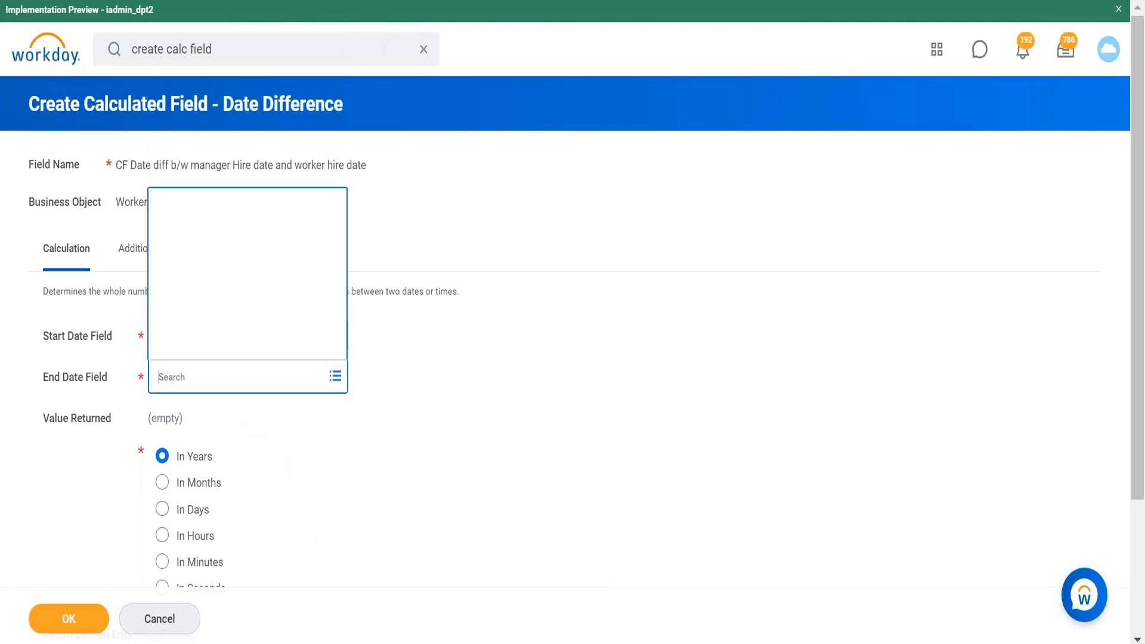
{"action": "type", "text": "hire date"}
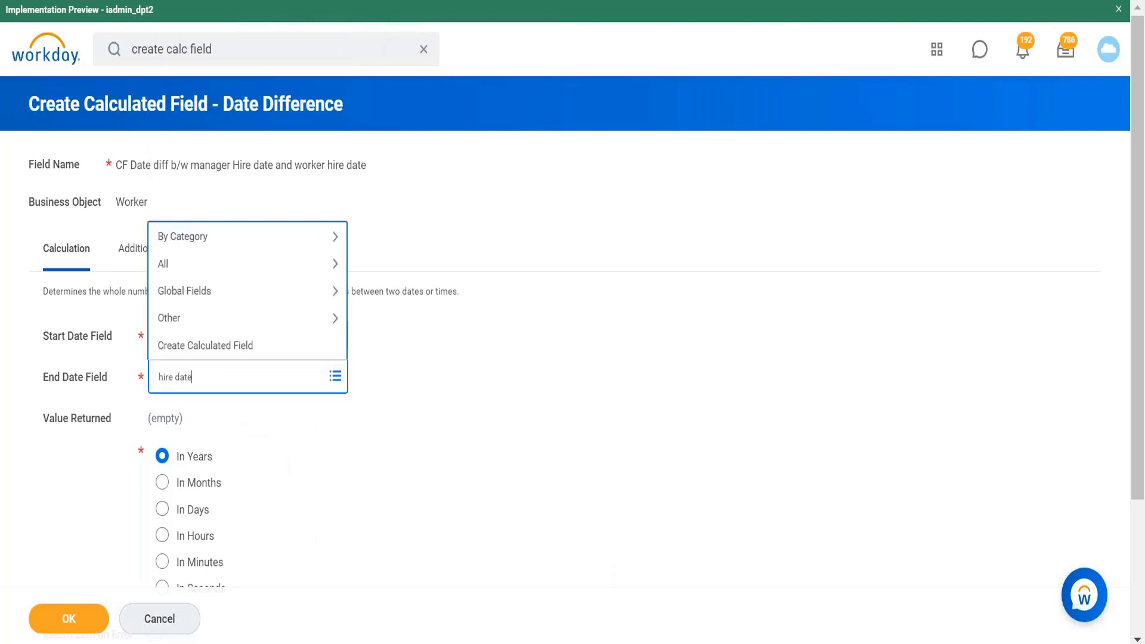
{"action": "key", "text": "Return"}
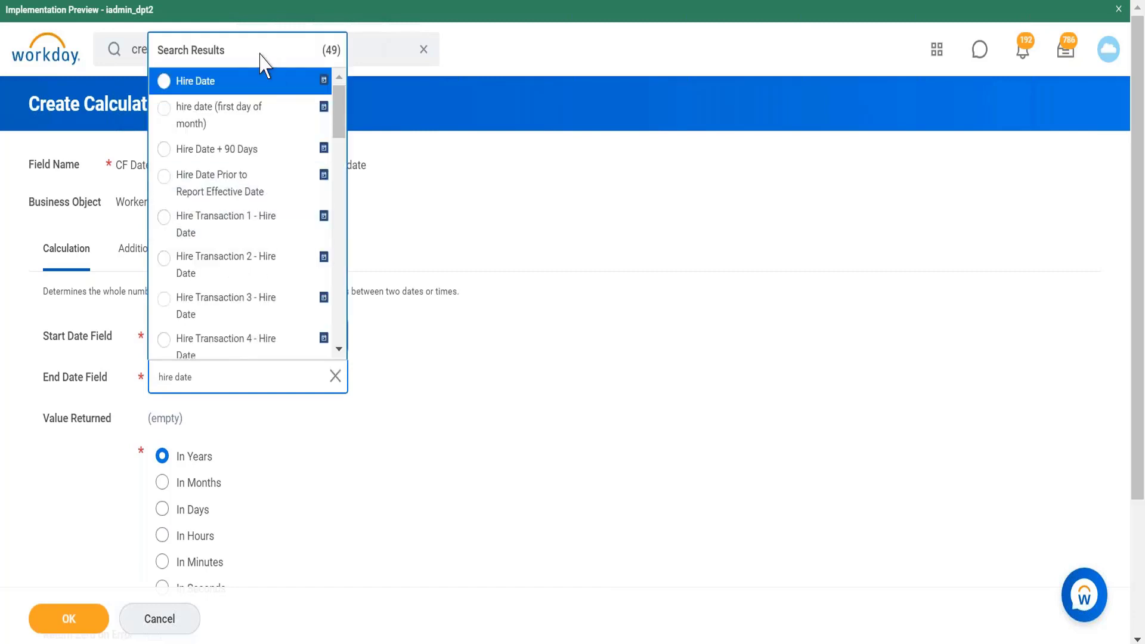
{"action": "left_click", "coordinate": [261, 83]}
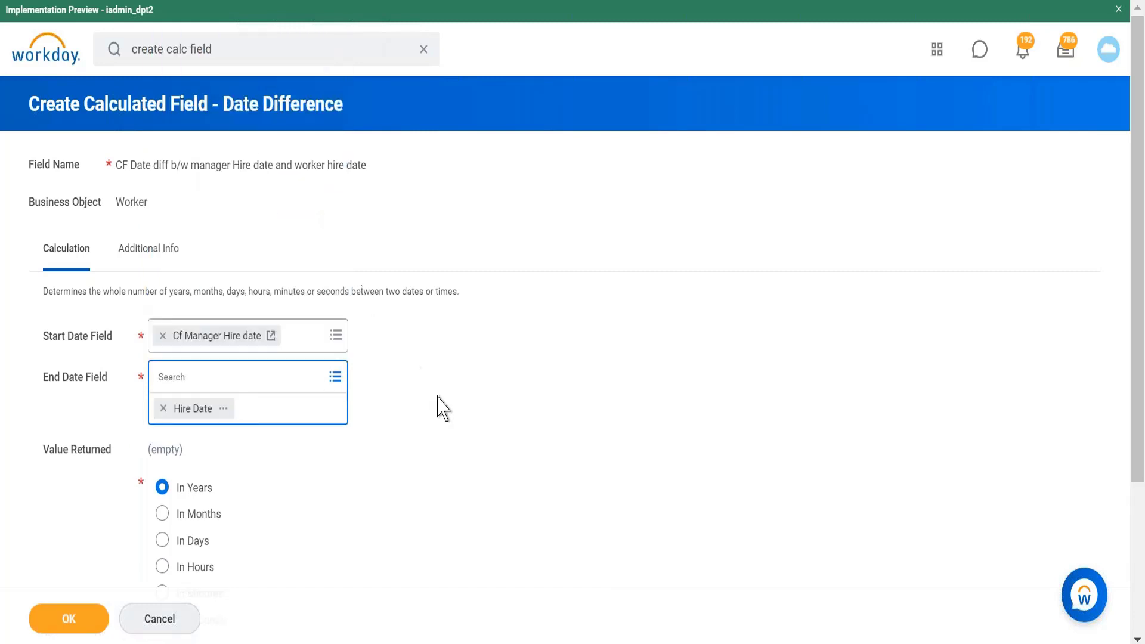
Step: Return the difference in months, enable Return Zero on Error, and save the calculated field
{"action": "scroll", "coordinate": [439, 407], "scroll_direction": "down", "scroll_amount": 2}
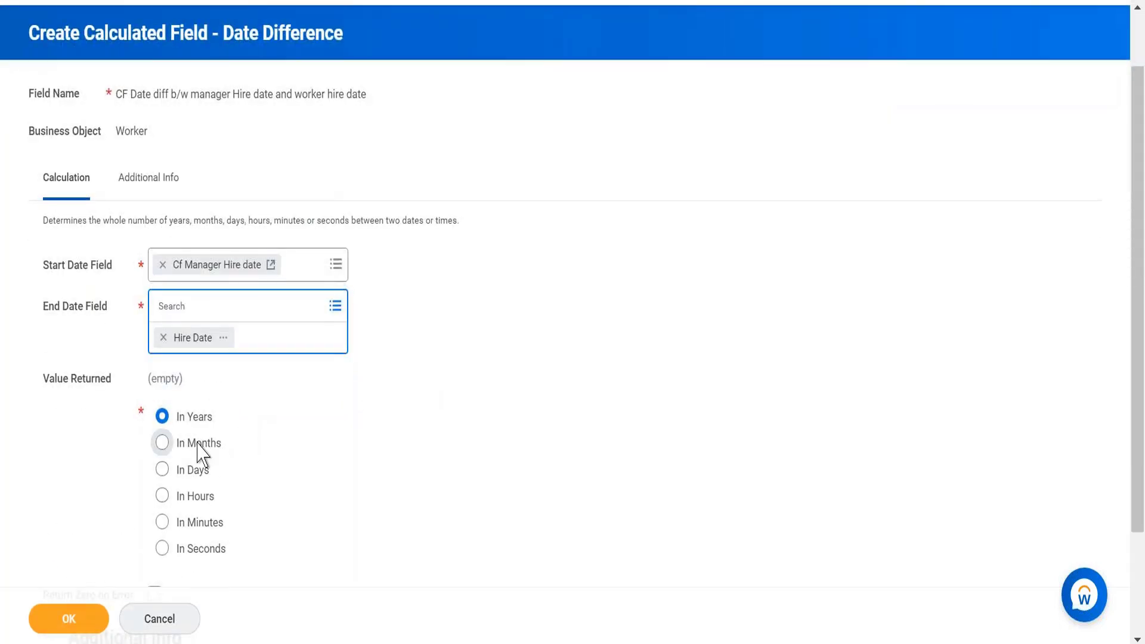
{"action": "left_click", "coordinate": [198, 442]}
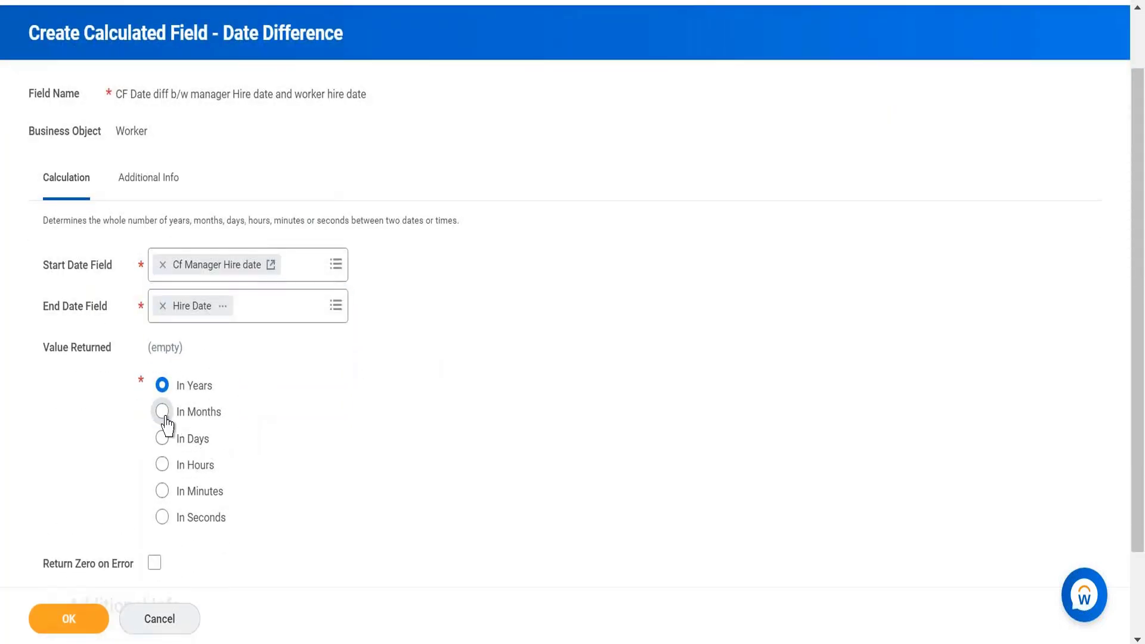
{"action": "left_click", "coordinate": [162, 413]}
{"action": "left_click", "coordinate": [154, 564]}
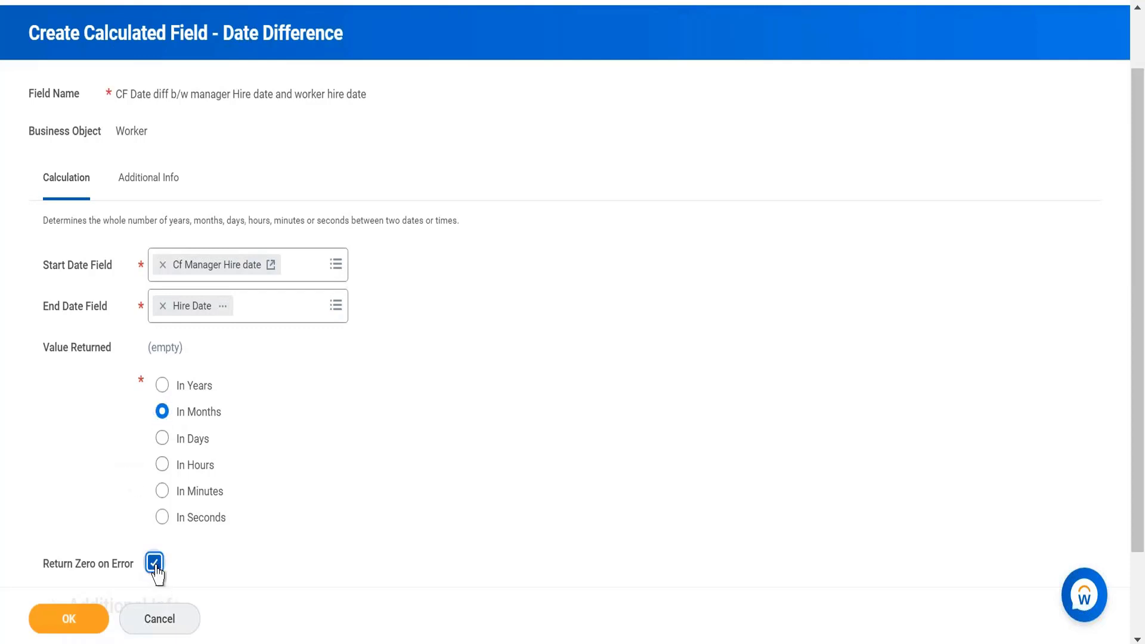
{"action": "left_click", "coordinate": [86, 622]}
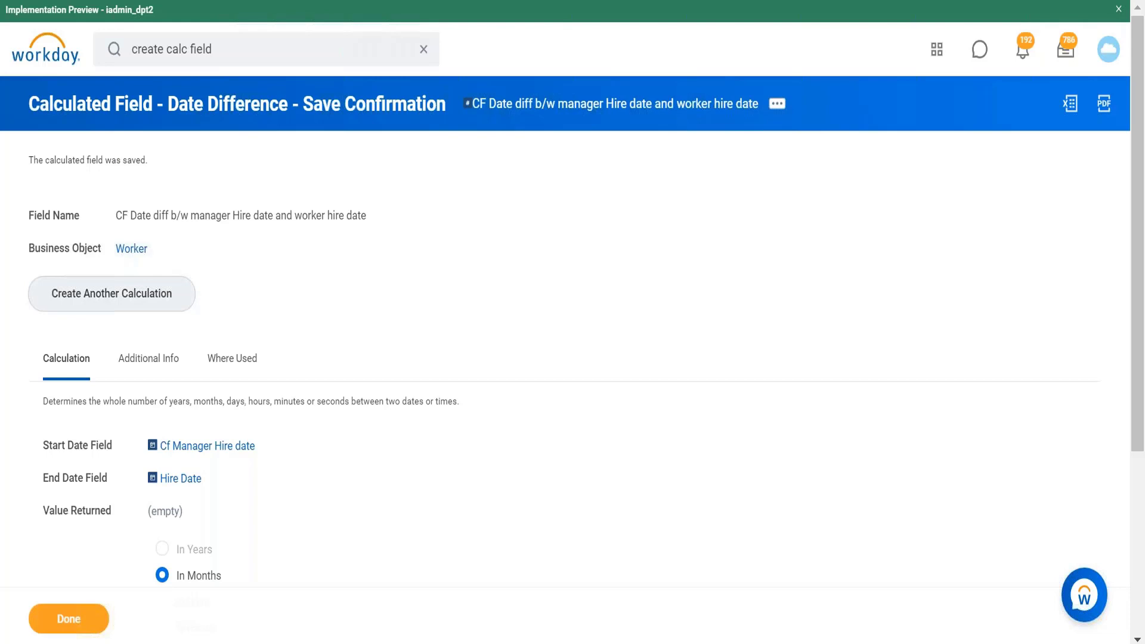
Step: Switch to Notepad++ and add the line "Activity: on the journal line BP pull the company's org code(Code) Using LRV func"
{"action": "left_click", "coordinate": [227, 53]}
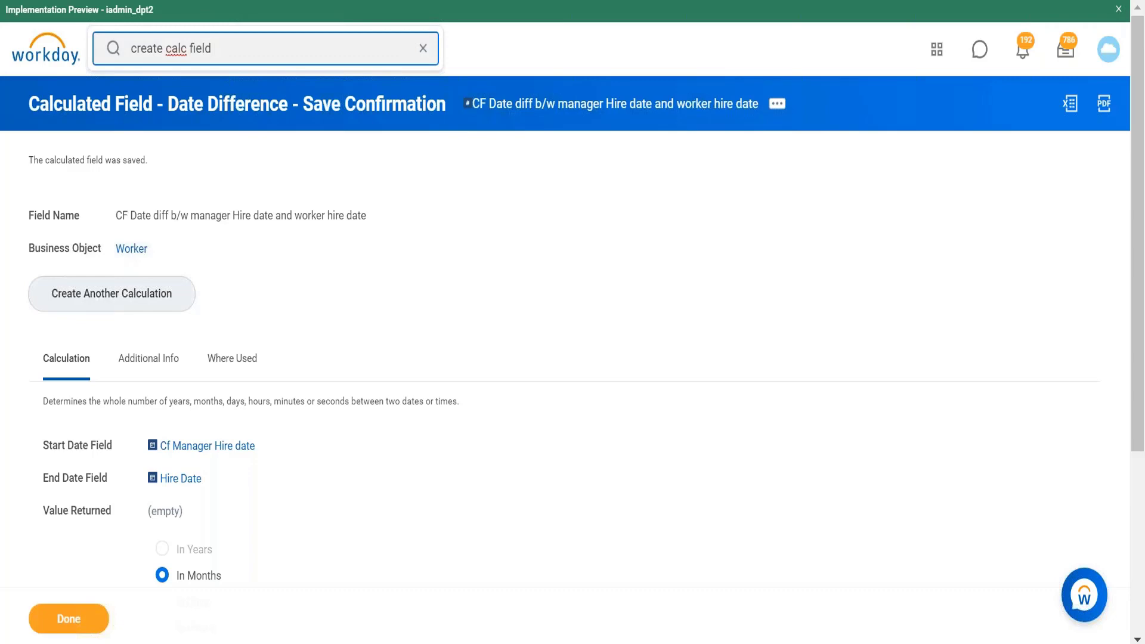
{"action": "key", "text": "alt+Tab"}
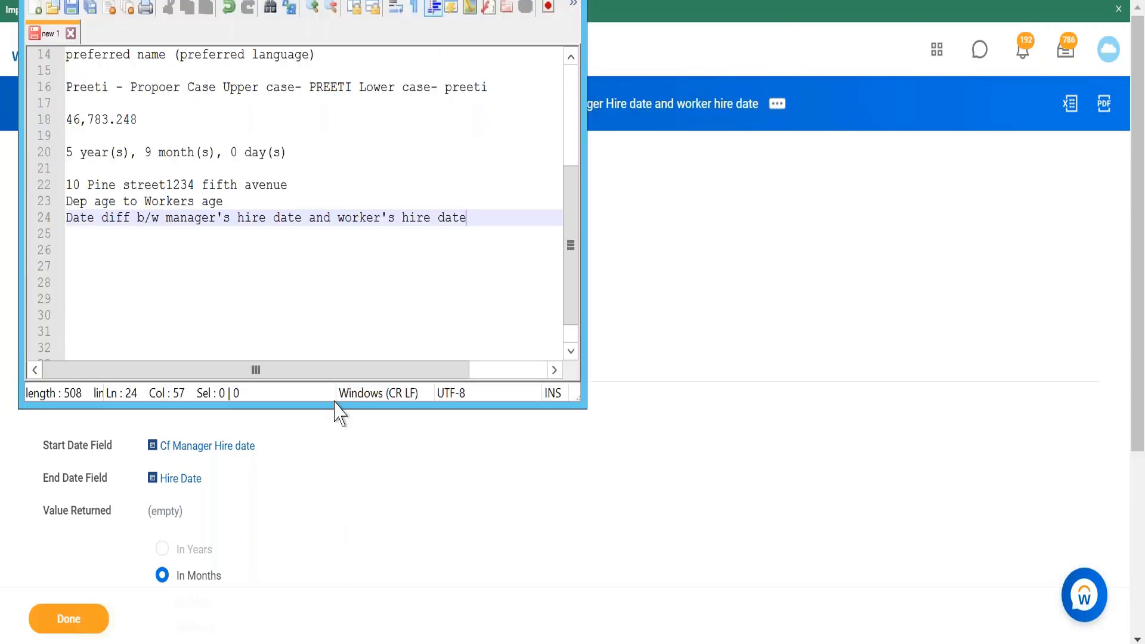
{"action": "key", "text": "Return"}
{"action": "type", "text": "Activity: on the journal line BP pull the company's org code"}
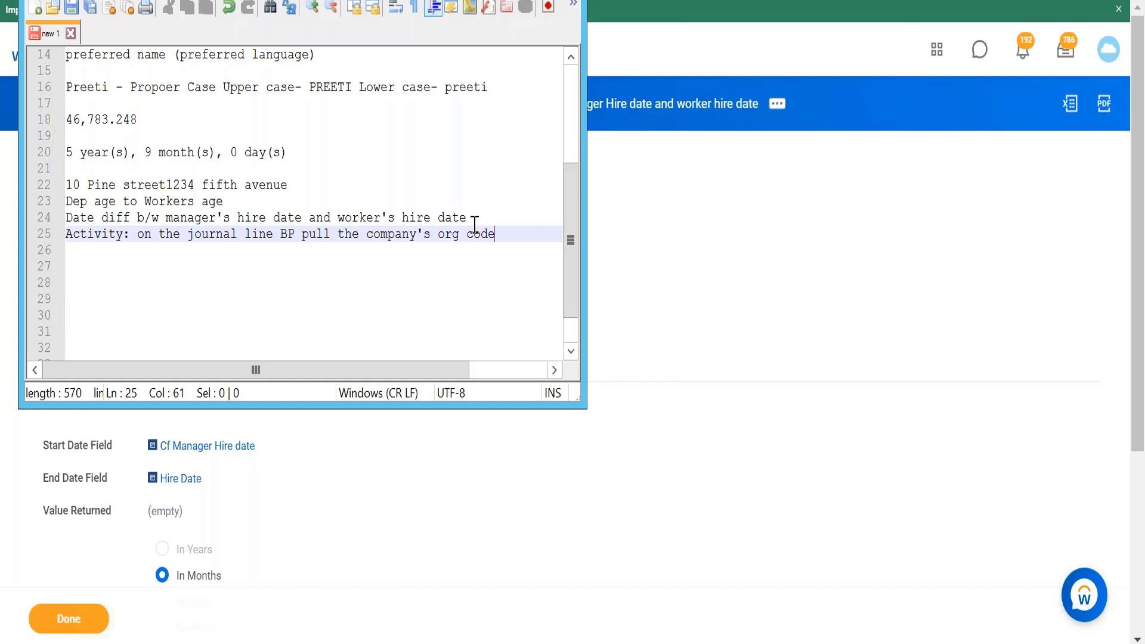
{"action": "type", "text": "(Code"}
{"action": "left_click", "coordinate": [547, 237]}
{"action": "type", "text": "Usi"}
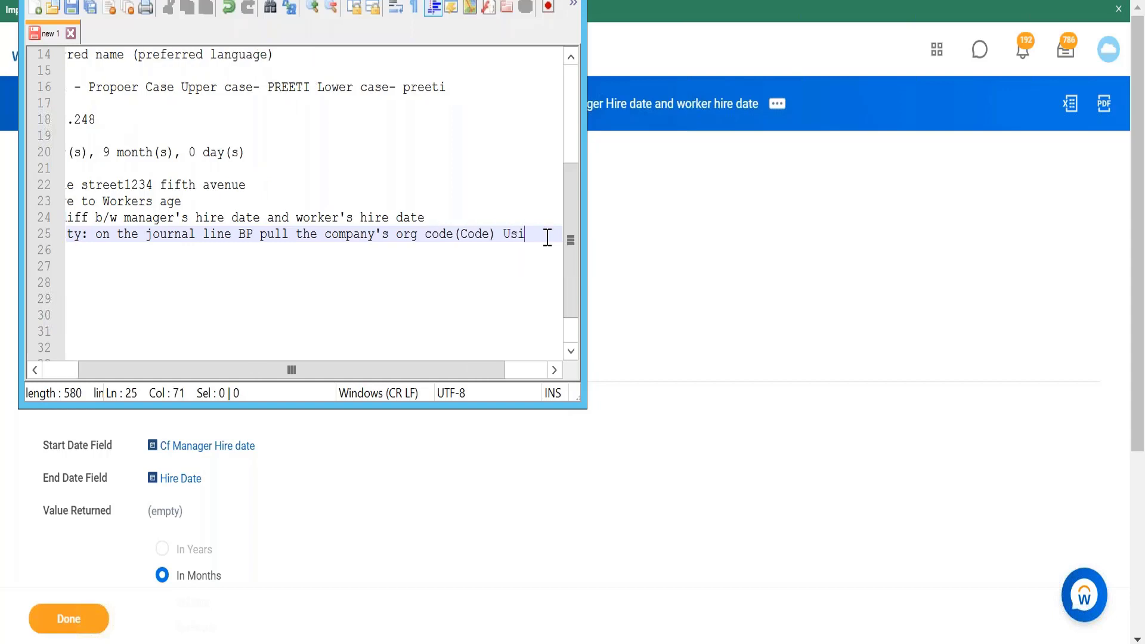
{"action": "type", "text": "ng LRV "}
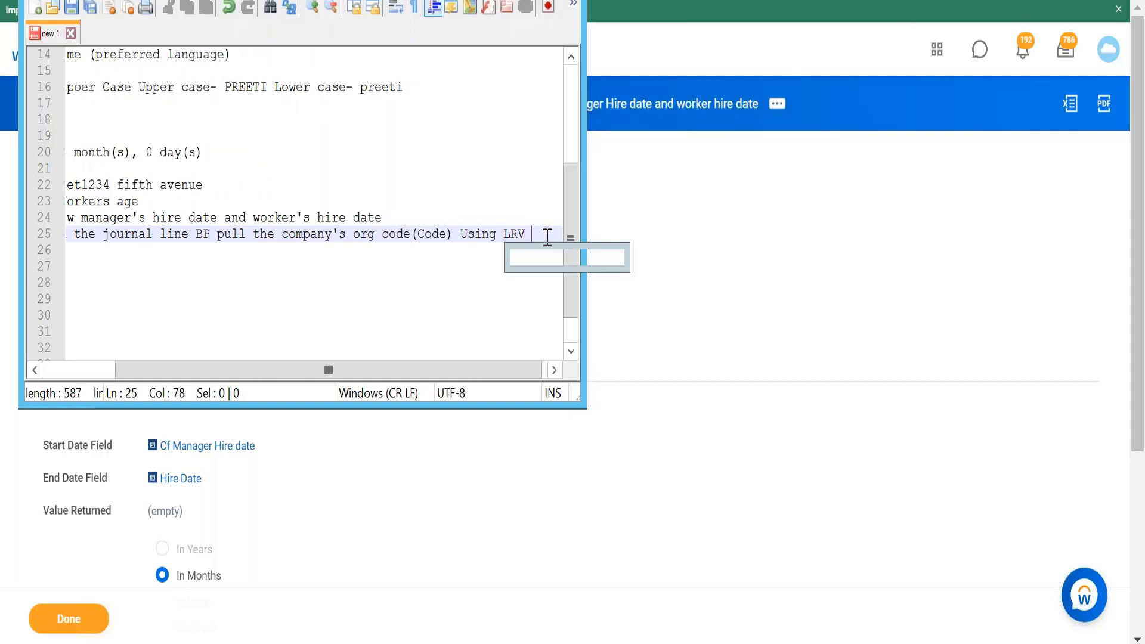
{"action": "type", "text": "func"}
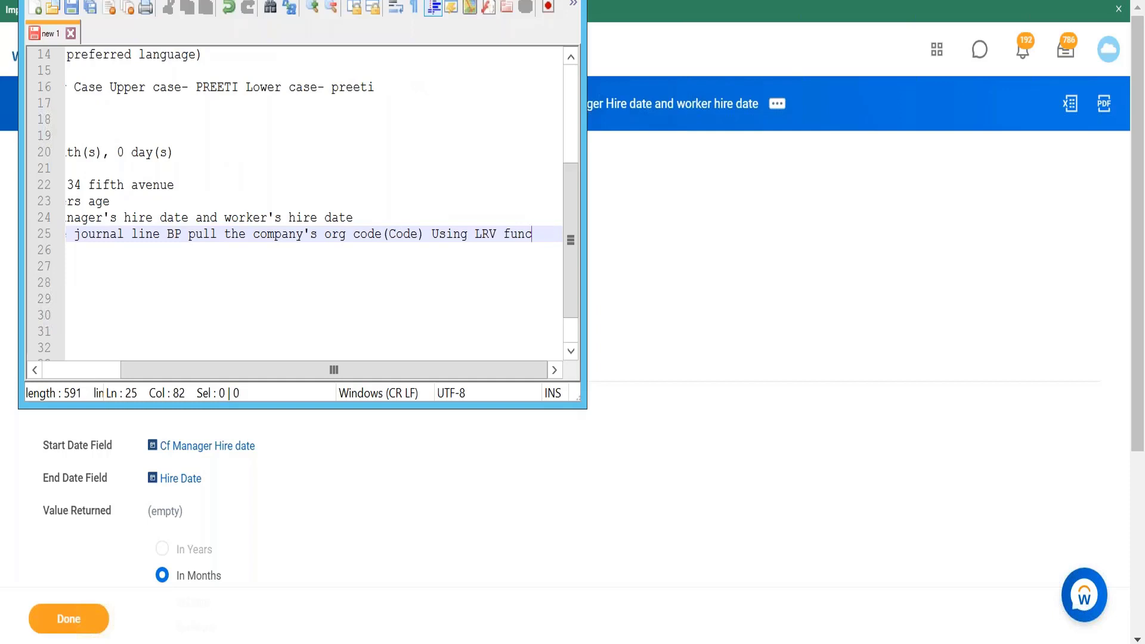
Step: Return to Workday and open the Create Calculated Field task from the search
{"action": "left_click", "coordinate": [507, 1]}
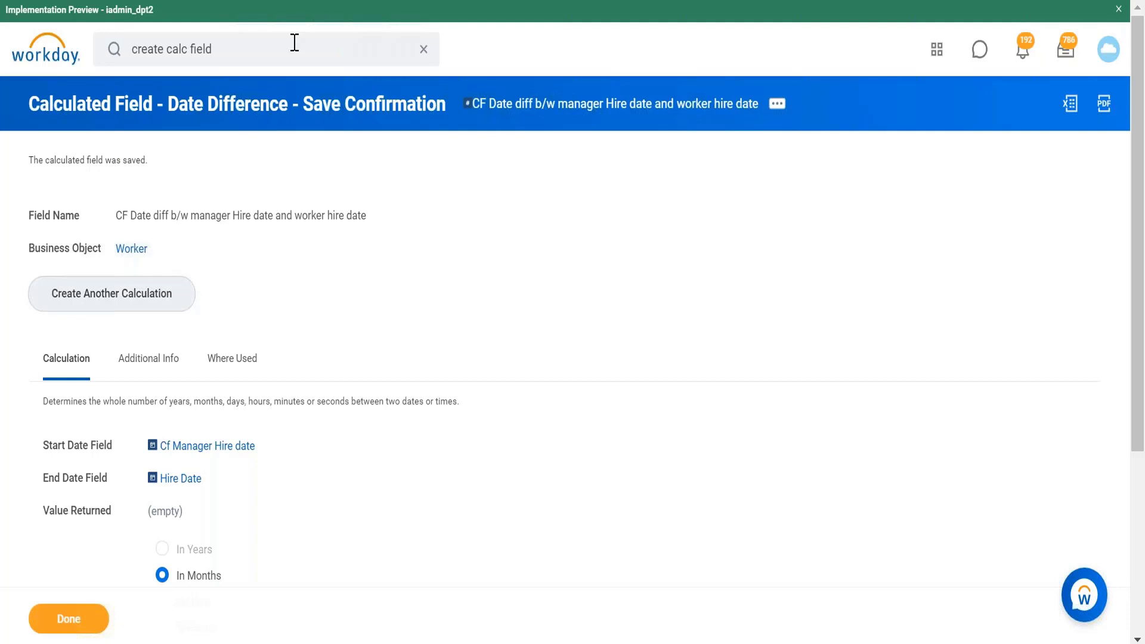
{"action": "left_click", "coordinate": [261, 51]}
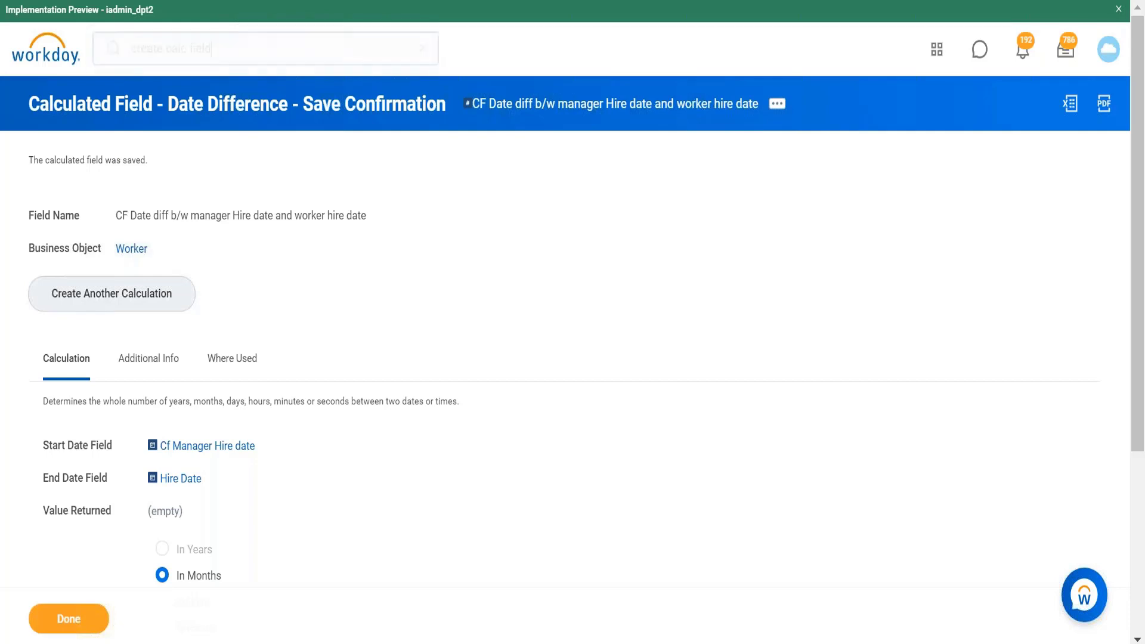
{"action": "key", "text": "Return"}
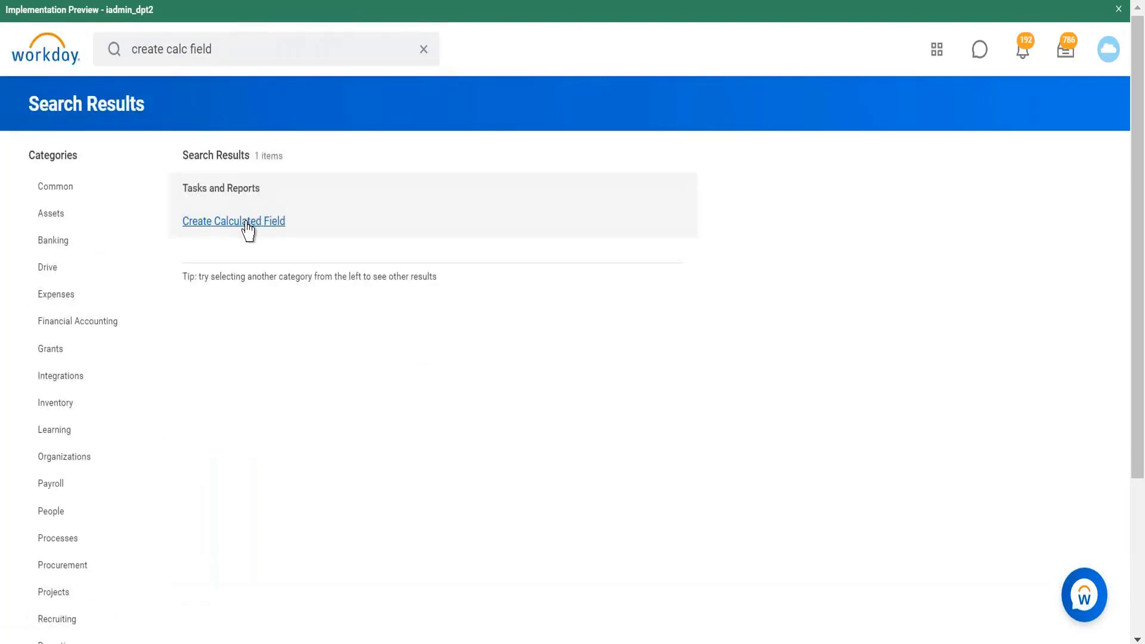
{"action": "left_click", "coordinate": [215, 173]}
Step: Name the new calculated field CF ESI Dependent is spouse
{"action": "type", "text": "CF ESI "}
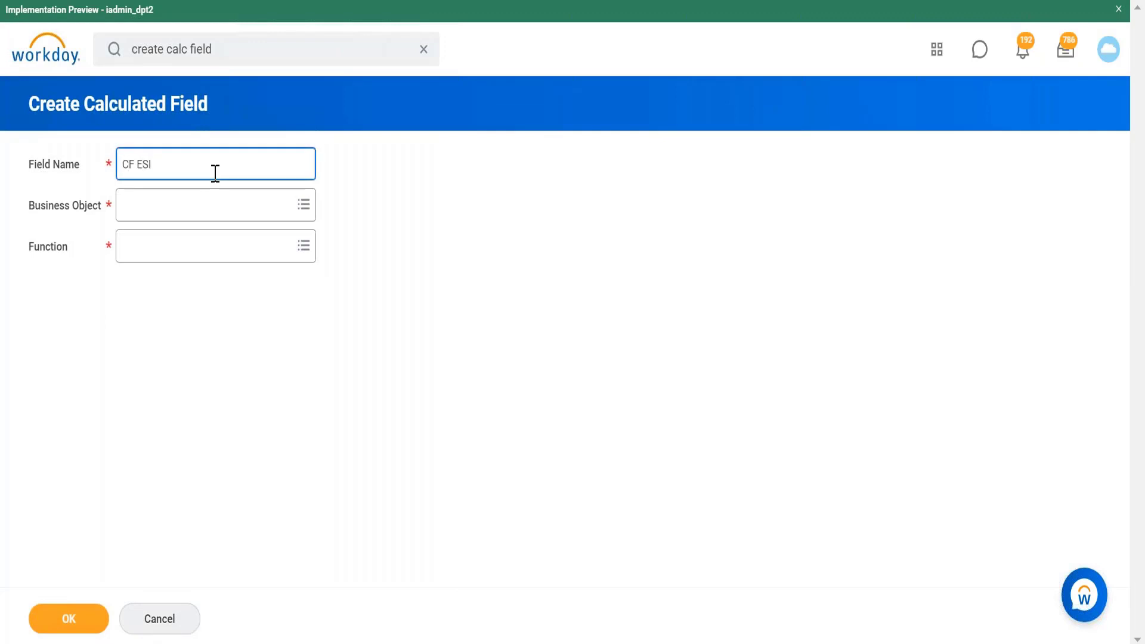
{"action": "type", "text": "Dpendent is spouse"}
{"action": "left_click", "coordinate": [162, 164]}
{"action": "type", "text": "e"}
Step: Set the business object to Worker and the function to Extract Single Instance, then continue
{"action": "left_click", "coordinate": [180, 209]}
{"action": "type", "text": "worker"}
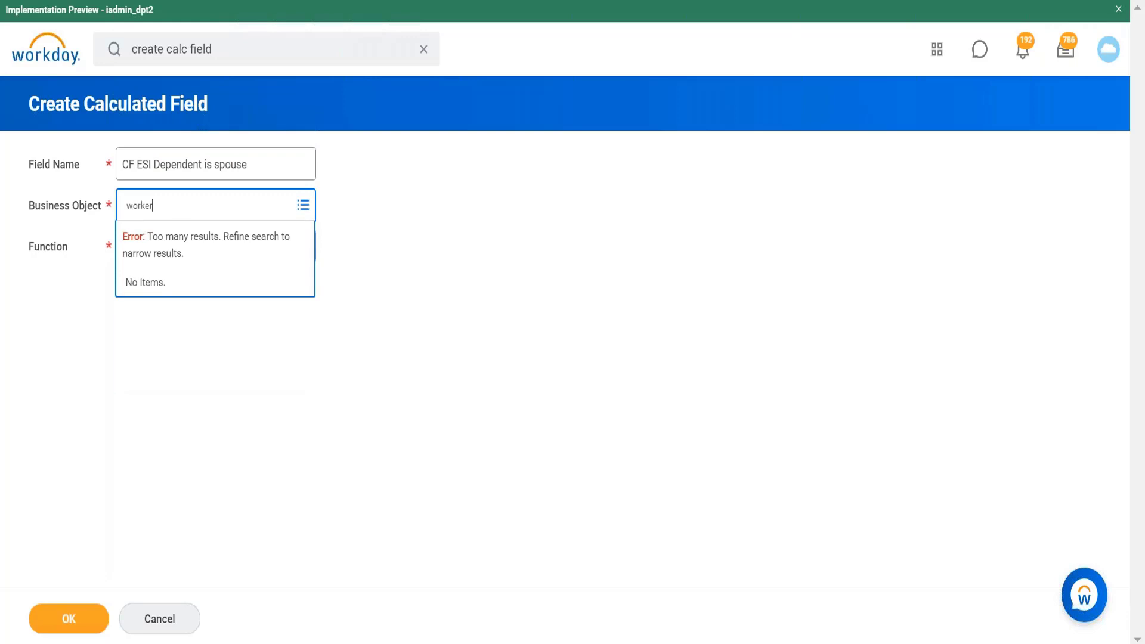
{"action": "key", "text": "Return"}
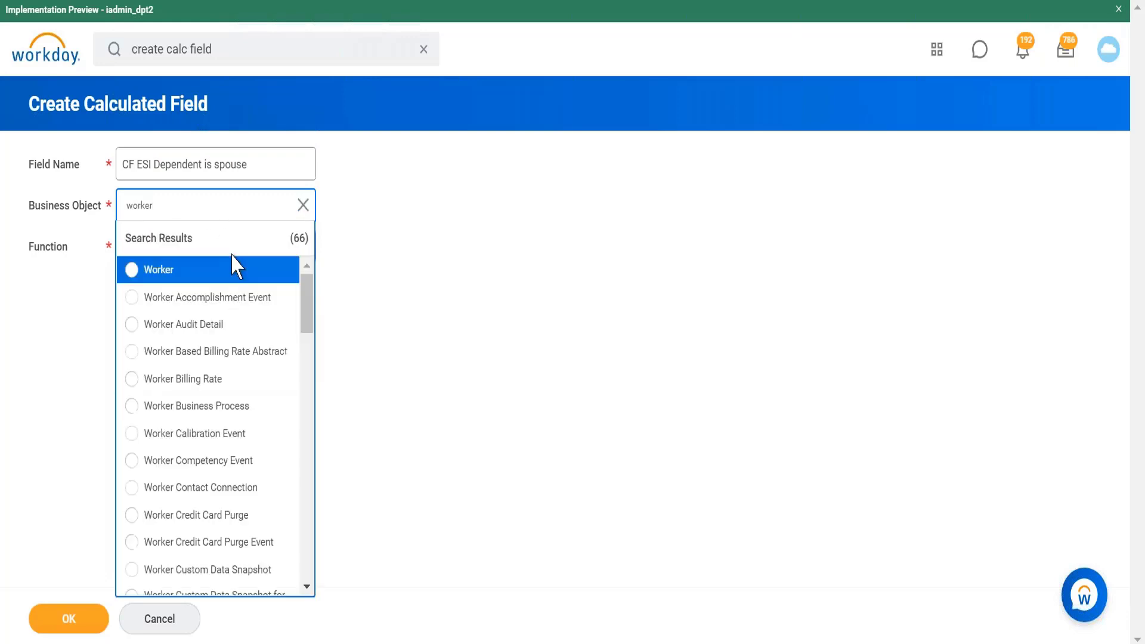
{"action": "left_click", "coordinate": [237, 276]}
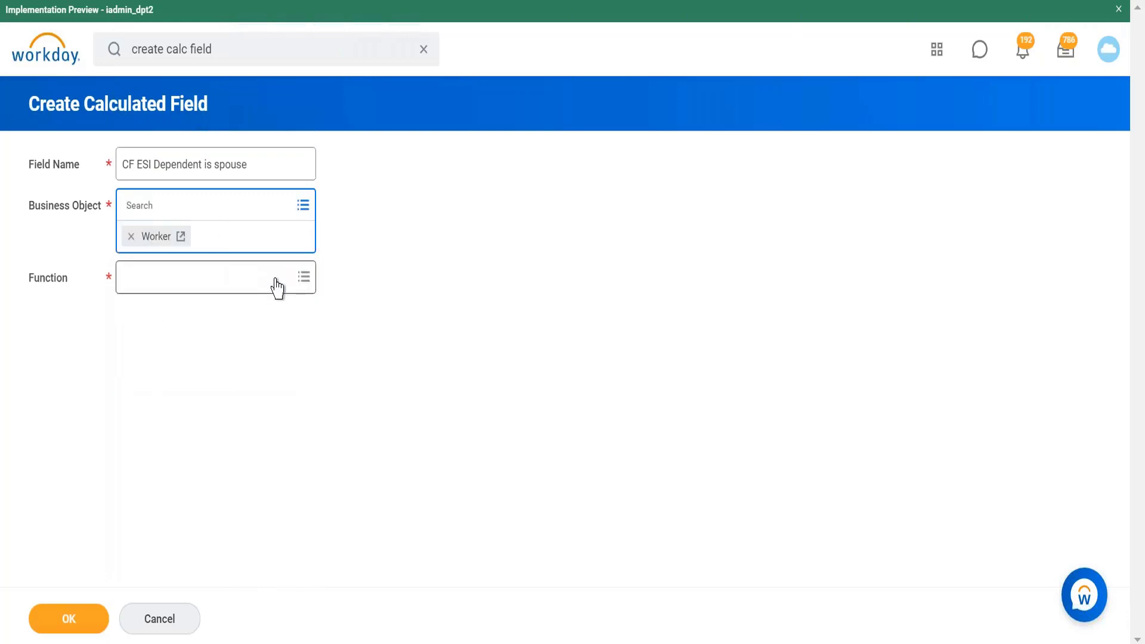
{"action": "left_click", "coordinate": [277, 286]}
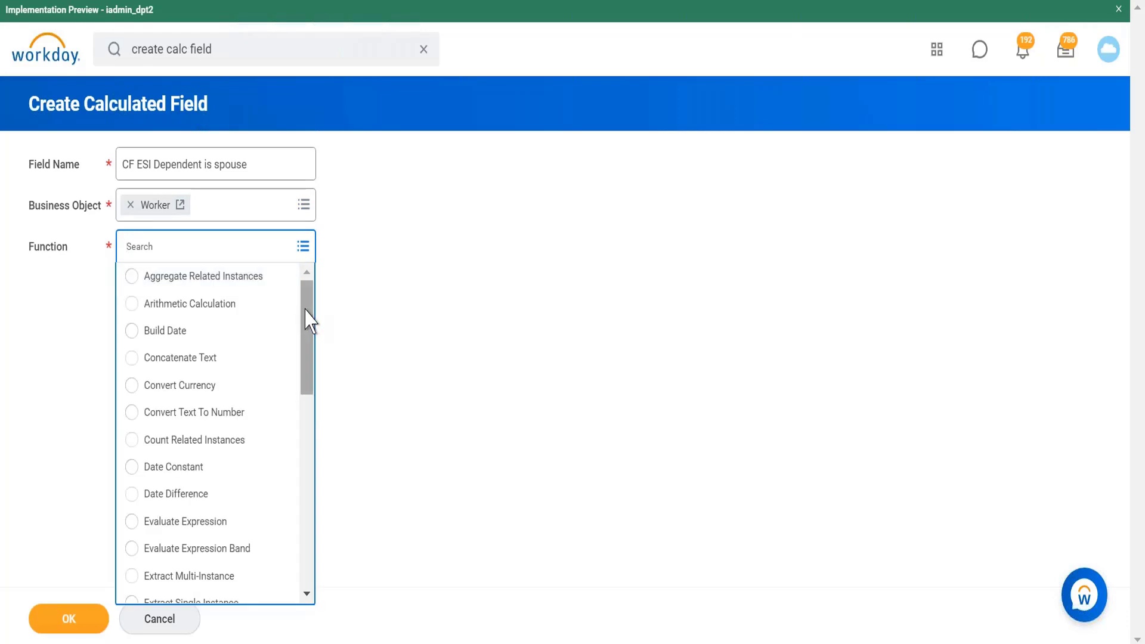
{"action": "left_click_drag", "start_coordinate": [306, 317], "coordinate": [306, 352]}
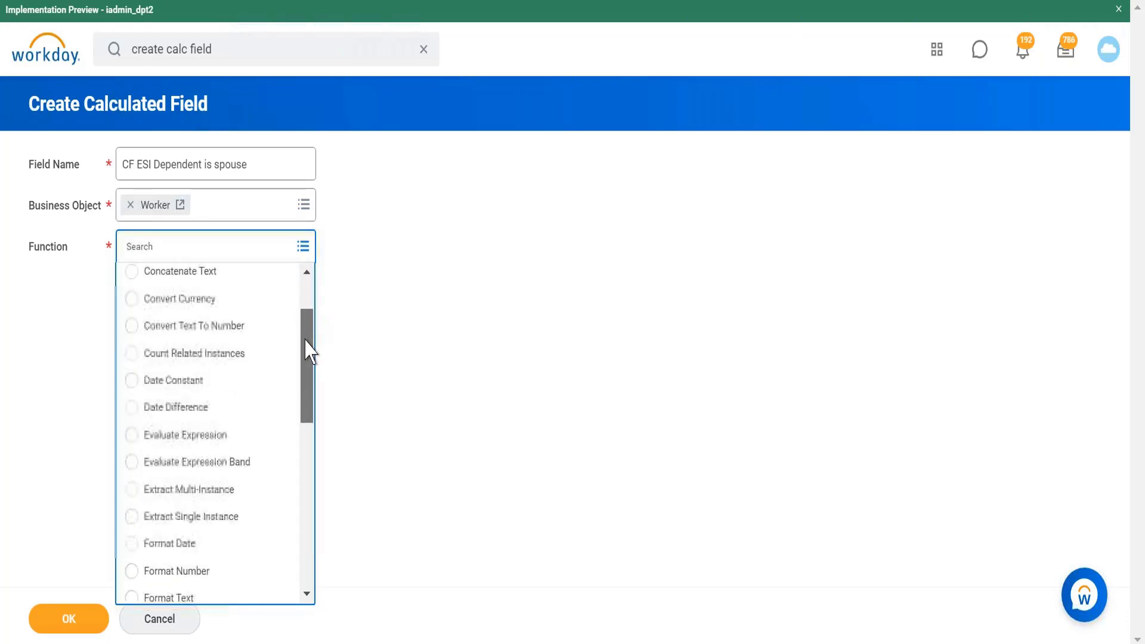
{"action": "left_click", "coordinate": [206, 516]}
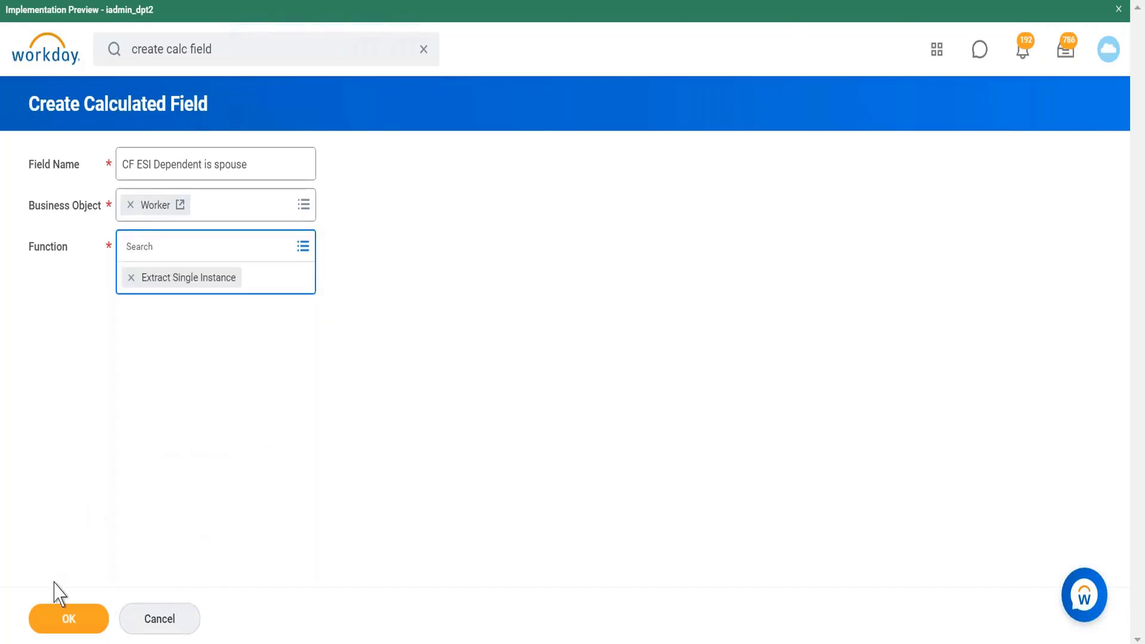
{"action": "left_click", "coordinate": [73, 626]}
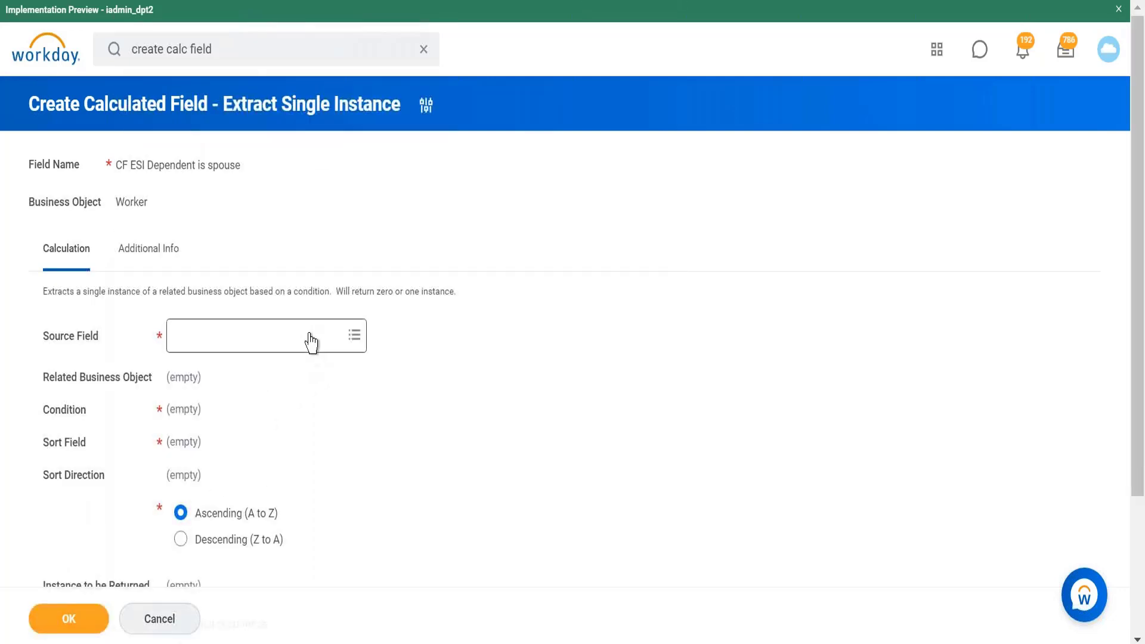
Step: Search for dependent and set the source field to Dependents
{"action": "left_click", "coordinate": [311, 338]}
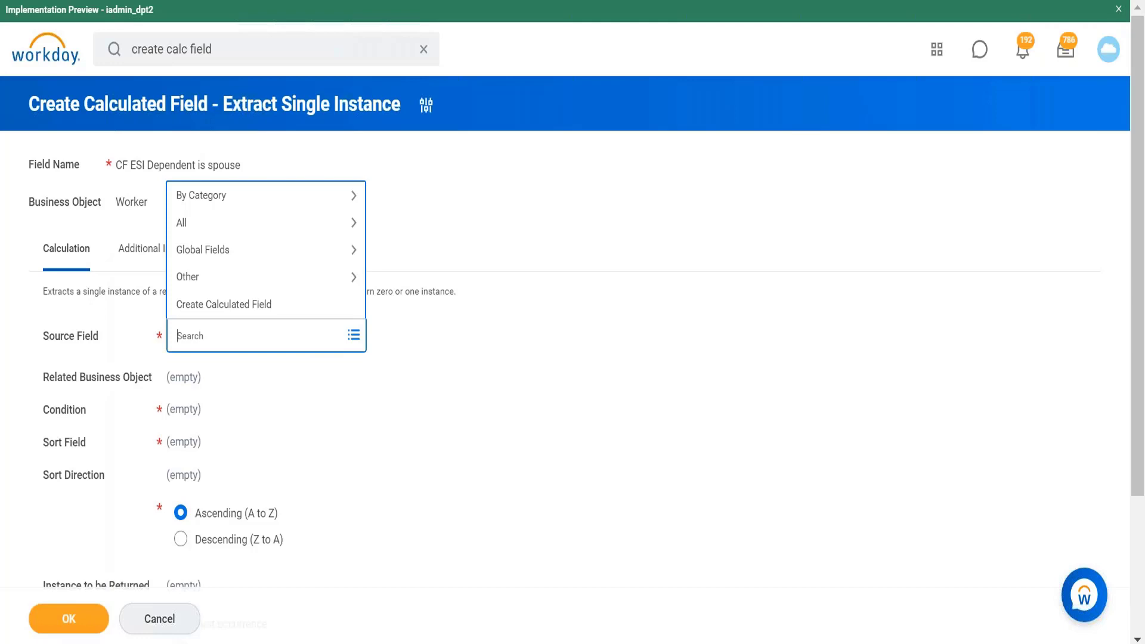
{"action": "type", "text": "dependent"}
{"action": "key", "text": "Return"}
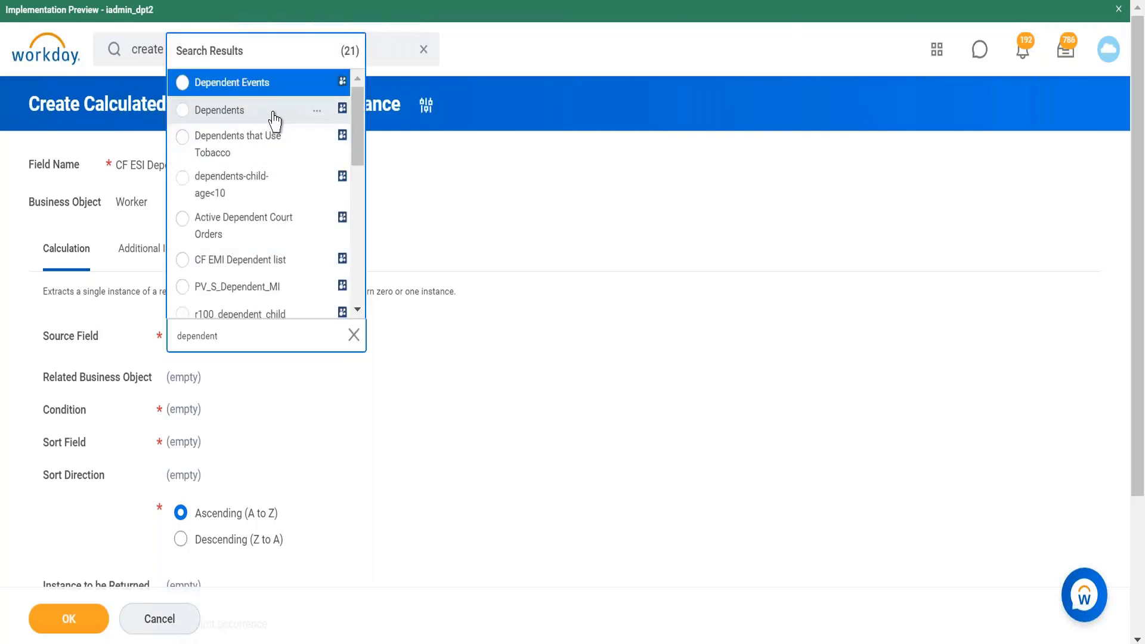
{"action": "left_click", "coordinate": [273, 113]}
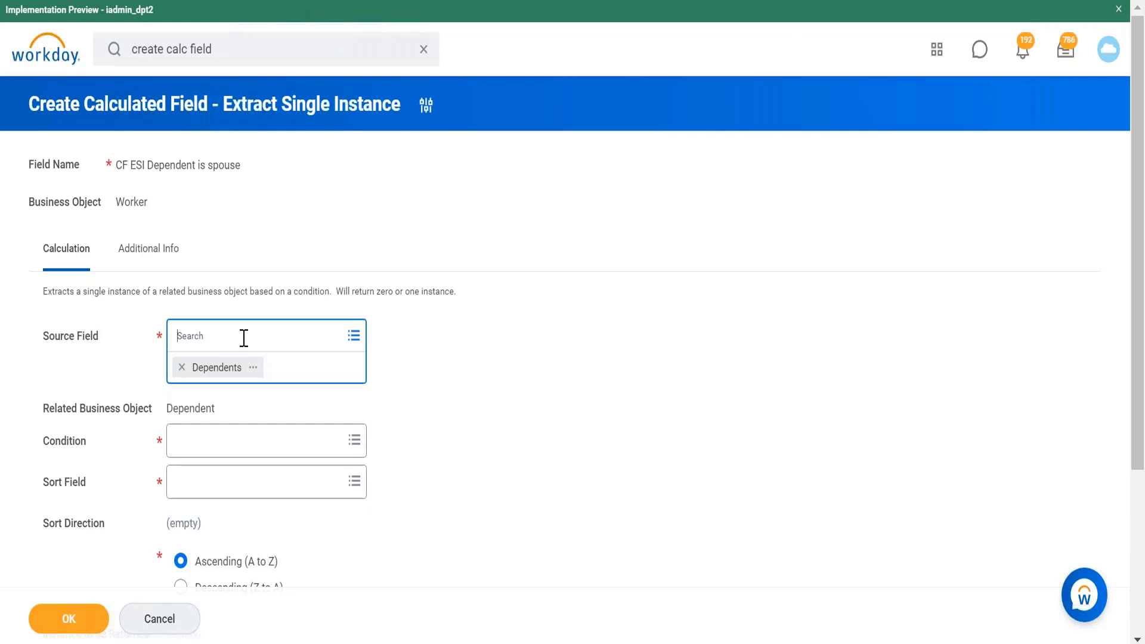
Step: Open and close the Dependents field's details
{"action": "left_click", "coordinate": [353, 336]}
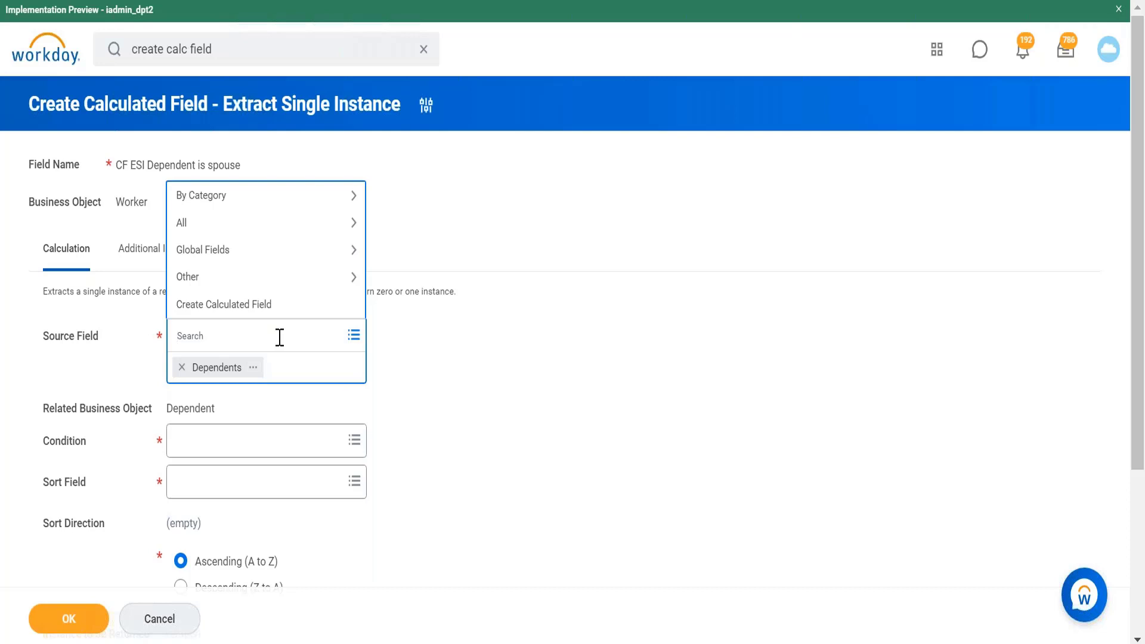
{"action": "left_click", "coordinate": [254, 368]}
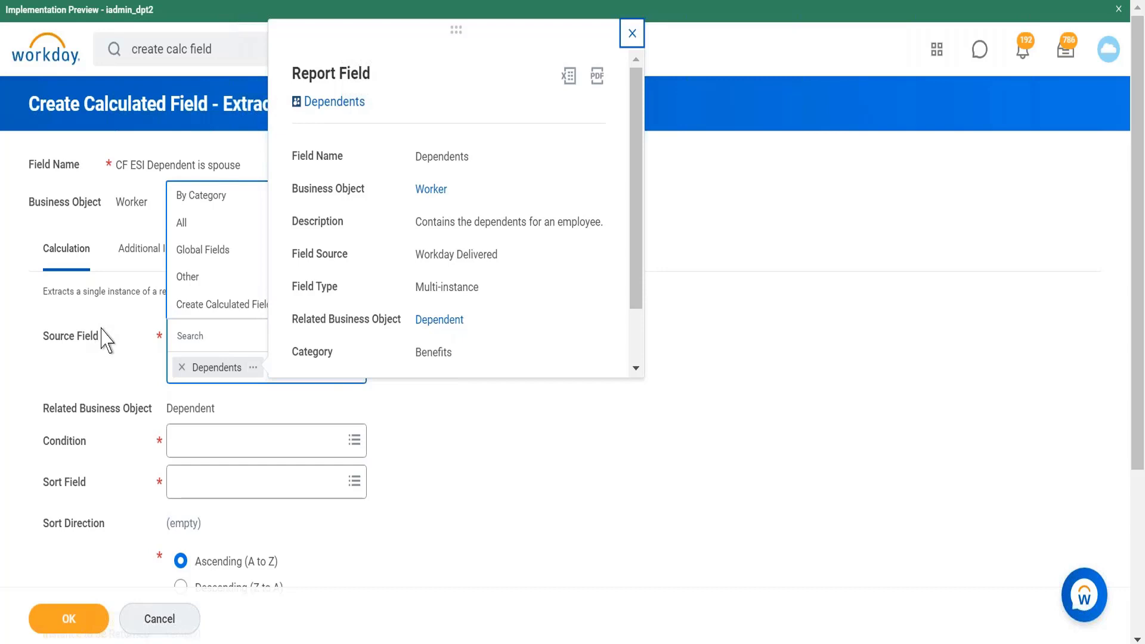
{"action": "left_click", "coordinate": [454, 429]}
{"action": "left_click", "coordinate": [512, 354]}
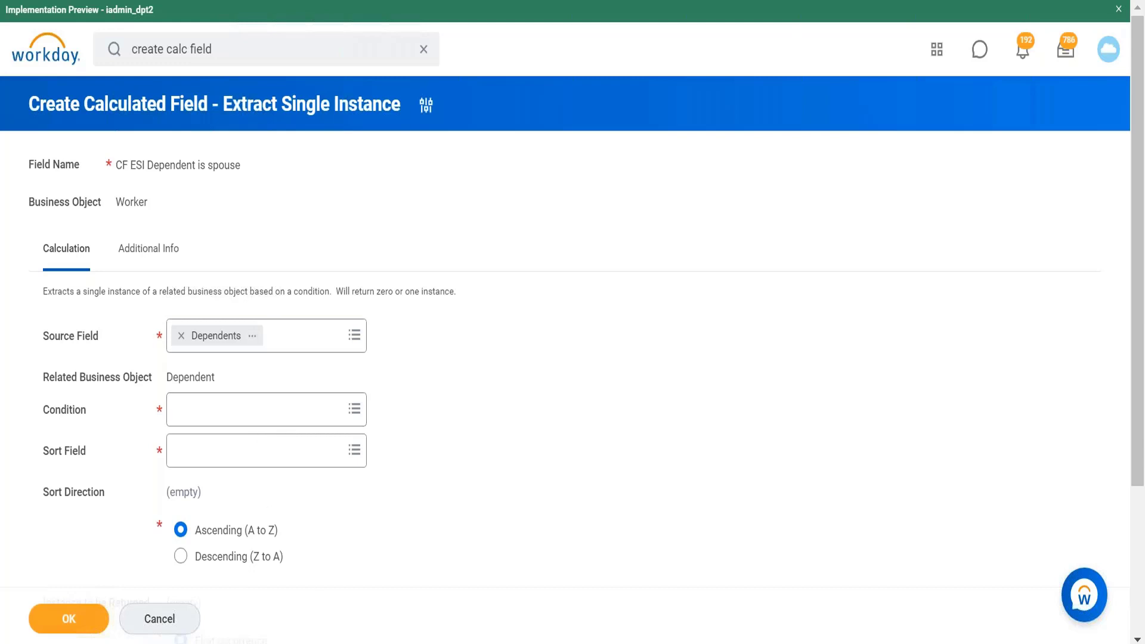
Step: Switch to the text editor and add a Worker Dependent heading on a new line of the notes
{"action": "left_click", "coordinate": [308, 642]}
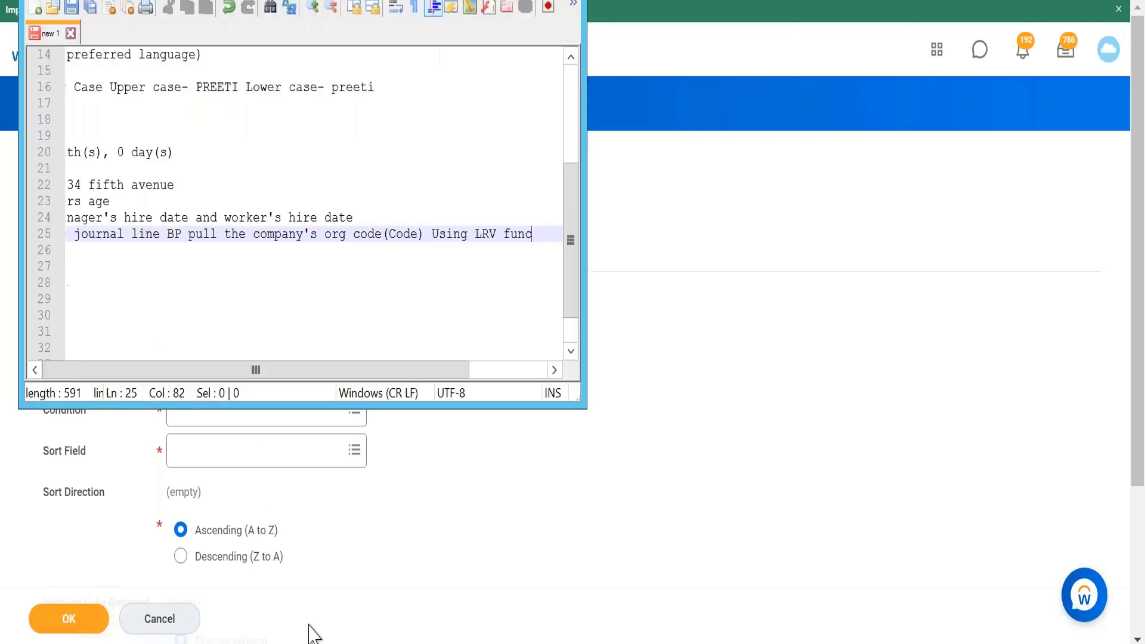
{"action": "left_click", "coordinate": [100, 285]}
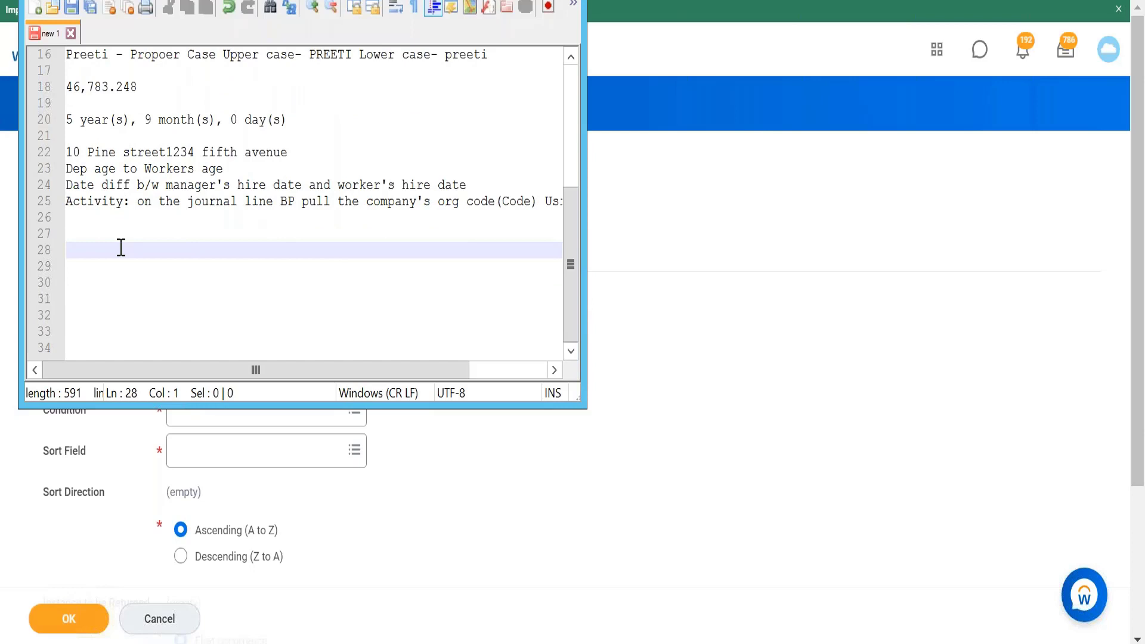
{"action": "type", "text": "Worker Depended"}
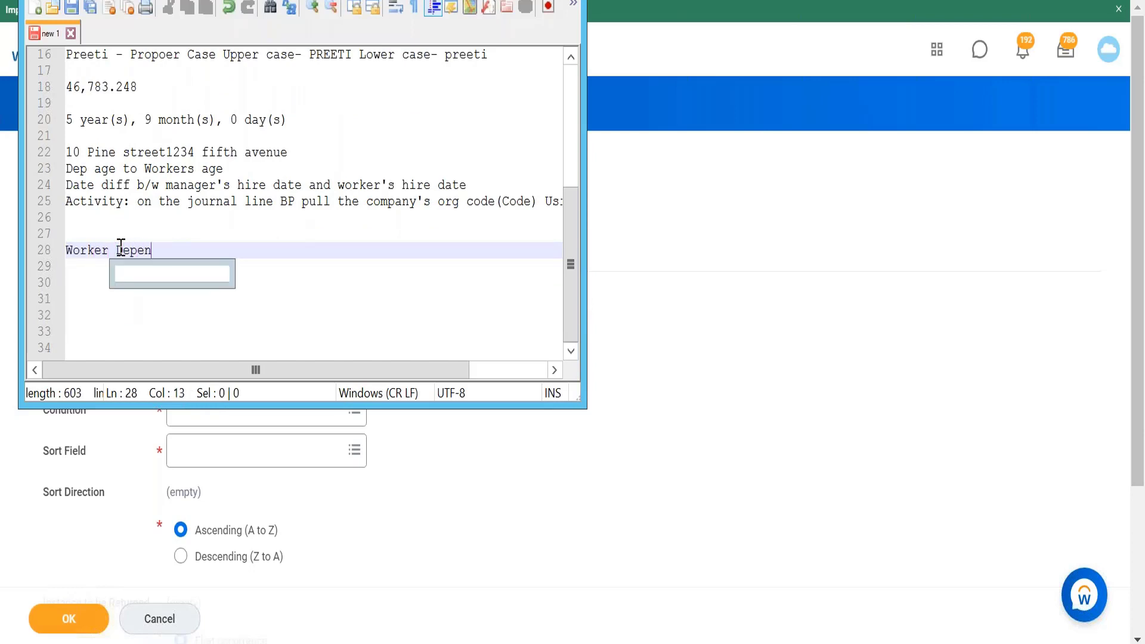
{"action": "key", "text": "BackSpace"}
{"action": "key", "text": "BackSpace"}
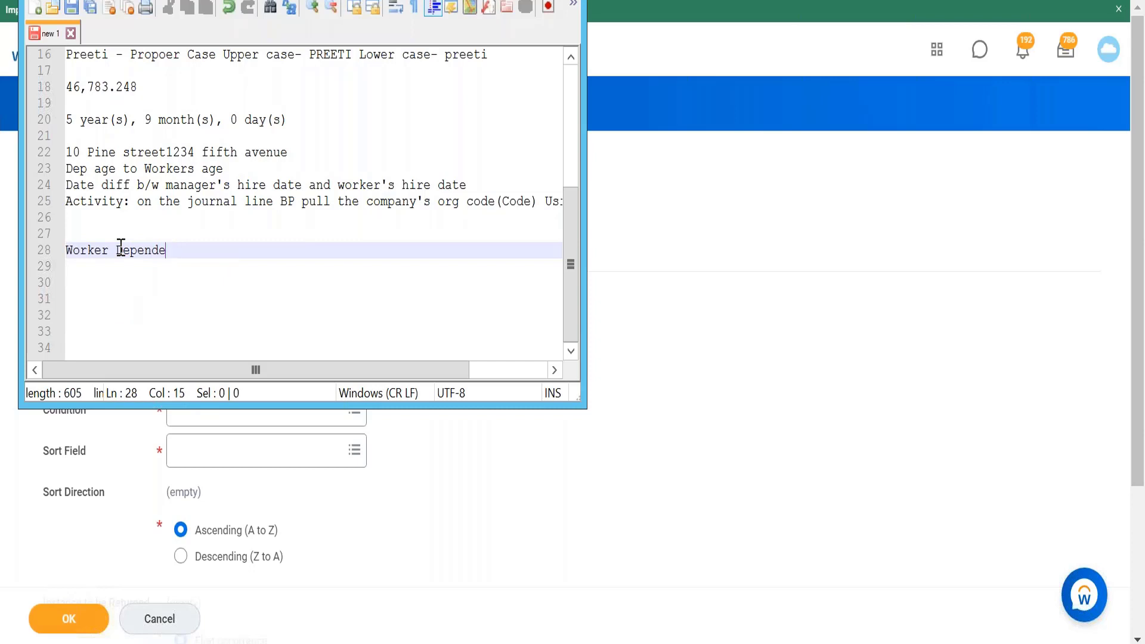
{"action": "type", "text": "nt"}
{"action": "key", "text": "Return"}
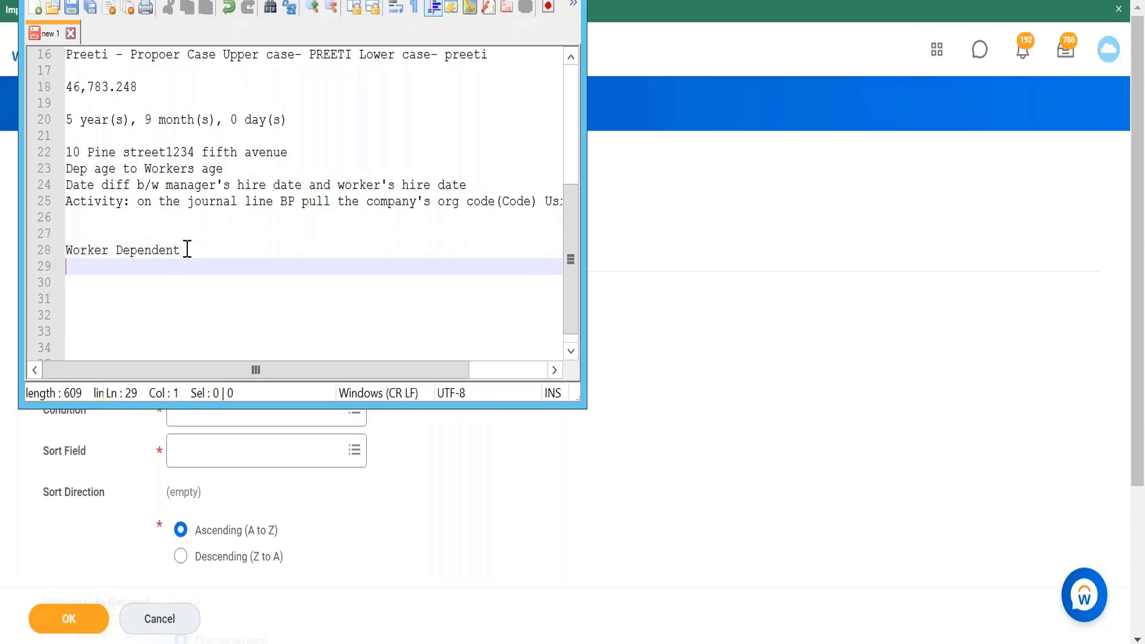
Step: Below it, note an example worker's name with dependents ABC, XYZ and Husband, then highlight ABC
{"action": "type", "text": "Sravanti"}
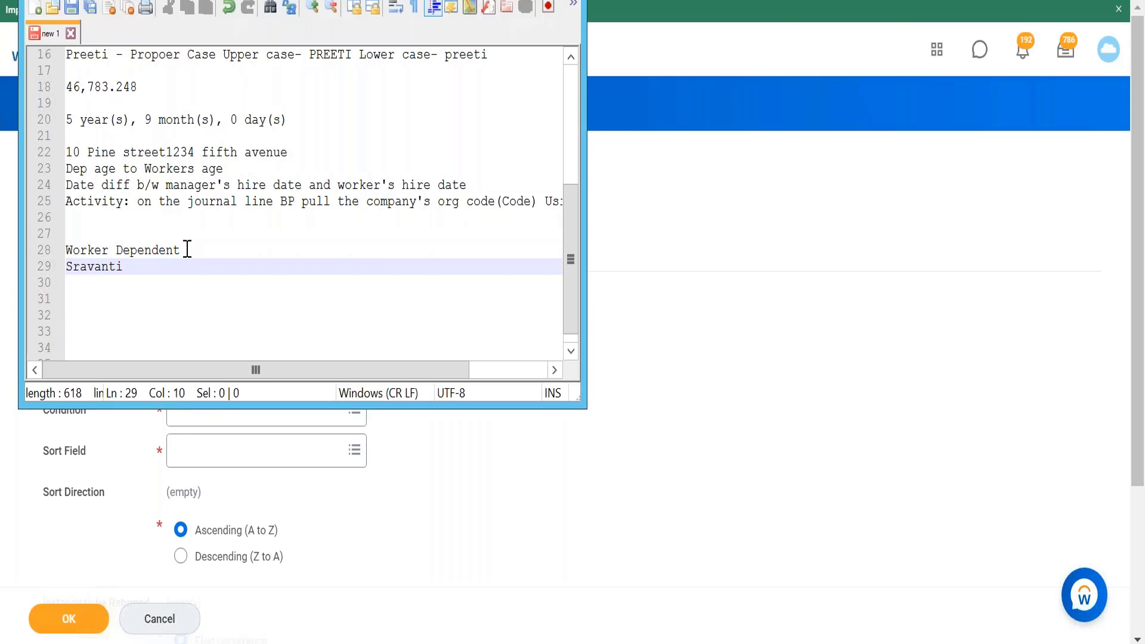
{"action": "type", "text": " ABC"}
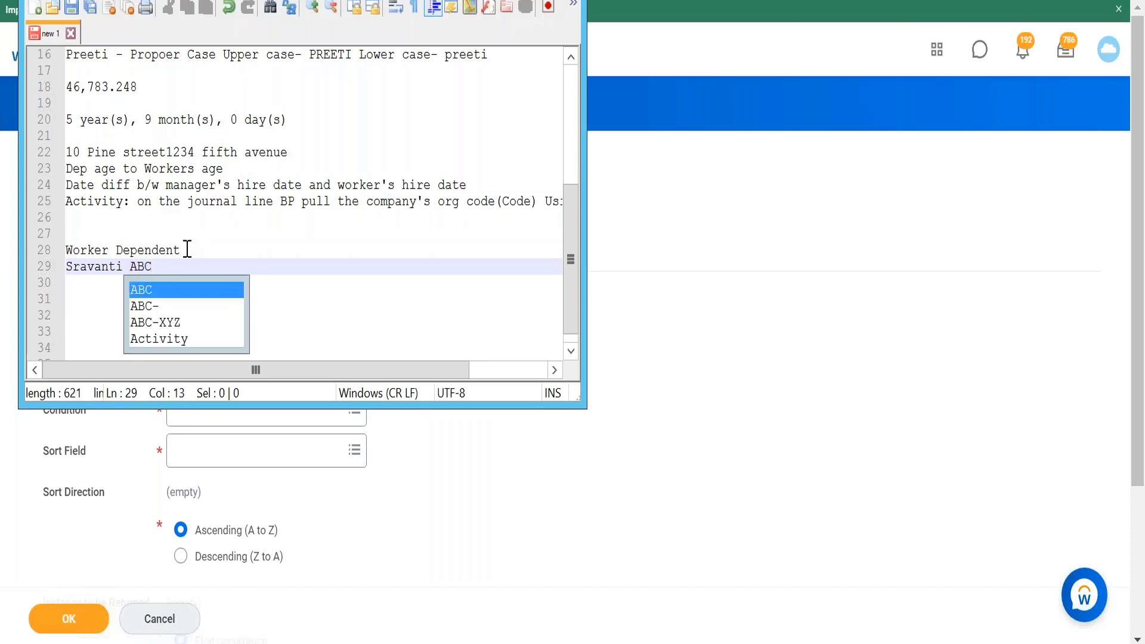
{"action": "key", "text": "Escape"}
{"action": "key", "text": "Return"}
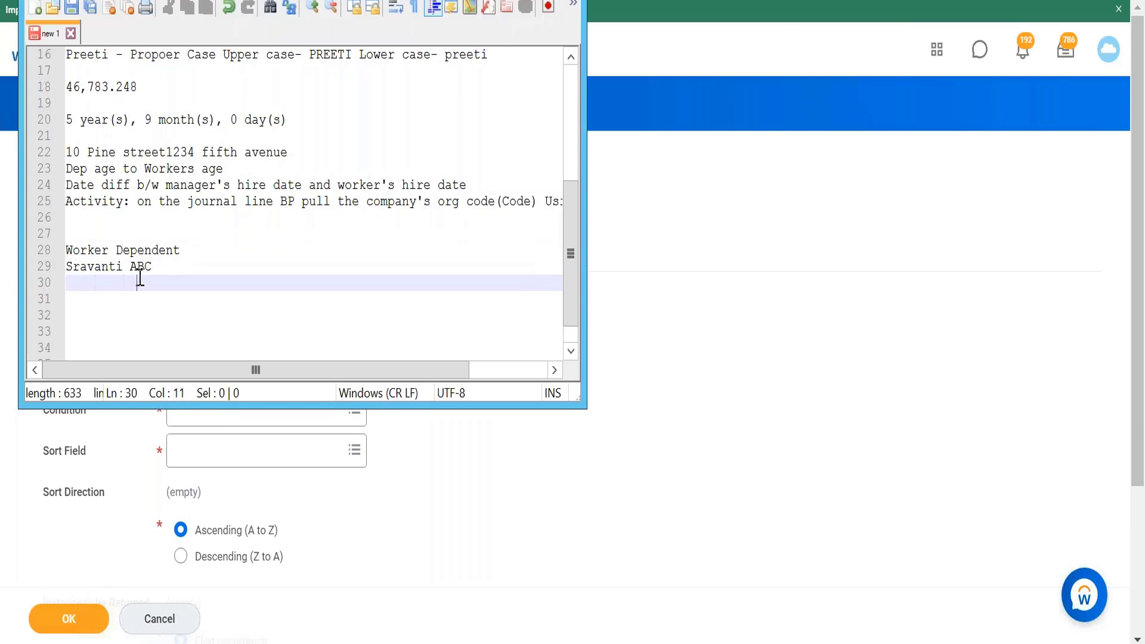
{"action": "key", "text": "BackSpace"}
{"action": "type", "text": "XZ"}
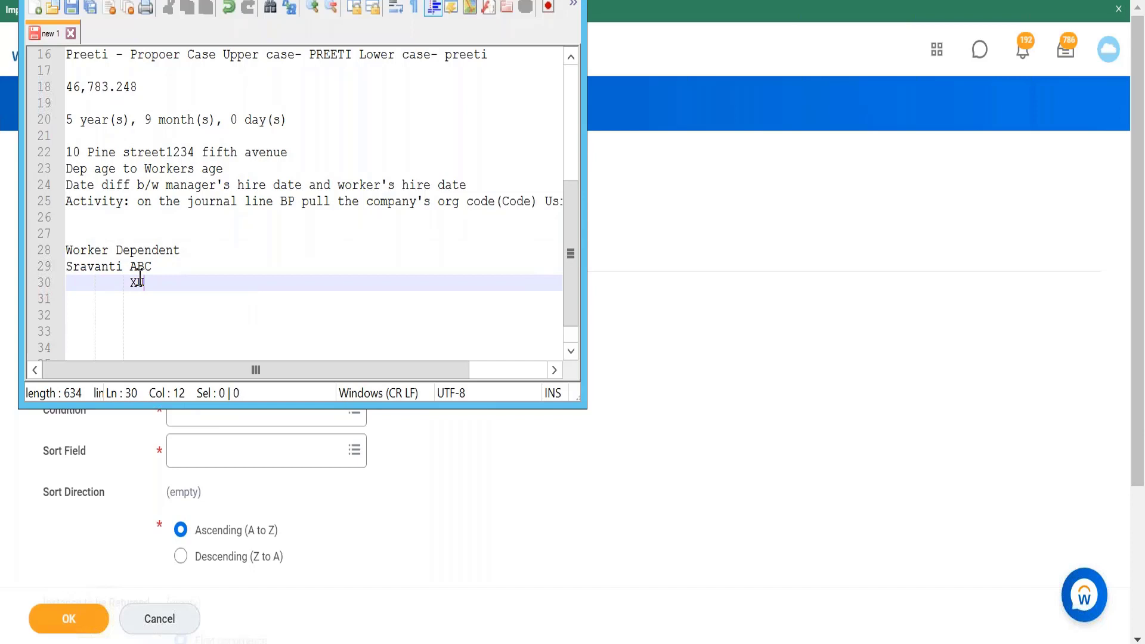
{"action": "key", "text": "BackSpace"}
{"action": "type", "text": "YZ"}
{"action": "key", "text": "Escape"}
{"action": "key", "text": "Return"}
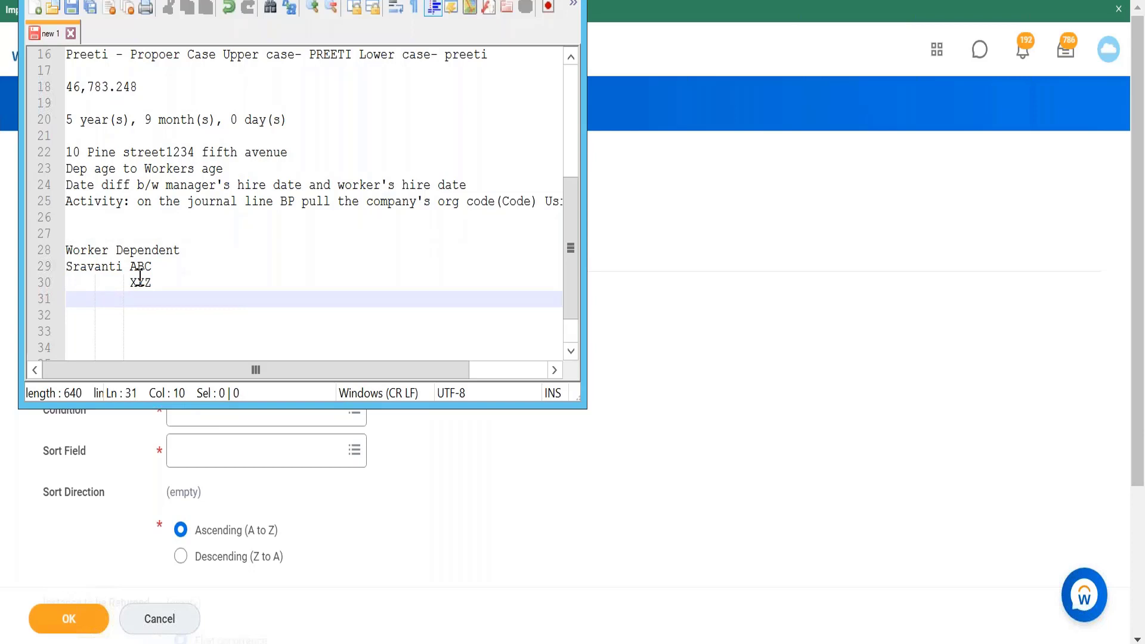
{"action": "type", "text": "Husband"}
{"action": "left_click_drag", "start_coordinate": [129, 266], "coordinate": [154, 266]}
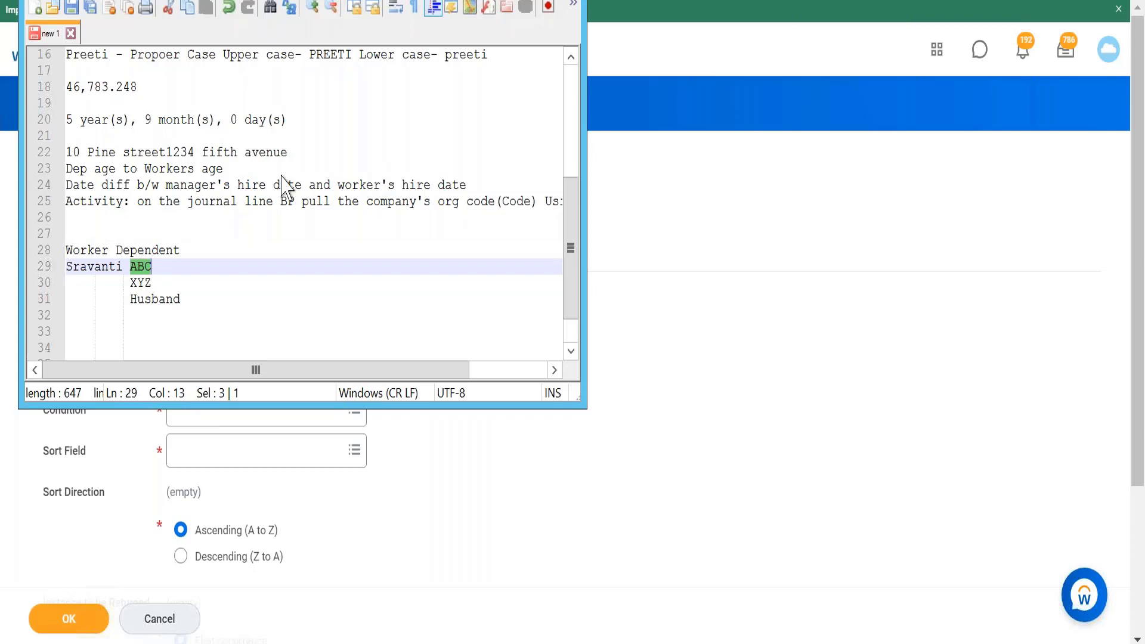
Step: Return to the calculated field and set the source field to Dependents by searching for dependent
{"action": "key", "text": "alt+Tab"}
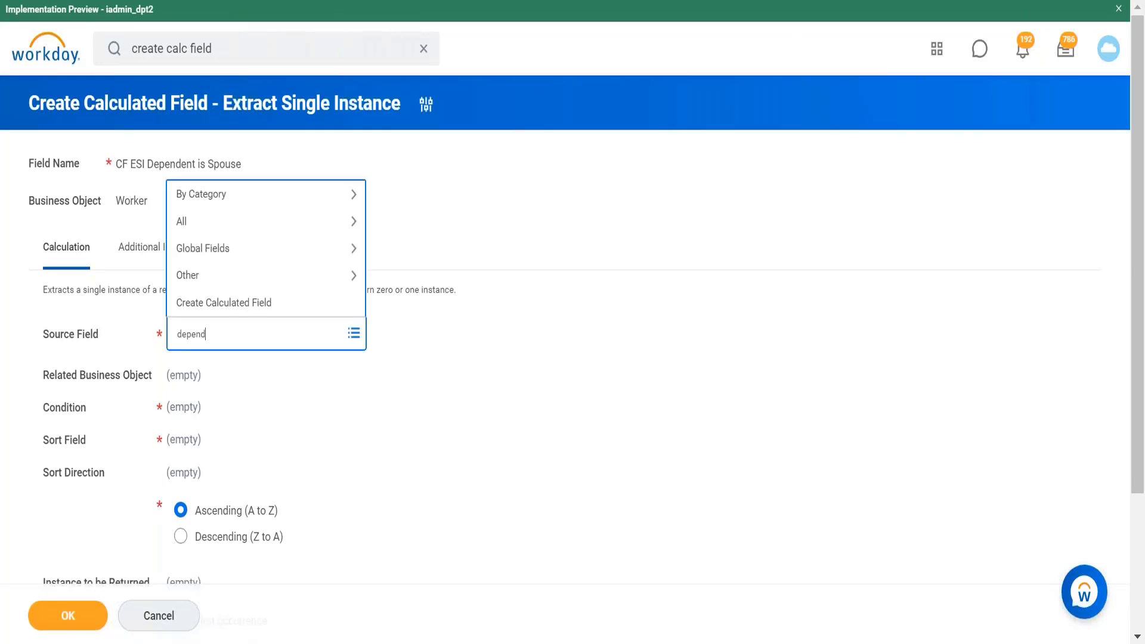
{"action": "type", "text": "ent"}
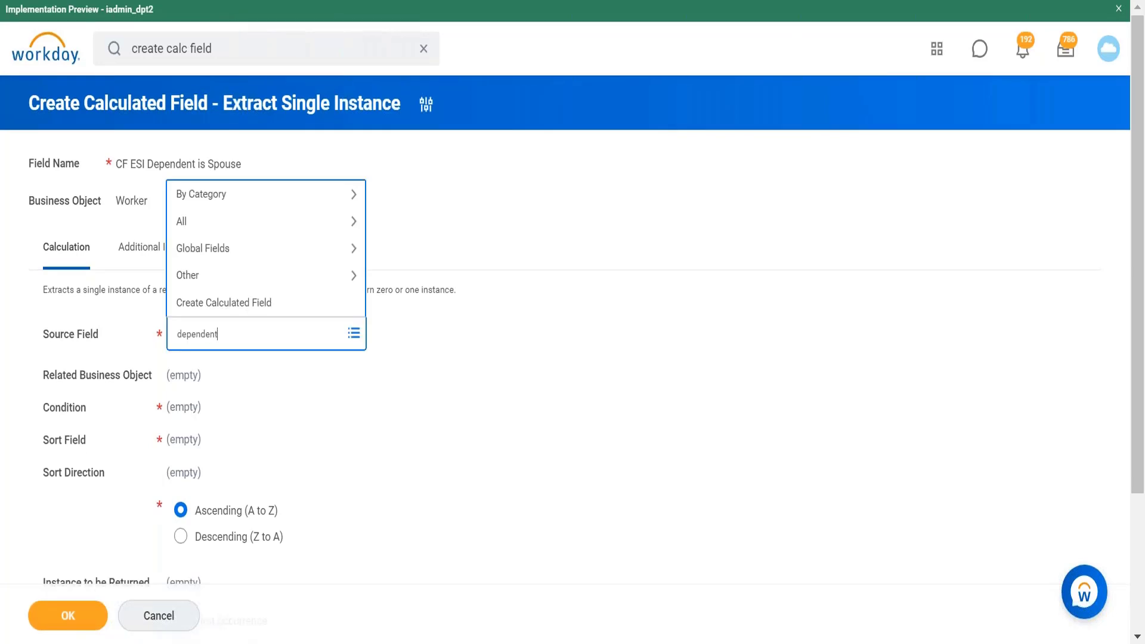
{"action": "key", "text": "Return"}
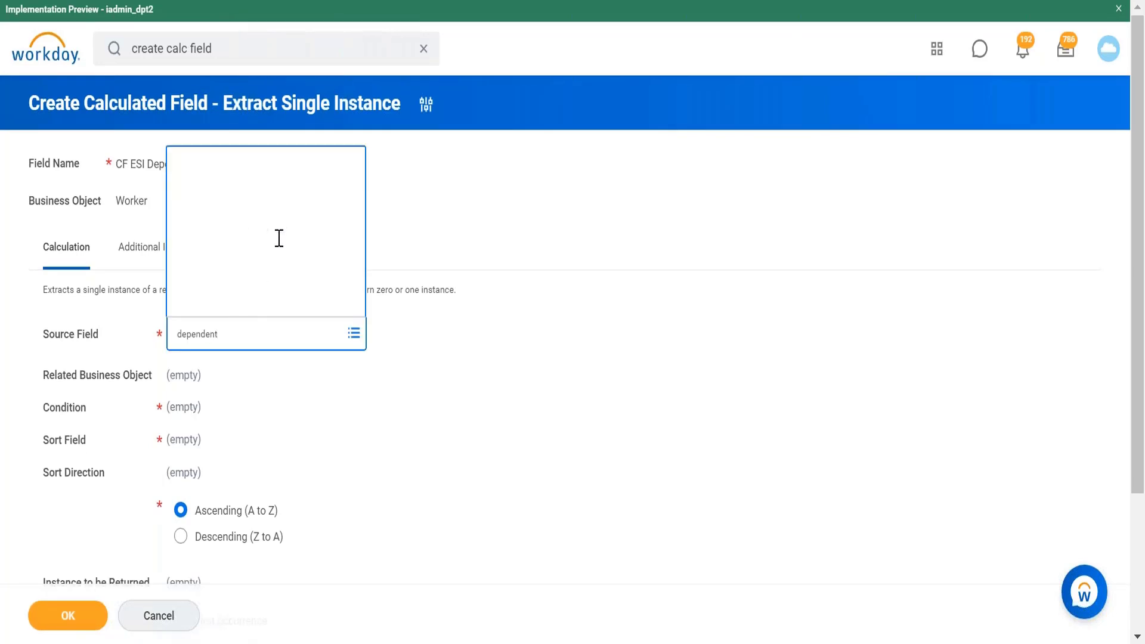
{"action": "left_click", "coordinate": [233, 113]}
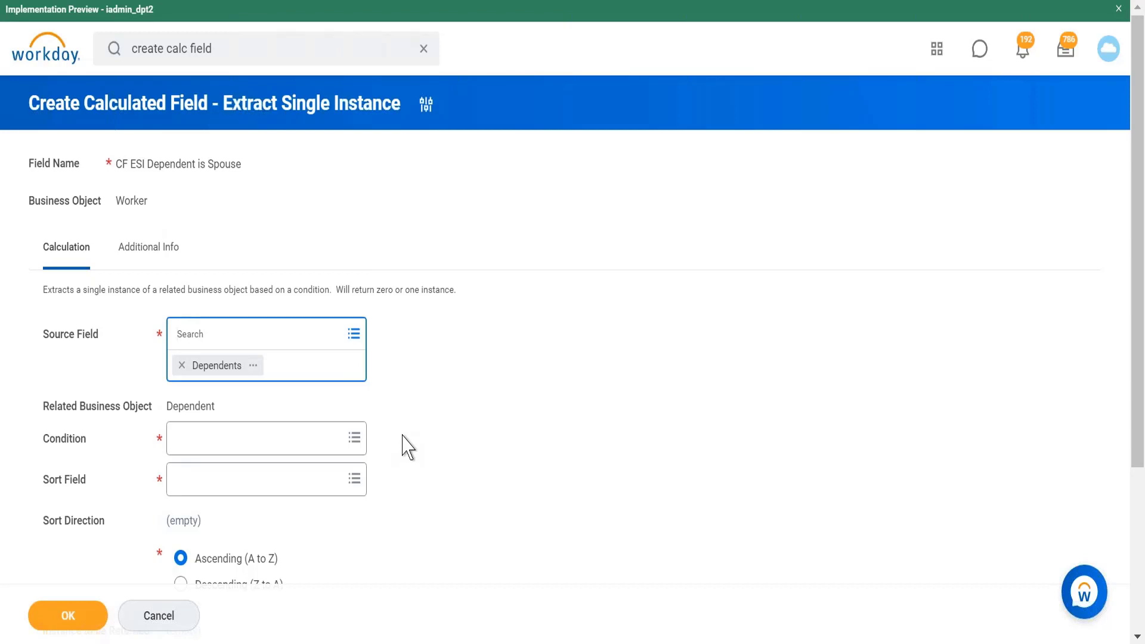
Step: Search the condition field for is true and set the condition to Is True
{"action": "left_click", "coordinate": [299, 444]}
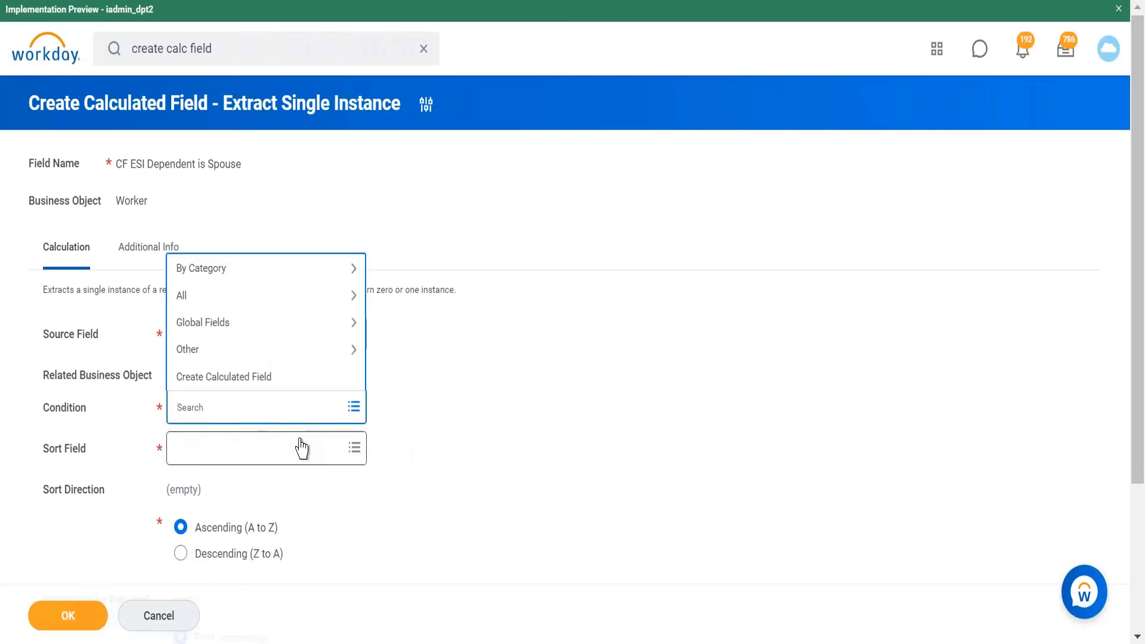
{"action": "type", "text": "is true"}
{"action": "key", "text": "Return"}
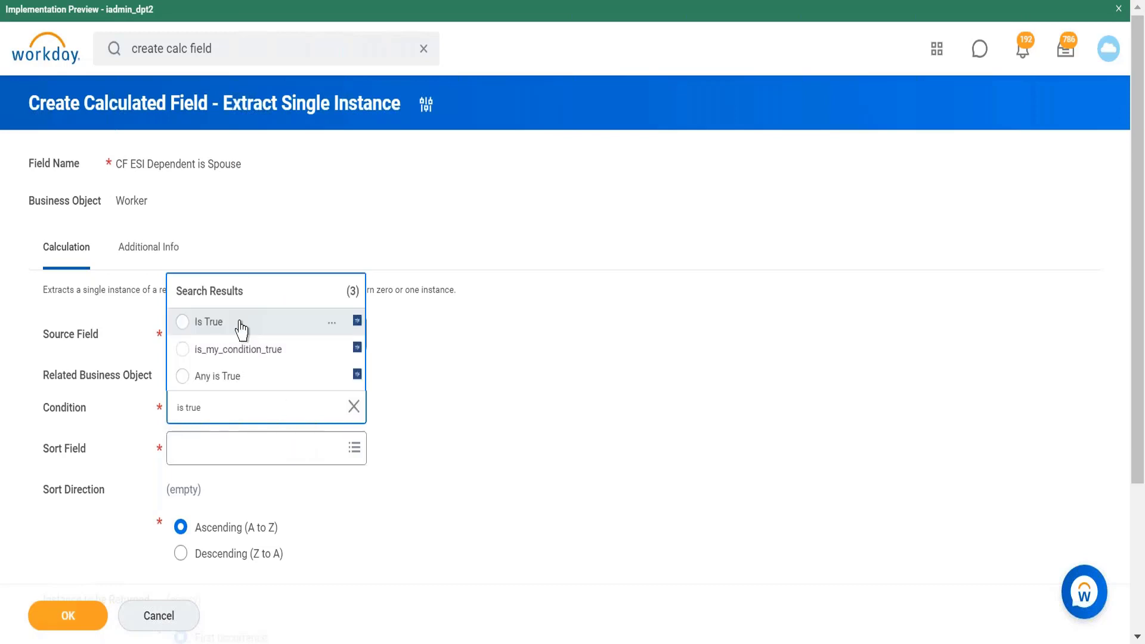
{"action": "left_click", "coordinate": [241, 327]}
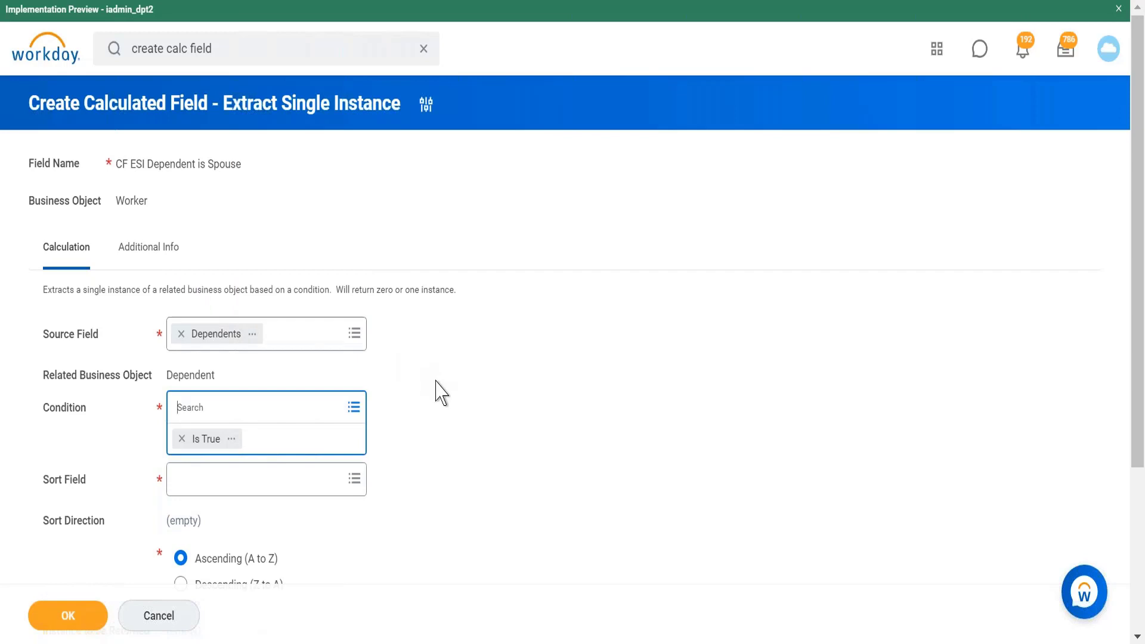
Step: Search the sort field for age and set the sort field to Age
{"action": "left_click", "coordinate": [340, 484]}
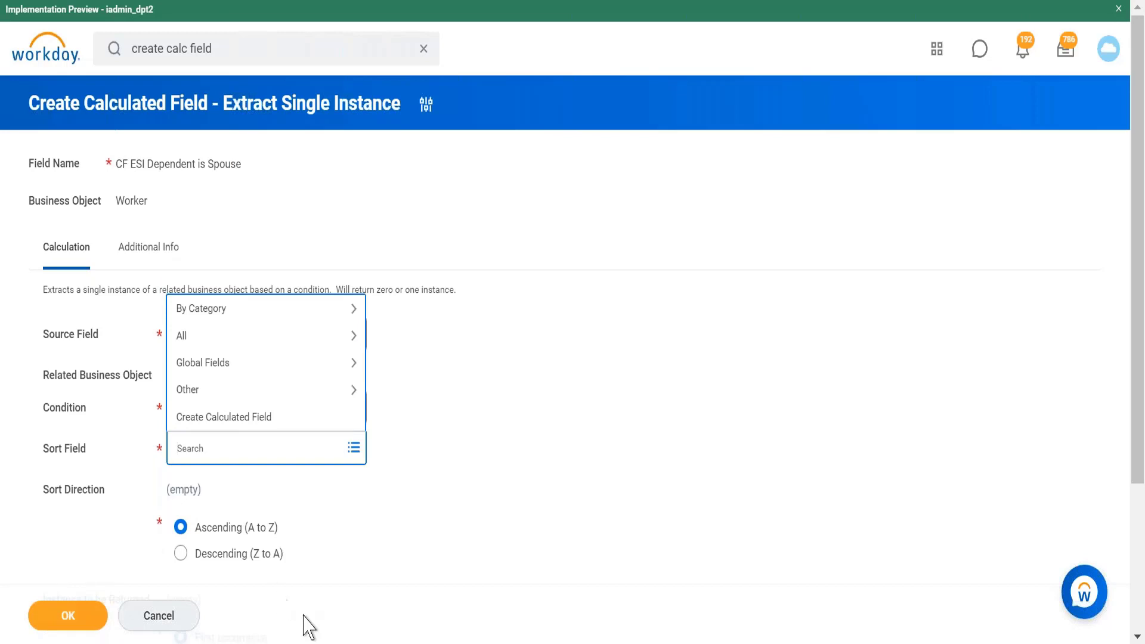
{"action": "mouse_move", "coordinate": [323, 643]}
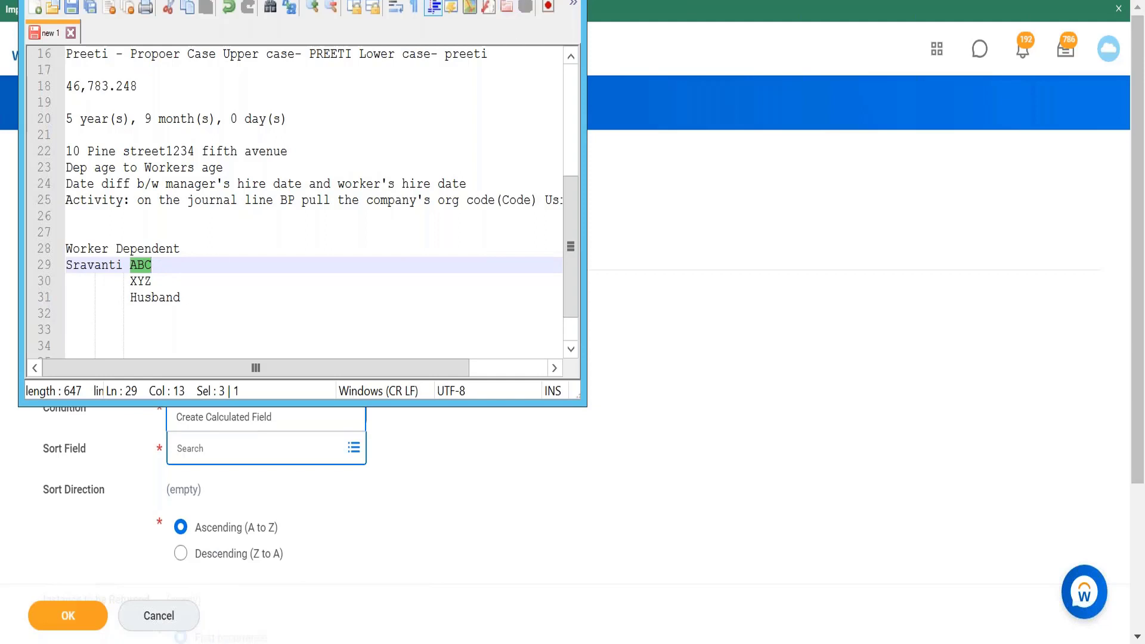
{"action": "left_click", "coordinate": [512, 0]}
{"action": "type", "text": "age"}
{"action": "key", "text": "Return"}
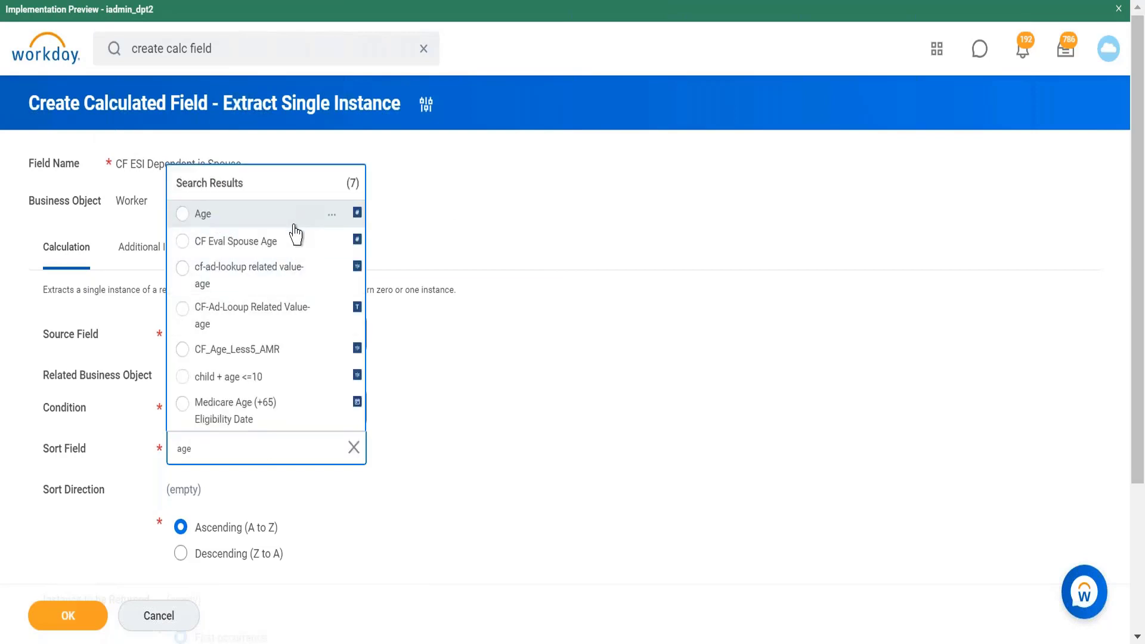
{"action": "left_click", "coordinate": [298, 225]}
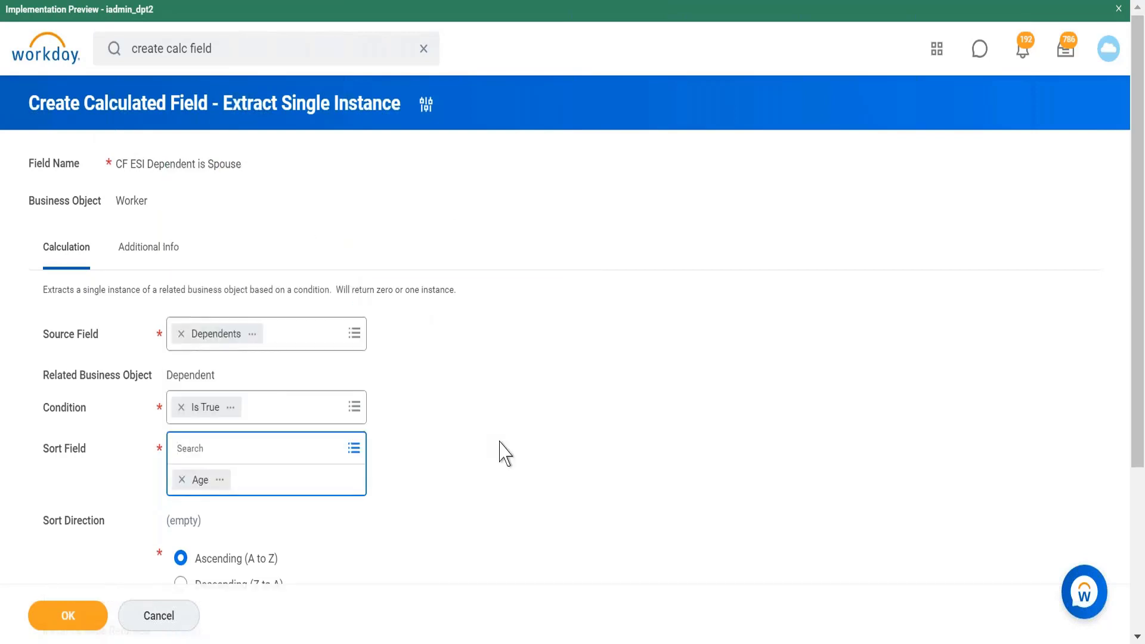
Step: Try the sort direction options, keep Ascending, and choose Last occurrence as the instance to return
{"action": "scroll", "coordinate": [501, 452], "scroll_direction": "down", "scroll_amount": 4}
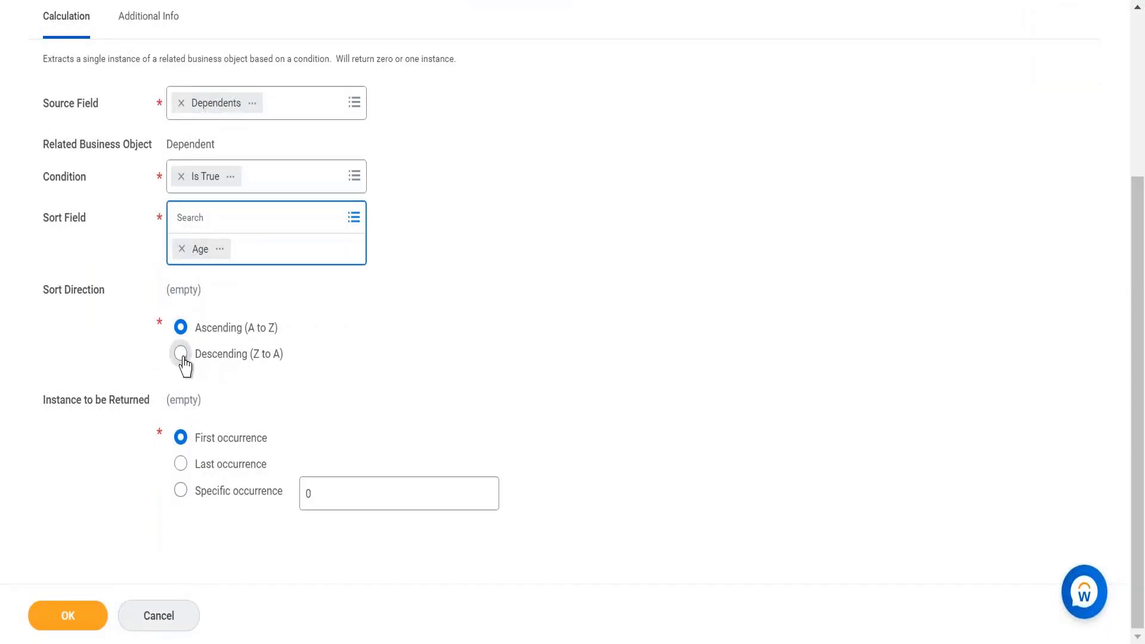
{"action": "left_click", "coordinate": [181, 354]}
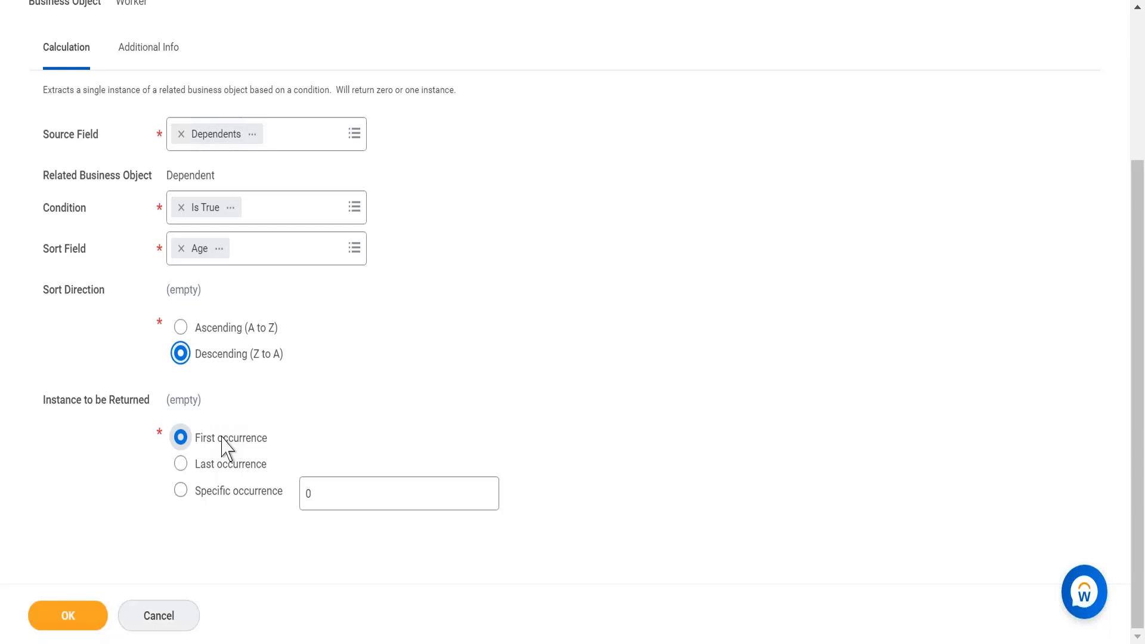
{"action": "left_click", "coordinate": [202, 328]}
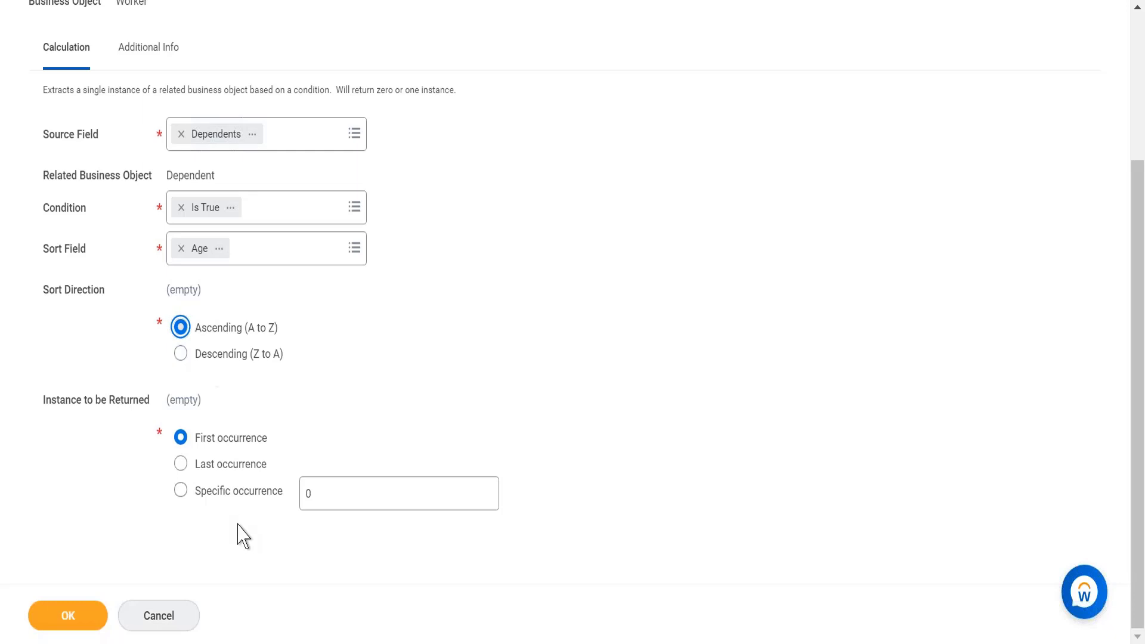
{"action": "left_click", "coordinate": [220, 473]}
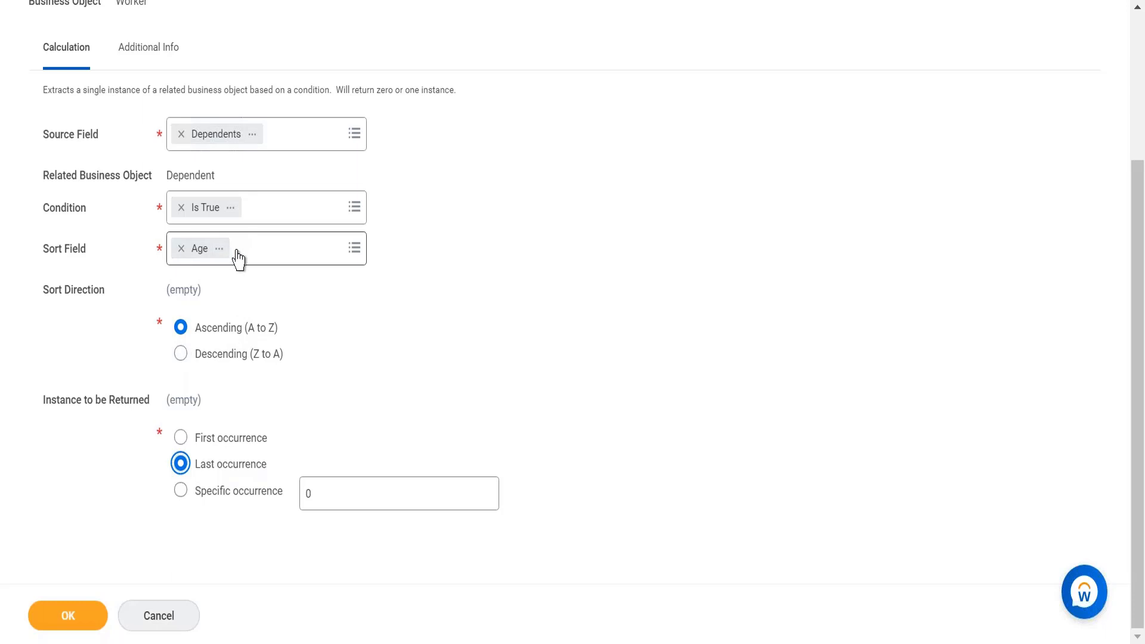
Step: Replace the sort field Age with Is True
{"action": "left_click", "coordinate": [181, 249]}
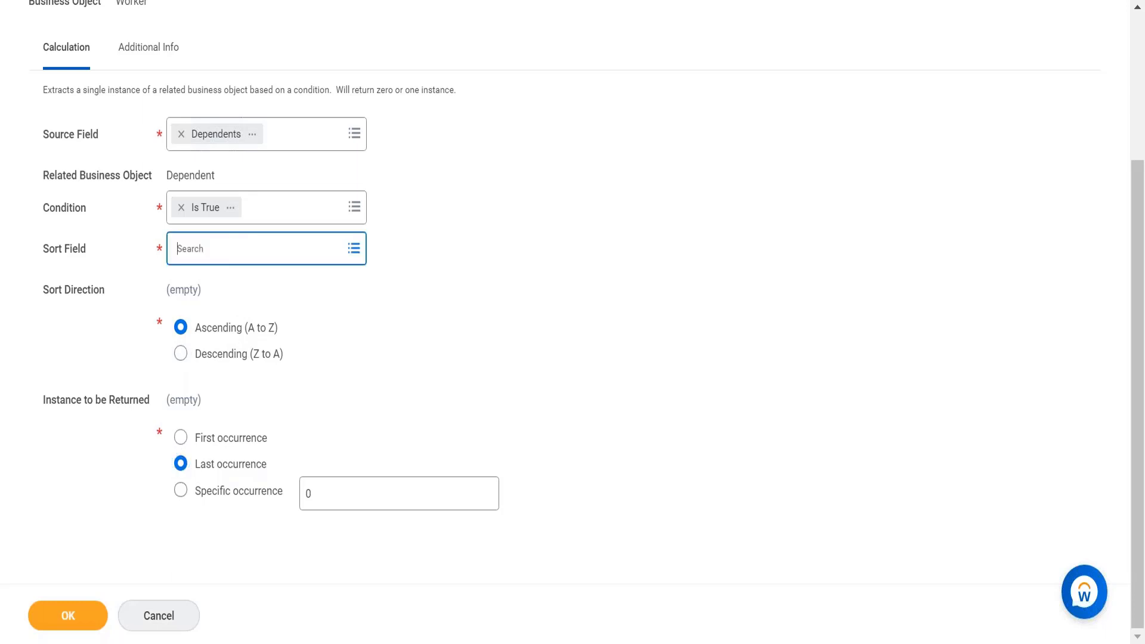
{"action": "type", "text": "is"}
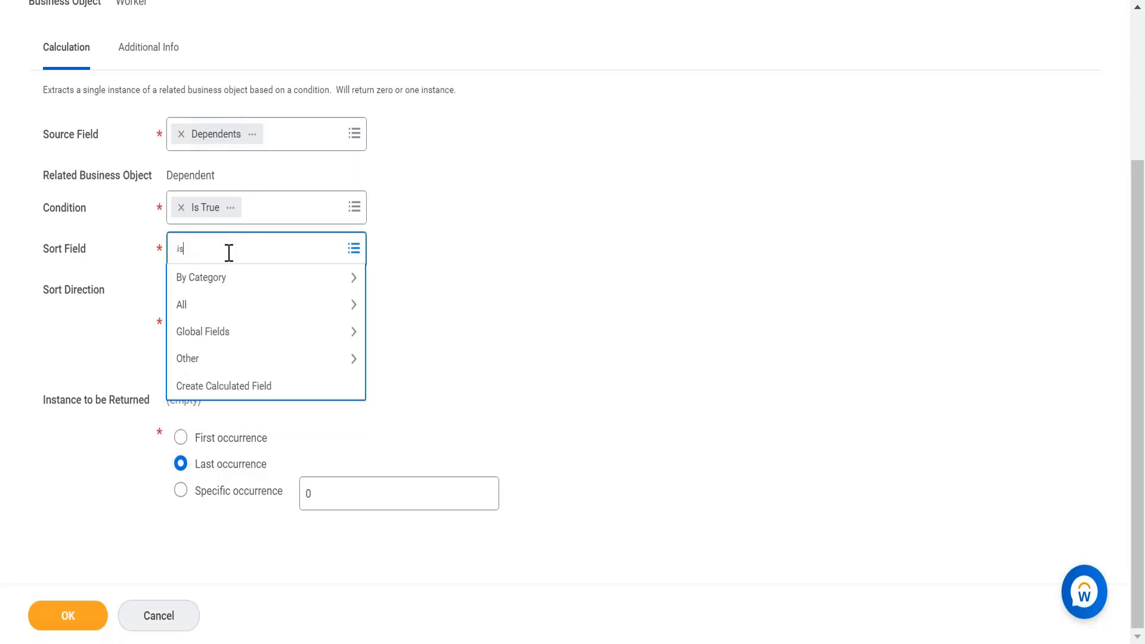
{"action": "type", "text": " true"}
{"action": "key", "text": "Return"}
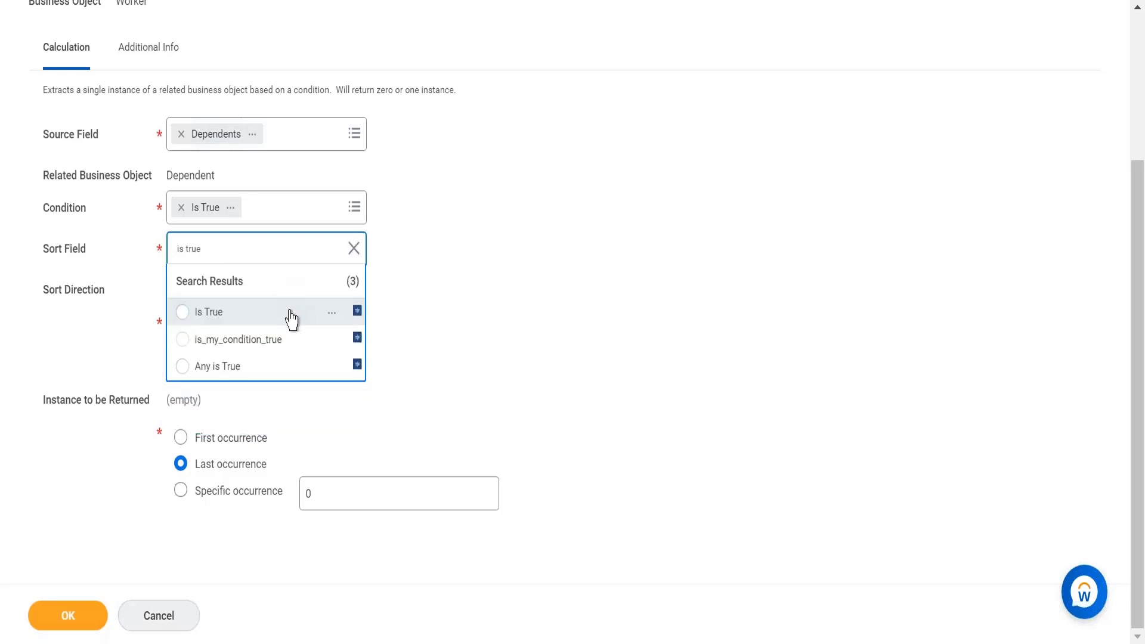
{"action": "left_click", "coordinate": [291, 315]}
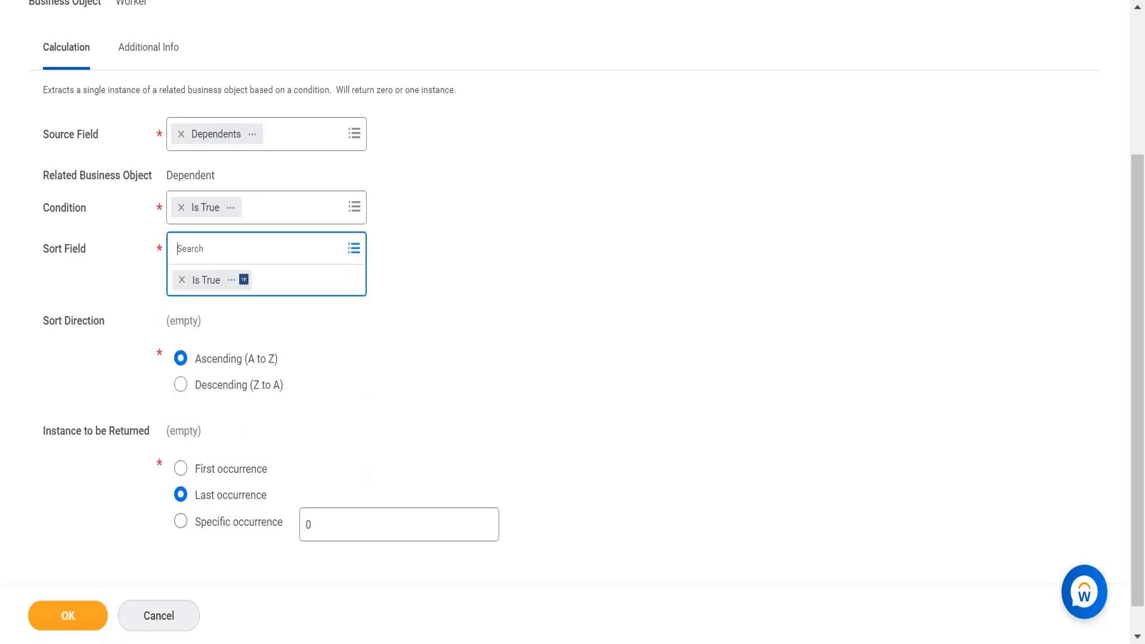
Step: Set the instance to be returned to First occurrence and the sort direction to Descending (Z to A)
{"action": "left_click", "coordinate": [207, 398]}
{"action": "left_click", "coordinate": [223, 439]}
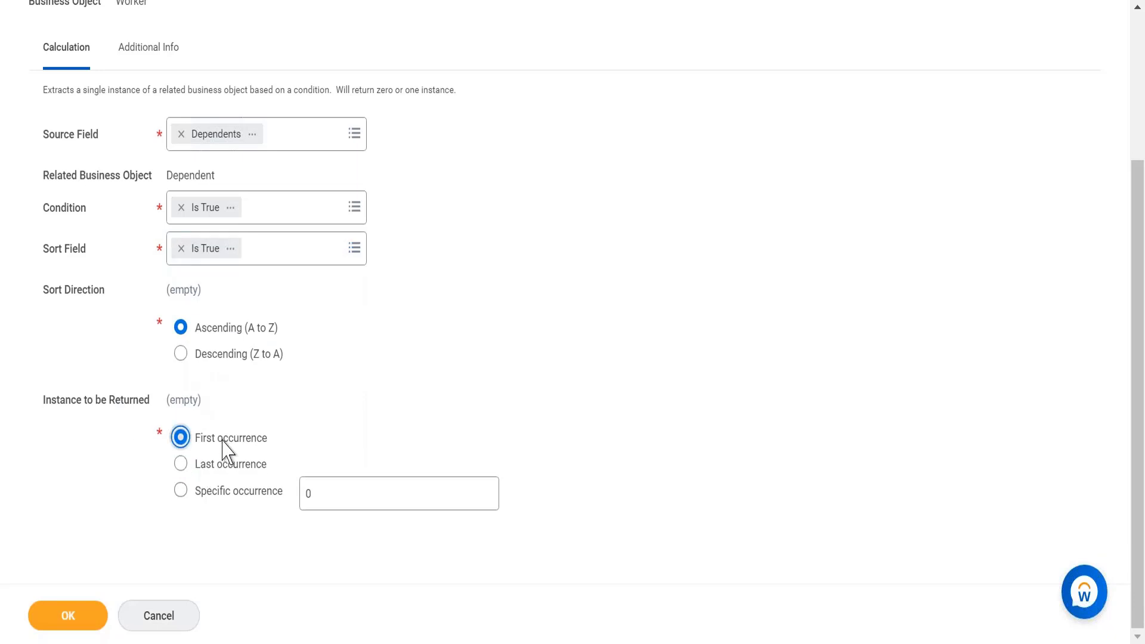
{"action": "left_click", "coordinate": [181, 358]}
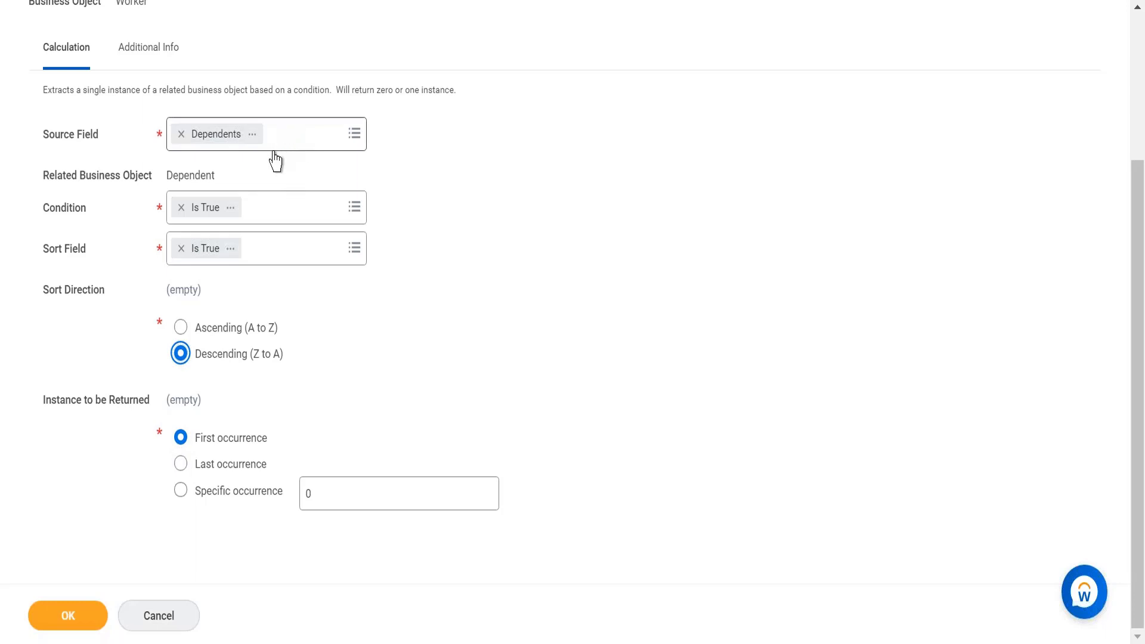
Step: Replace the sort field Is True with Age
{"action": "left_click", "coordinate": [181, 248]}
{"action": "type", "text": "age"}
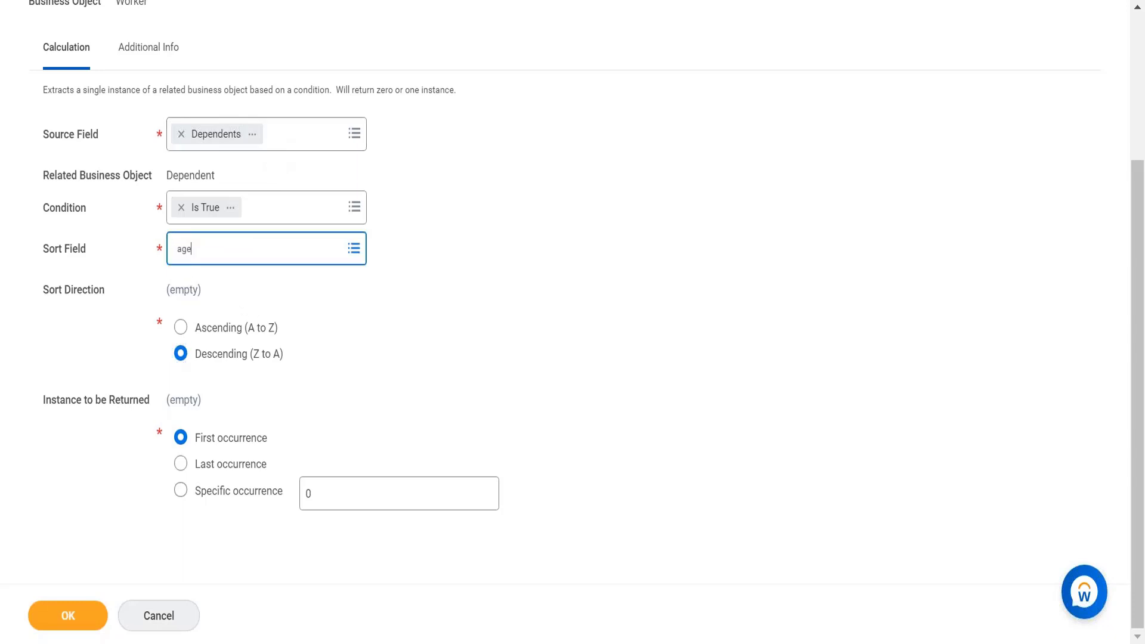
{"action": "key", "text": "Return"}
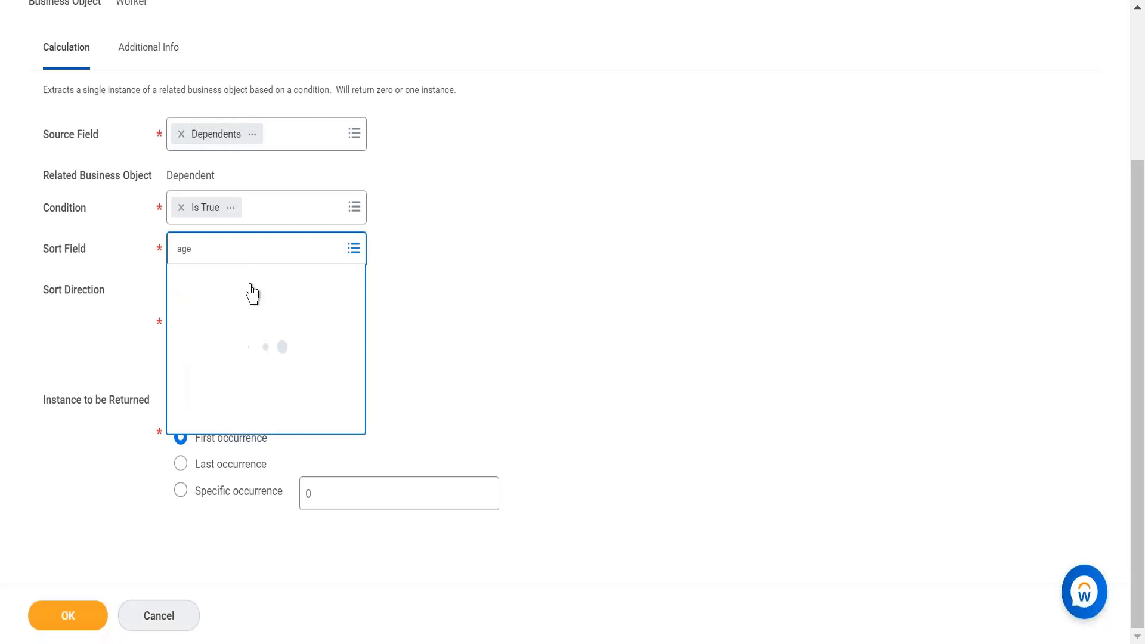
{"action": "left_click", "coordinate": [257, 324]}
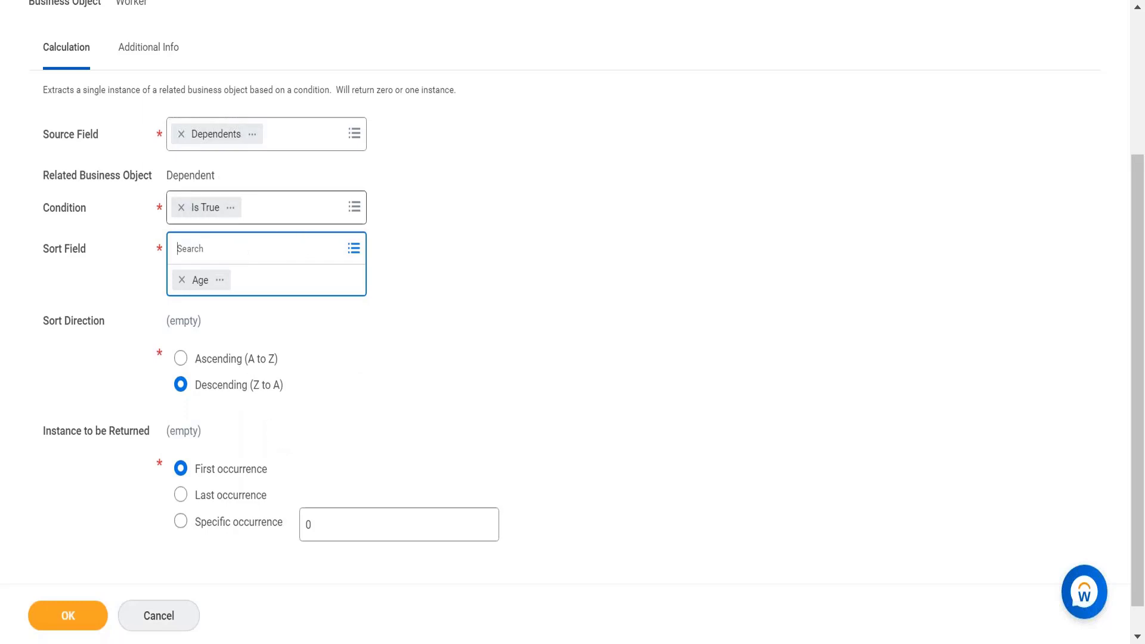
Step: Clear the condition field and start creating a new calculated field from its prompt
{"action": "left_click", "coordinate": [181, 208]}
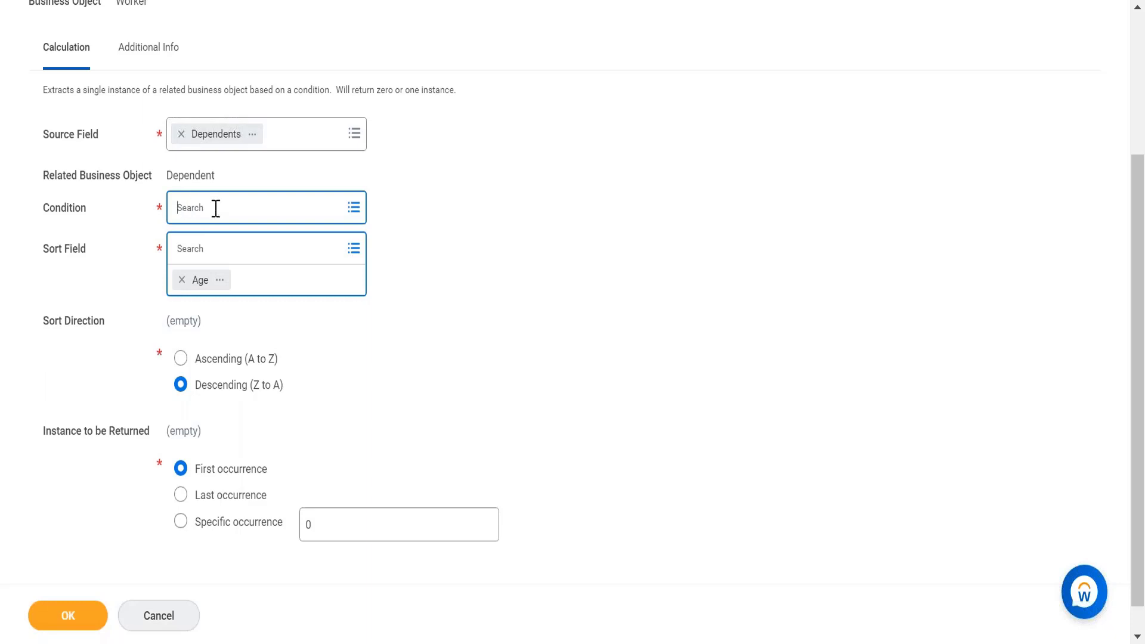
{"action": "left_click", "coordinate": [278, 204]}
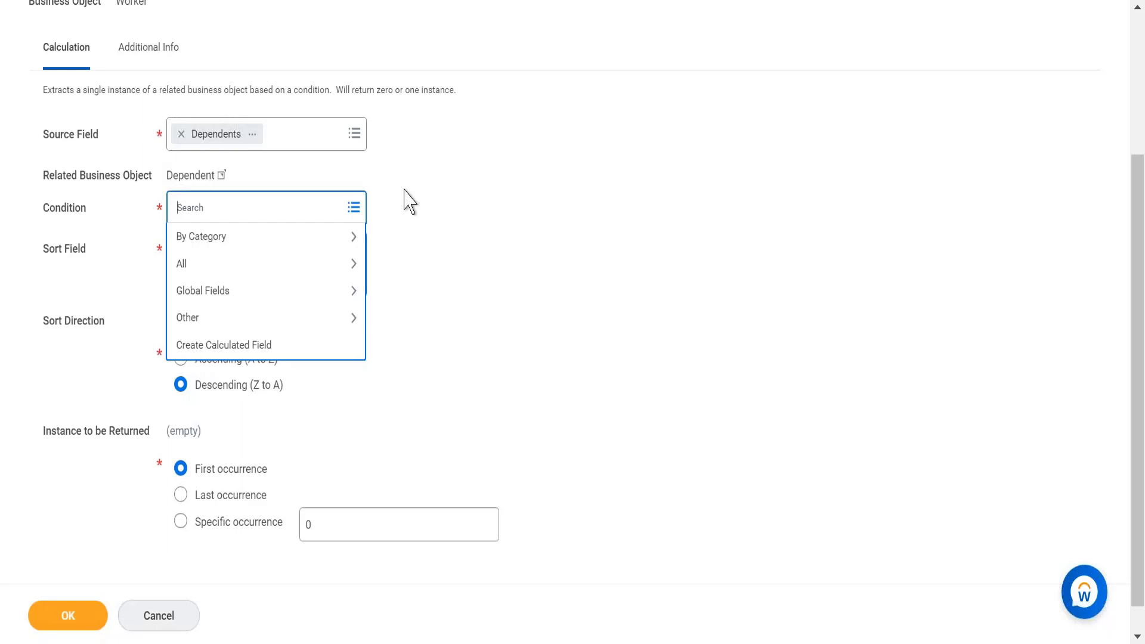
{"action": "key", "text": "ctrl+minus"}
{"action": "key", "text": "ctrl+minus"}
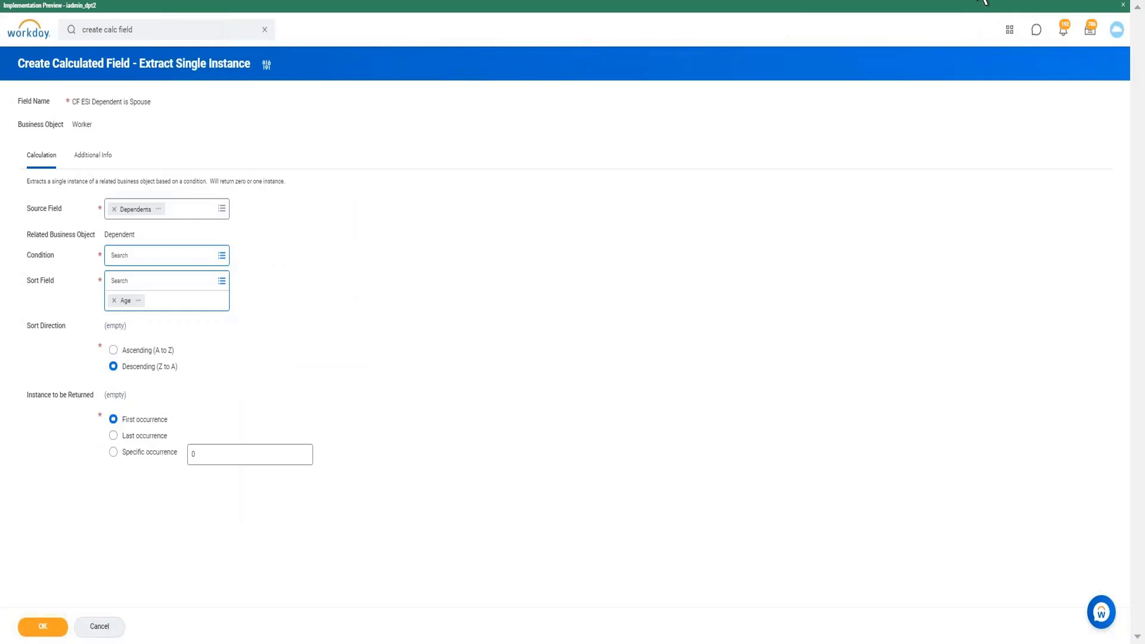
{"action": "left_click", "coordinate": [986, 4]}
{"action": "left_click", "coordinate": [975, 16]}
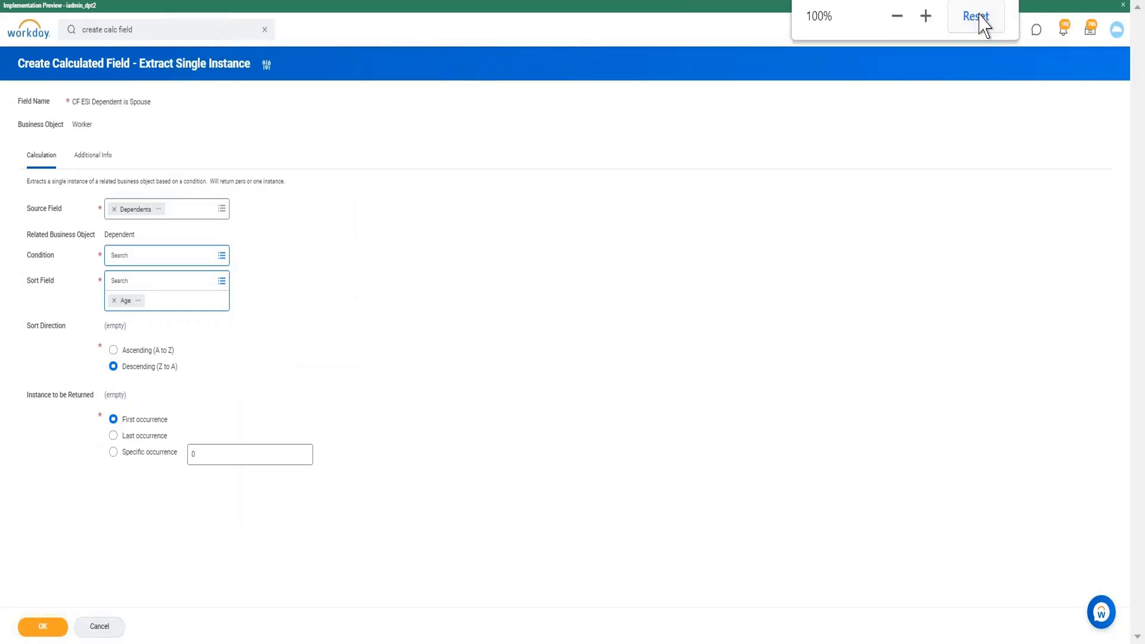
{"action": "left_click", "coordinate": [897, 16]}
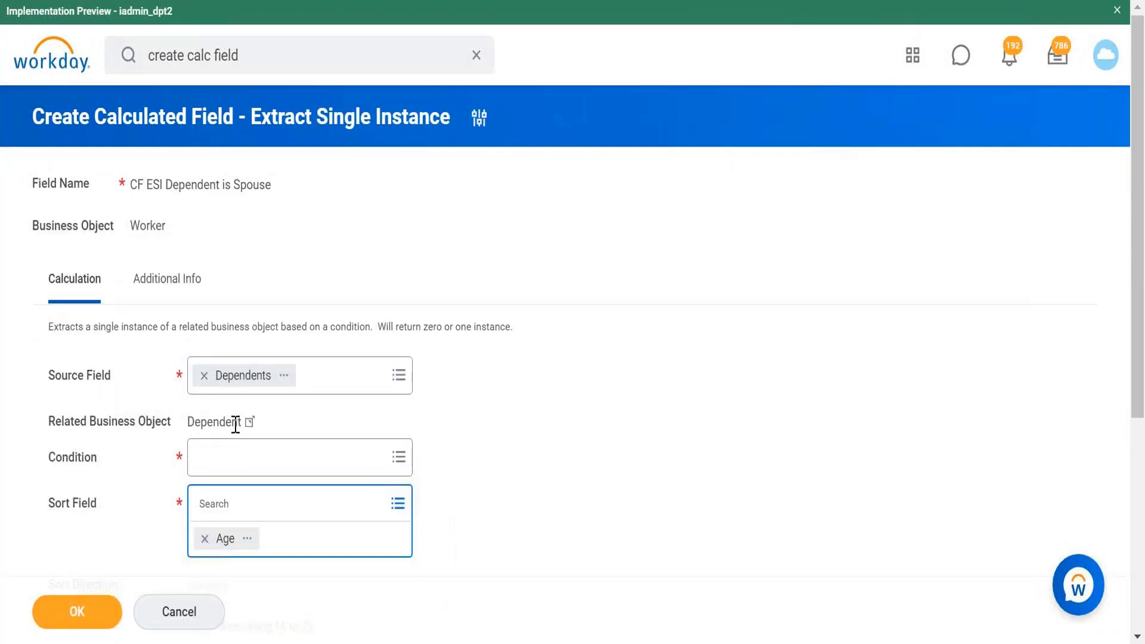
{"action": "left_click", "coordinate": [227, 471]}
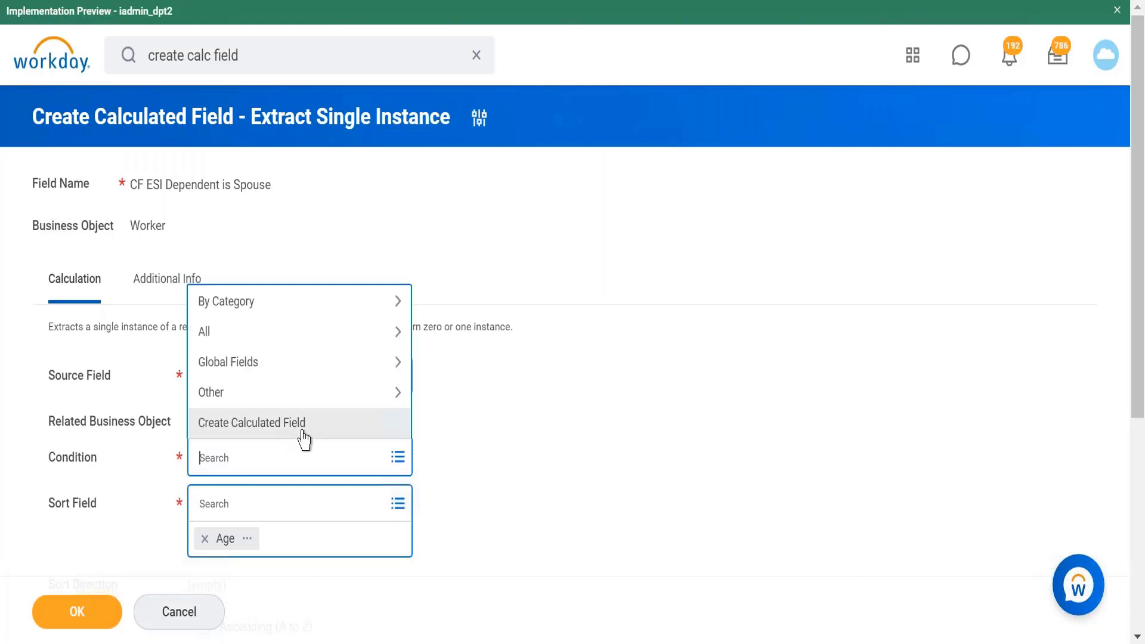
{"action": "left_click", "coordinate": [303, 431]}
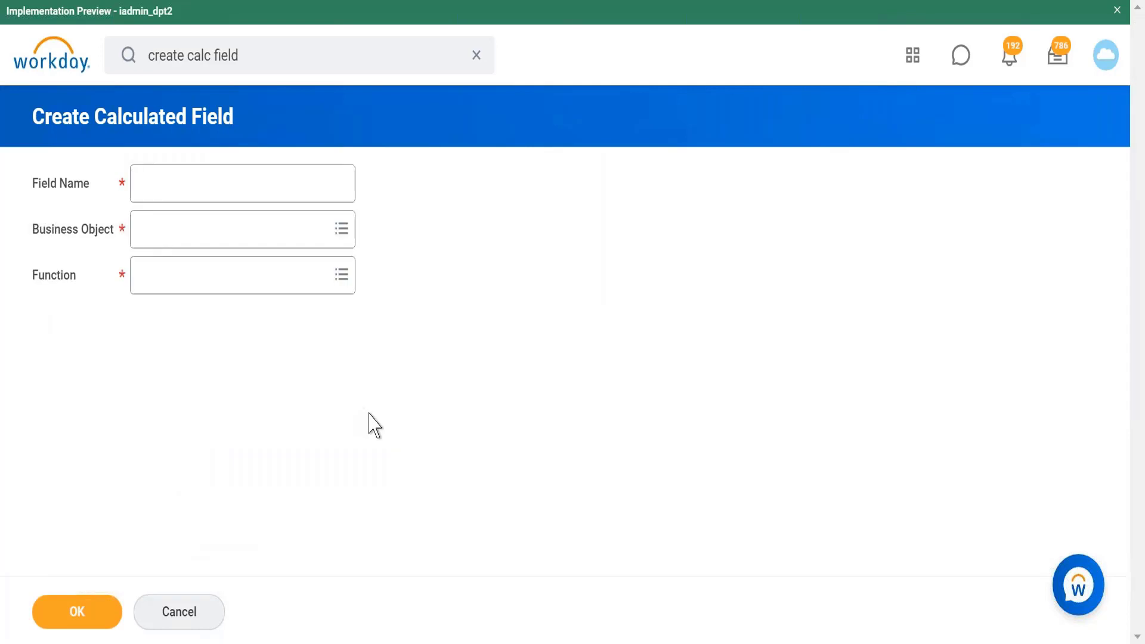
Step: Name the new calculated field CF T/F Relation of dependent is spouse
{"action": "left_click", "coordinate": [278, 193]}
{"action": "type", "text": "CF T/F"}
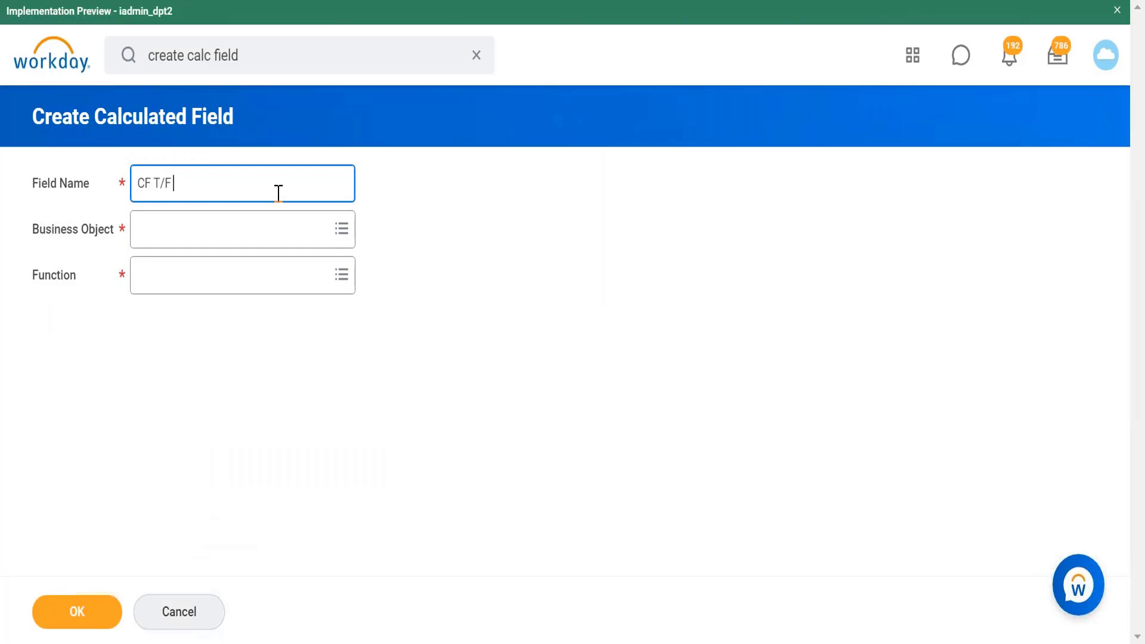
{"action": "type", "text": " Rlation"}
{"action": "key", "text": "BackSpace"}
{"action": "key", "text": "BackSpace"}
{"action": "key", "text": "BackSpace"}
{"action": "key", "text": "BackSpace"}
{"action": "type", "text": "elation of dependent is spouse"}
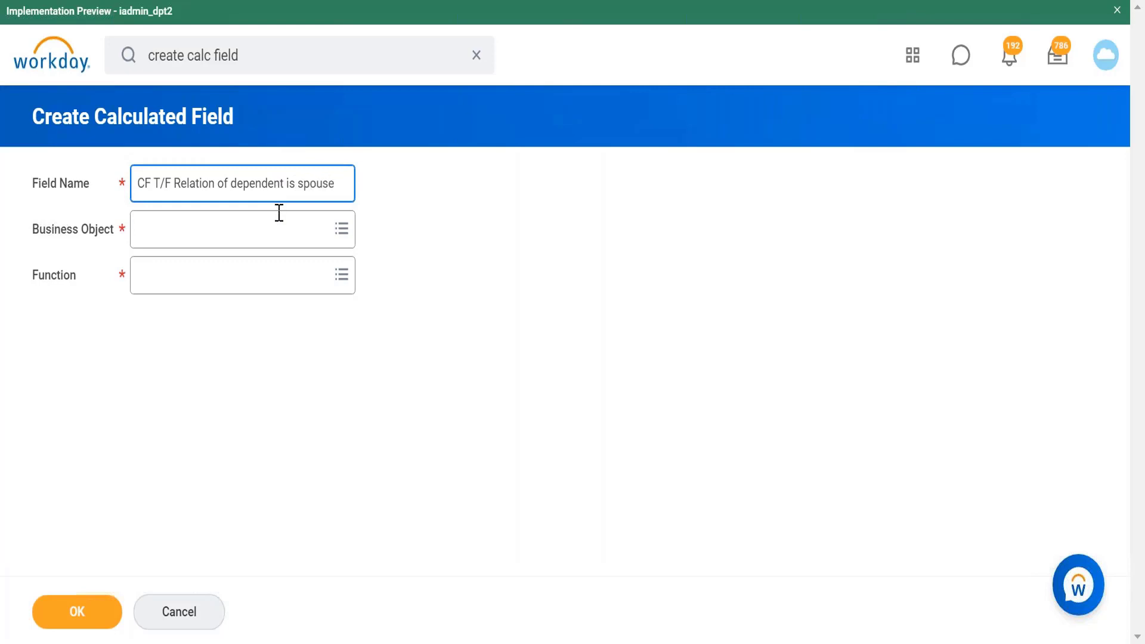
Step: Search for and set the business object to Dependent
{"action": "left_click", "coordinate": [281, 242]}
{"action": "type", "text": "dep"}
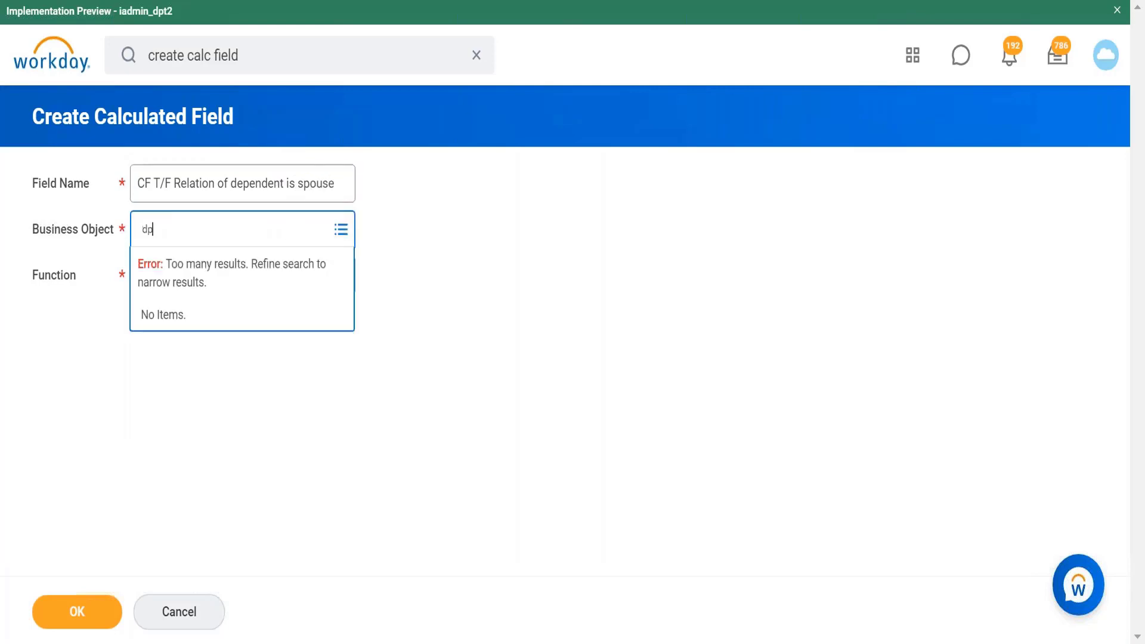
{"action": "type", "text": "e"}
{"action": "key", "text": "BackSpace"}
{"action": "key", "text": "BackSpace"}
{"action": "type", "text": "ependent"}
{"action": "key", "text": "Return"}
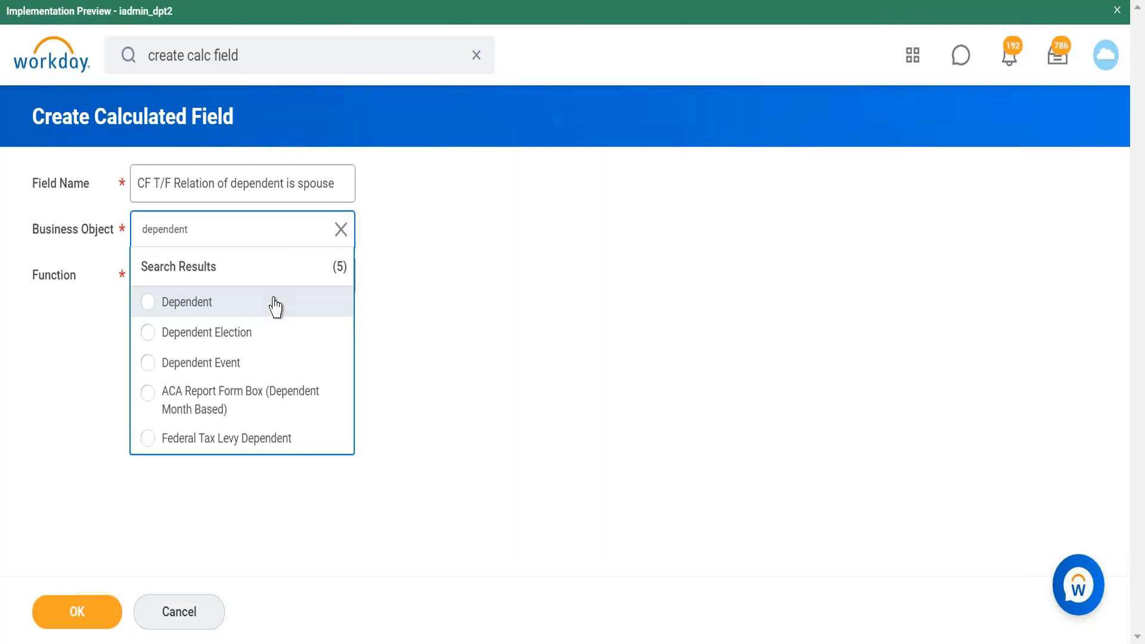
{"action": "left_click", "coordinate": [276, 308]}
Step: Choose the True/False Condition function and confirm the new field's setup
{"action": "left_click", "coordinate": [243, 313]}
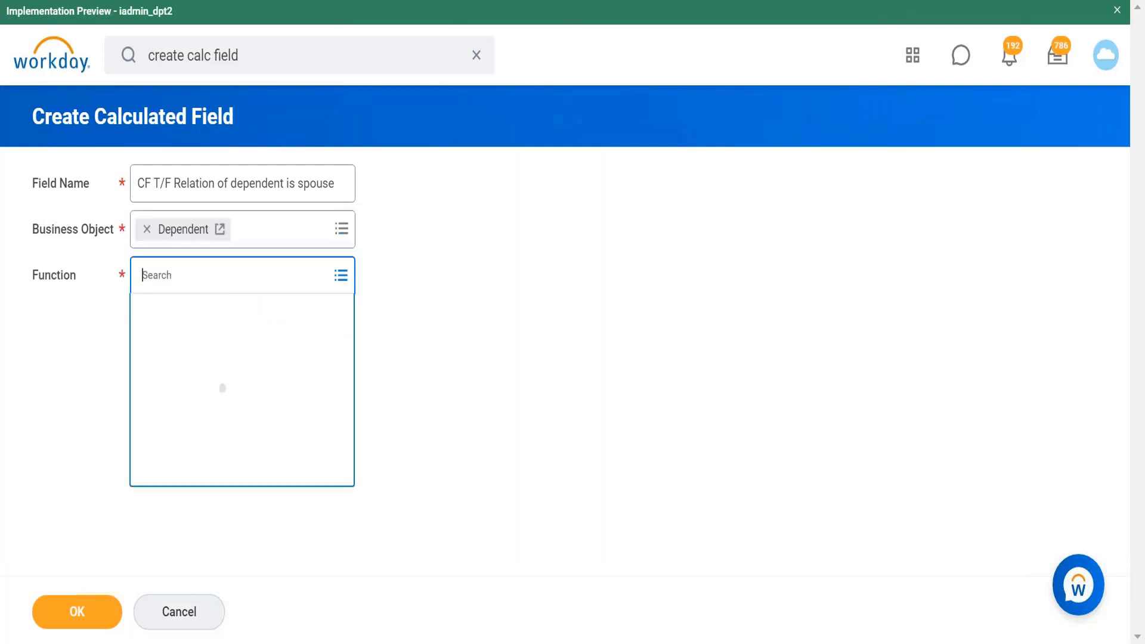
{"action": "left_click_drag", "start_coordinate": [347, 362], "coordinate": [346, 605]}
{"action": "scroll", "coordinate": [322, 596], "scroll_direction": "down", "scroll_amount": 2}
{"action": "left_click", "coordinate": [248, 603]}
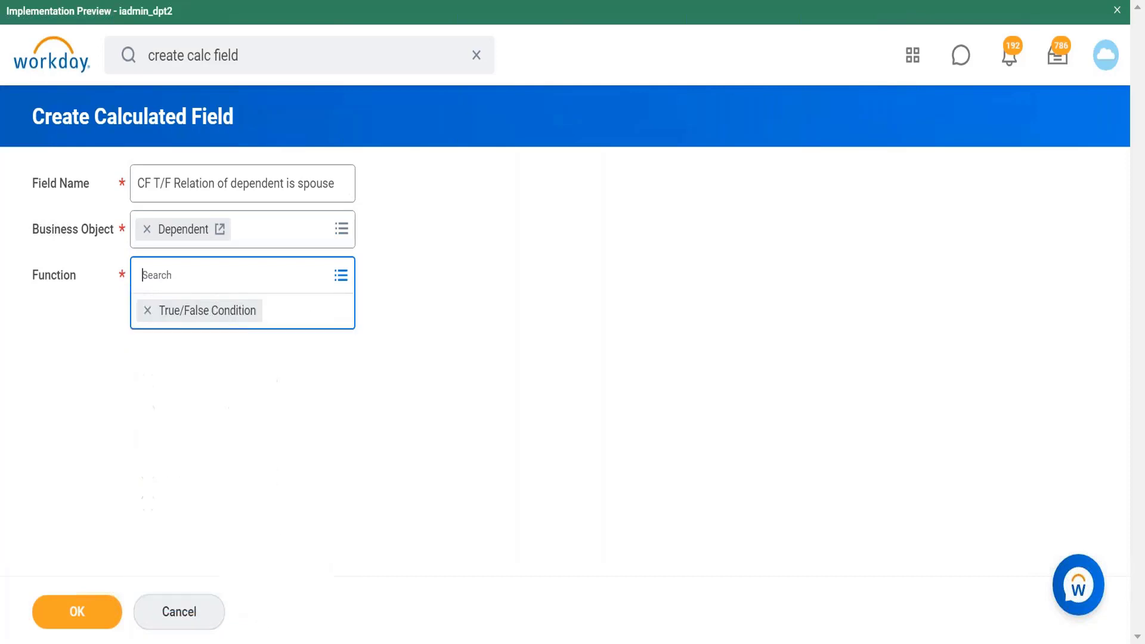
{"action": "left_click", "coordinate": [102, 601]}
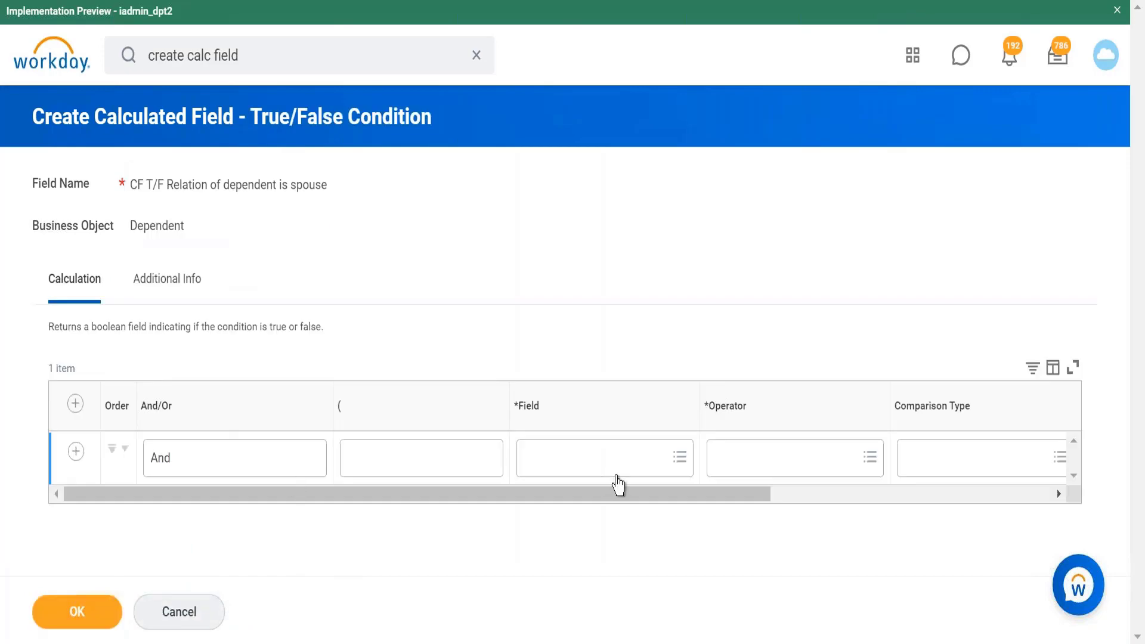
Step: Set the condition row's field to Relationship
{"action": "left_click", "coordinate": [620, 477]}
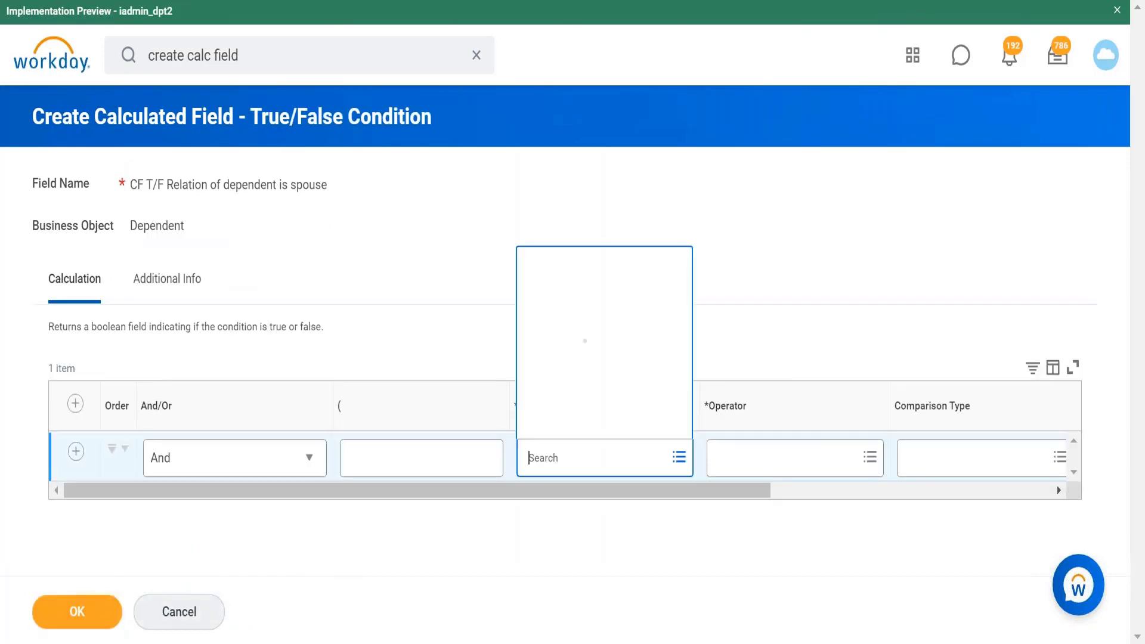
{"action": "type", "text": "relatio"}
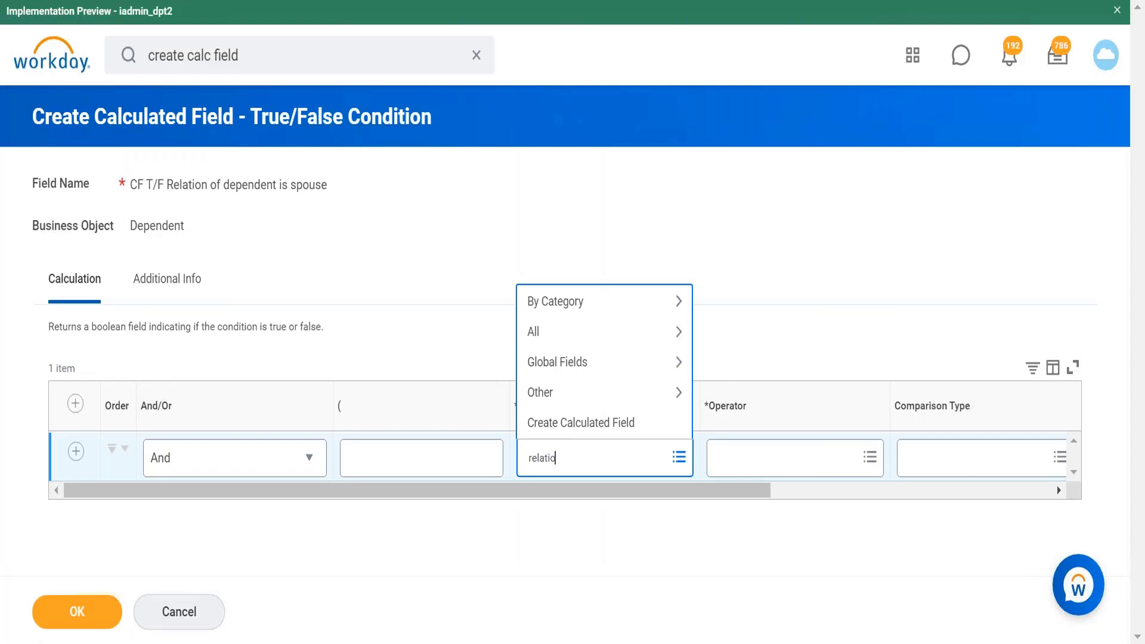
{"action": "type", "text": "nship"}
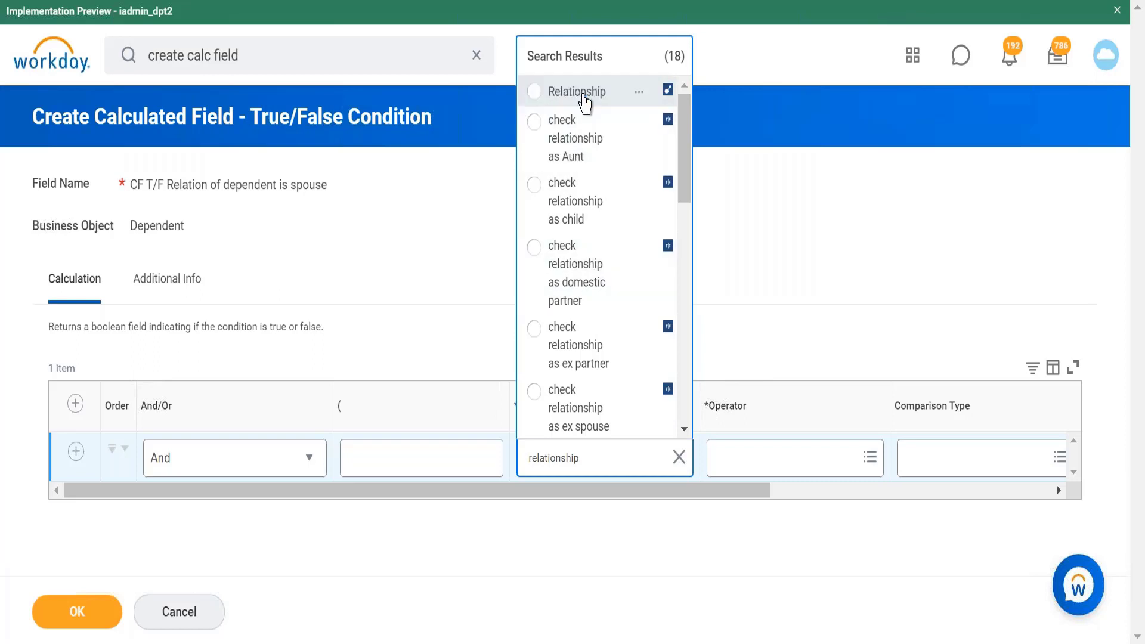
{"action": "left_click", "coordinate": [584, 94]}
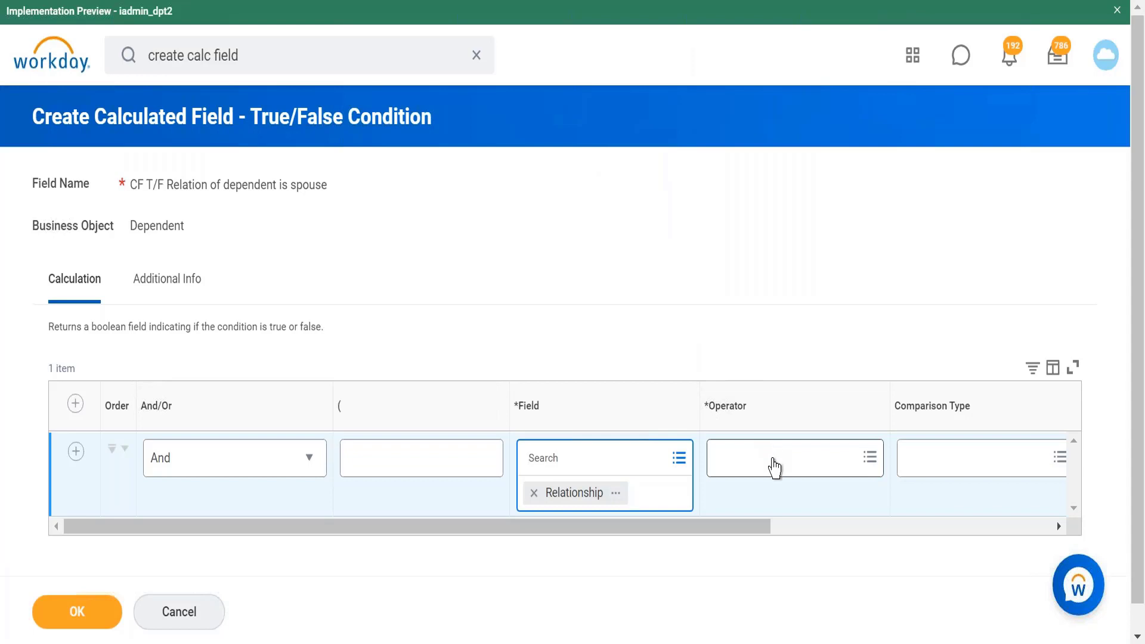
Step: Set the operator to in the selection list and tick Spouse as the comparison value
{"action": "left_click", "coordinate": [772, 471]}
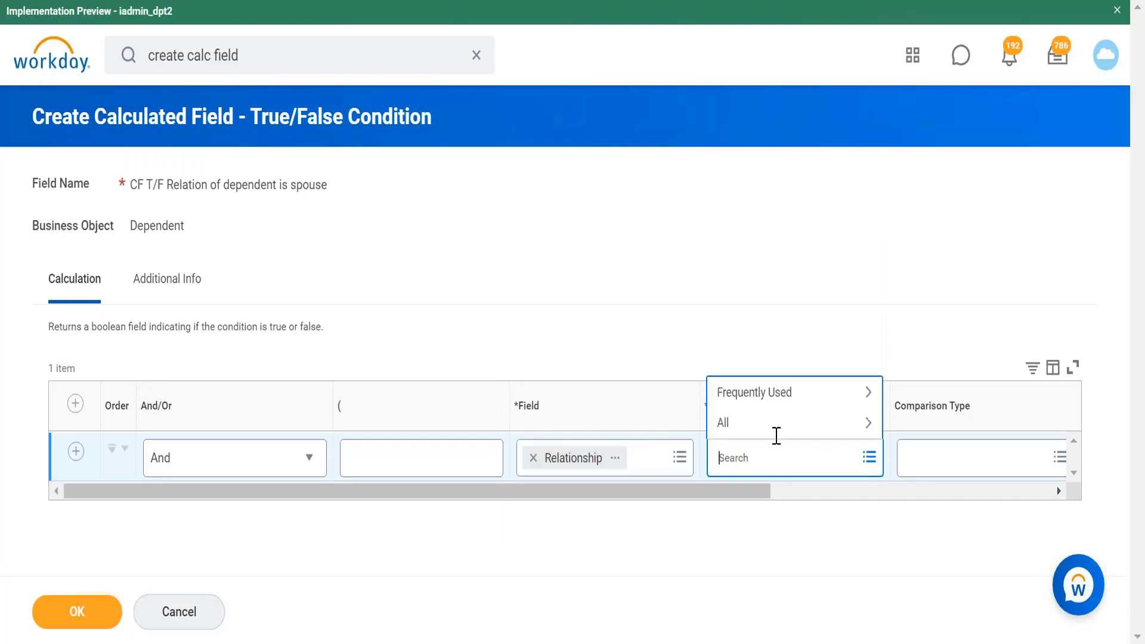
{"action": "left_click", "coordinate": [775, 398]}
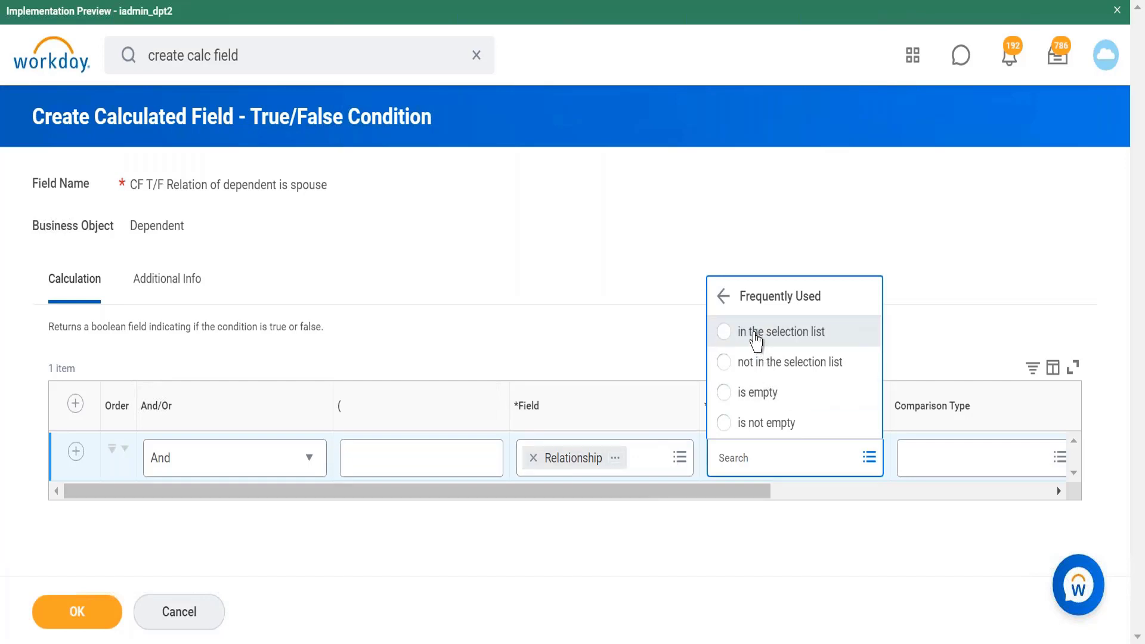
{"action": "left_click", "coordinate": [756, 338]}
{"action": "left_click_drag", "start_coordinate": [753, 517], "coordinate": [944, 513]}
{"action": "left_click", "coordinate": [783, 471]}
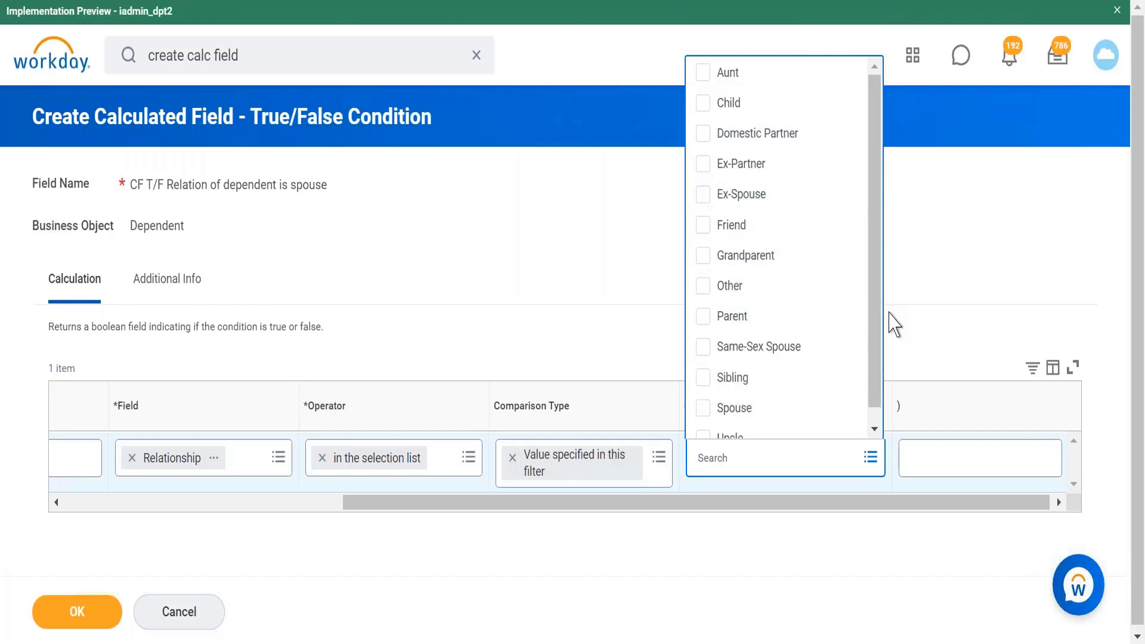
{"action": "left_click_drag", "start_coordinate": [876, 332], "coordinate": [877, 409]}
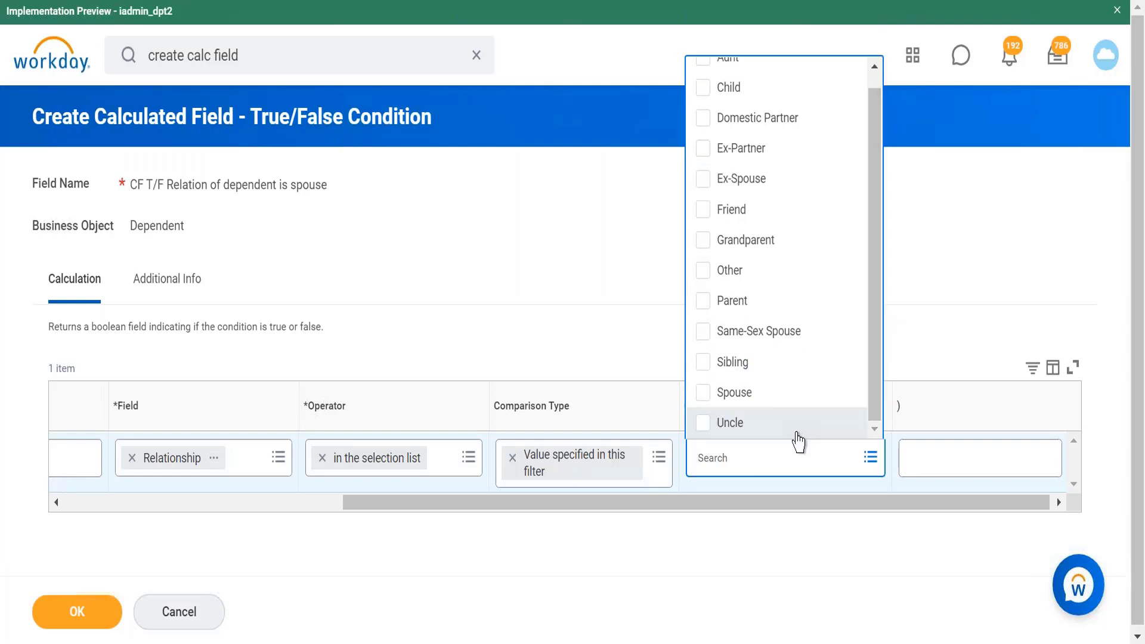
{"action": "left_click", "coordinate": [772, 399]}
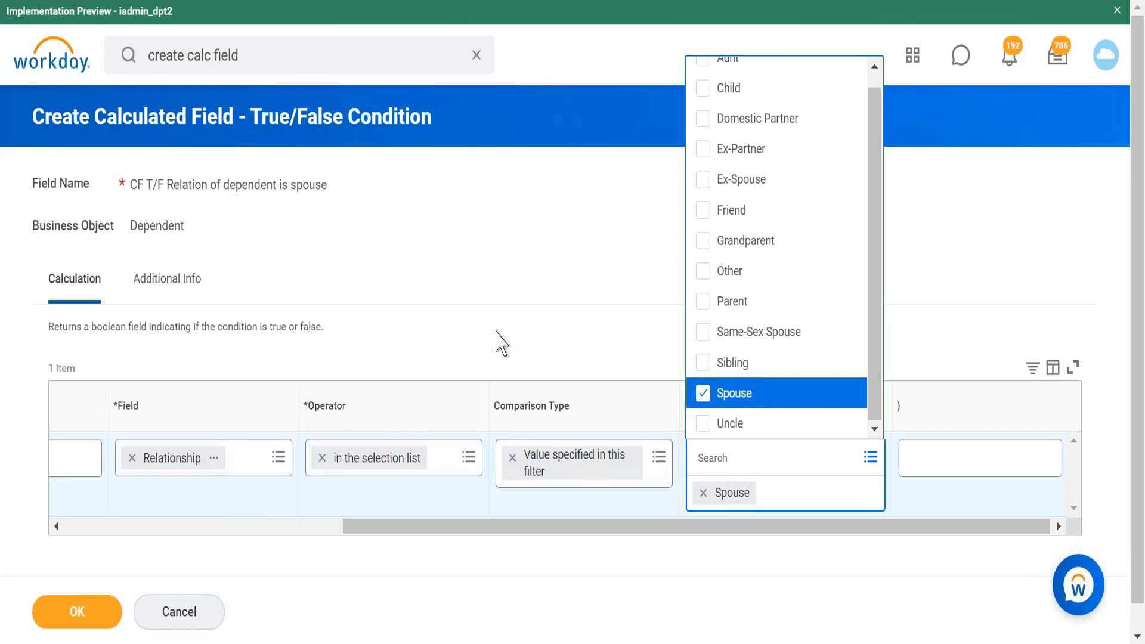
Step: Save the True/False condition field and return to the Extract Single Instance field
{"action": "left_click", "coordinate": [470, 459]}
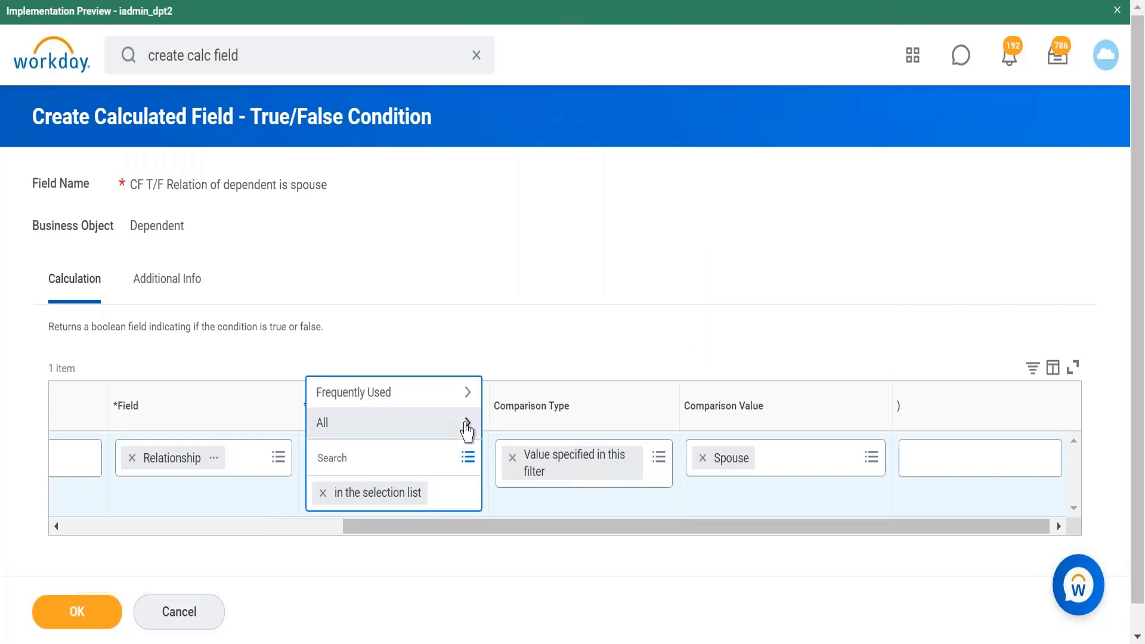
{"action": "left_click", "coordinate": [579, 336]}
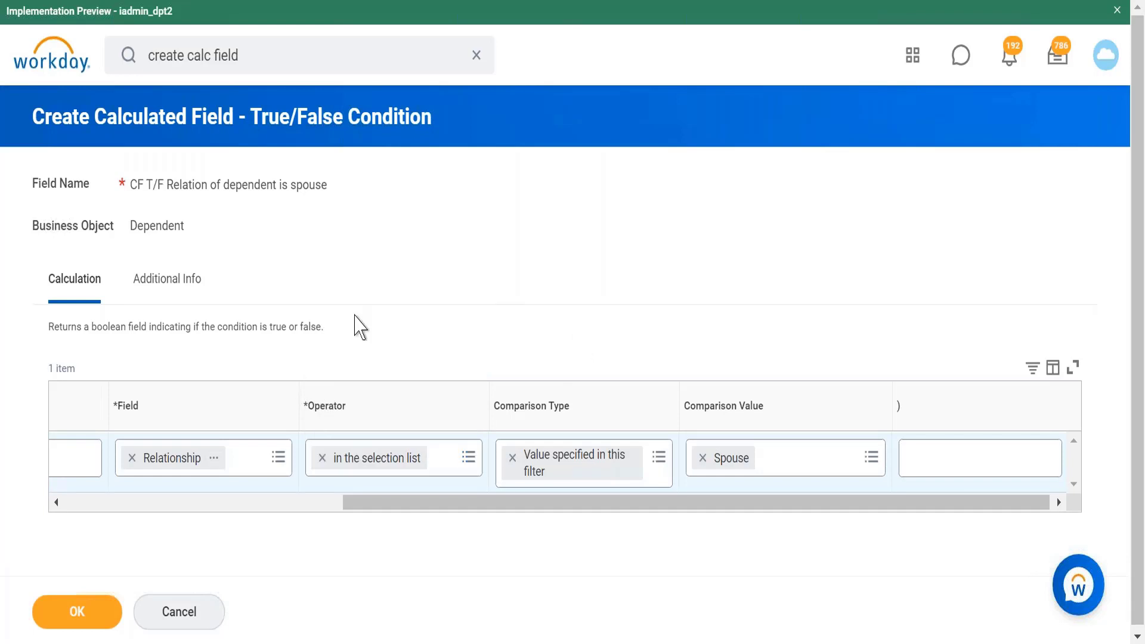
{"action": "left_click", "coordinate": [82, 615]}
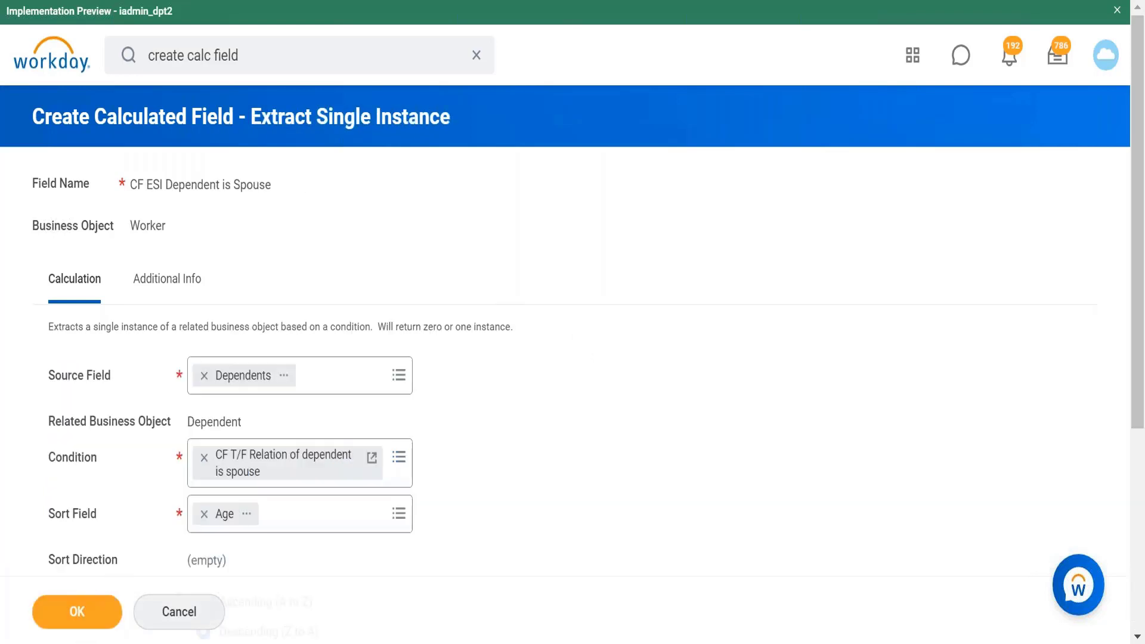
Step: Replace the sort field Age with Is True
{"action": "left_click", "coordinate": [201, 513]}
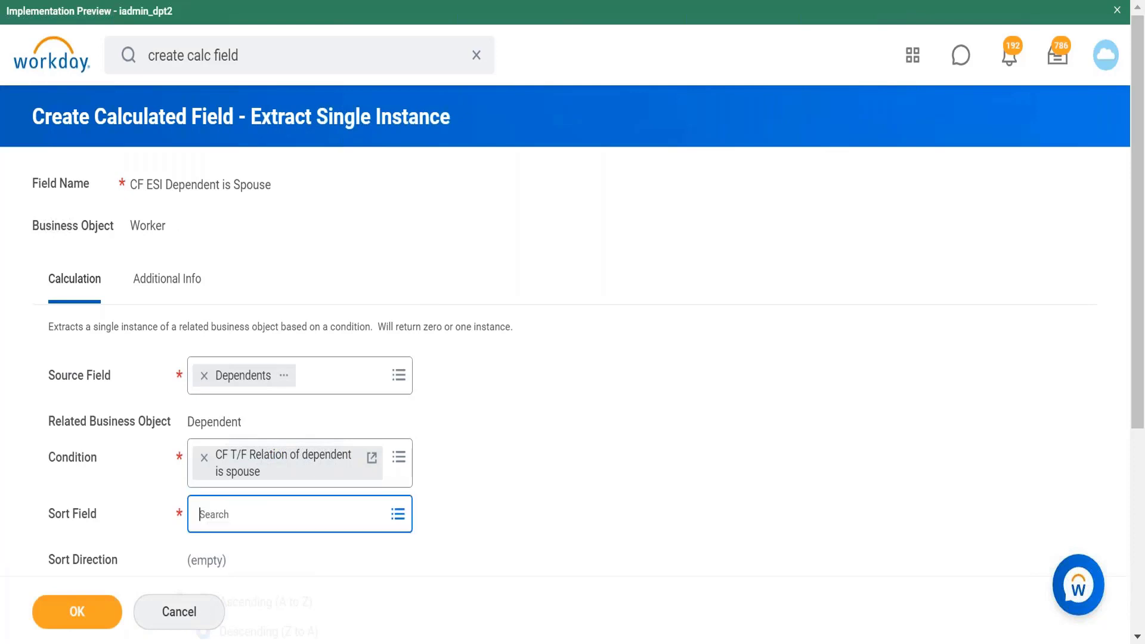
{"action": "left_click", "coordinate": [308, 509]}
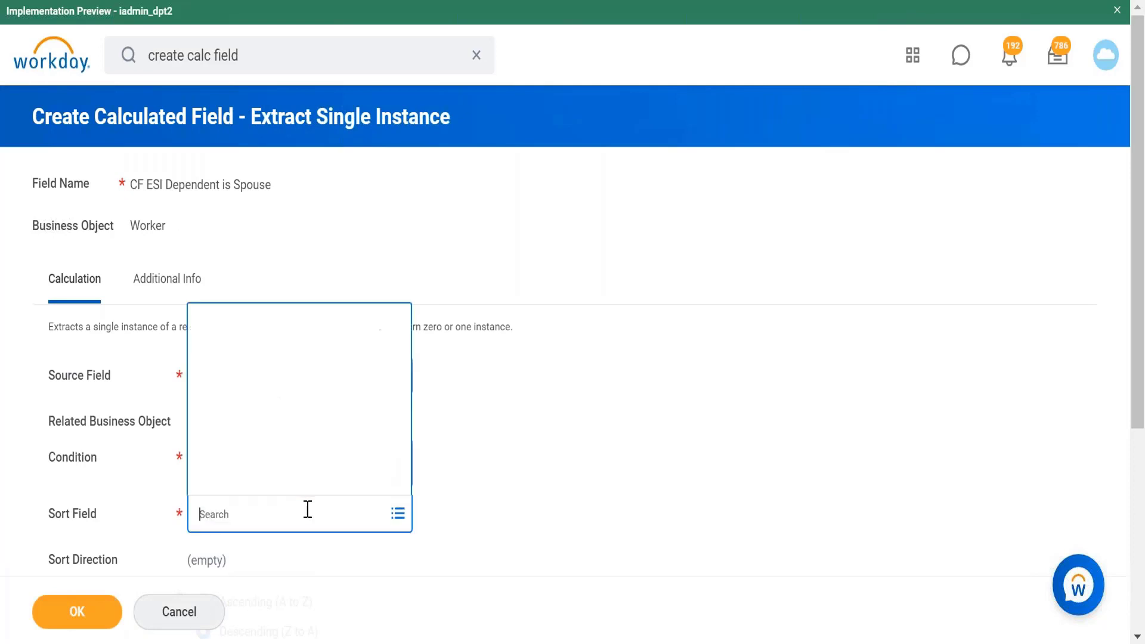
{"action": "type", "text": "is true"}
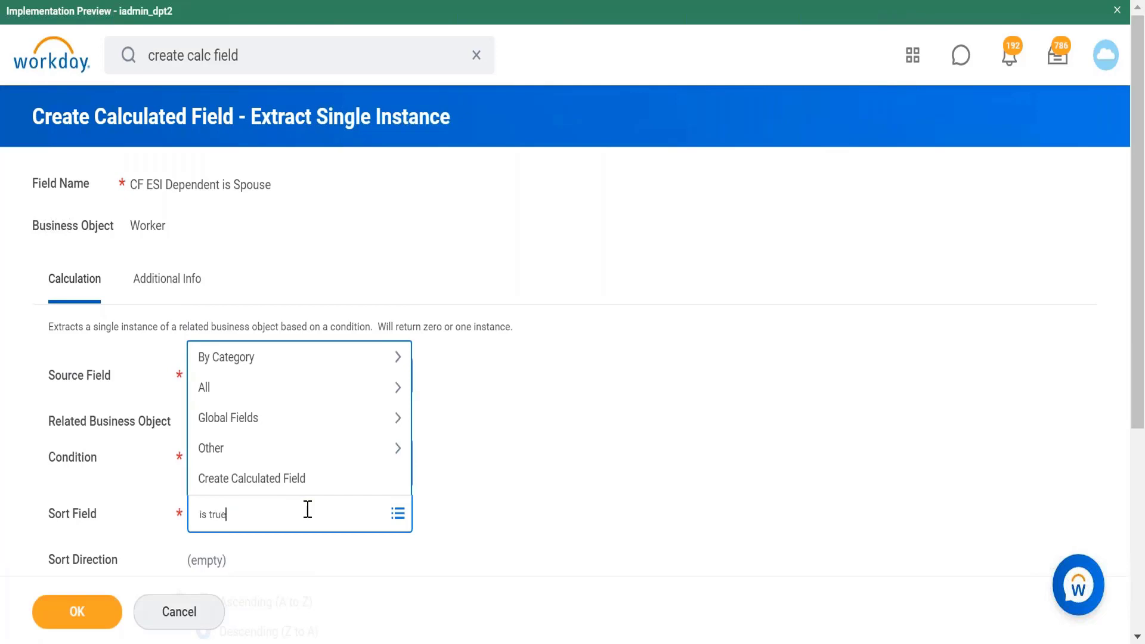
{"action": "key", "text": "Return"}
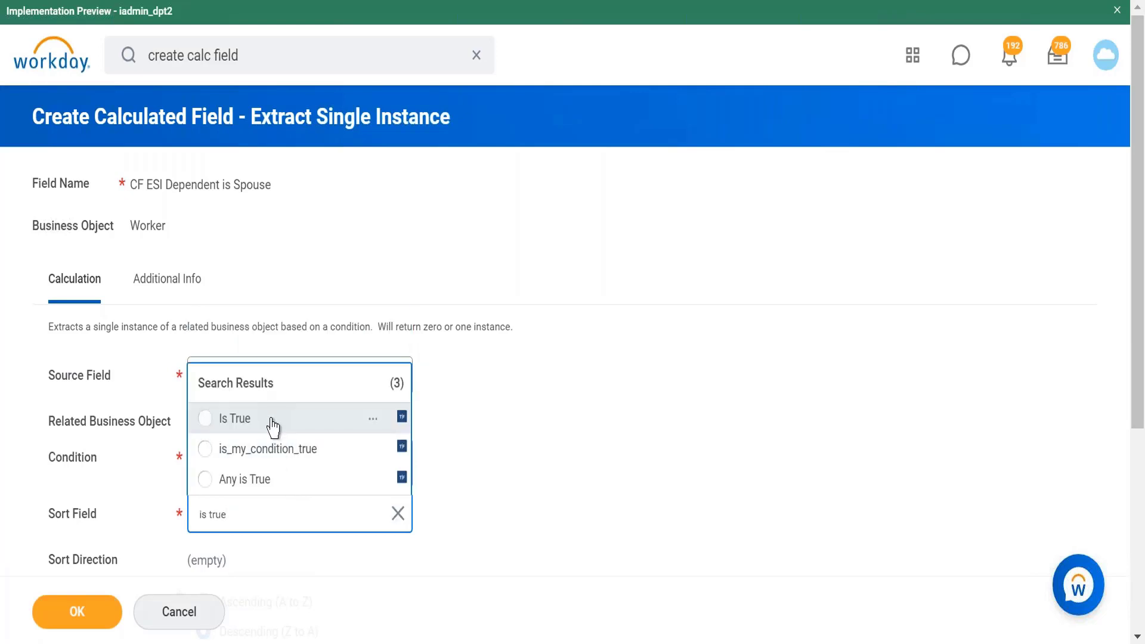
{"action": "left_click", "coordinate": [268, 419]}
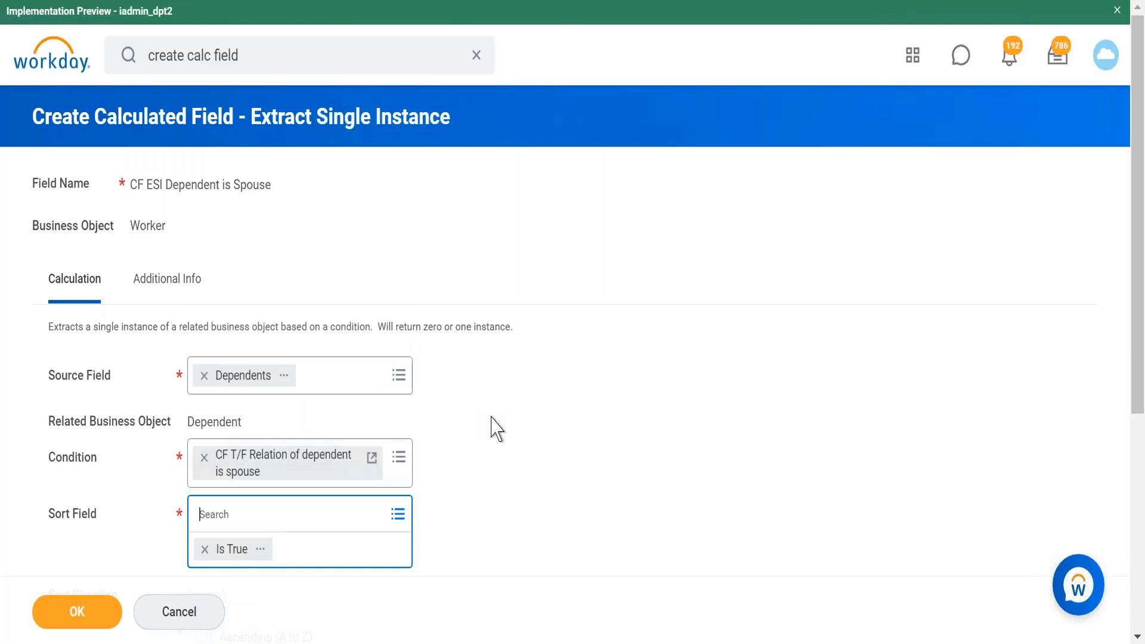
{"action": "scroll", "coordinate": [493, 427], "scroll_direction": "down", "scroll_amount": 5}
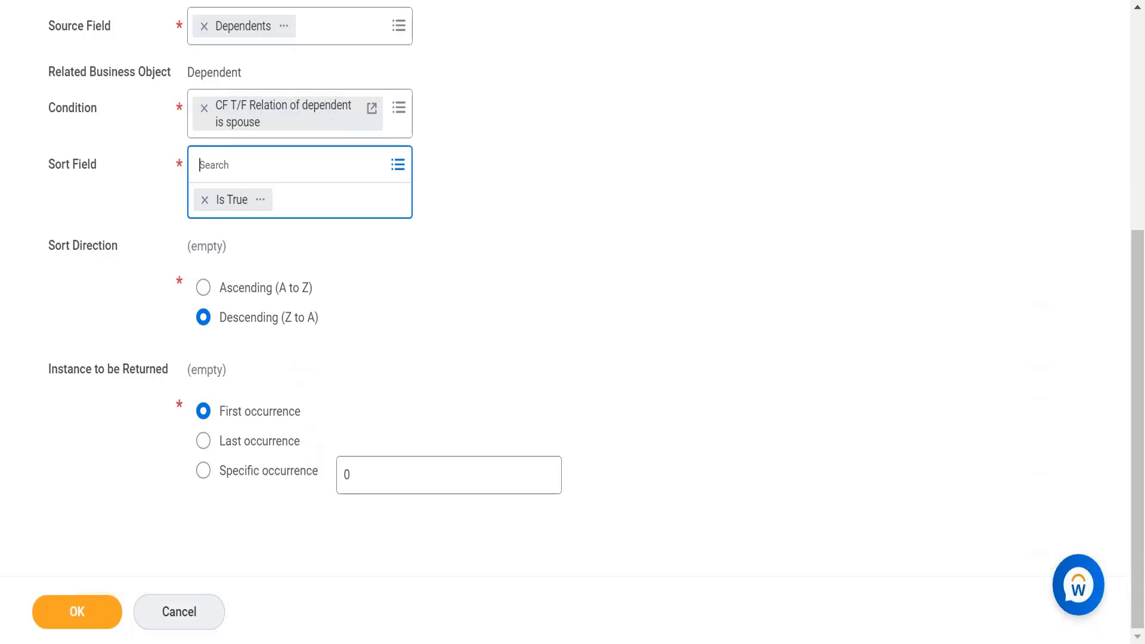
Step: Switch to the text editor to review the worker and dependent notes, then return to the form
{"action": "key", "text": "alt+Tab"}
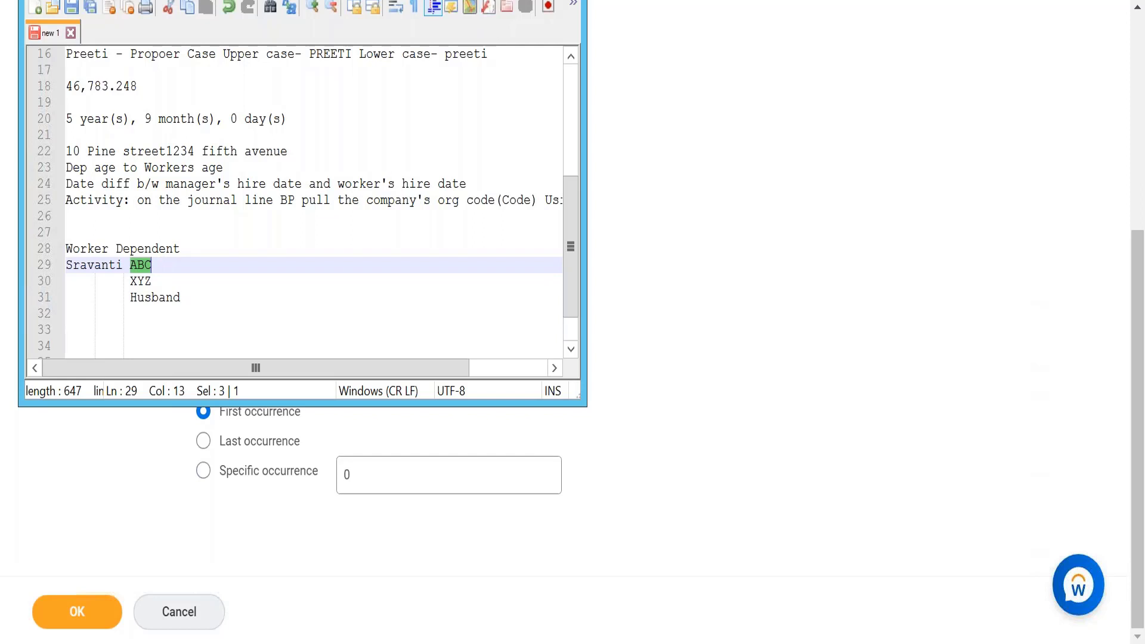
{"action": "key", "text": "alt+Tab"}
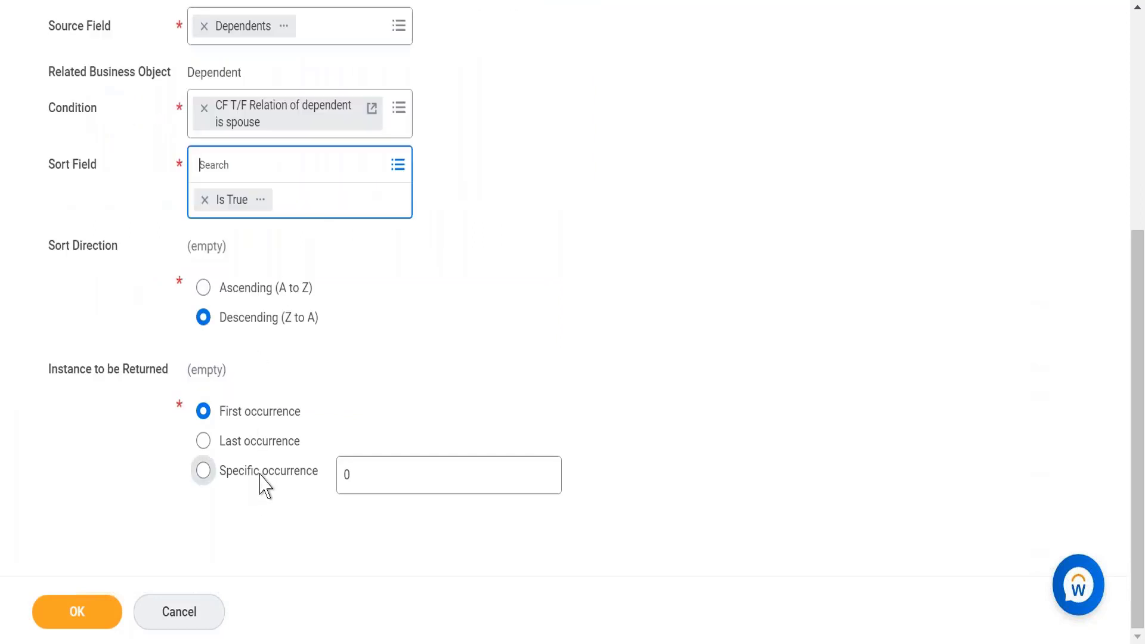
Step: Choose to return a specific occurrence and enter 2 as the occurrence number
{"action": "left_click", "coordinate": [260, 474]}
{"action": "left_click", "coordinate": [370, 472]}
{"action": "key", "text": "BackSpace"}
{"action": "type", "text": "2"}
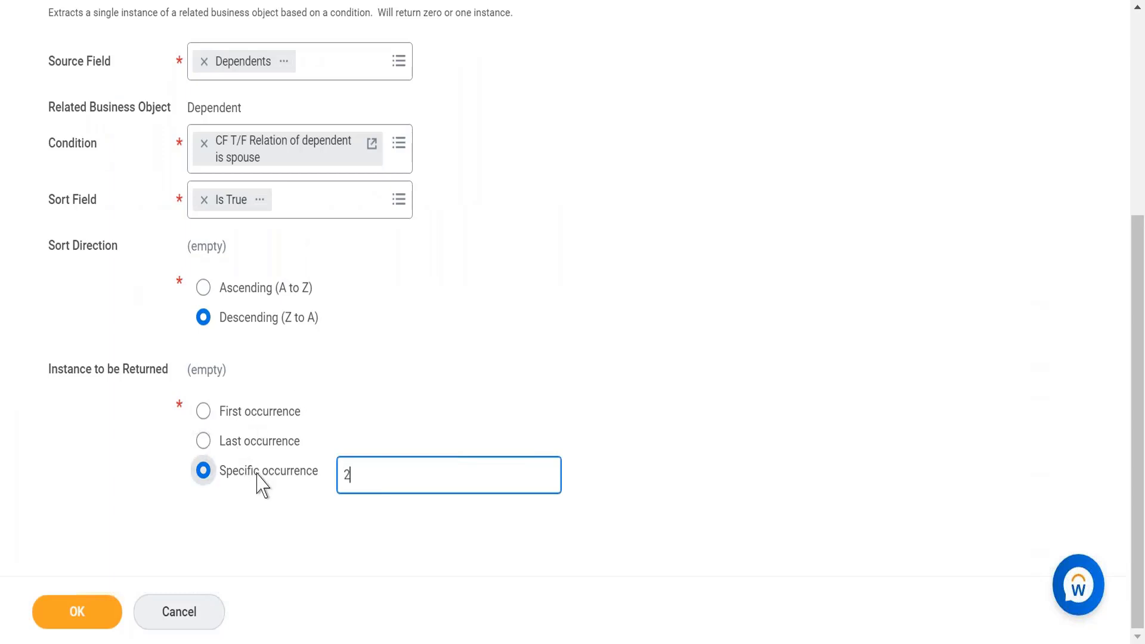
{"action": "mouse_move", "coordinate": [260, 480]}
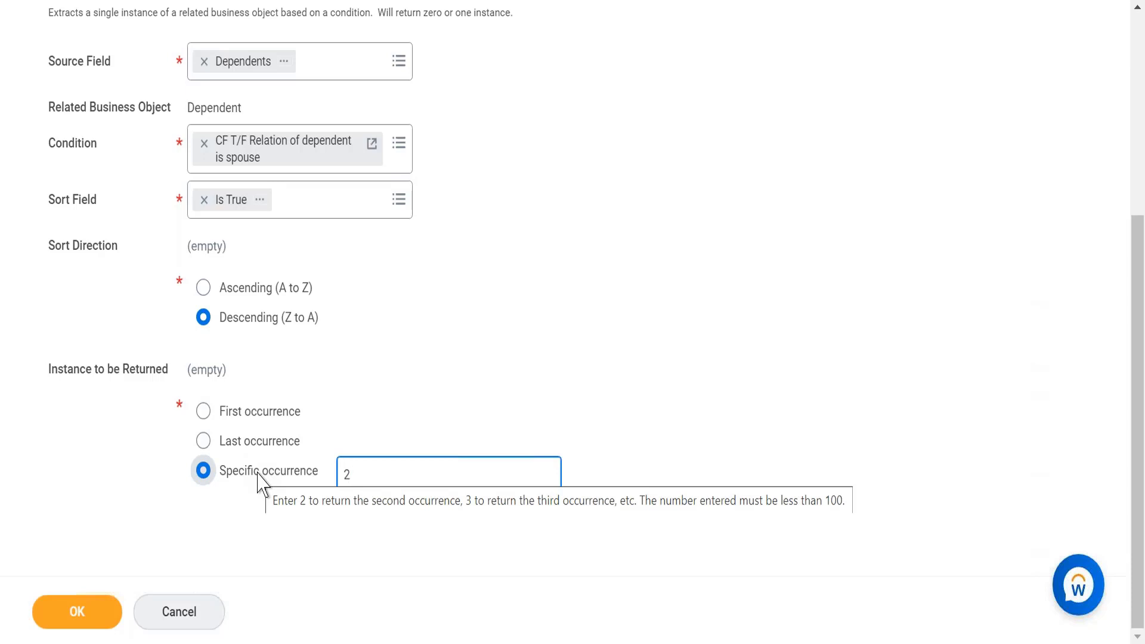
Step: Set the instance to be returned to Last occurrence and confirm the Extract Single Instance field
{"action": "left_click", "coordinate": [267, 449]}
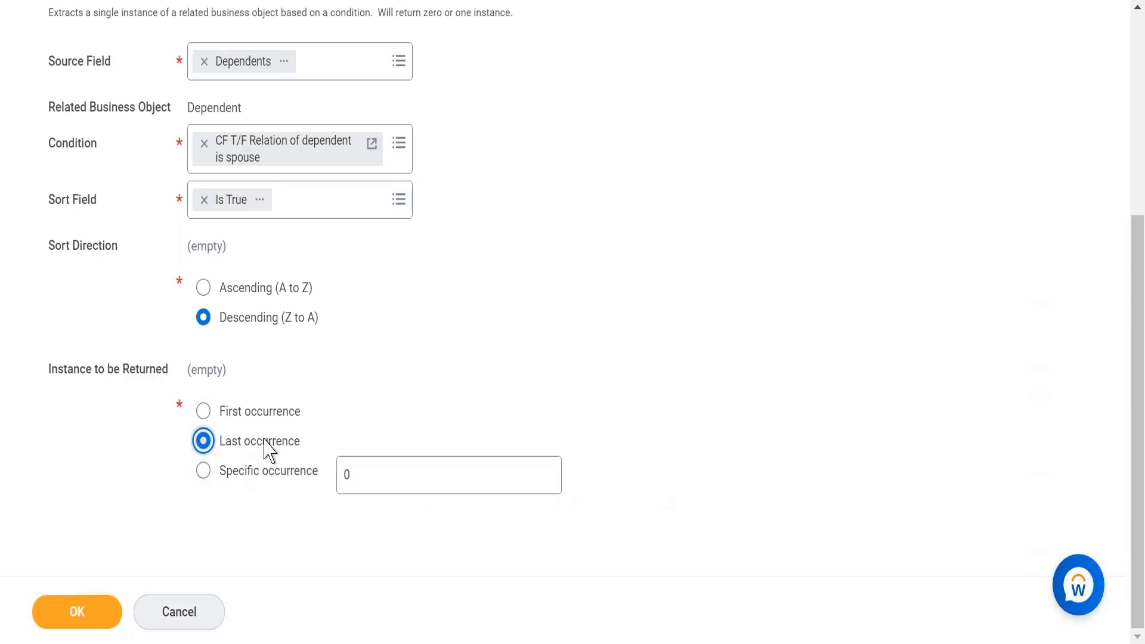
{"action": "mouse_move", "coordinate": [354, 477]}
{"action": "left_click", "coordinate": [77, 611]}
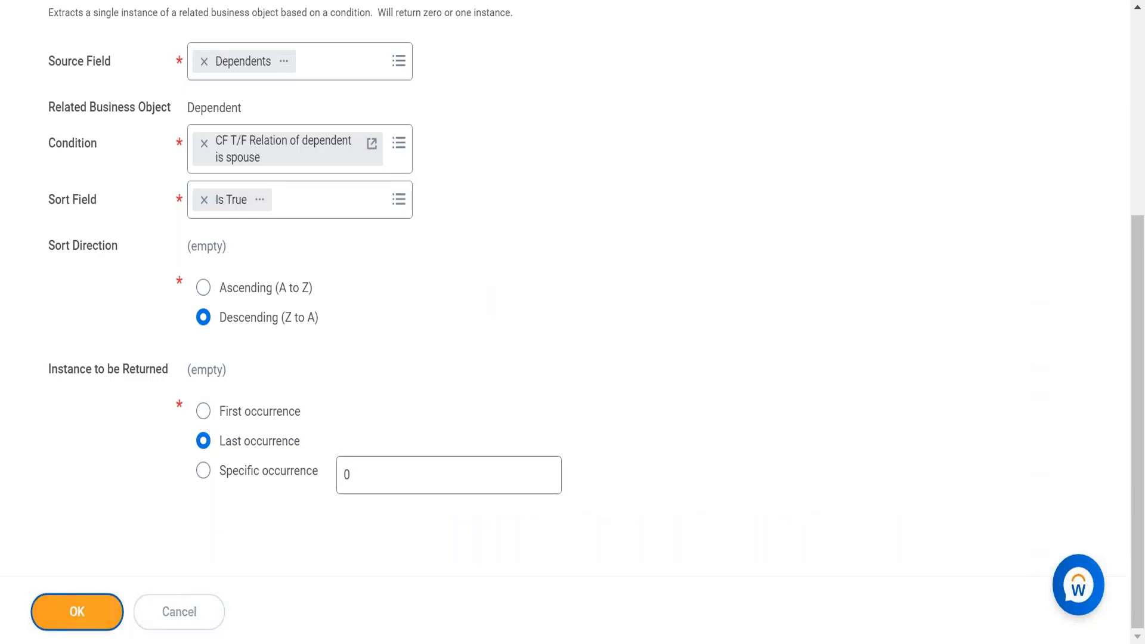
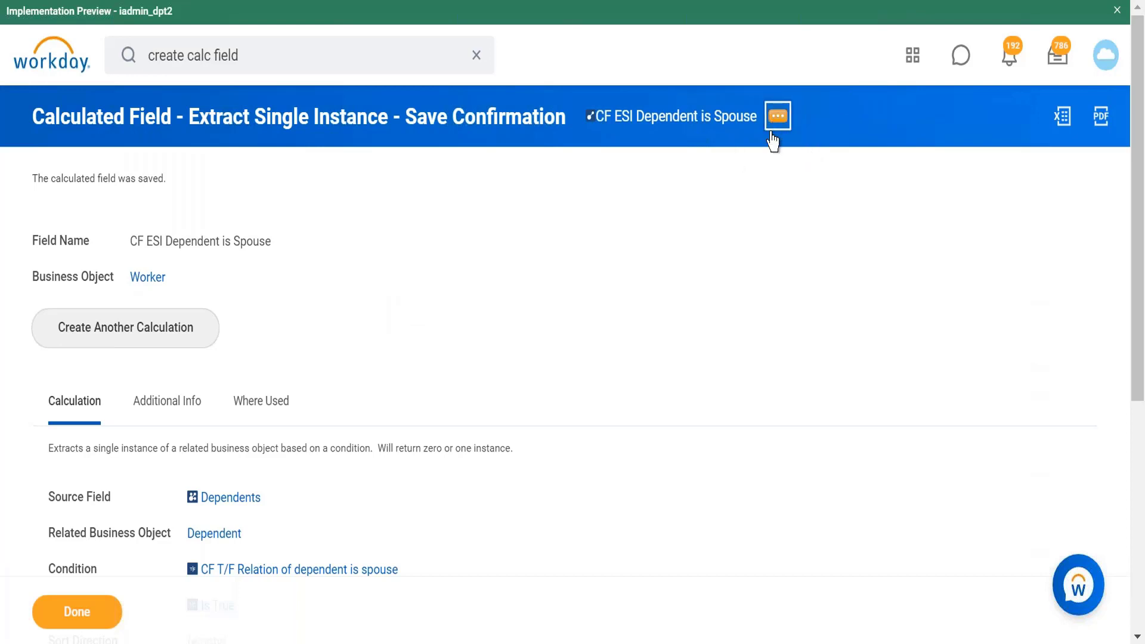
Step: Review the saved CF ESI Dependent is Spouse field, its related actions and its calculation summary
{"action": "left_click", "coordinate": [777, 119]}
{"action": "mouse_move", "coordinate": [269, 223]}
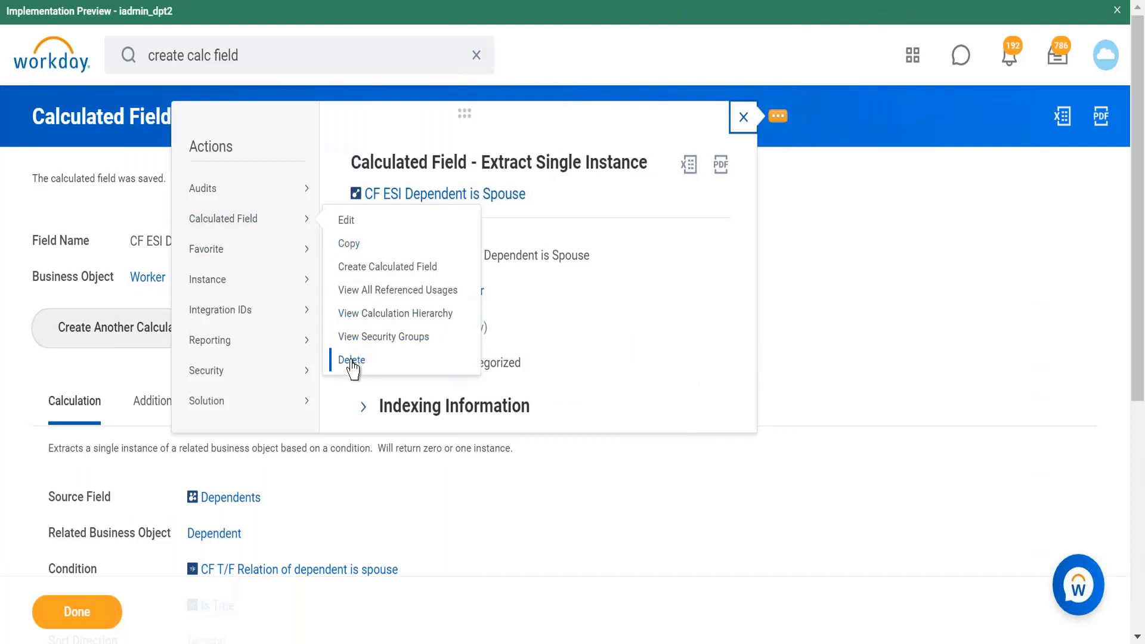
{"action": "left_click", "coordinate": [885, 212]}
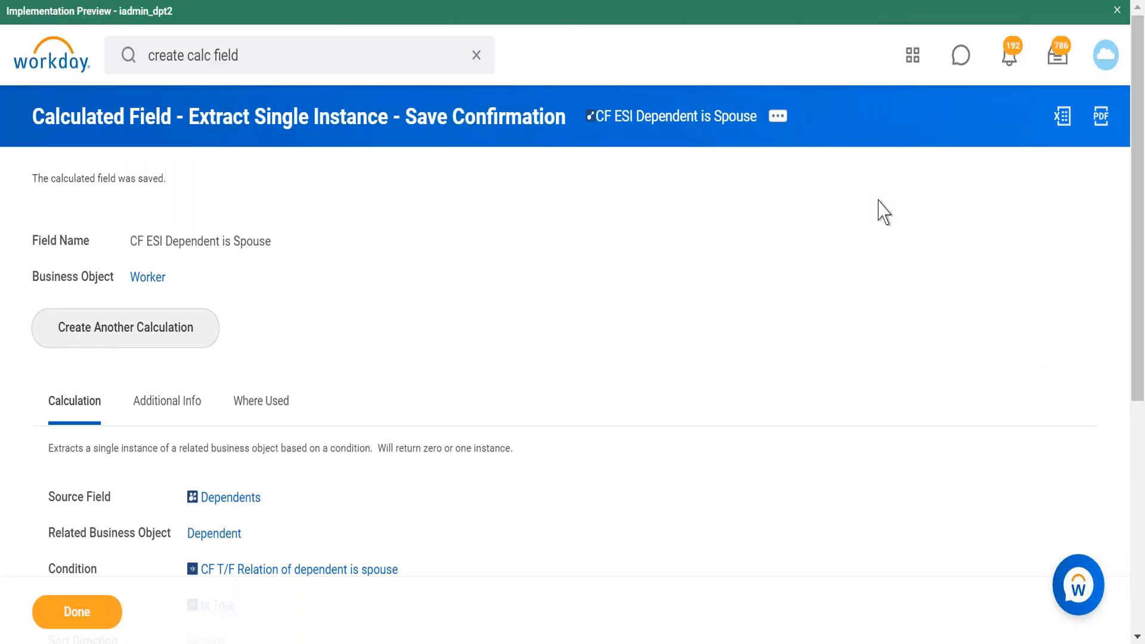
{"action": "scroll", "coordinate": [882, 212], "scroll_direction": "down", "scroll_amount": 2}
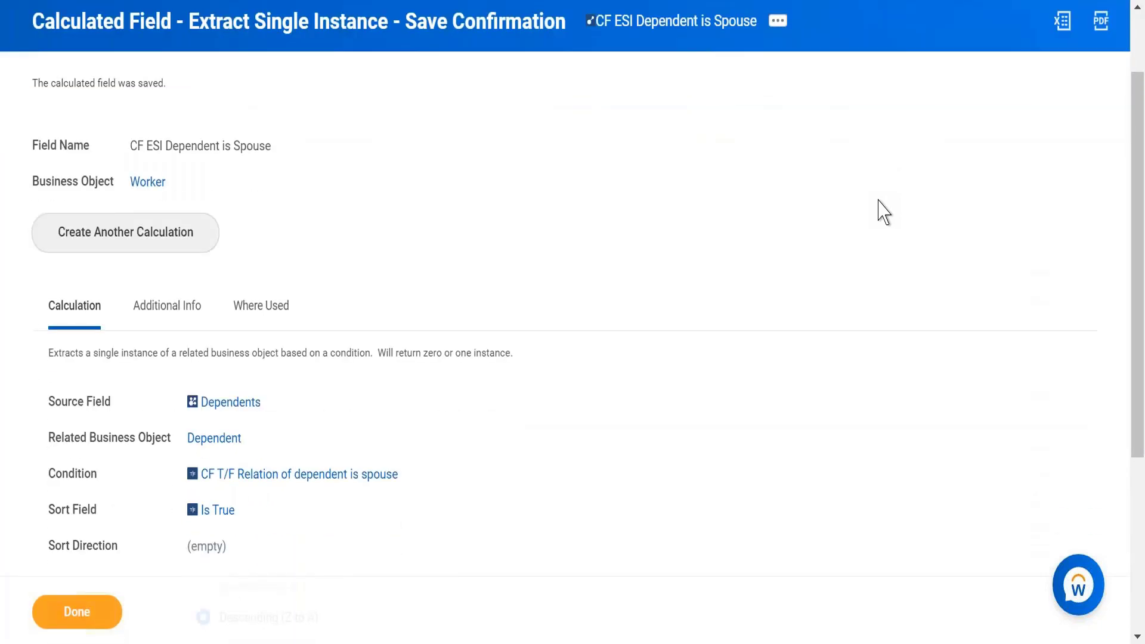
{"action": "scroll", "coordinate": [882, 212], "scroll_direction": "down", "scroll_amount": 1}
{"action": "scroll", "coordinate": [883, 211], "scroll_direction": "up", "scroll_amount": 1}
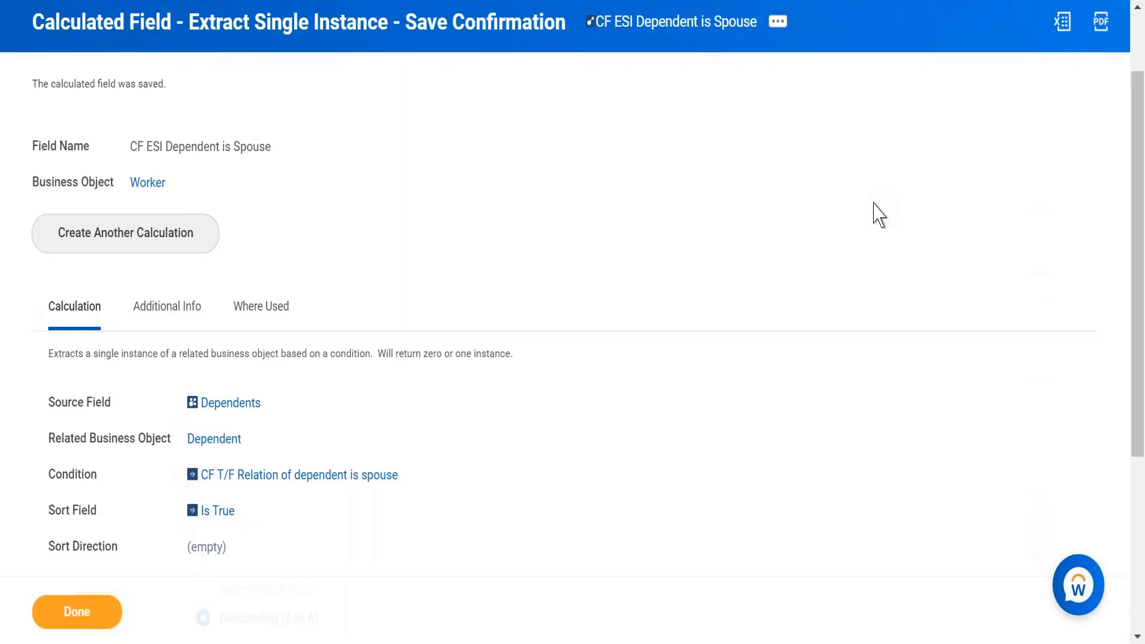
Step: In the text editor notes, replace ABC with Father on the worker's first dependent line
{"action": "left_click", "coordinate": [319, 643]}
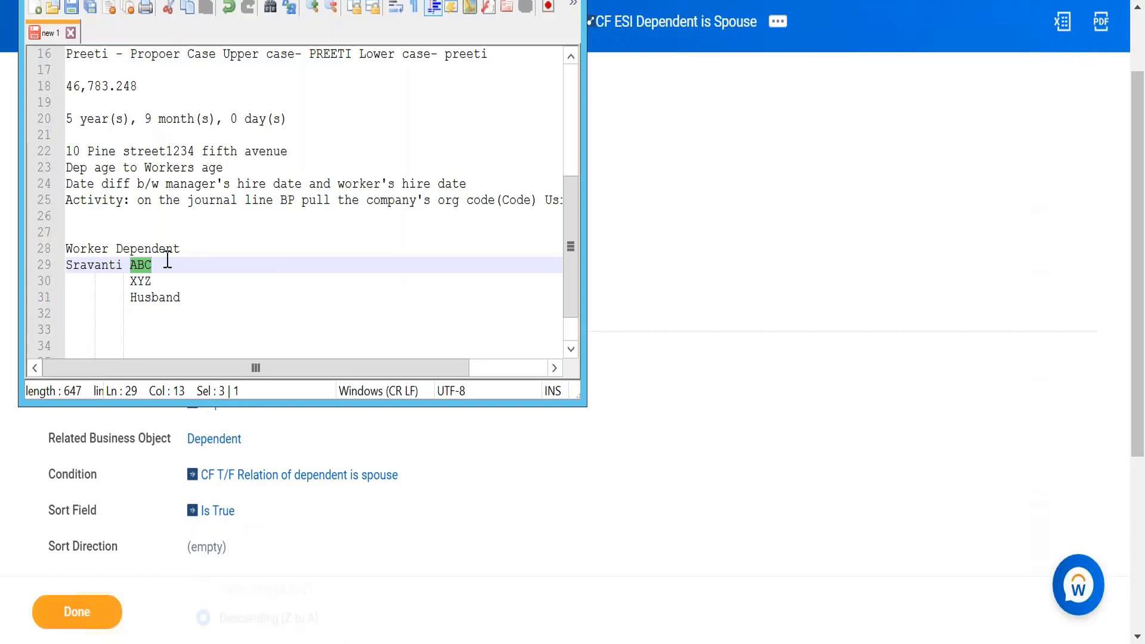
{"action": "key", "text": "BackSpace"}
{"action": "key", "text": "BackSpace"}
{"action": "key", "text": "BackSpace"}
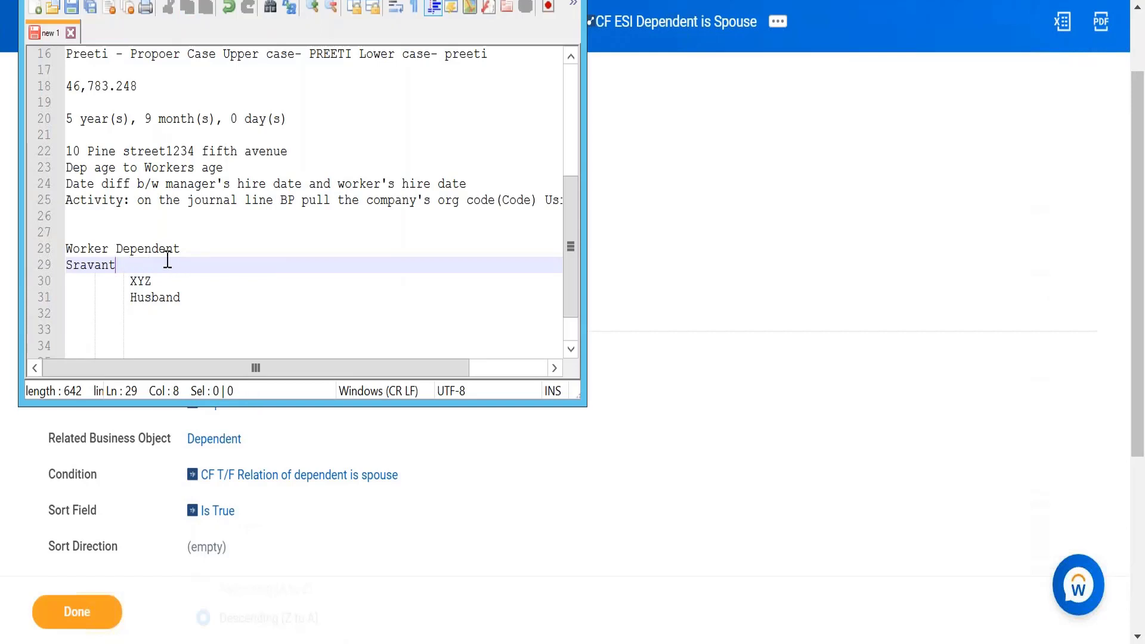
{"action": "type", "text": "i Father"}
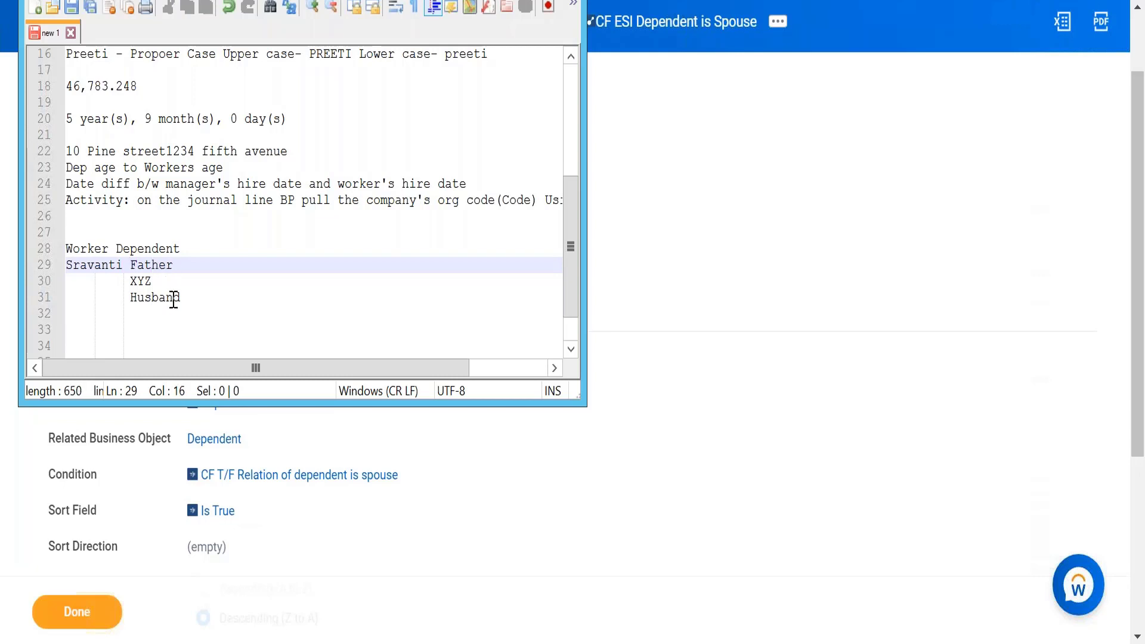
Step: Replace the XYZ dependent entry with Mother in the notes
{"action": "left_click", "coordinate": [157, 279]}
{"action": "key", "text": "BackSpace"}
{"action": "key", "text": "BackSpace"}
{"action": "key", "text": "BackSpace"}
{"action": "type", "text": "Mother"}
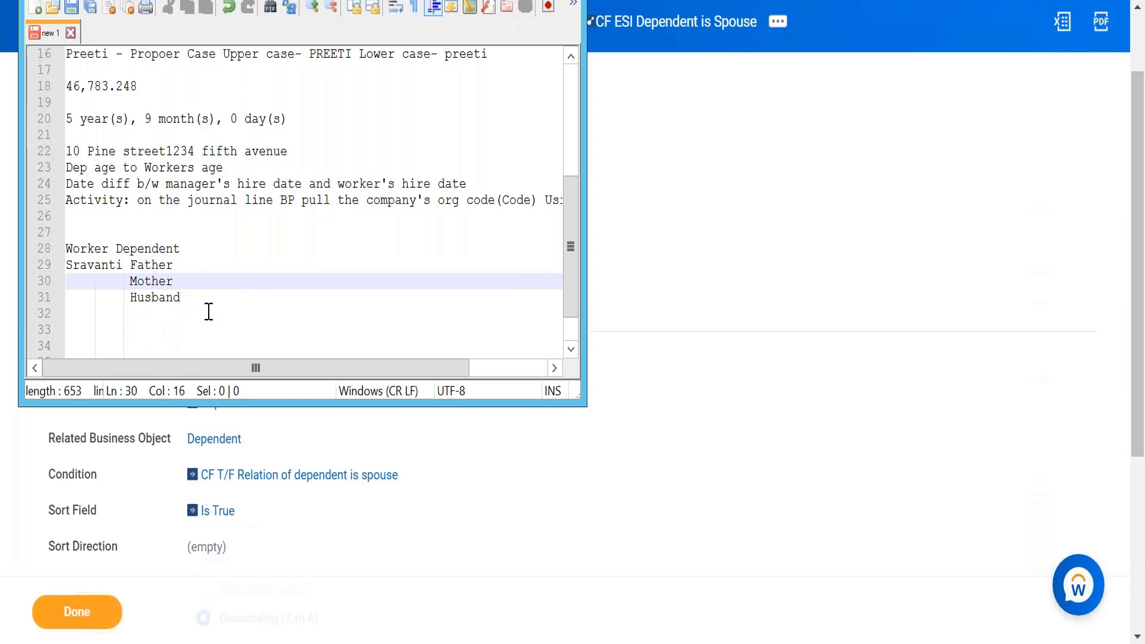
Step: Add Female Child and Male Child as new dependent lines below Husband
{"action": "left_click", "coordinate": [190, 296]}
{"action": "key", "text": "Return"}
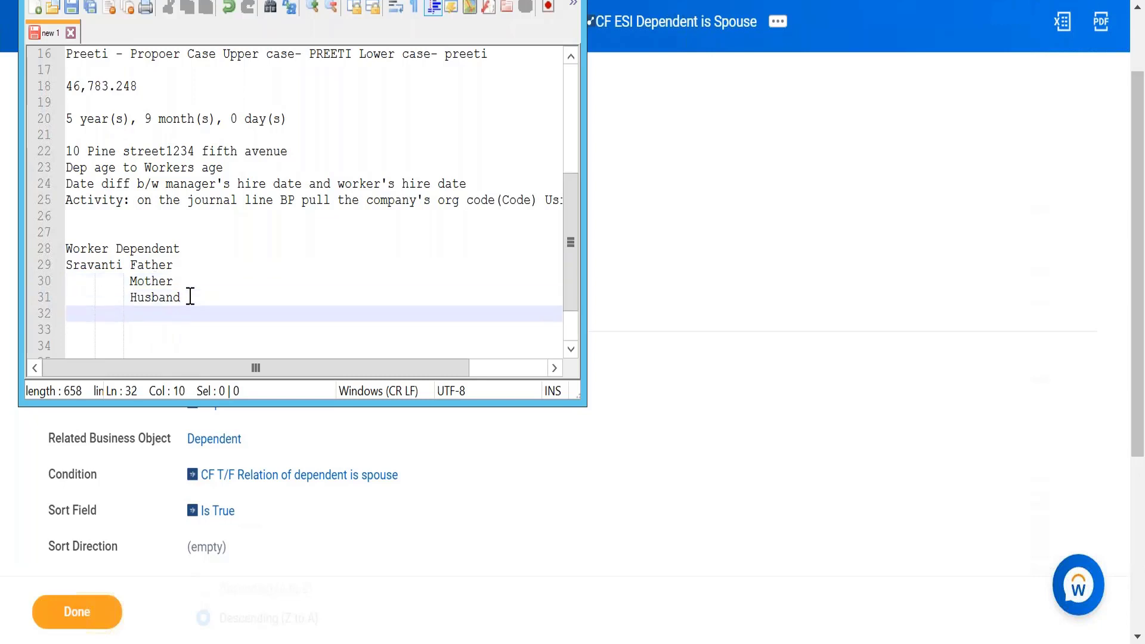
{"action": "type", "text": "Female Child"}
{"action": "key", "text": "Return"}
{"action": "type", "text": "Male Child"}
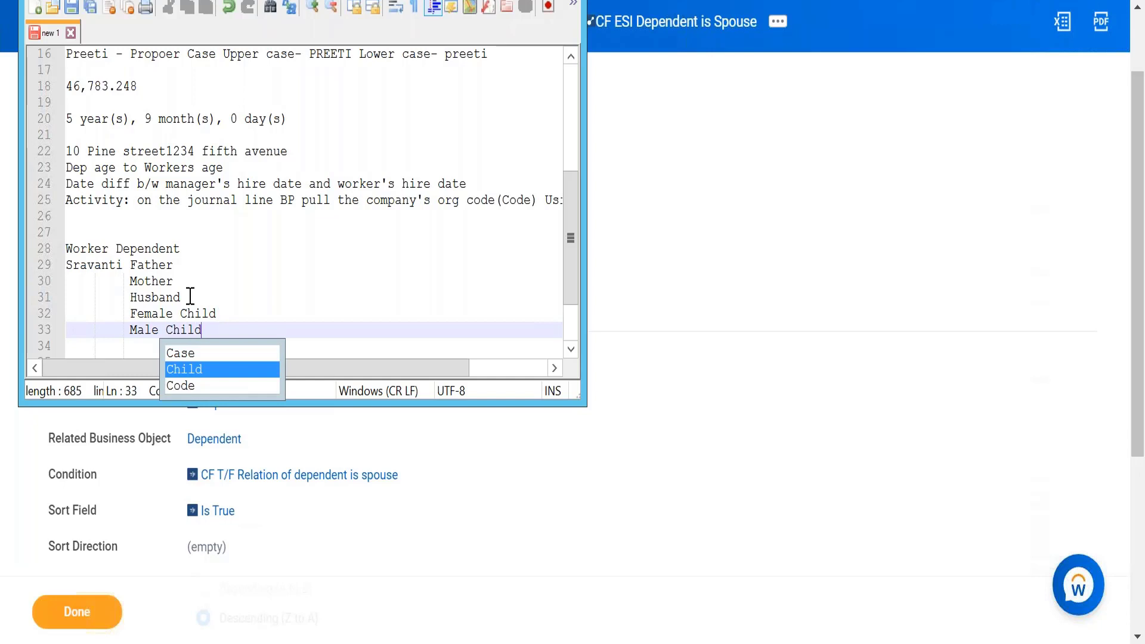
{"action": "key", "text": "Escape"}
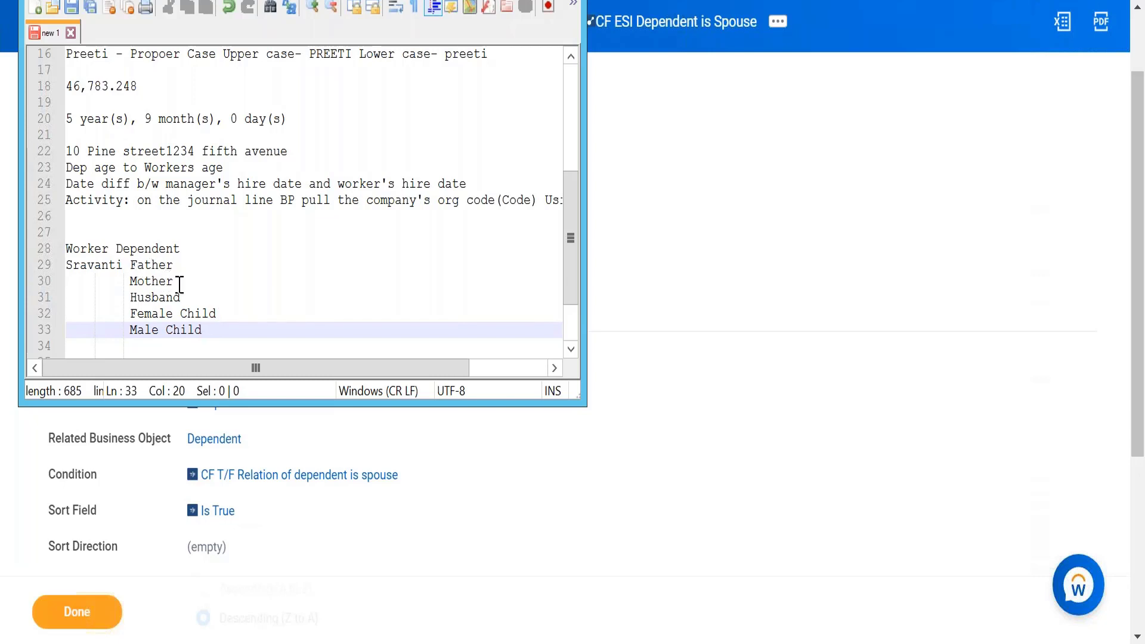
Step: Change the Male Child entry to Female Child
{"action": "left_click", "coordinate": [159, 328]}
{"action": "key", "text": "BackSpace"}
{"action": "key", "text": "BackSpace"}
{"action": "key", "text": "BackSpace"}
{"action": "key", "text": "BackSpace"}
{"action": "type", "text": "Femal"}
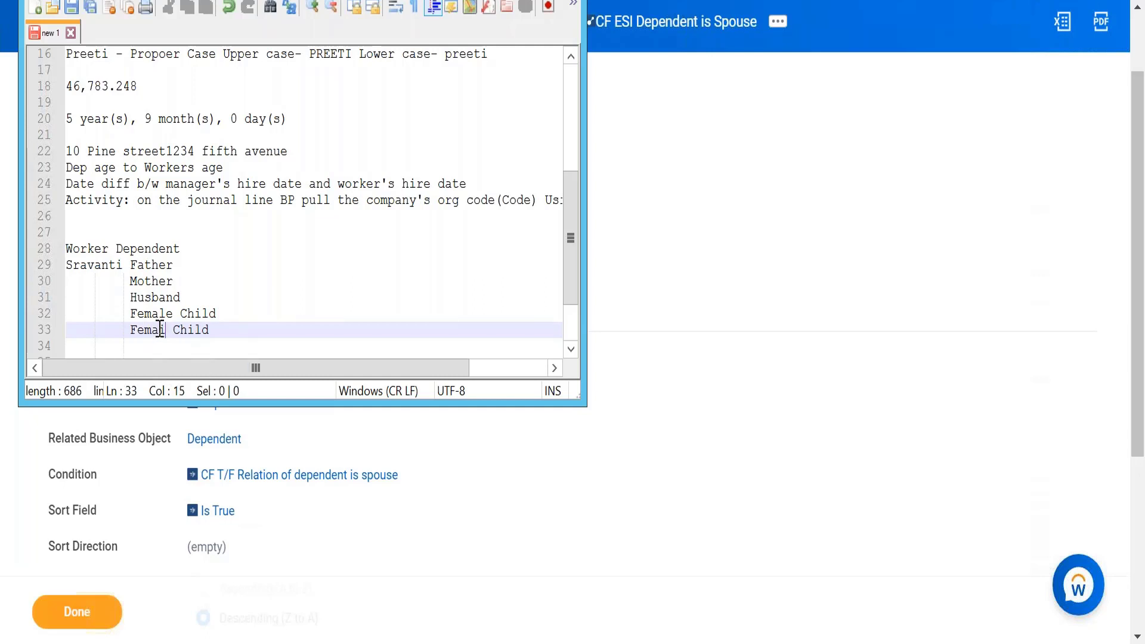
{"action": "key", "text": "BackSpace"}
{"action": "type", "text": "le"}
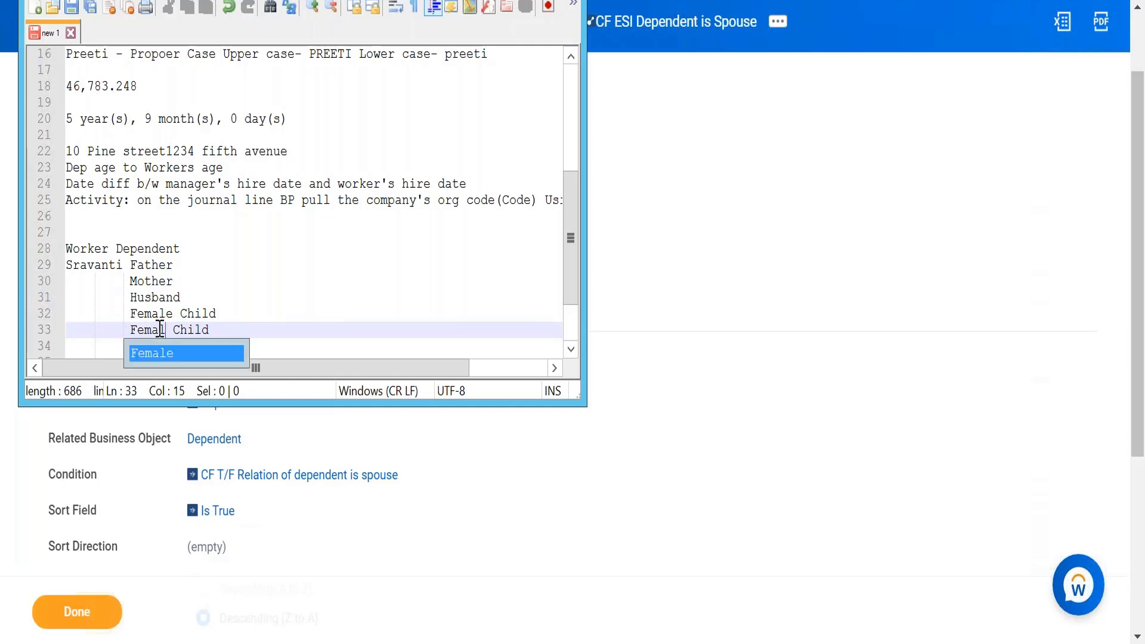
{"action": "left_click", "coordinate": [270, 318]}
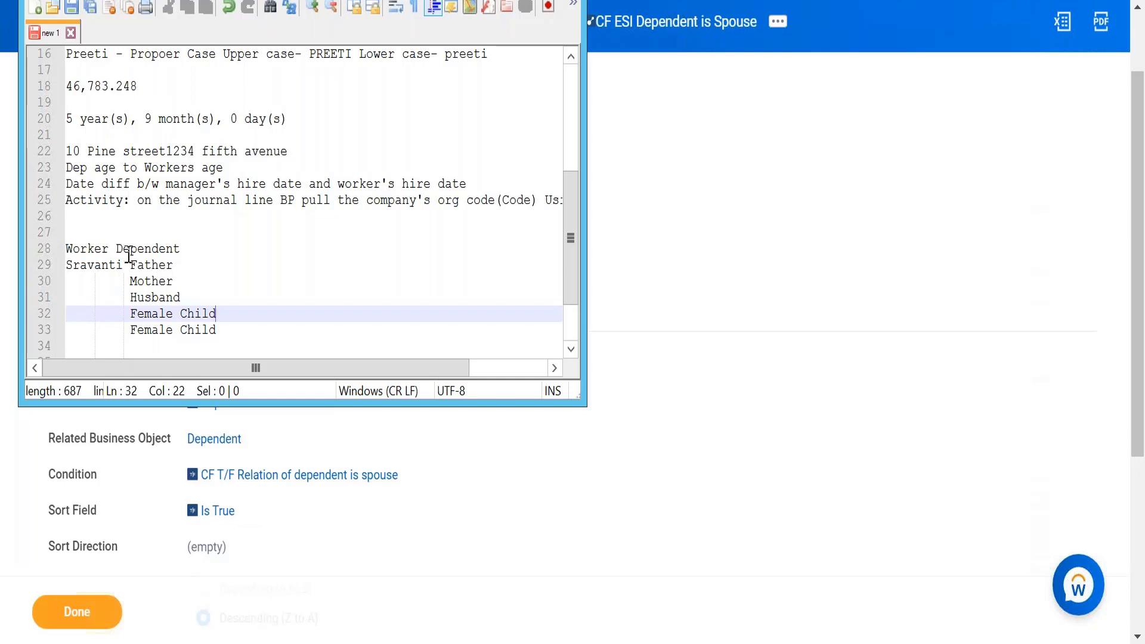
Step: Append age to the first Female Child line in the notes
{"action": "left_click_drag", "start_coordinate": [130, 264], "coordinate": [229, 330]}
{"action": "left_click", "coordinate": [131, 313]}
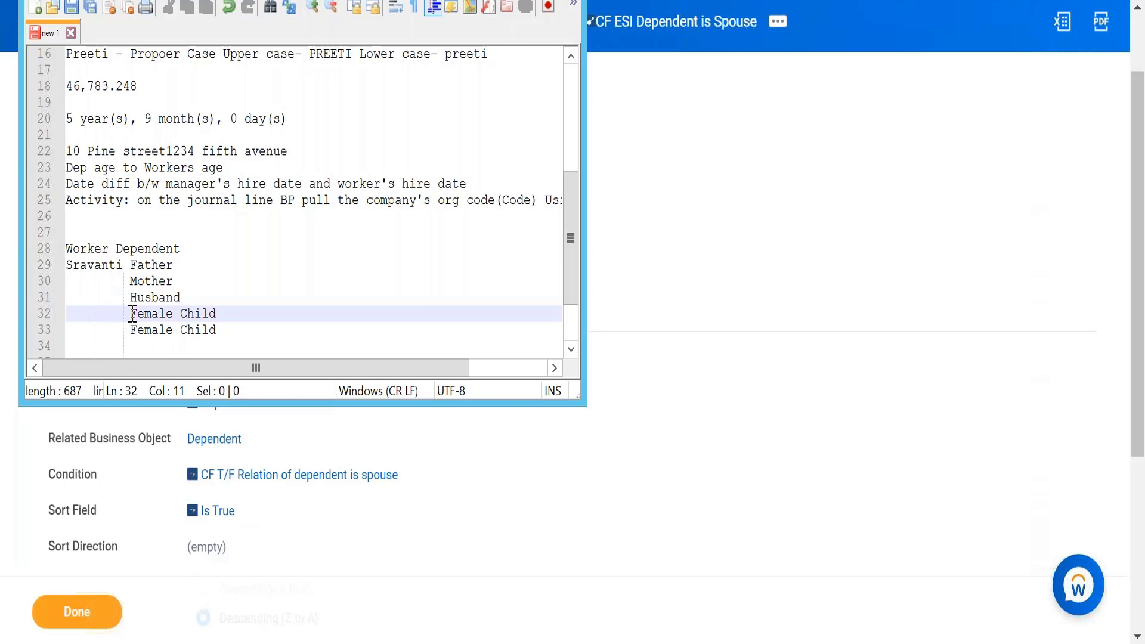
{"action": "left_click", "coordinate": [260, 315]}
{"action": "type", "text": "age"}
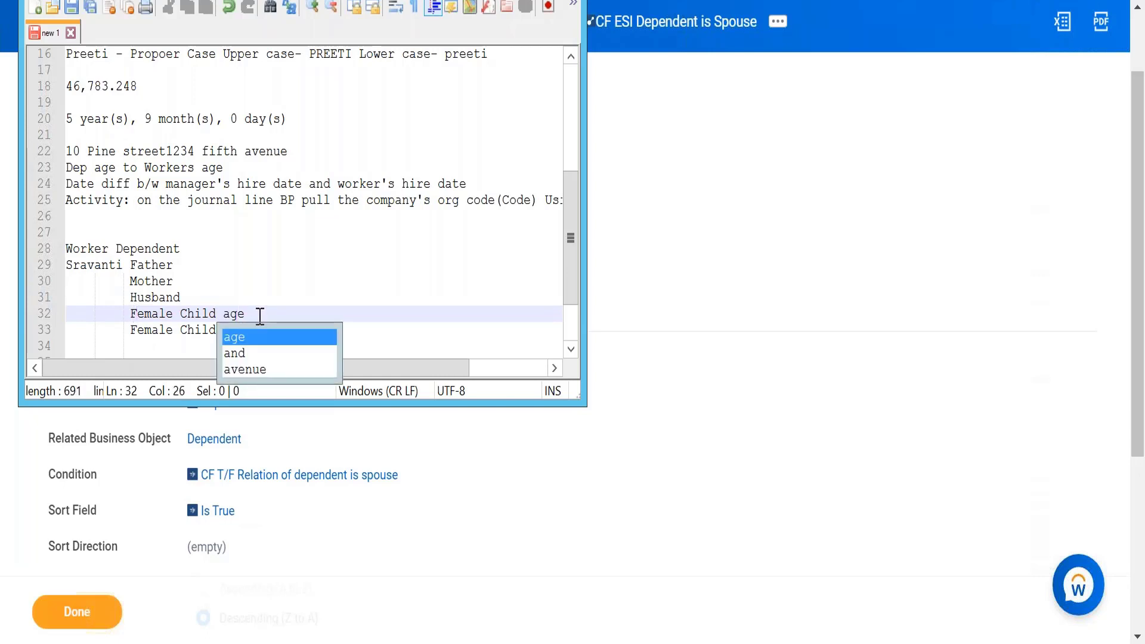
{"action": "left_click", "coordinate": [260, 316]}
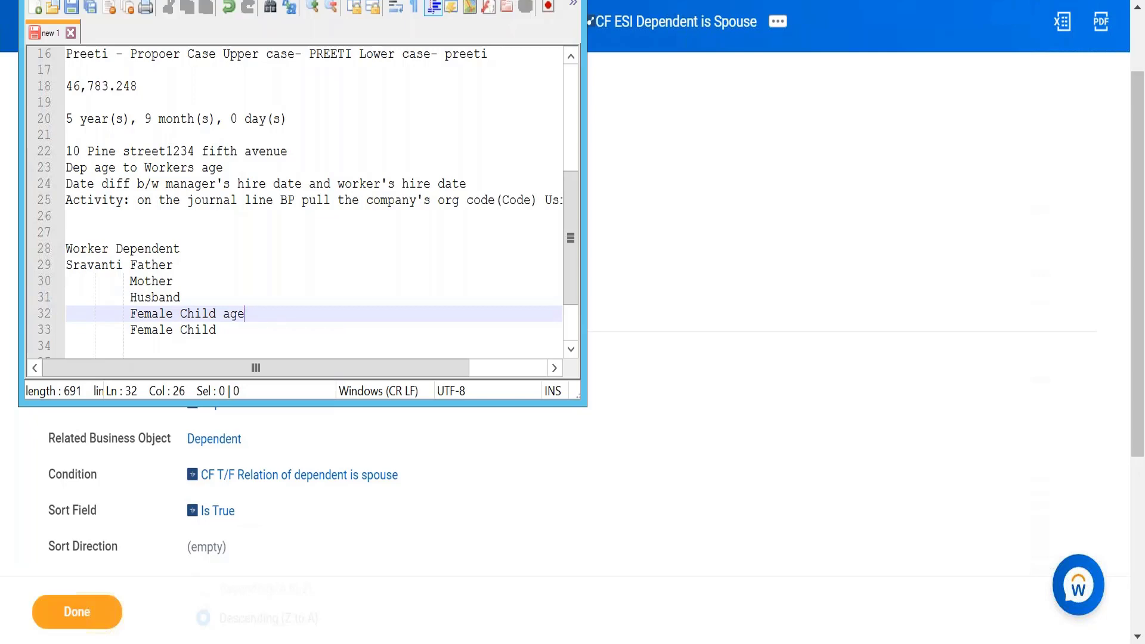
Step: Return to Workday and open the Create Calculated Field task from the search
{"action": "key", "text": "alt+Tab"}
{"action": "scroll", "coordinate": [384, 118], "scroll_direction": "up", "scroll_amount": 2}
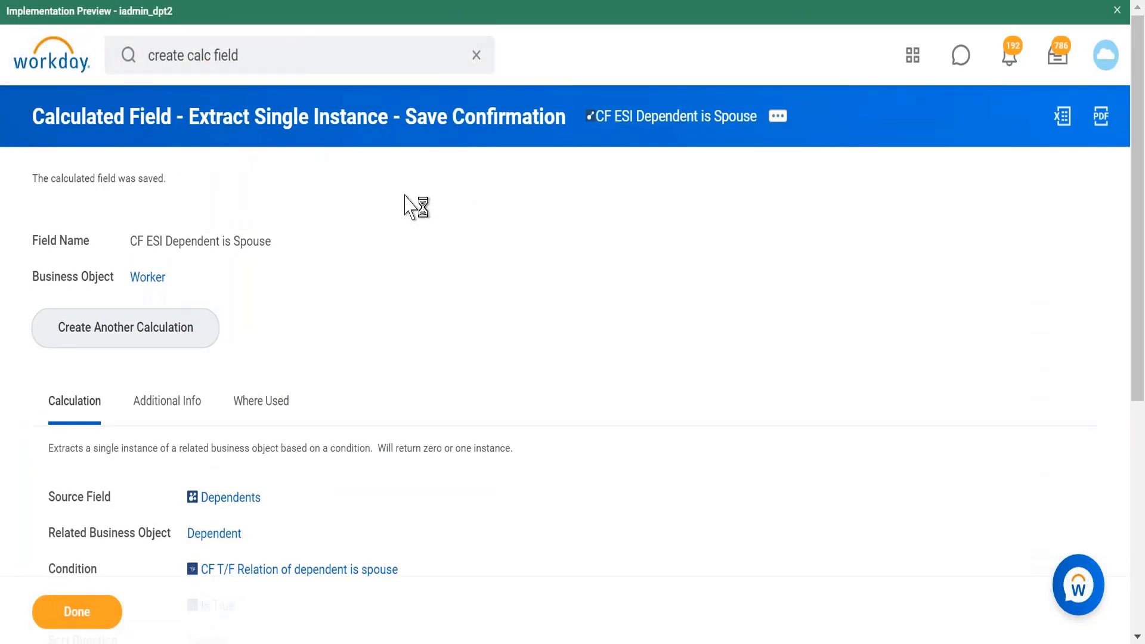
{"action": "key", "text": "Return"}
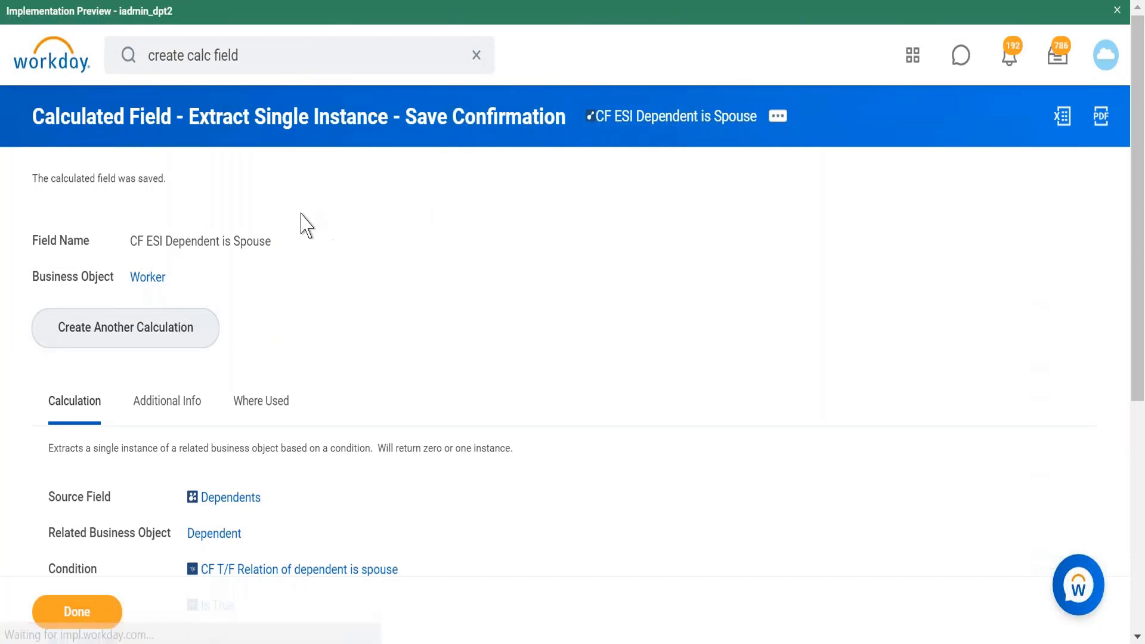
{"action": "left_click", "coordinate": [304, 253]}
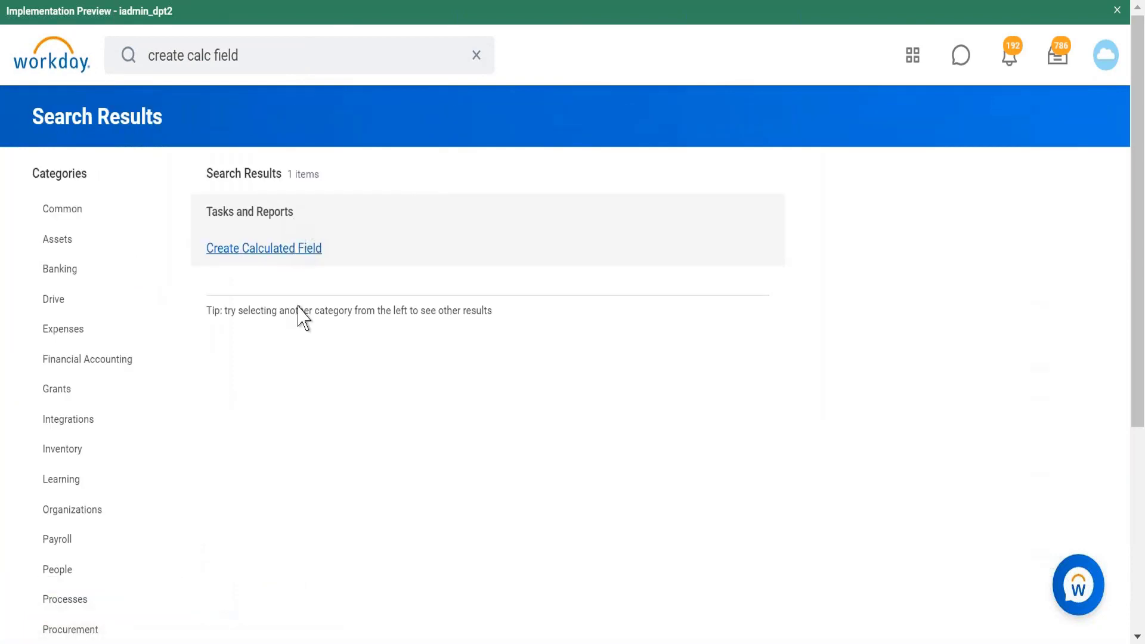
{"action": "left_click", "coordinate": [267, 187]}
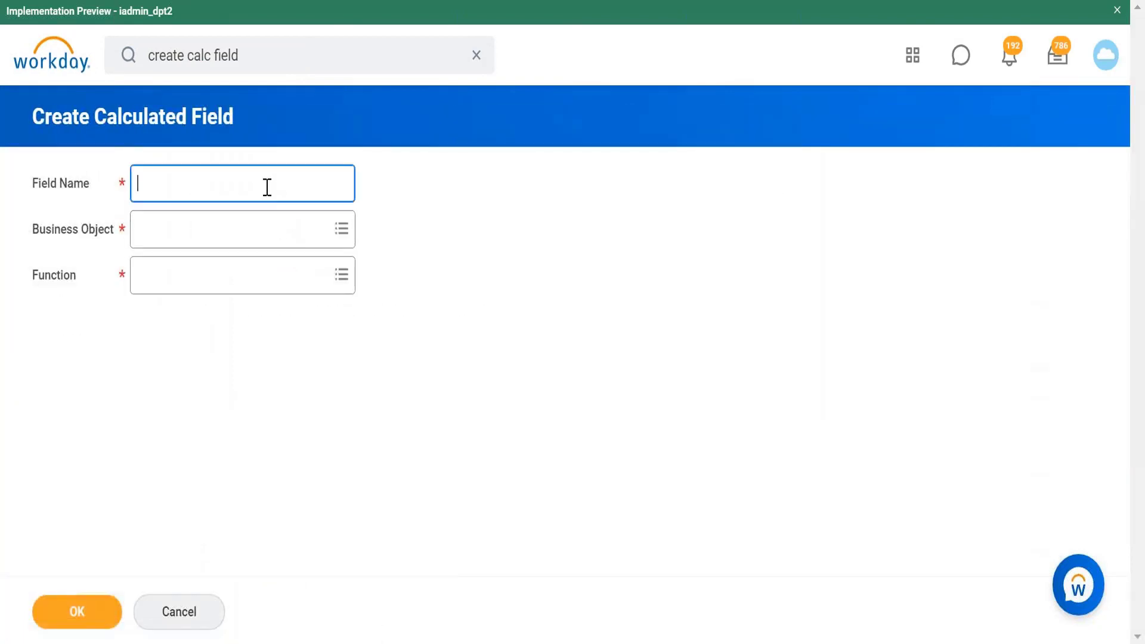
Step: Name the new field CF EMI Female Children and set its business object to Worker
{"action": "type", "text": "CF EMI Female Children"}
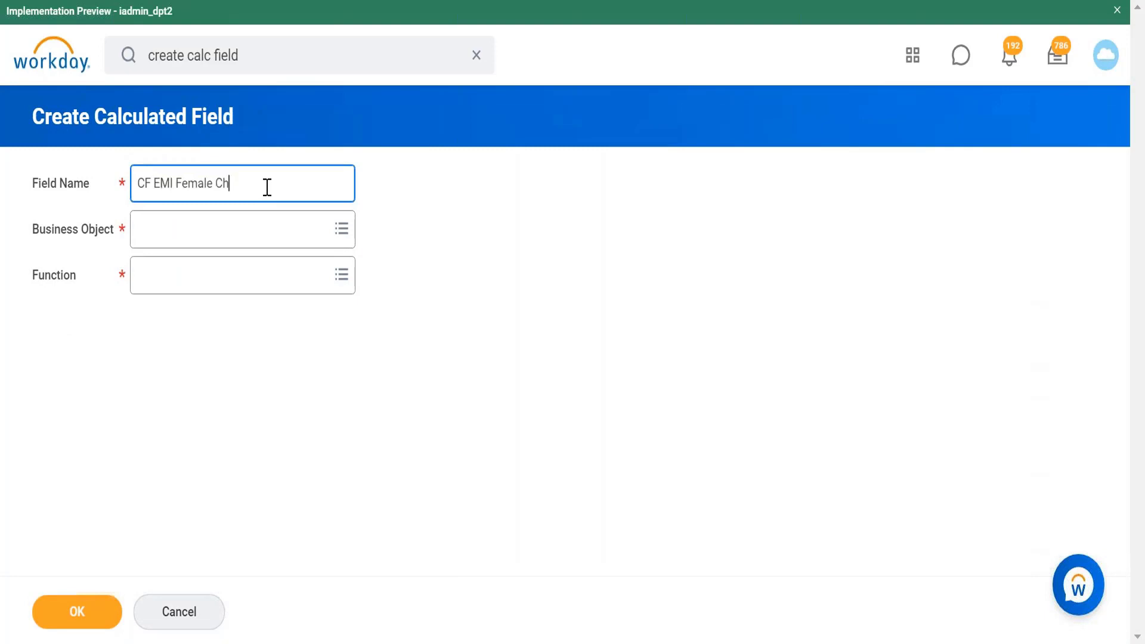
{"action": "left_click", "coordinate": [227, 235]}
{"action": "type", "text": "worker"}
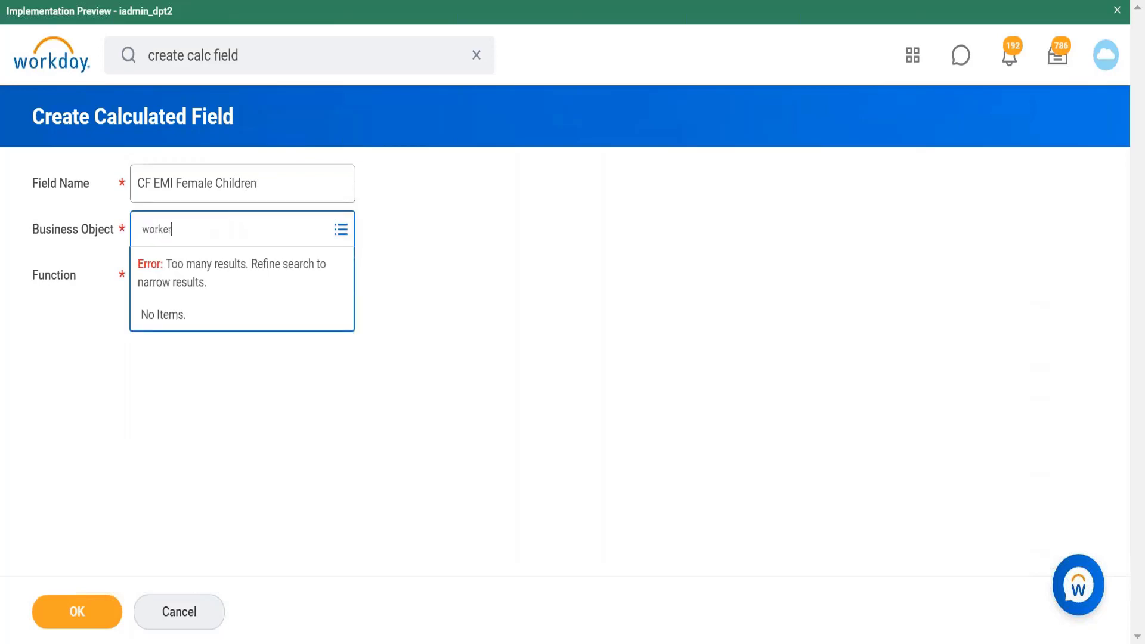
{"action": "key", "text": "Return"}
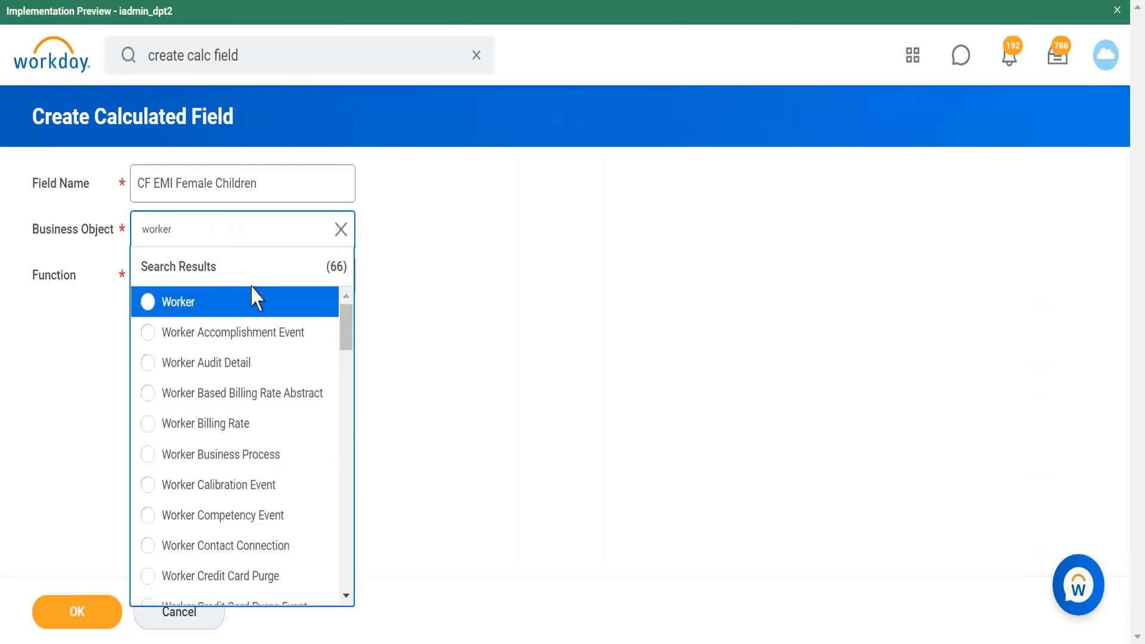
{"action": "left_click", "coordinate": [259, 306]}
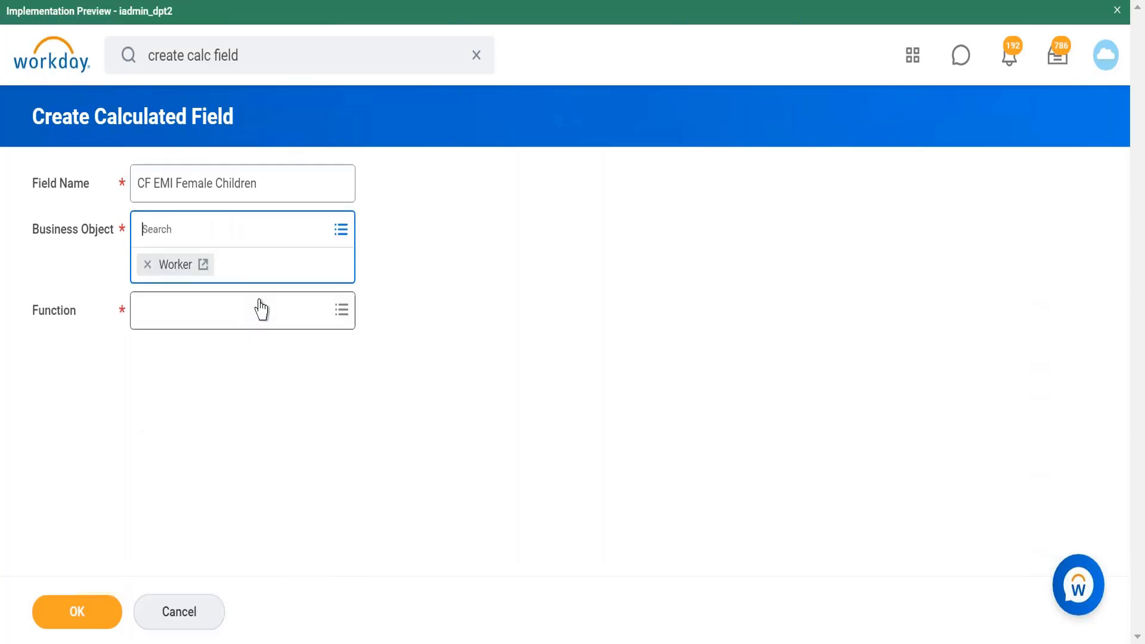
Step: Choose the Extract Multi-Instance function and confirm to open the calculation form
{"action": "left_click", "coordinate": [288, 319]}
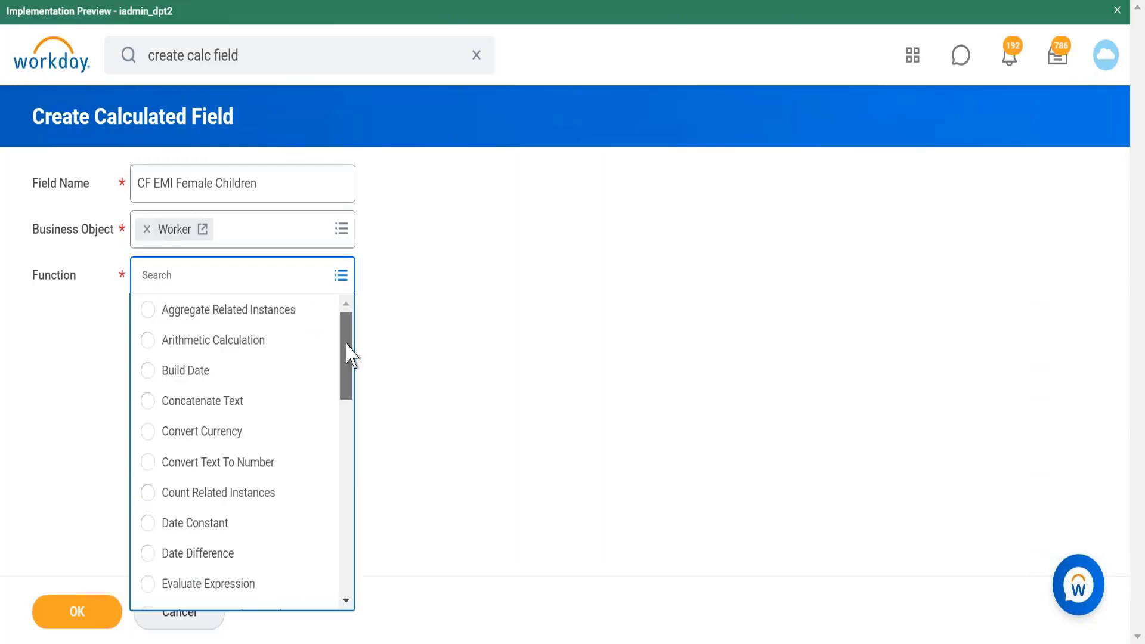
{"action": "scroll", "coordinate": [350, 395], "scroll_direction": "down", "scroll_amount": 3}
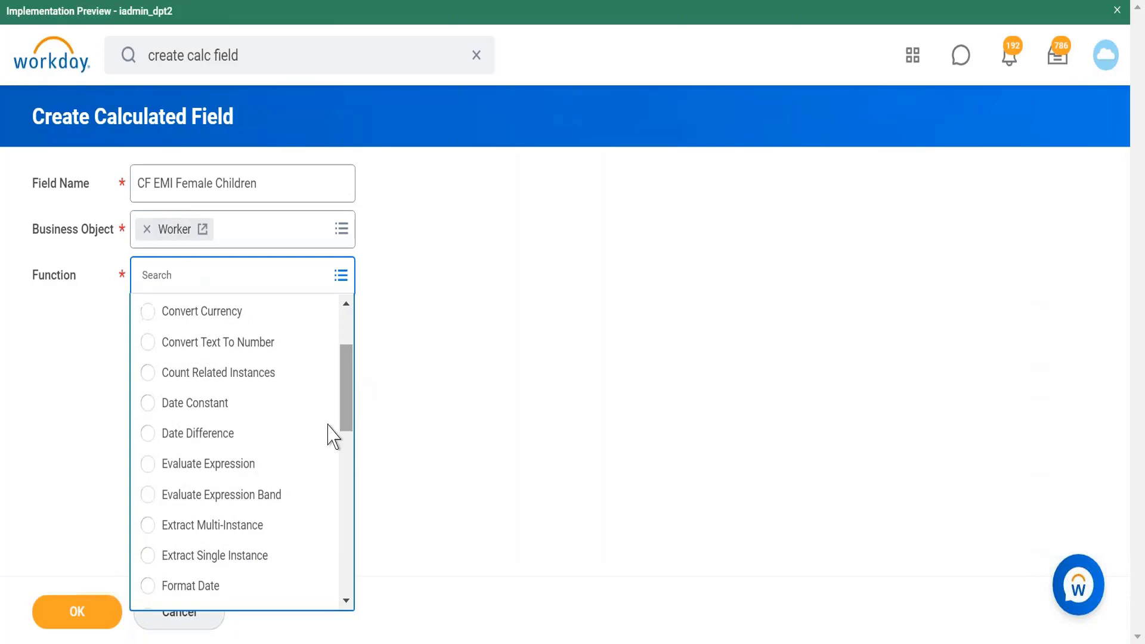
{"action": "left_click", "coordinate": [258, 527]}
{"action": "left_click", "coordinate": [74, 610]}
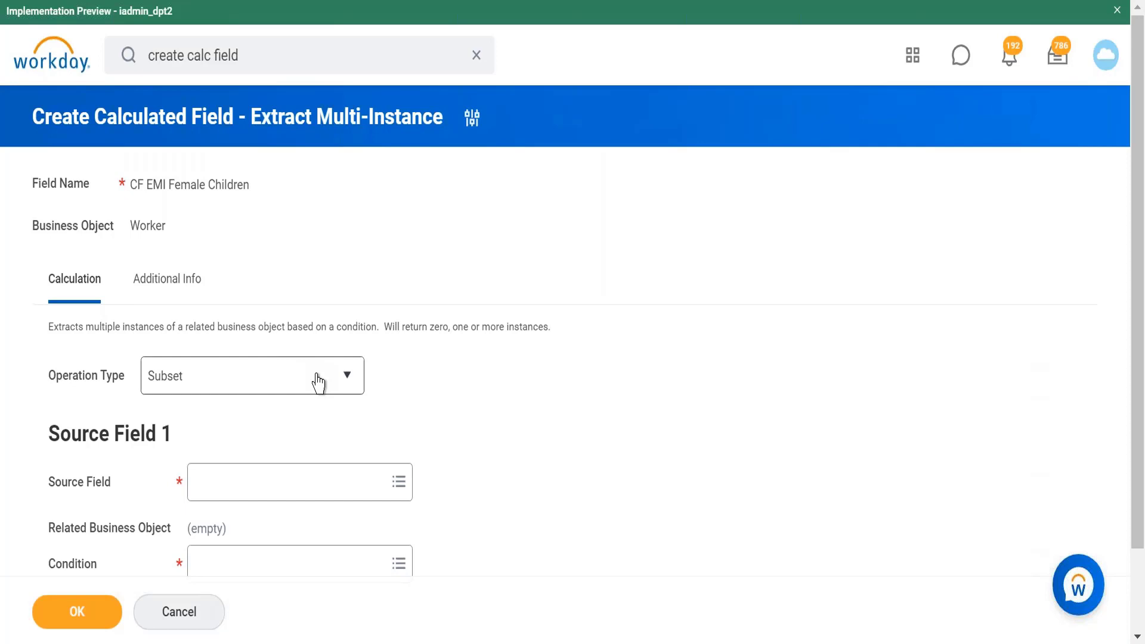
Step: Open the Operation Type list to review its options
{"action": "left_click", "coordinate": [316, 377]}
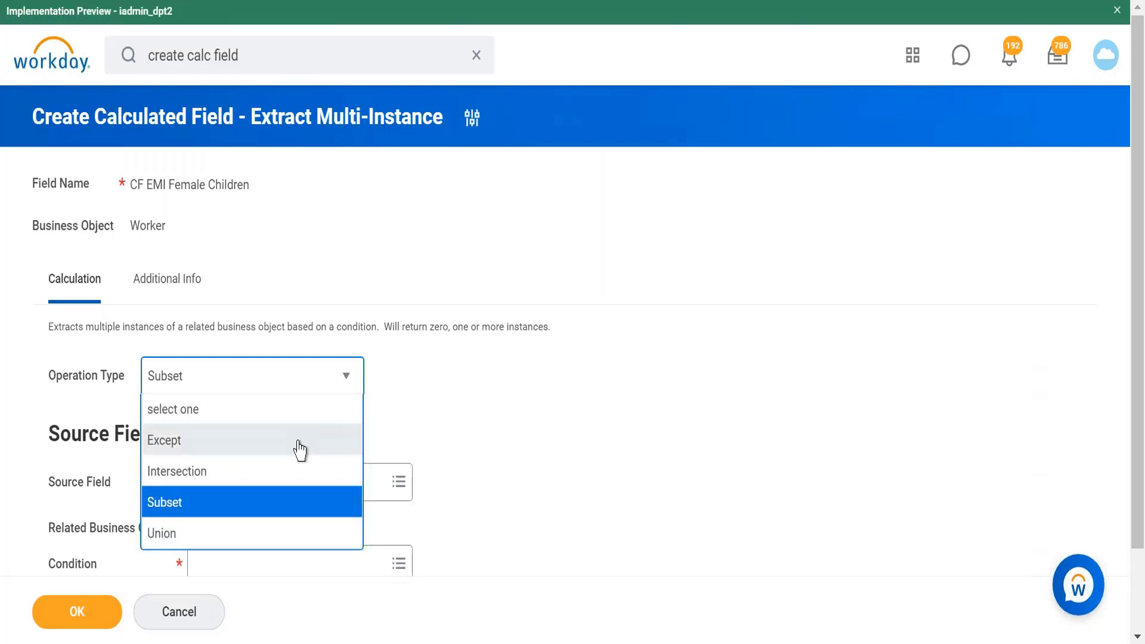
{"action": "left_click", "coordinate": [343, 380]}
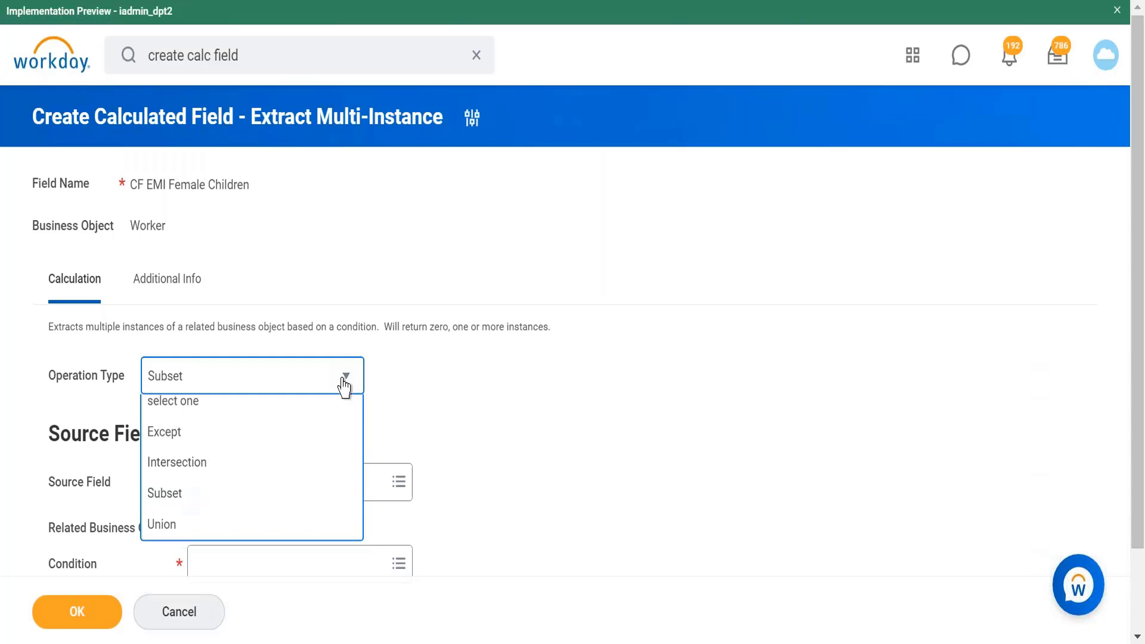
Step: Switch to the text editor and add blank lines after the dependent list
{"action": "left_click", "coordinate": [324, 643]}
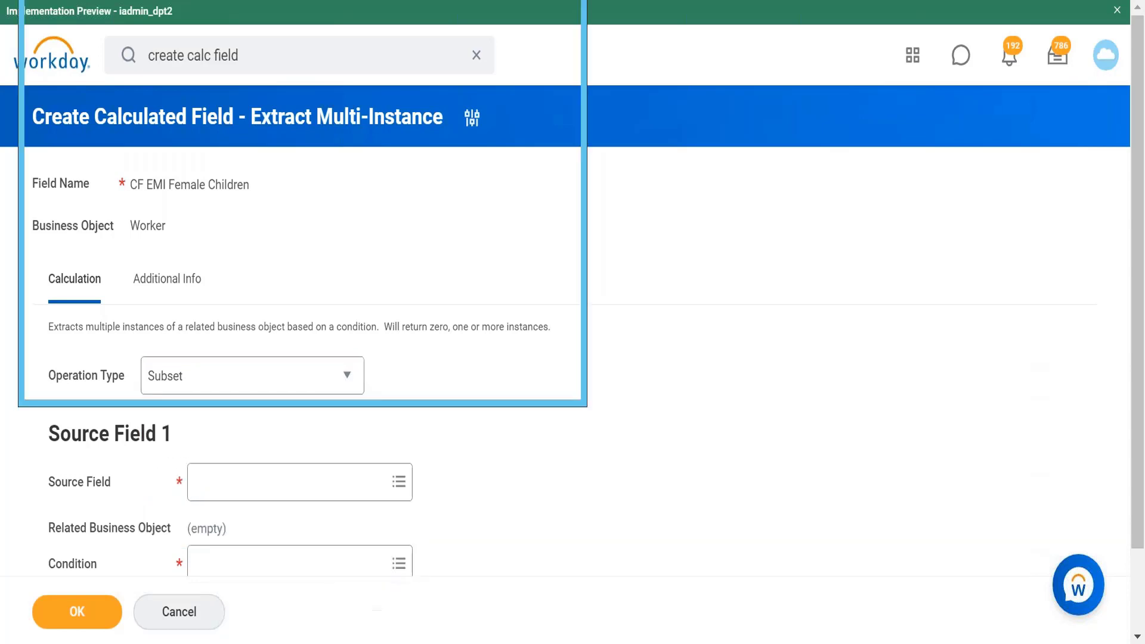
{"action": "key", "text": "Return"}
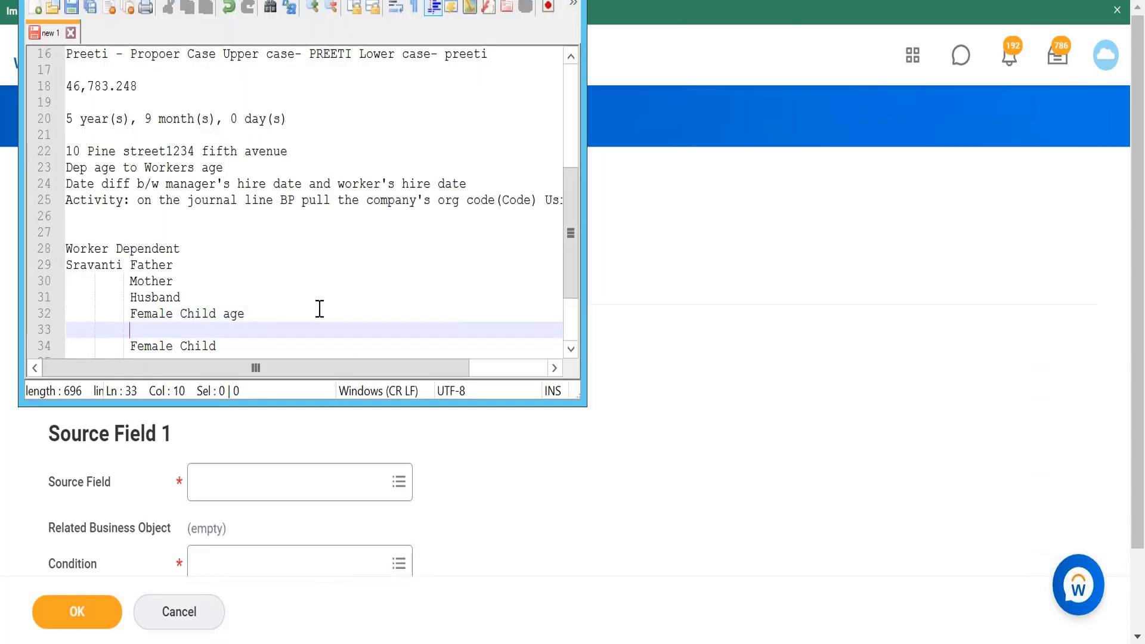
{"action": "key", "text": "BackSpace"}
{"action": "key", "text": "BackSpace"}
{"action": "key", "text": "BackSpace"}
{"action": "key", "text": "BackSpace"}
{"action": "key", "text": "BackSpace"}
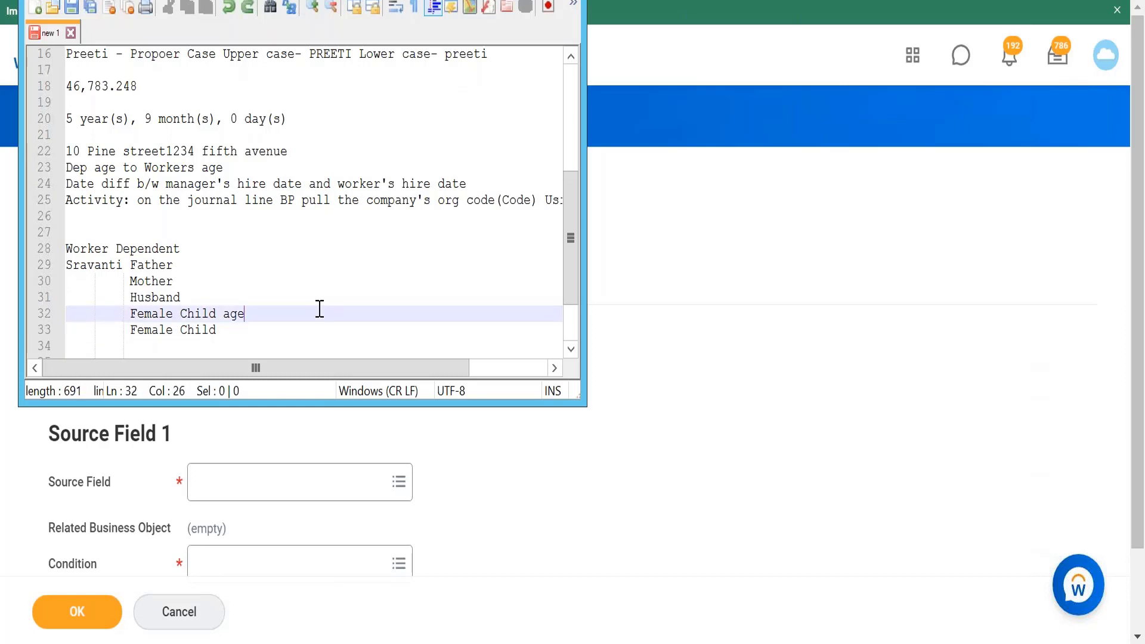
{"action": "left_click", "coordinate": [234, 332]}
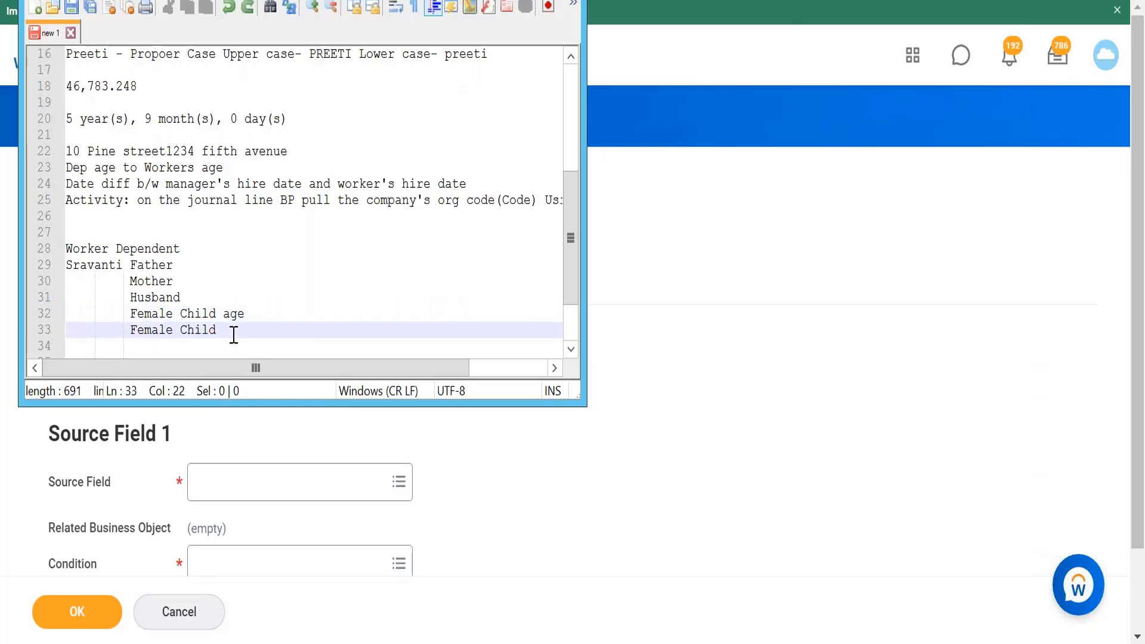
{"action": "key", "text": "Return"}
{"action": "key", "text": "Return"}
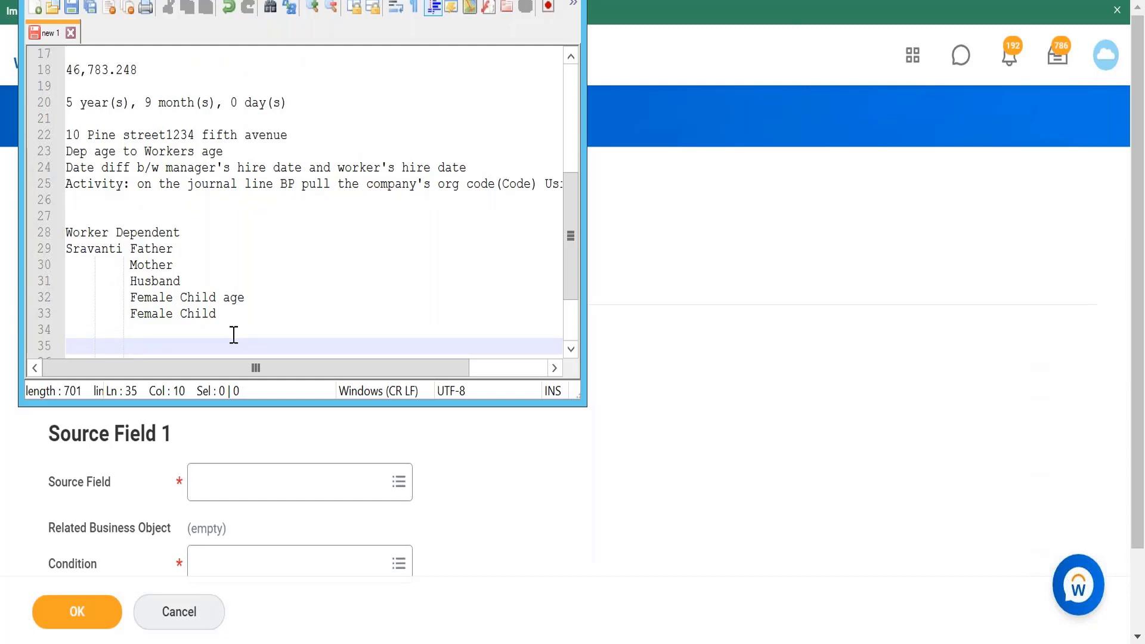
Step: Write the note line "subset- Dependents: Children" in the text editor and start a new line
{"action": "type", "text": "subset- Dependents"}
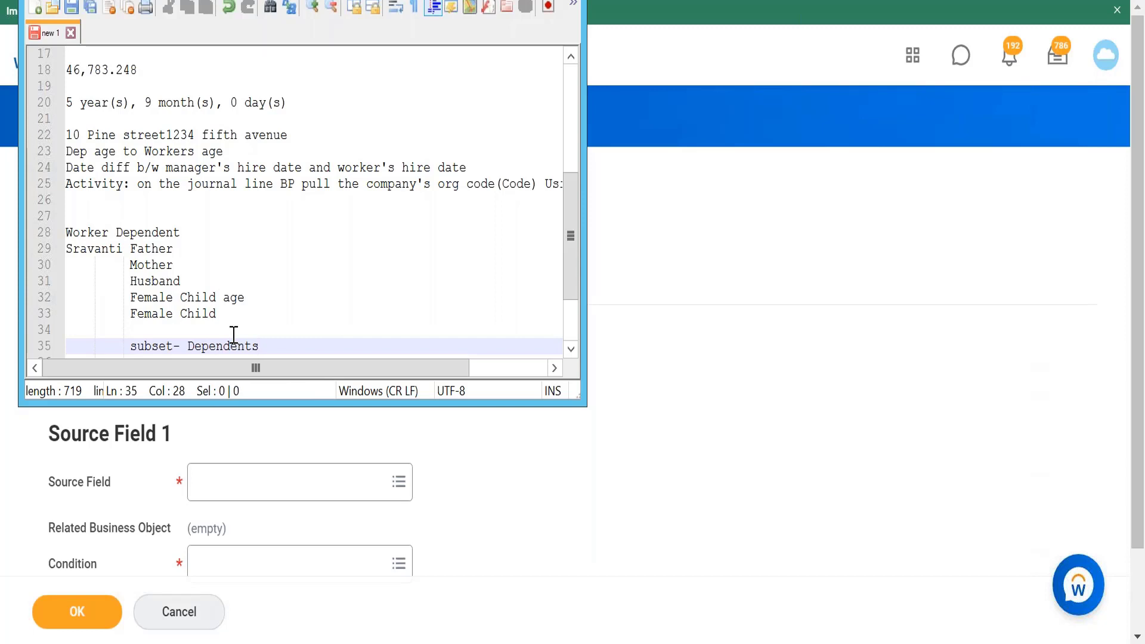
{"action": "type", "text": ":"}
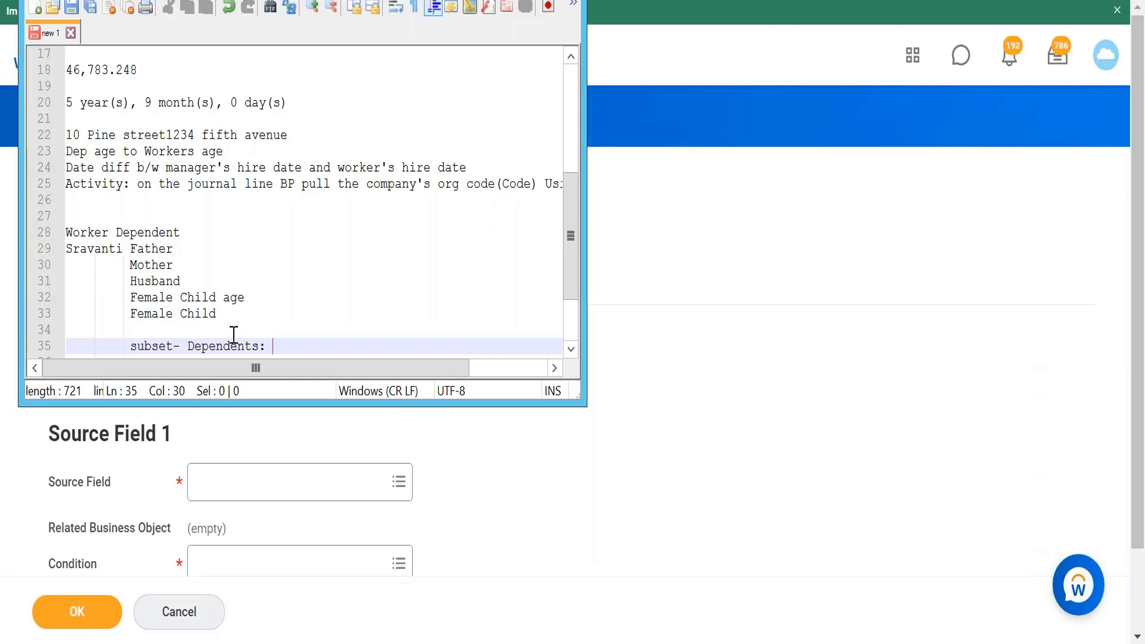
{"action": "type", "text": "Children"}
{"action": "key", "text": "Return"}
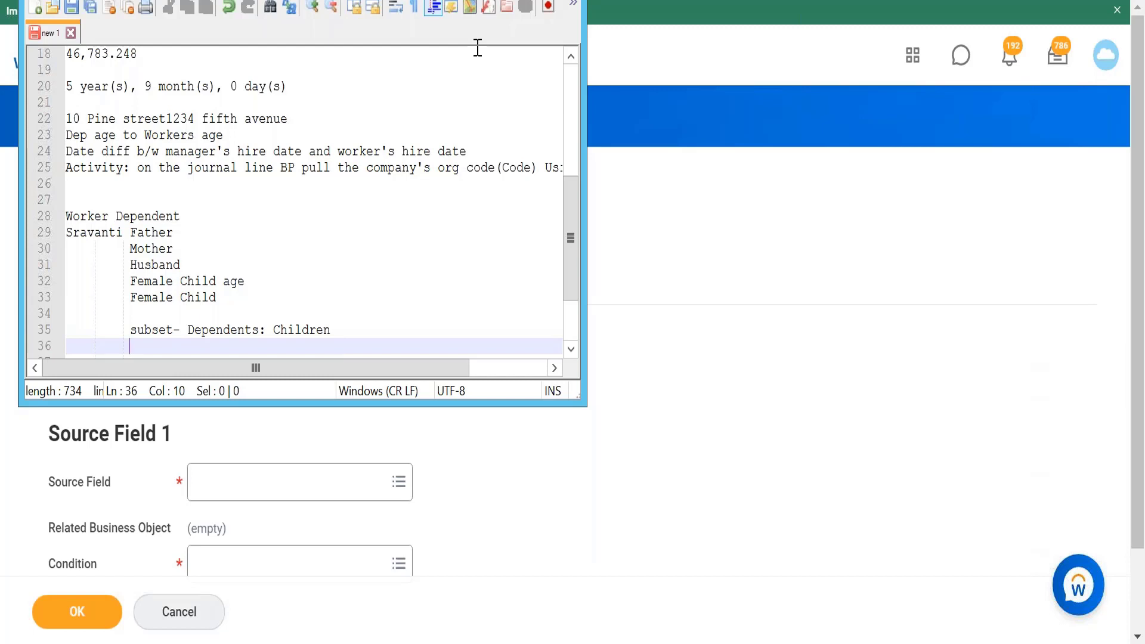
Step: Add the note line "intersection: Female dependents: Male dependents Dependents of type parents", correcting the misspelled Dependents
{"action": "type", "text": "intersention"}
{"action": "key", "text": "BackSpace"}
{"action": "key", "text": "BackSpace"}
{"action": "key", "text": "BackSpace"}
{"action": "key", "text": "BackSpace"}
{"action": "key", "text": "BackSpace"}
{"action": "type", "text": "ction:"}
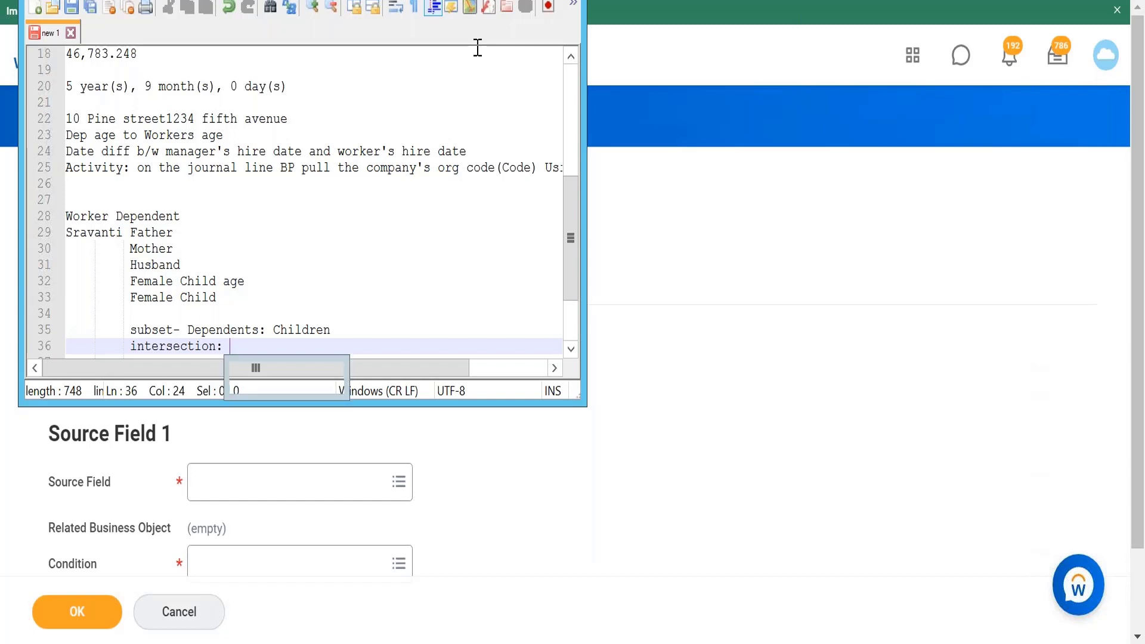
{"action": "type", "text": "Female dee"}
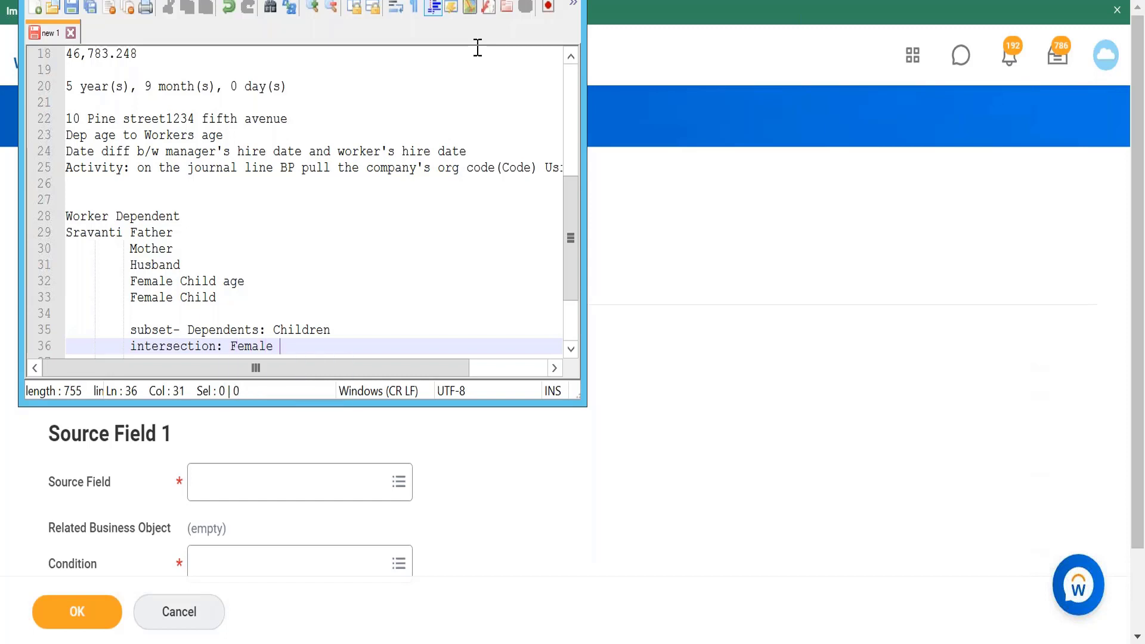
{"action": "key", "text": "BackSpace"}
{"action": "type", "text": "pendents: Malae d"}
{"action": "key", "text": "BackSpace"}
{"action": "key", "text": "BackSpace"}
{"action": "key", "text": "BackSpace"}
{"action": "key", "text": "BackSpace"}
{"action": "type", "text": "e depend"}
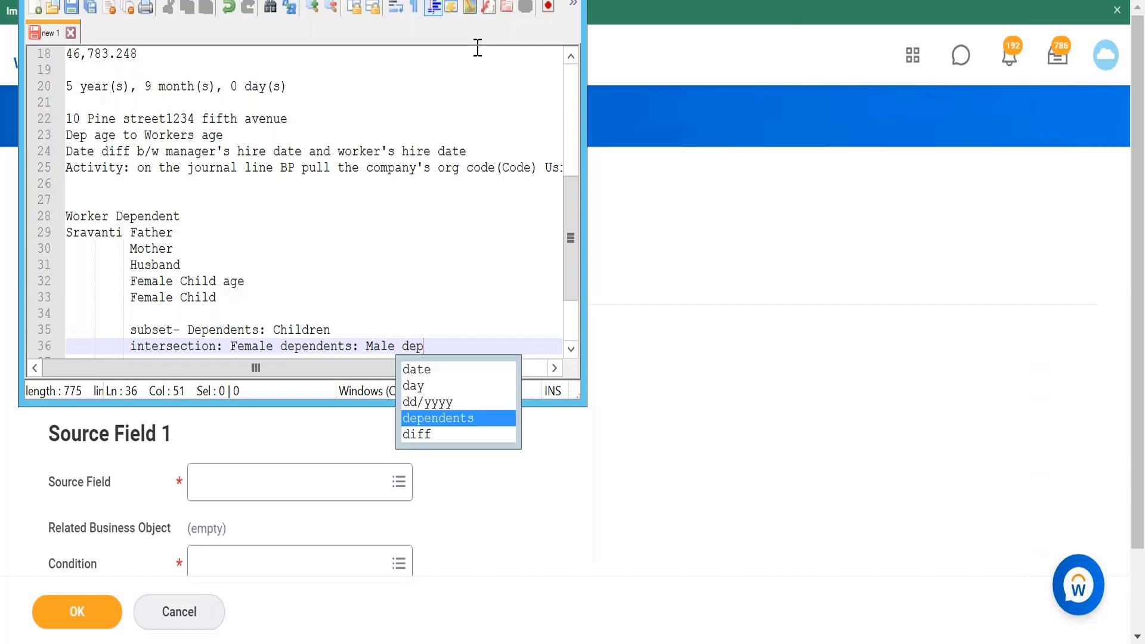
{"action": "type", "text": "ents"}
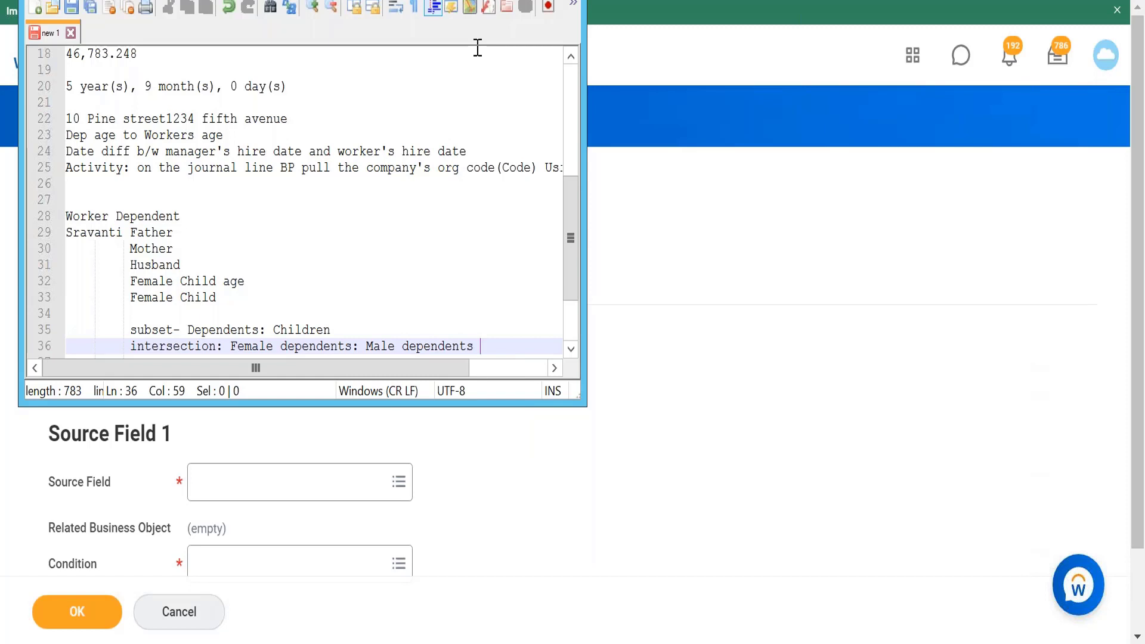
{"action": "type", "text": " Dpendents of type"}
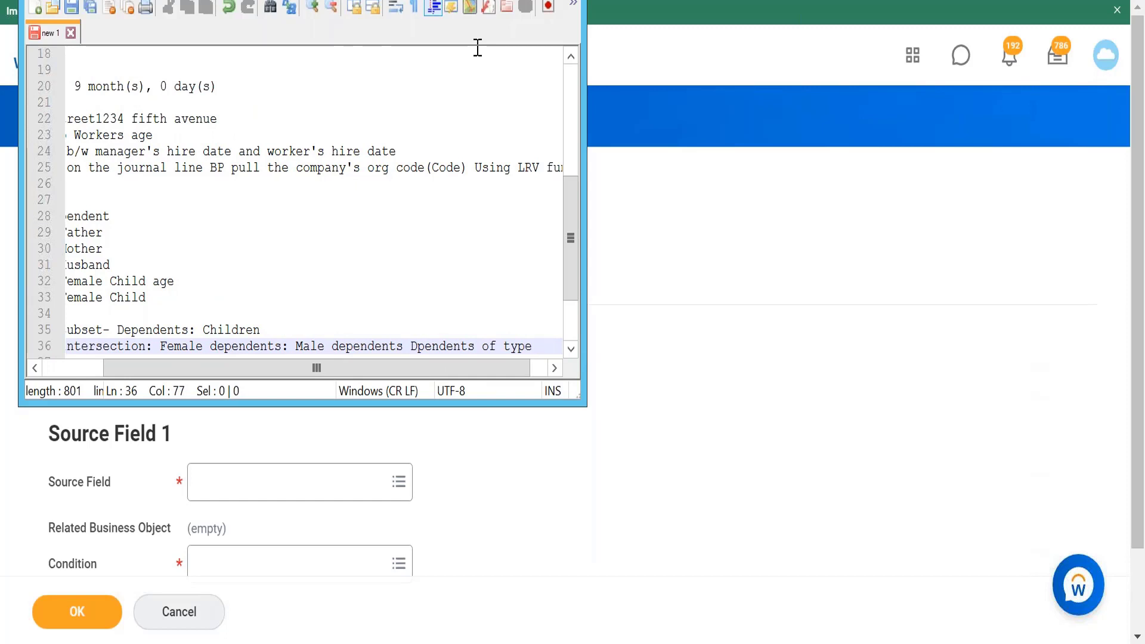
{"action": "type", "text": "parents"}
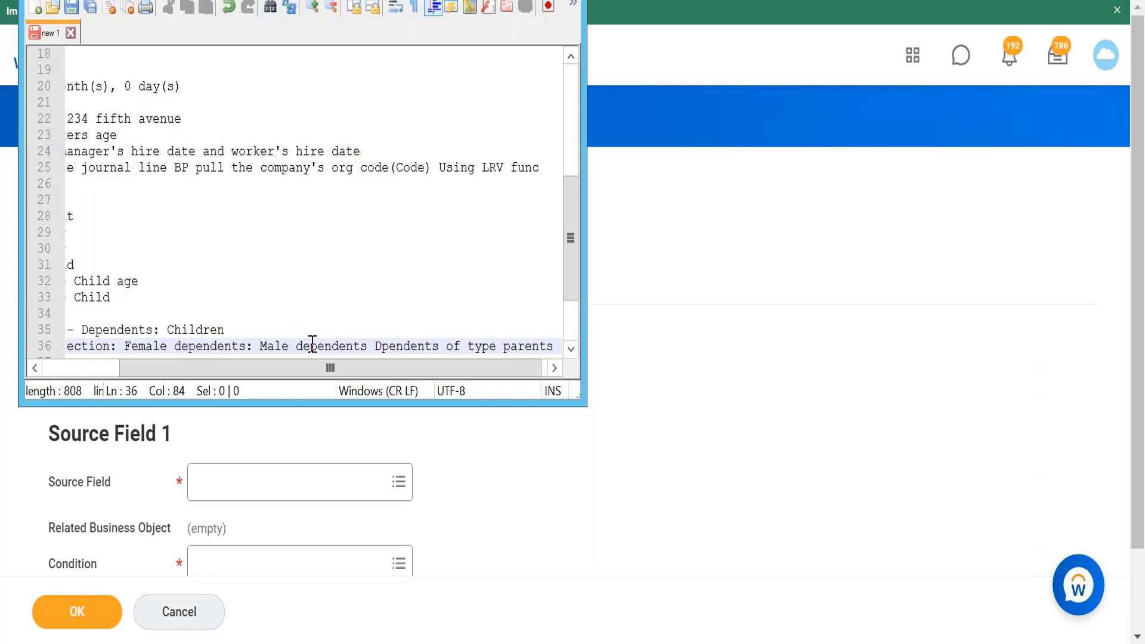
{"action": "left_click", "coordinate": [382, 346]}
{"action": "type", "text": "e"}
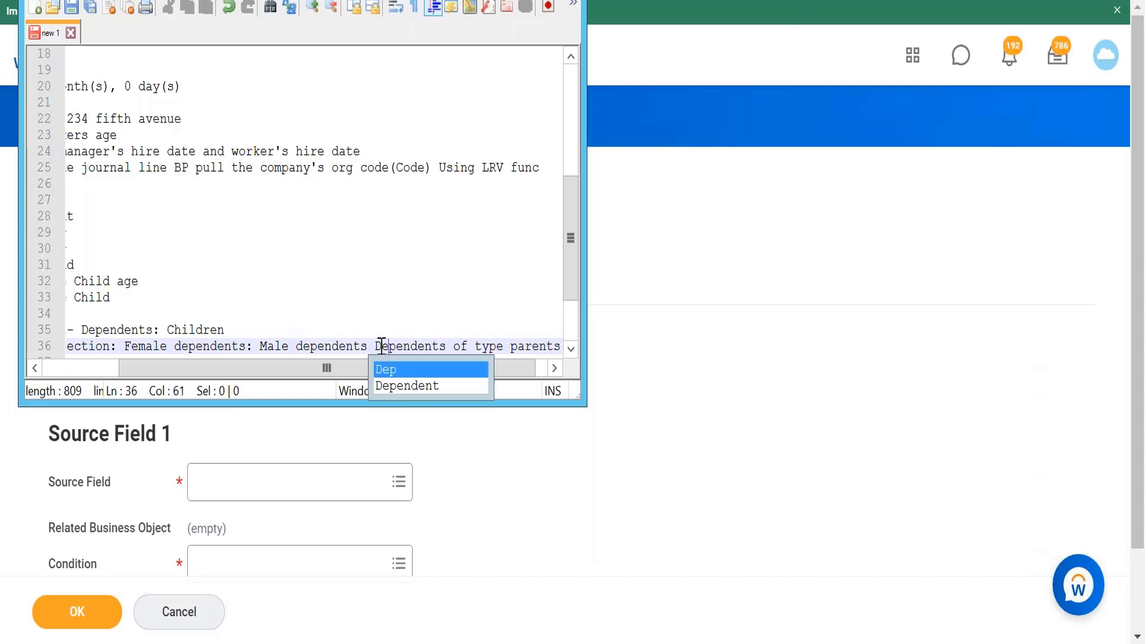
{"action": "left_click", "coordinate": [459, 385]}
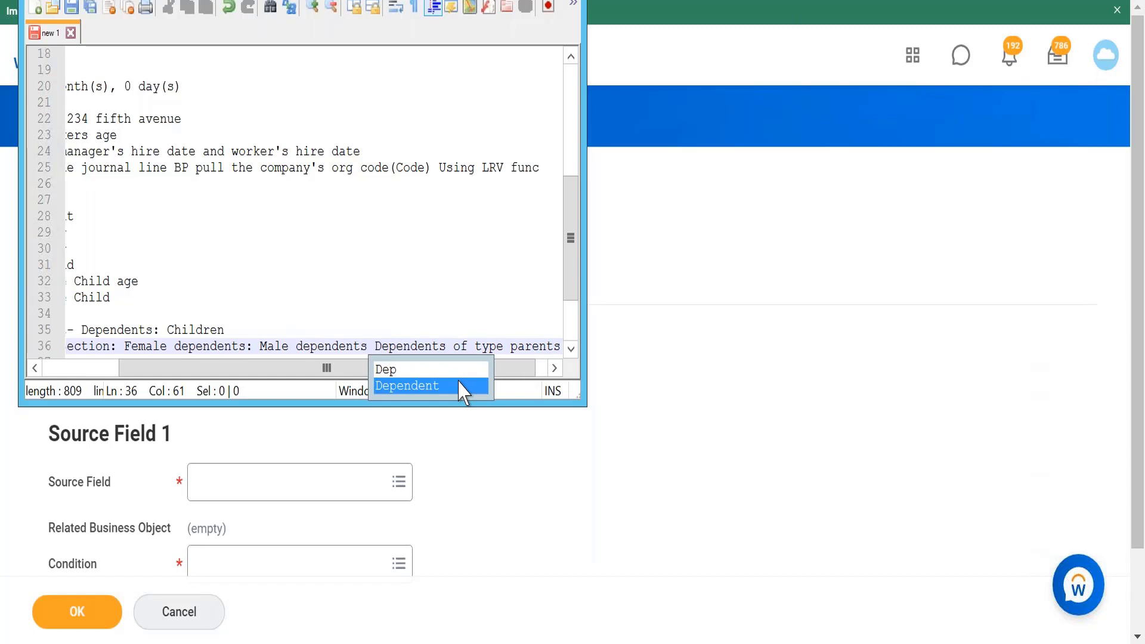
{"action": "left_click", "coordinate": [489, 255]}
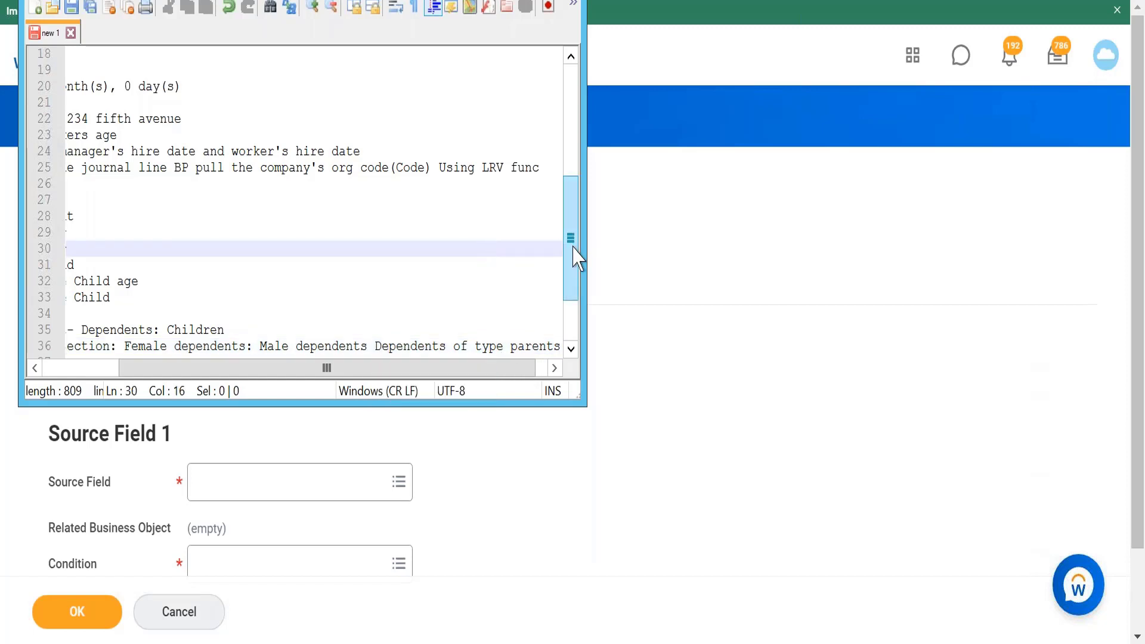
Step: Add a new note line "Except: benefit eligible: benefits enrolled" below the intersection line
{"action": "scroll", "coordinate": [580, 316], "scroll_direction": "down", "scroll_amount": 2}
{"action": "scroll", "coordinate": [580, 317], "scroll_direction": "right", "scroll_amount": 1}
{"action": "scroll", "coordinate": [580, 316], "scroll_direction": "right", "scroll_amount": 2}
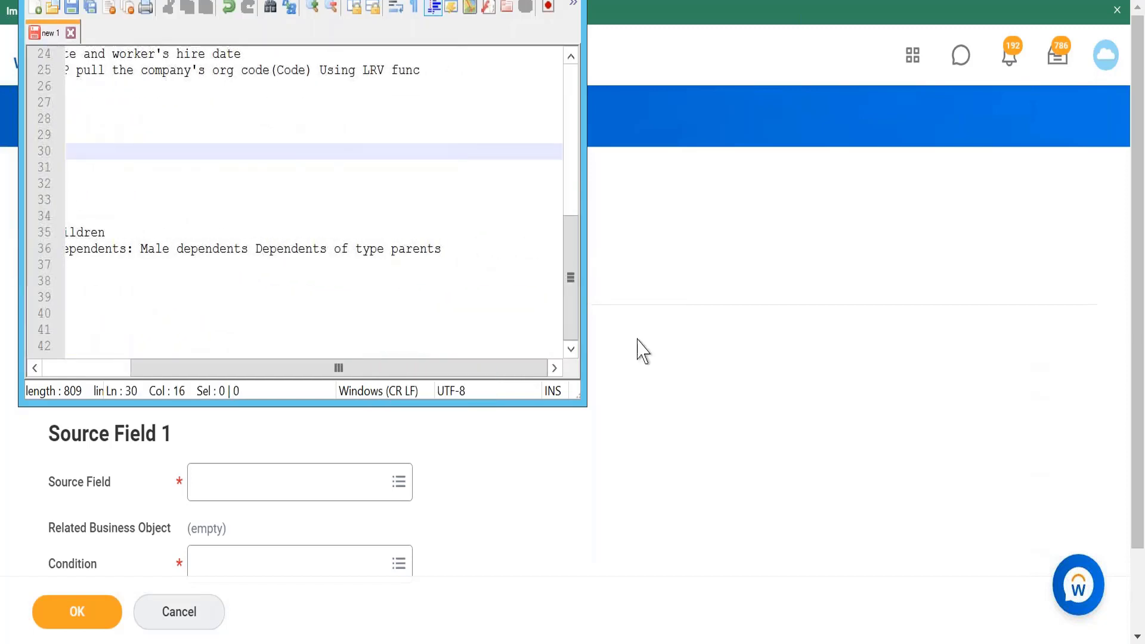
{"action": "left_click", "coordinate": [452, 250]}
{"action": "type", "text": "\\"}
{"action": "key", "text": "BackSpace"}
{"action": "key", "text": "Return"}
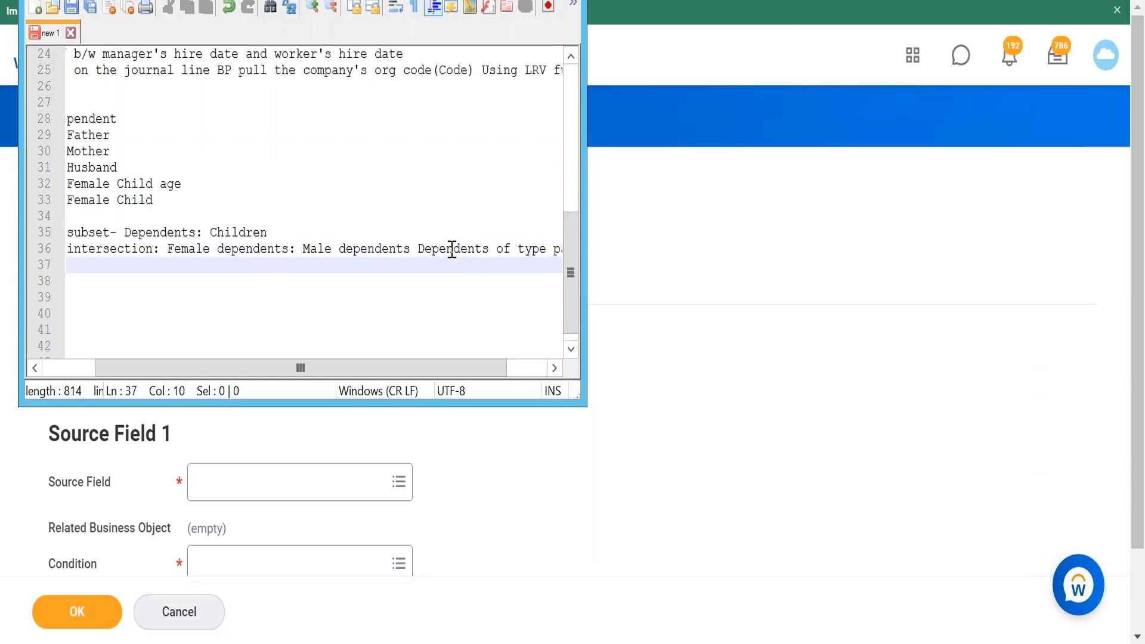
{"action": "type", "text": "Except:"}
{"action": "type", "text": "benefit"}
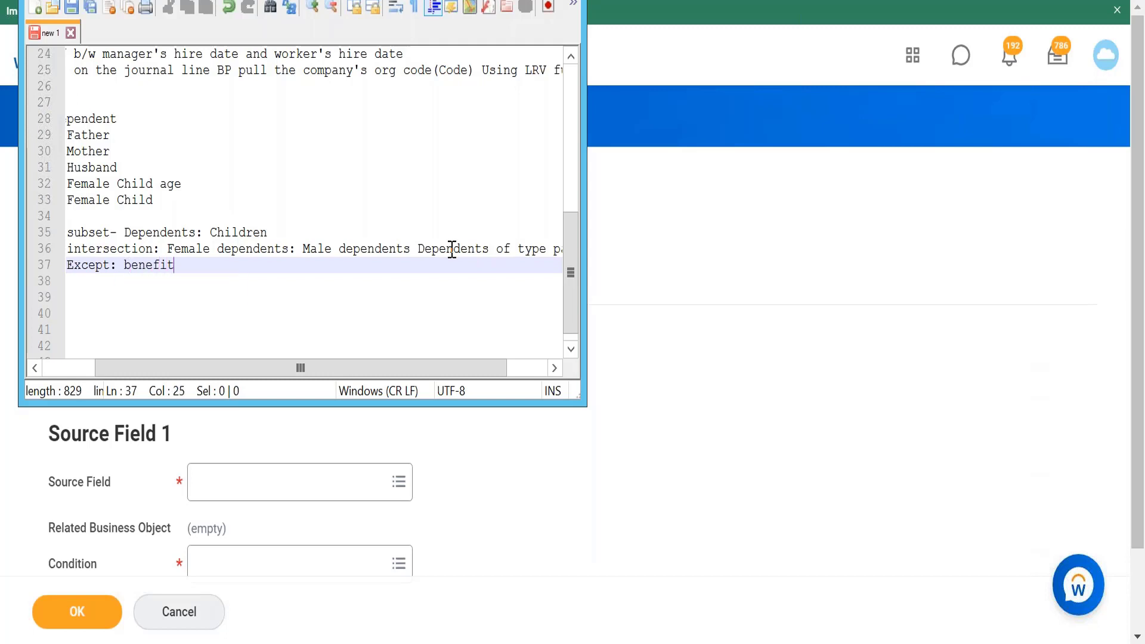
{"action": "type", "text": " eligible"}
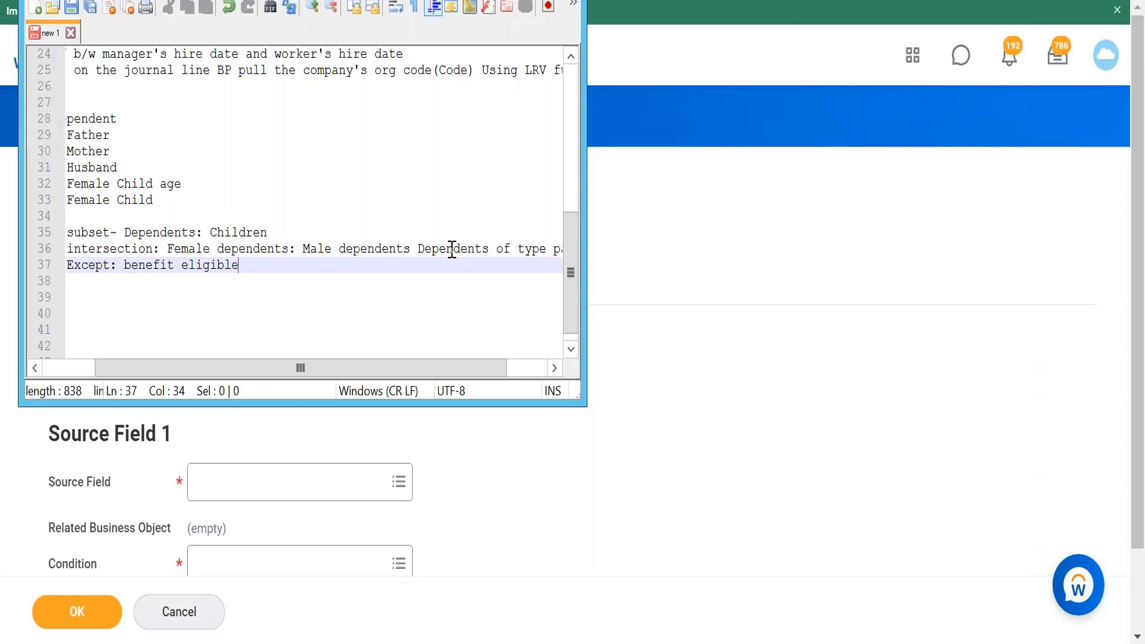
{"action": "type", "text": ": benefi"}
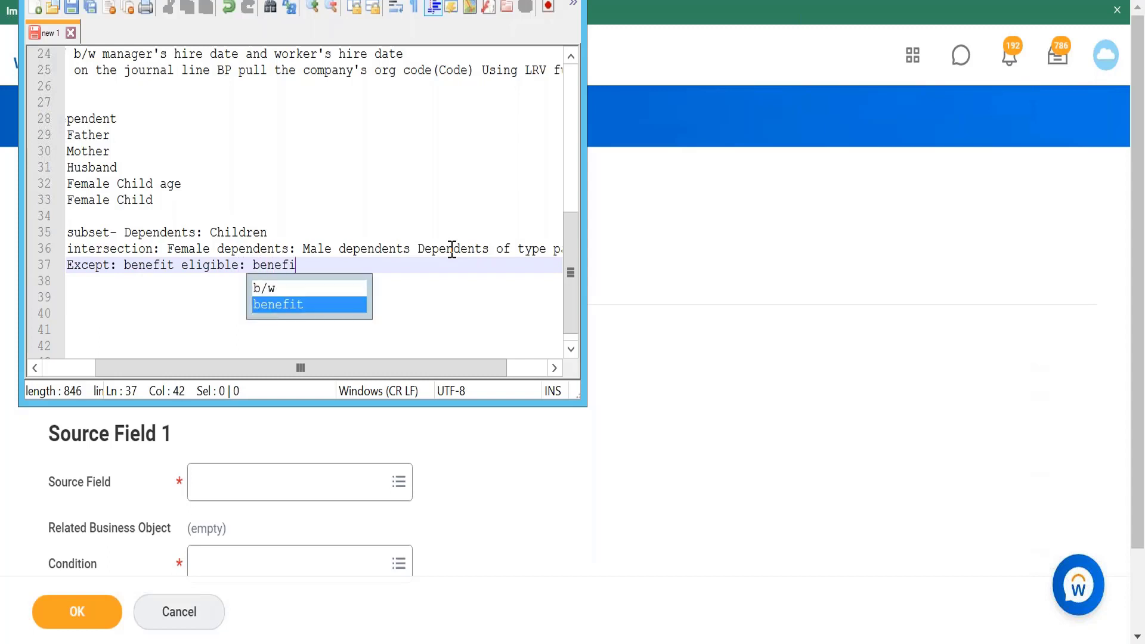
{"action": "type", "text": "ts enrolled"}
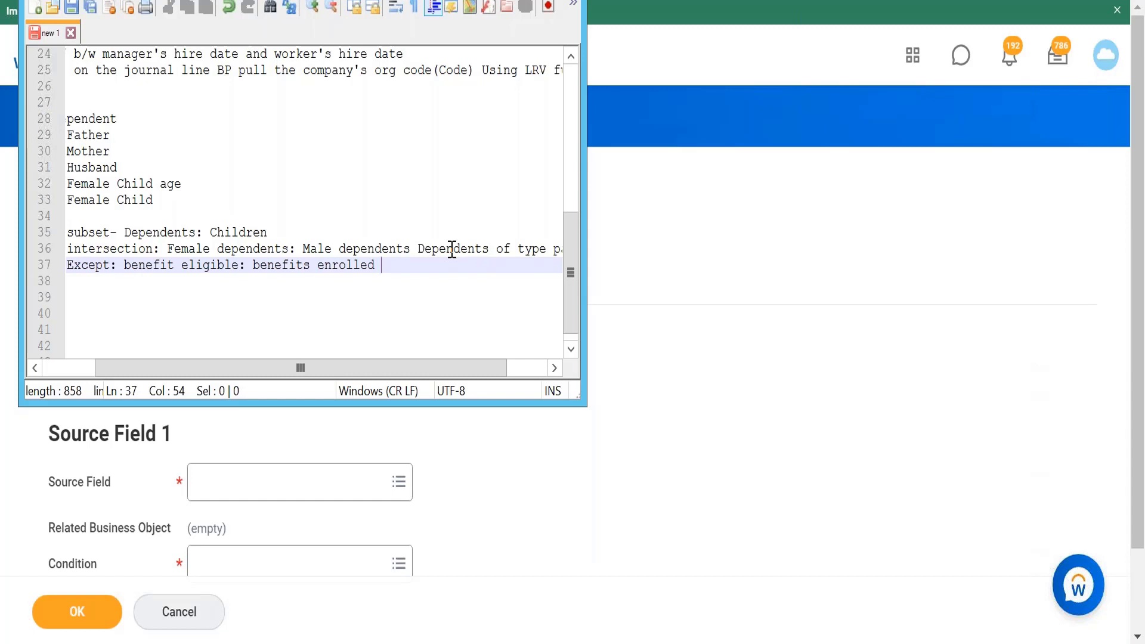
{"action": "key", "text": "Return"}
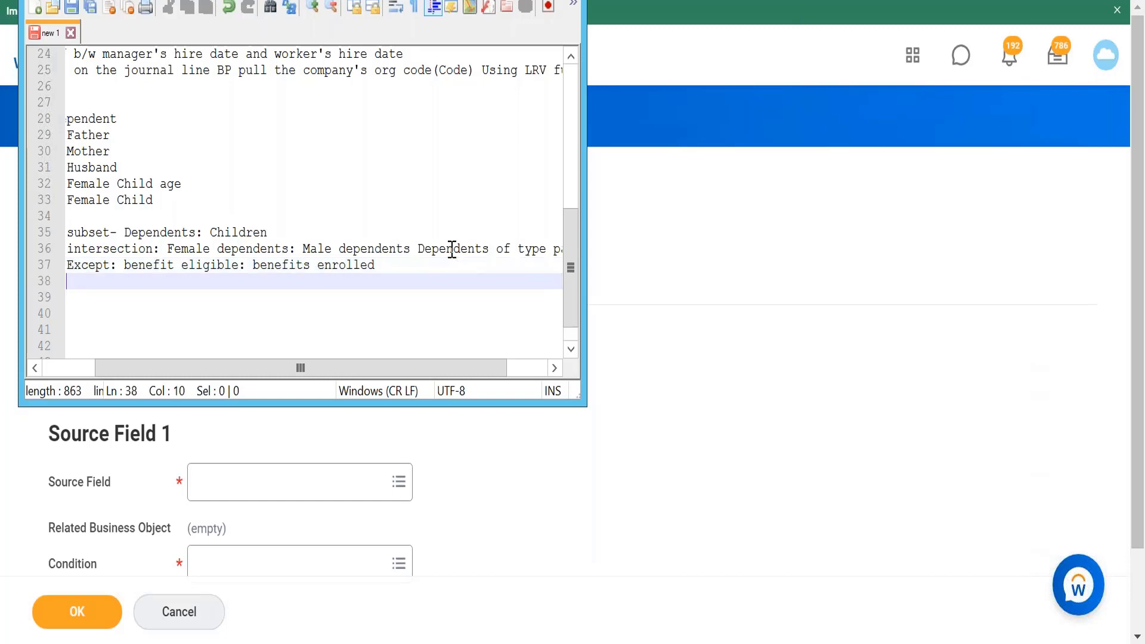
Step: Add the note line "union : Manager, hr partner, Talent partner"
{"action": "type", "text": "unioun"}
{"action": "key", "text": "BackSpace"}
{"action": "key", "text": "BackSpace"}
{"action": "type", "text": "n :"}
{"action": "type", "text": "Manager, hr partner, Talent "}
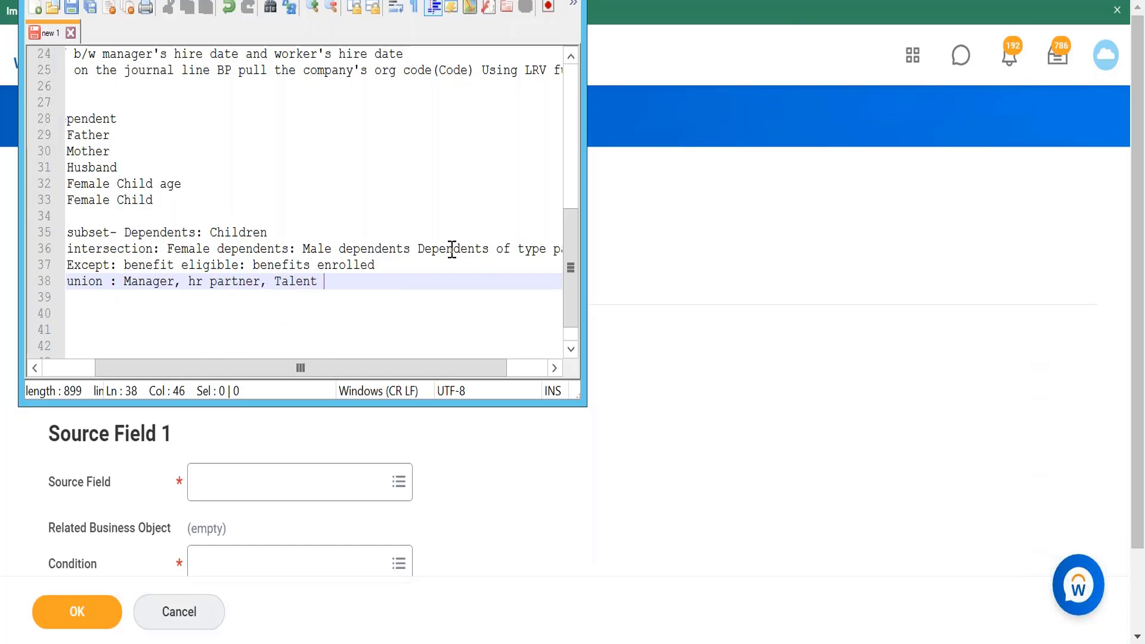
{"action": "type", "text": "partner"}
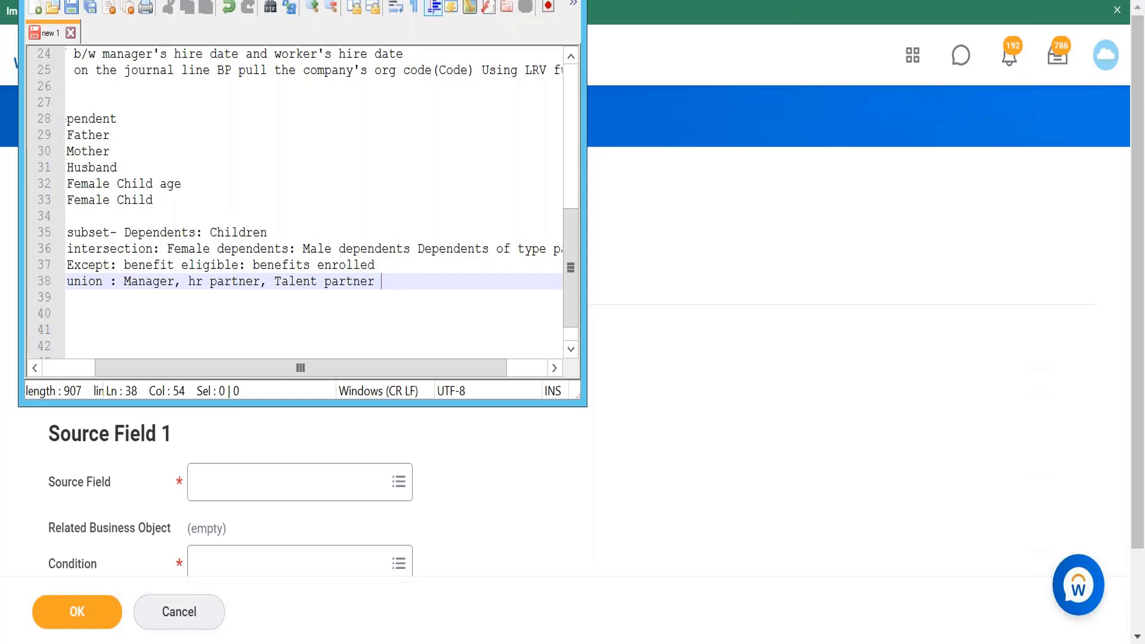
Step: Return to the calculated field form and set the Operation Type to Subset
{"action": "key", "text": "alt+Tab"}
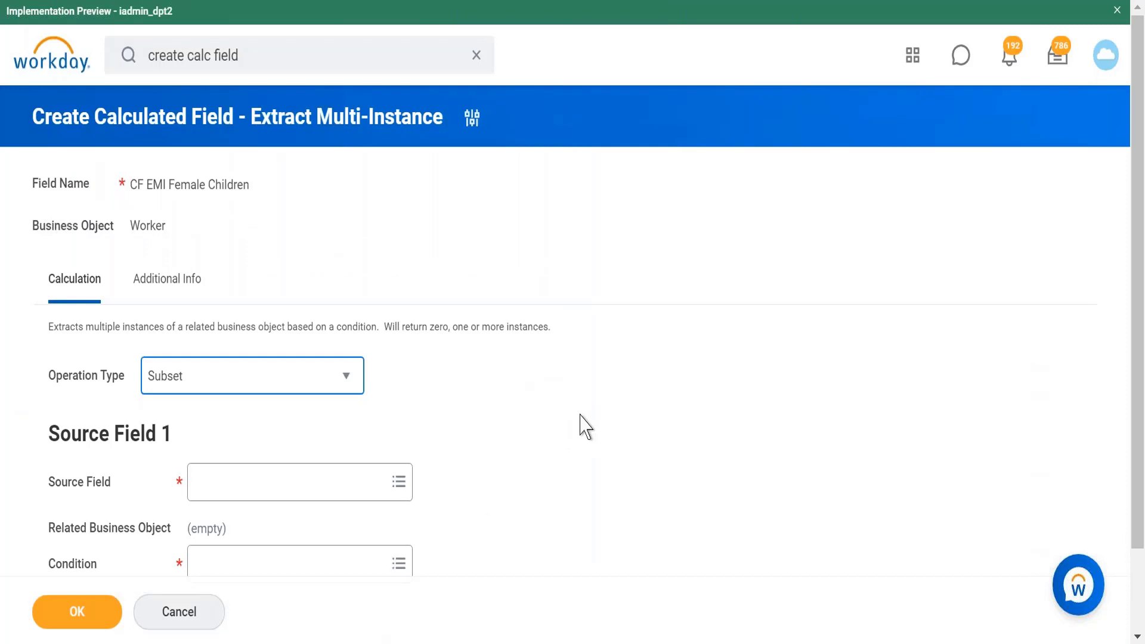
{"action": "scroll", "coordinate": [585, 426], "scroll_direction": "down", "scroll_amount": 2}
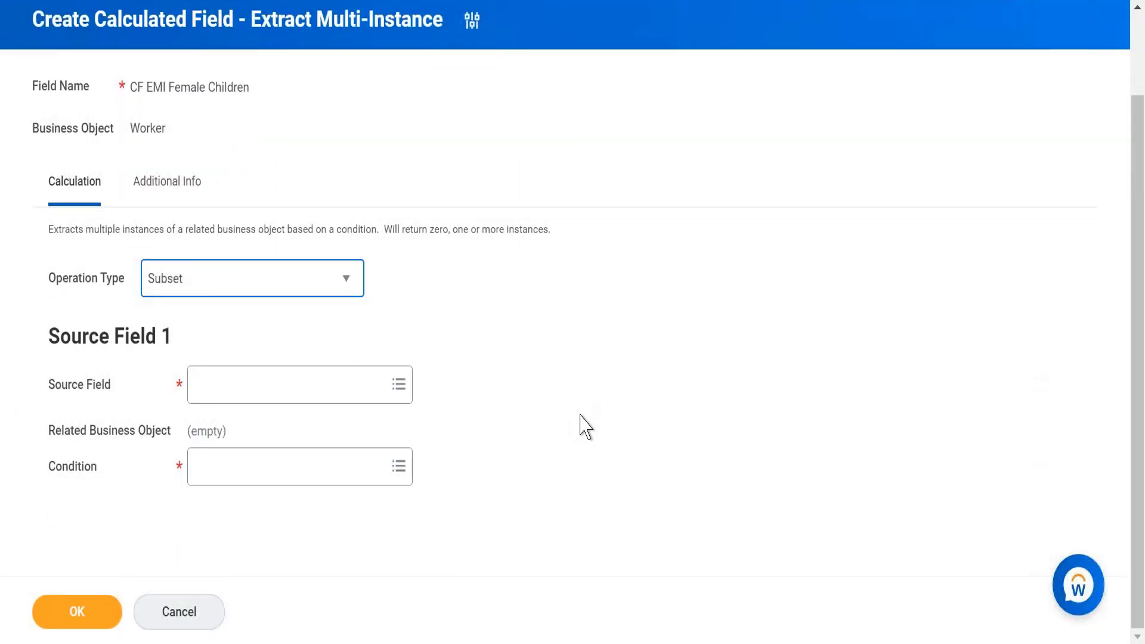
{"action": "left_click", "coordinate": [343, 280]}
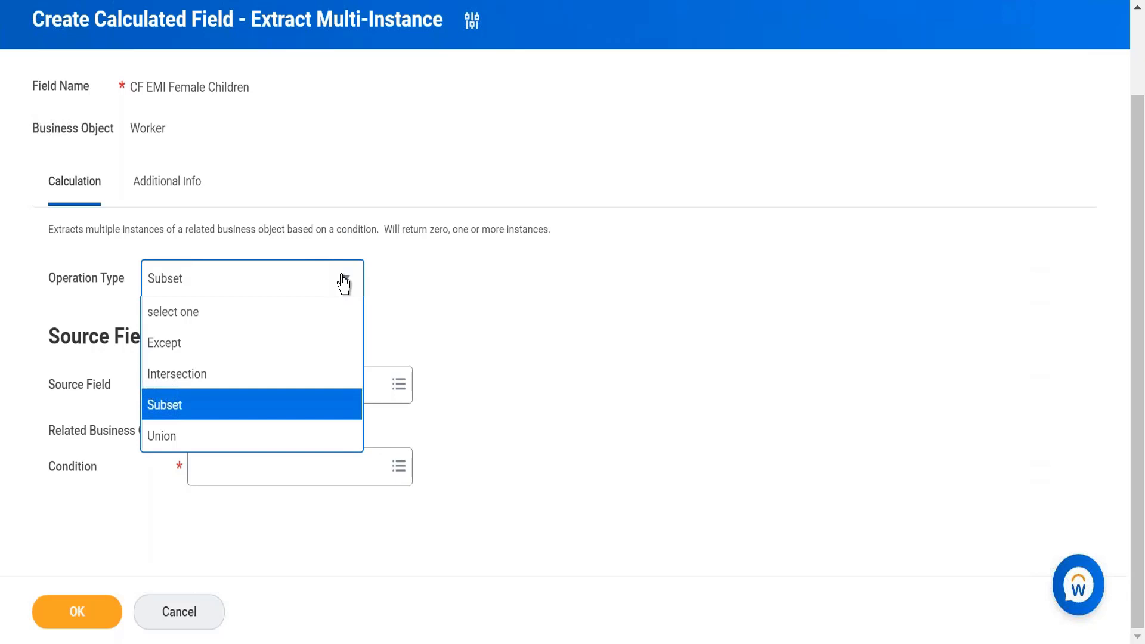
{"action": "left_click", "coordinate": [317, 412]}
Step: Search for dependent and choose Dependents as Source Field 1, then open the Condition field
{"action": "left_click", "coordinate": [366, 393]}
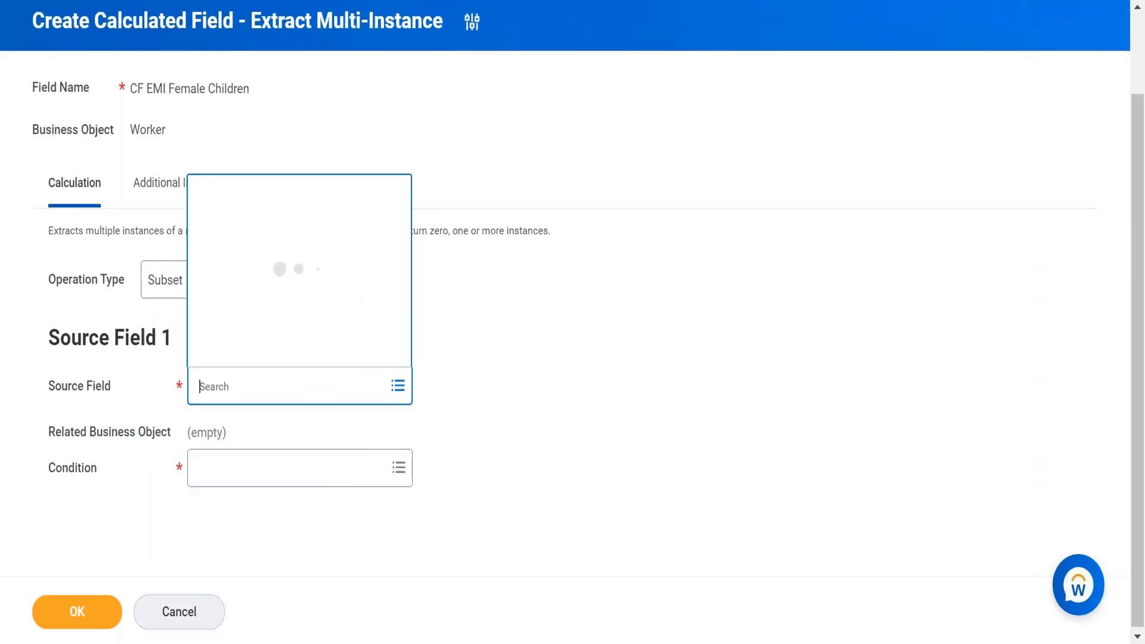
{"action": "type", "text": "dependent"}
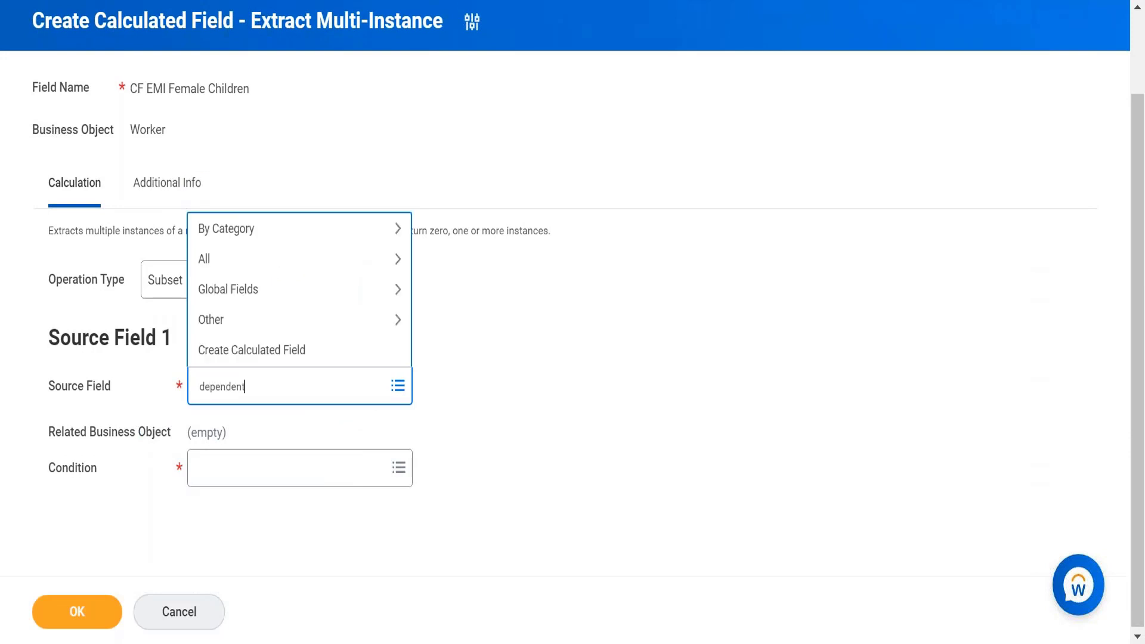
{"action": "key", "text": "Return"}
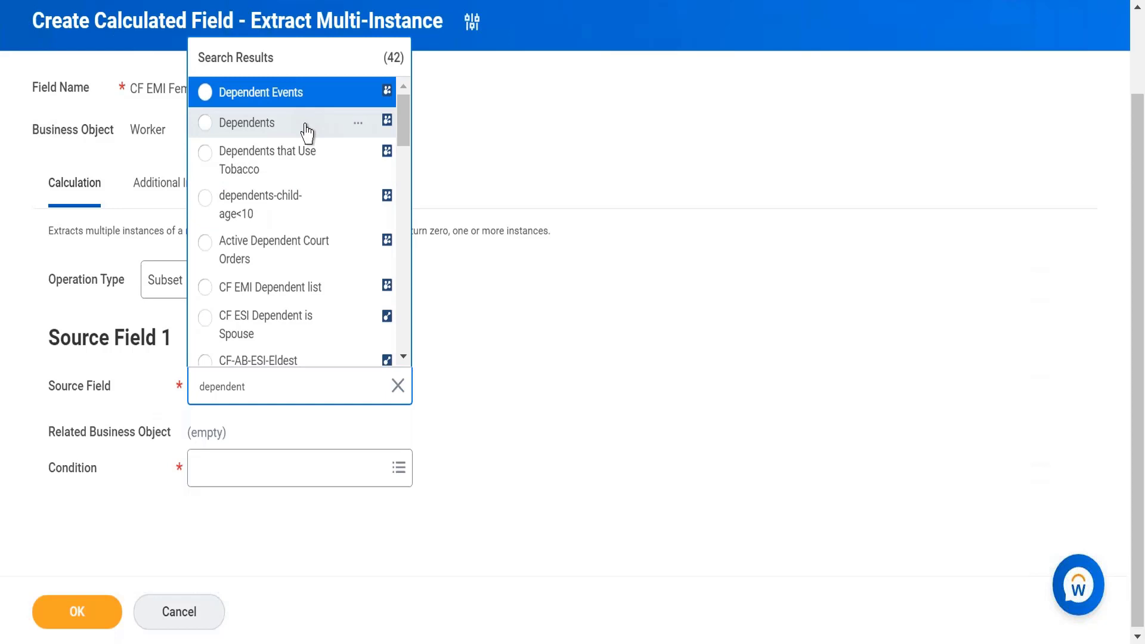
{"action": "left_click", "coordinate": [307, 126]}
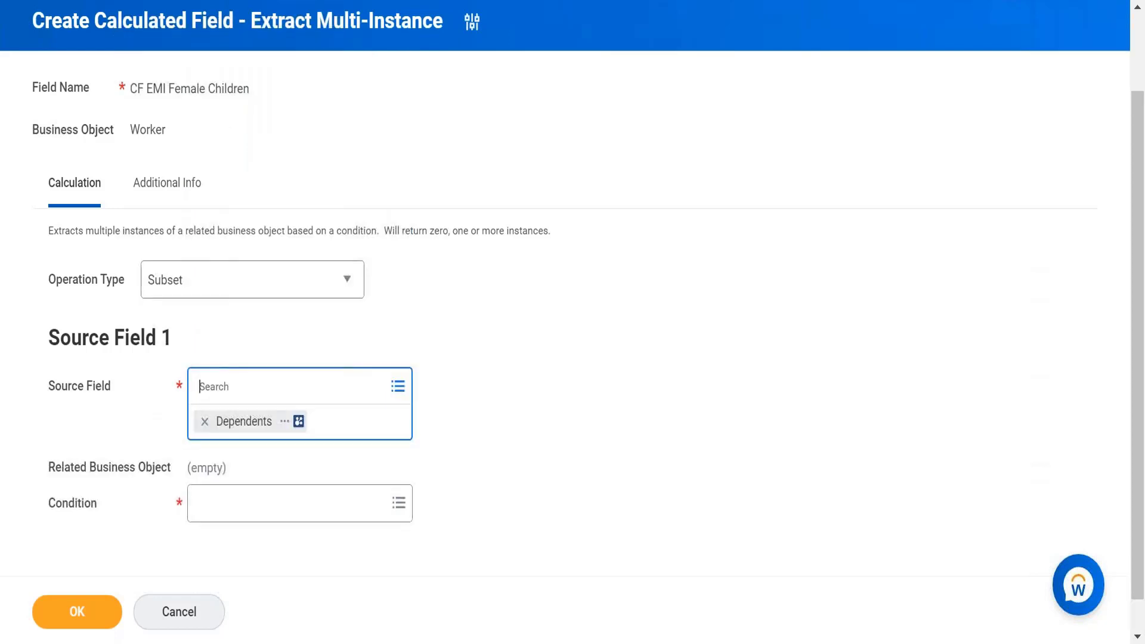
{"action": "left_click", "coordinate": [366, 517]}
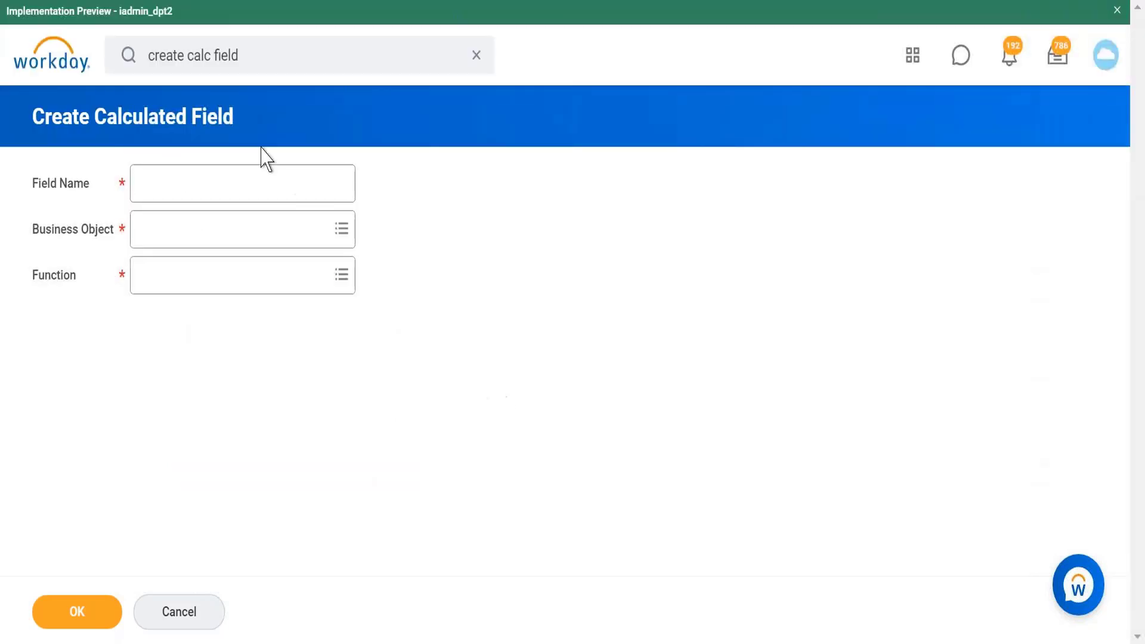
{"action": "left_click", "coordinate": [278, 179]}
{"action": "type", "text": "CF "}
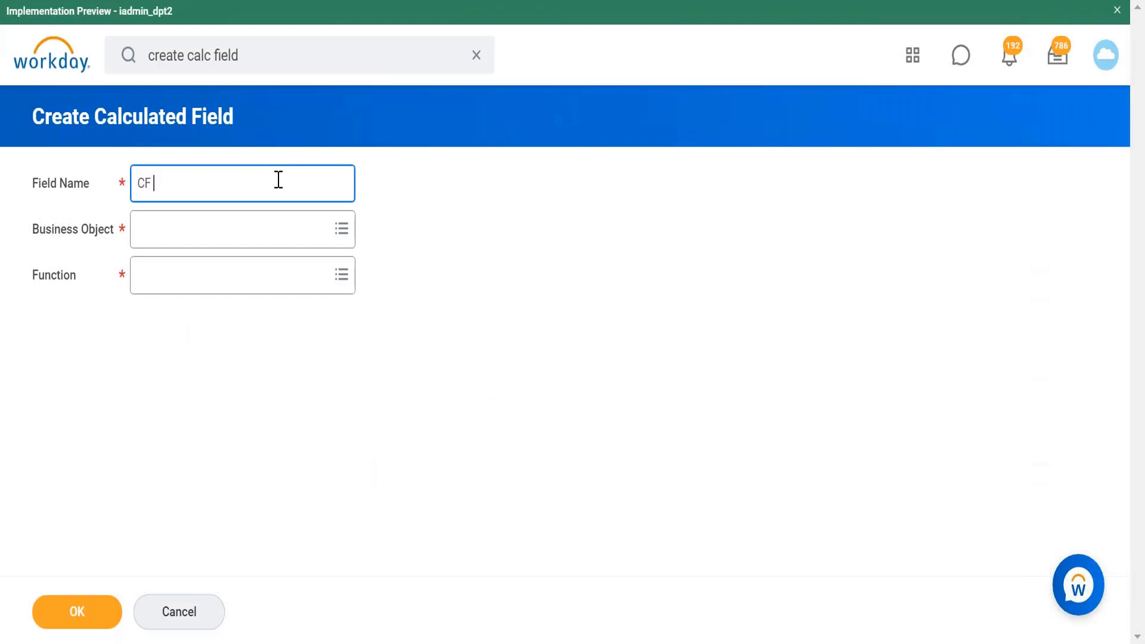
{"action": "type", "text": "T/f Female Children"}
{"action": "left_click", "coordinate": [281, 228]}
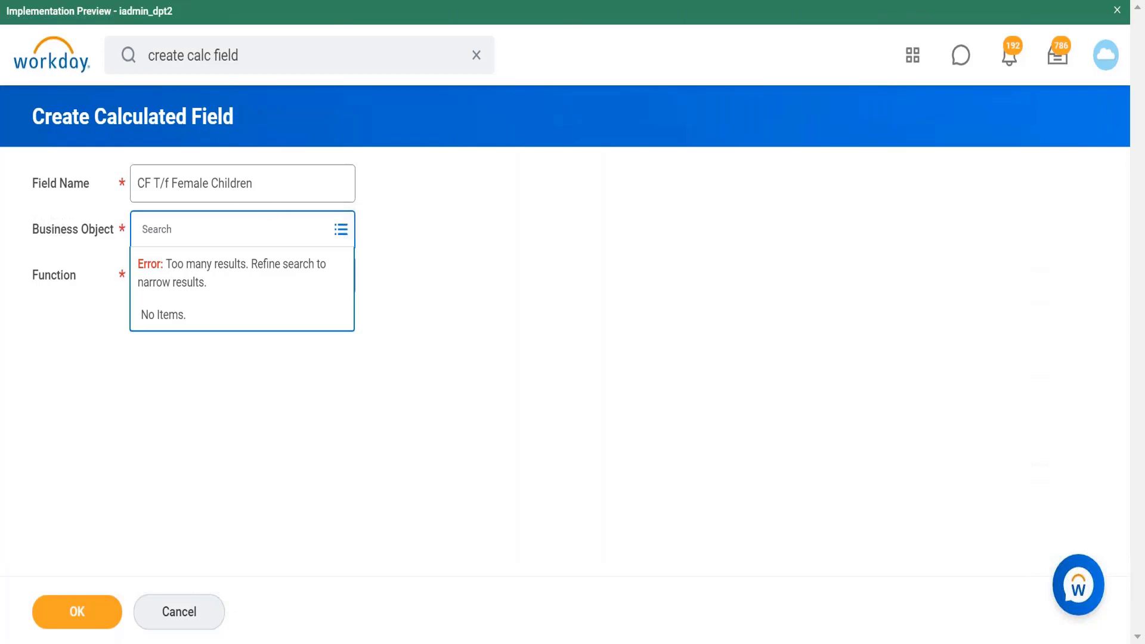
{"action": "key", "text": "alt+Left"}
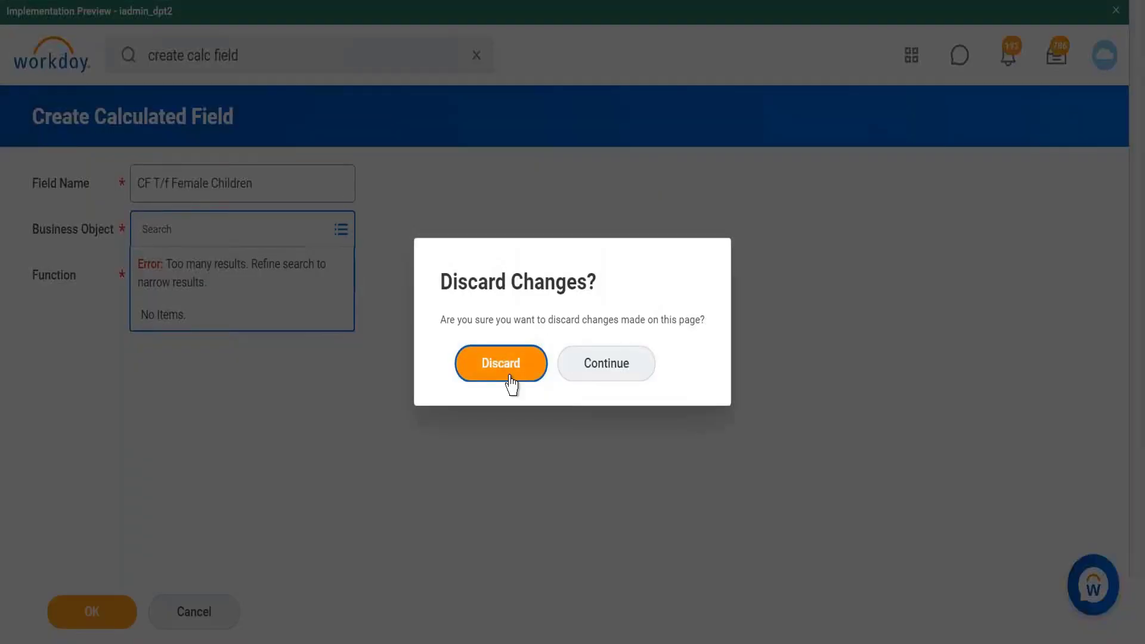
{"action": "left_click", "coordinate": [504, 364]}
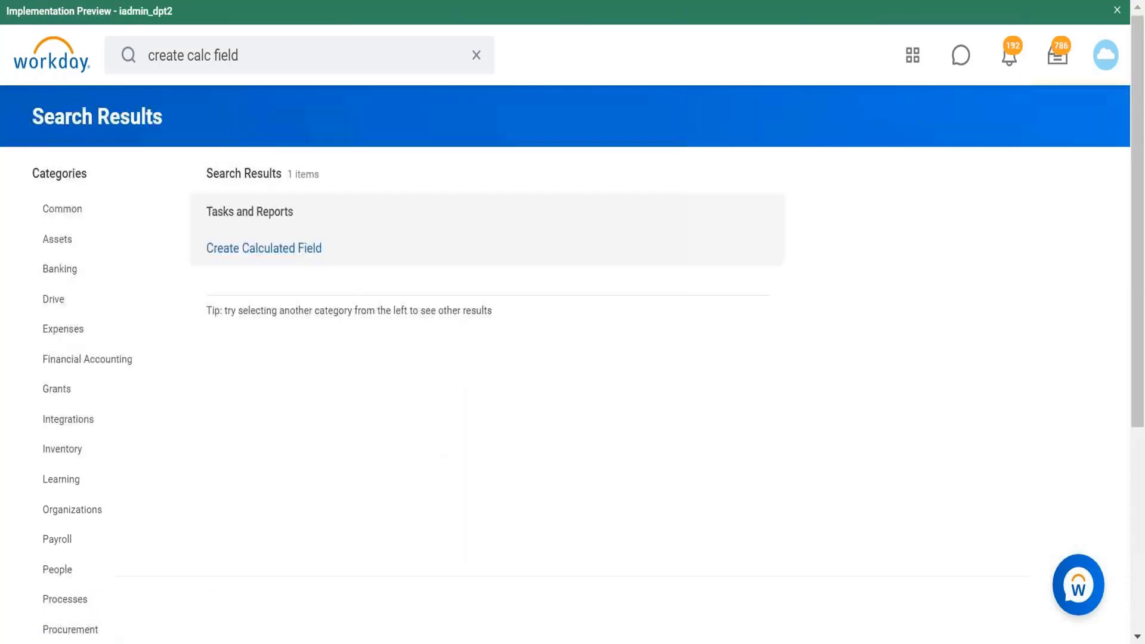
Step: Reopen Create Calculated Field and name the new field CF EMI Female Children
{"action": "left_click", "coordinate": [286, 253]}
{"action": "left_click", "coordinate": [285, 184]}
{"action": "type", "text": "CF"}
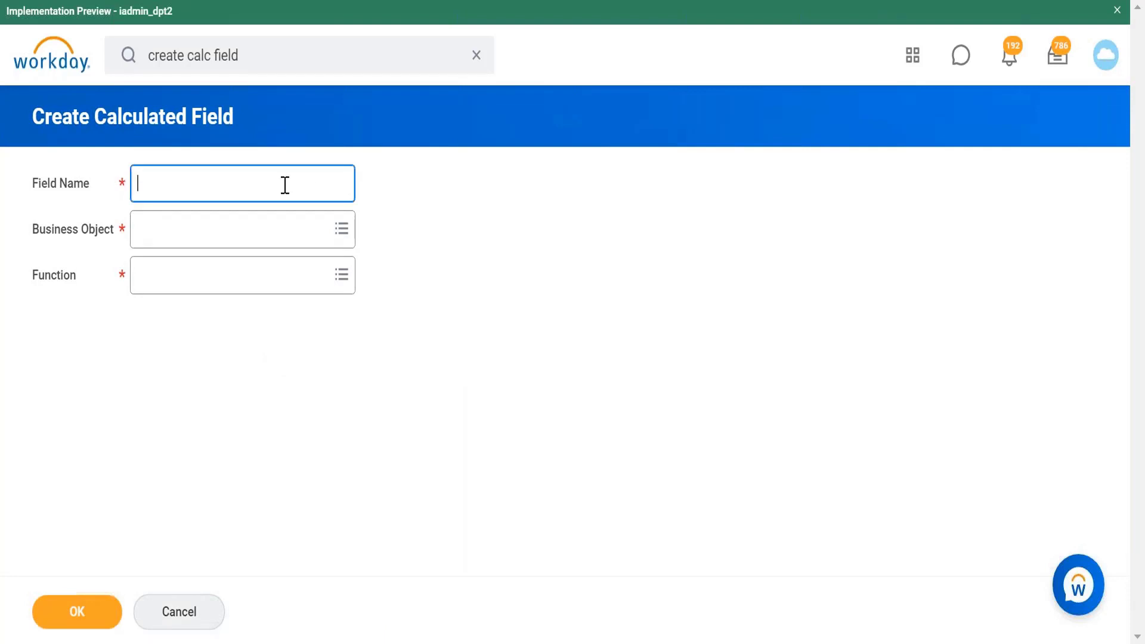
{"action": "type", "text": " EMI Female Children"}
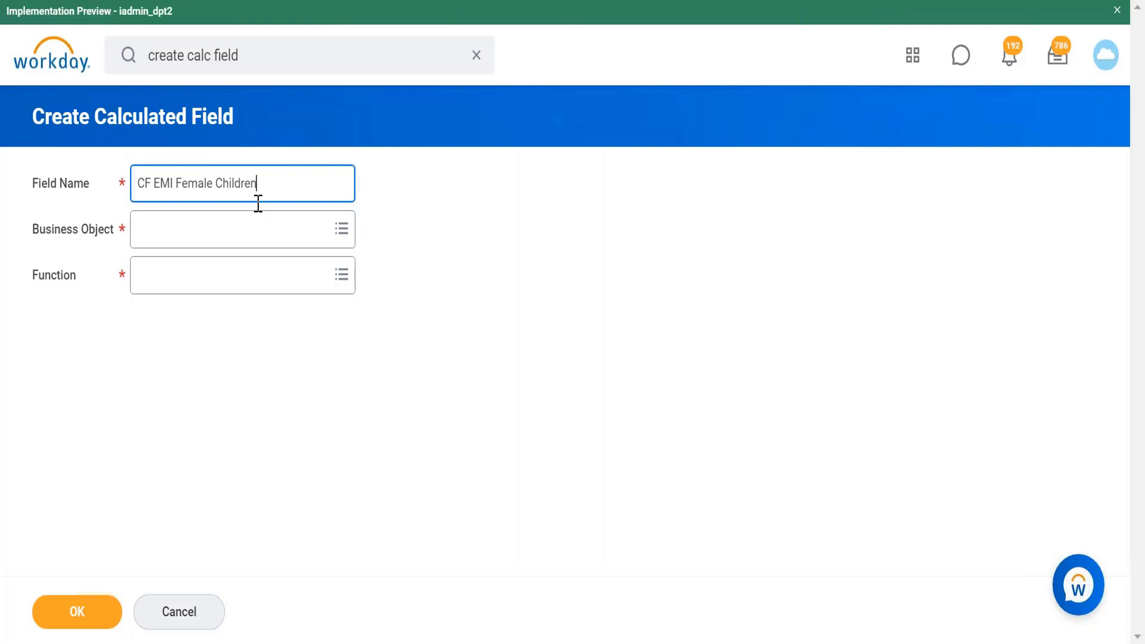
Step: Search for worker and set the Business Object to Worker
{"action": "left_click", "coordinate": [257, 244]}
{"action": "type", "text": "w"}
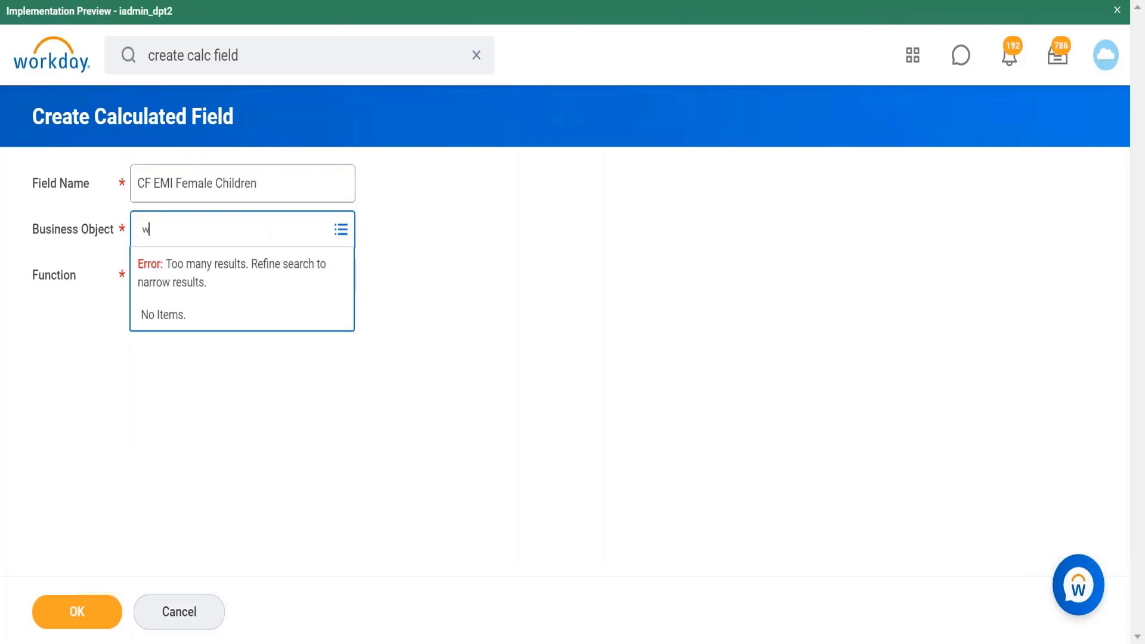
{"action": "type", "text": "orker"}
{"action": "key", "text": "Return"}
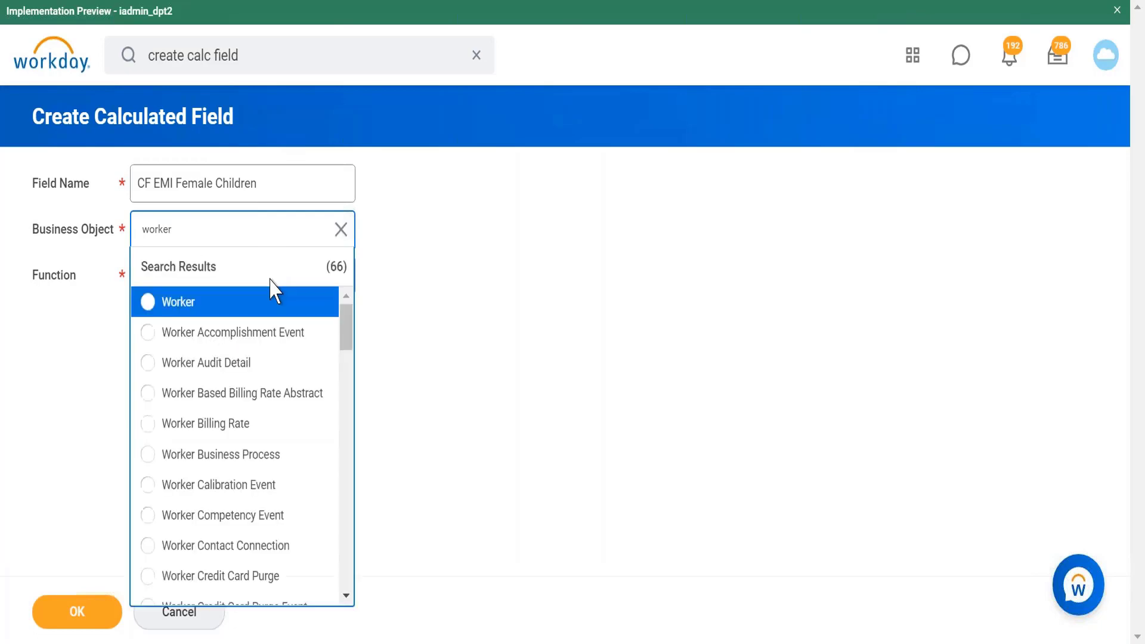
{"action": "left_click", "coordinate": [281, 302]}
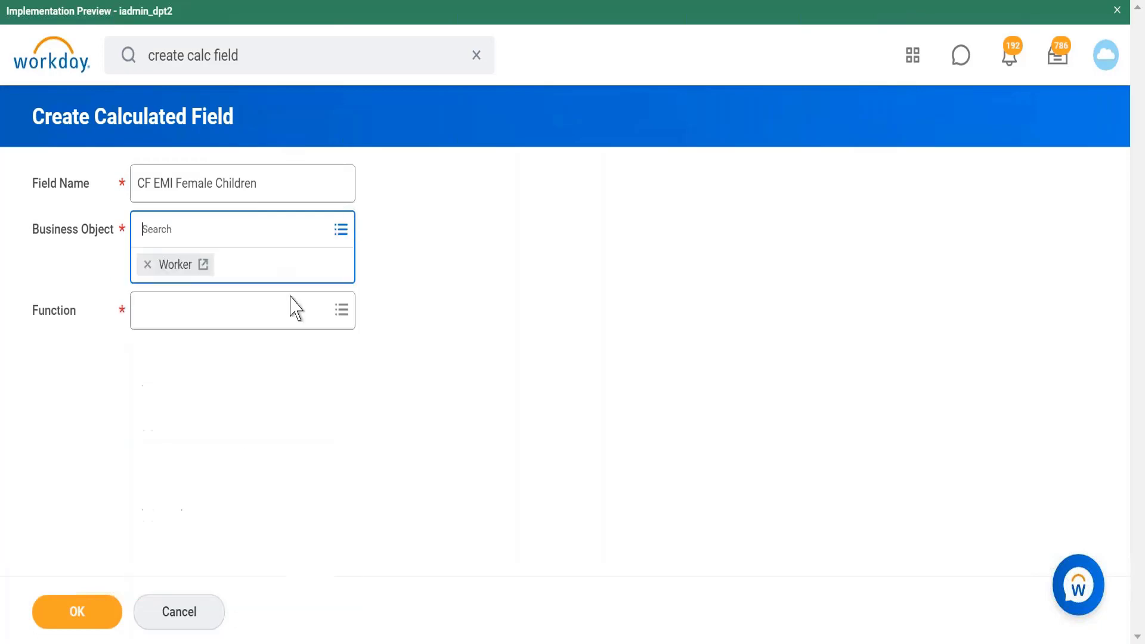
Step: Choose Extract Multi-Instance as the function and confirm the new calculated field
{"action": "left_click", "coordinate": [339, 284]}
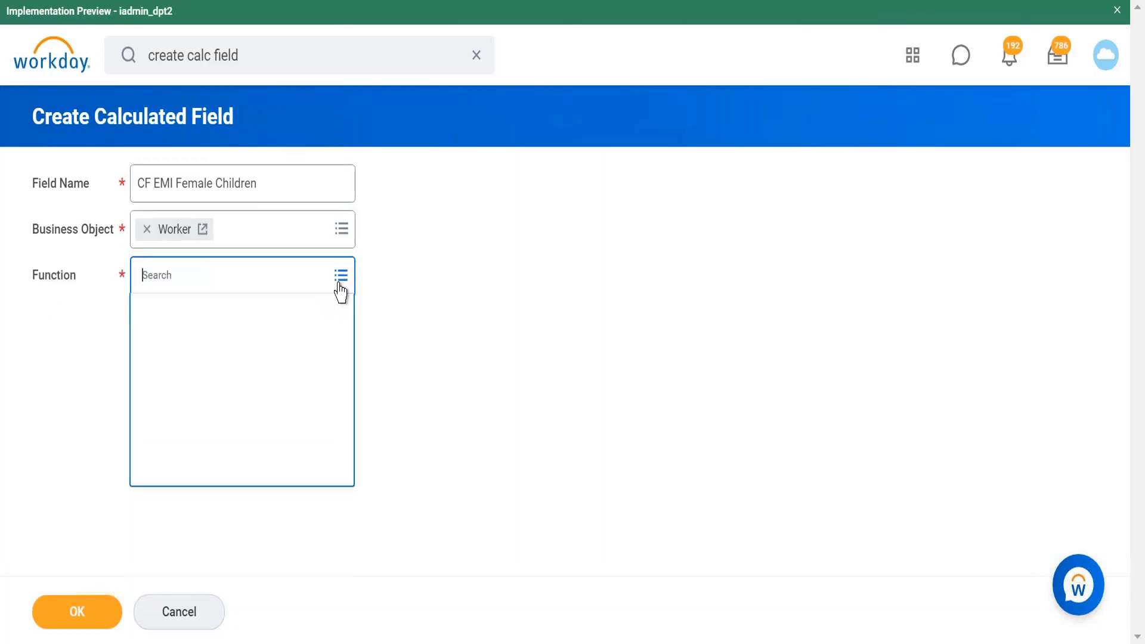
{"action": "left_click_drag", "start_coordinate": [345, 345], "coordinate": [340, 401]}
{"action": "left_click", "coordinate": [237, 486]}
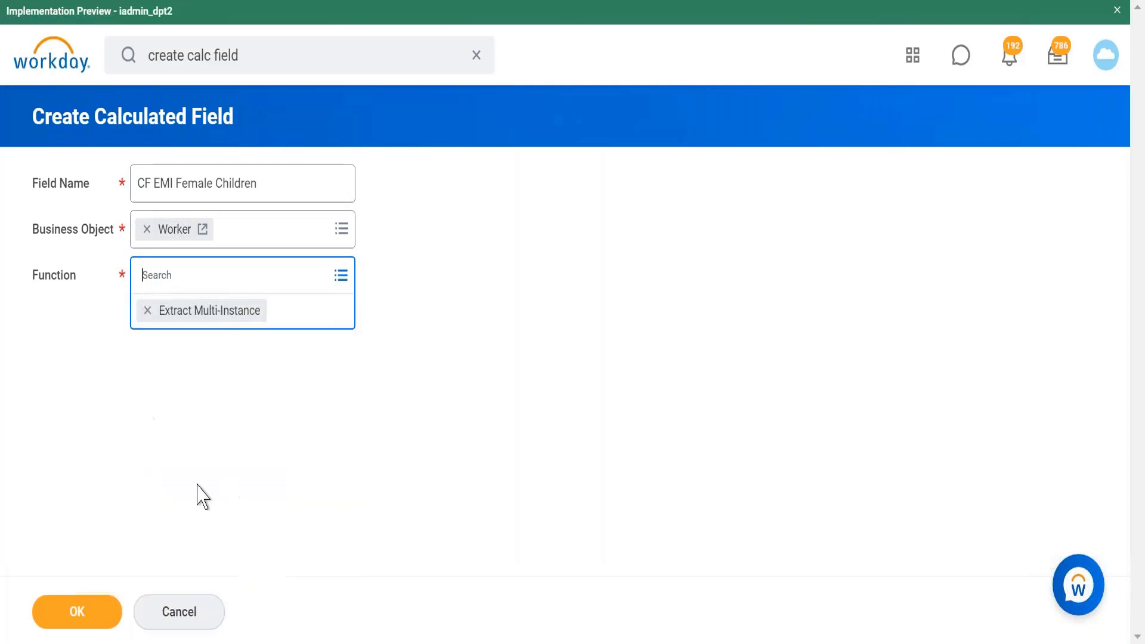
{"action": "left_click", "coordinate": [86, 619]}
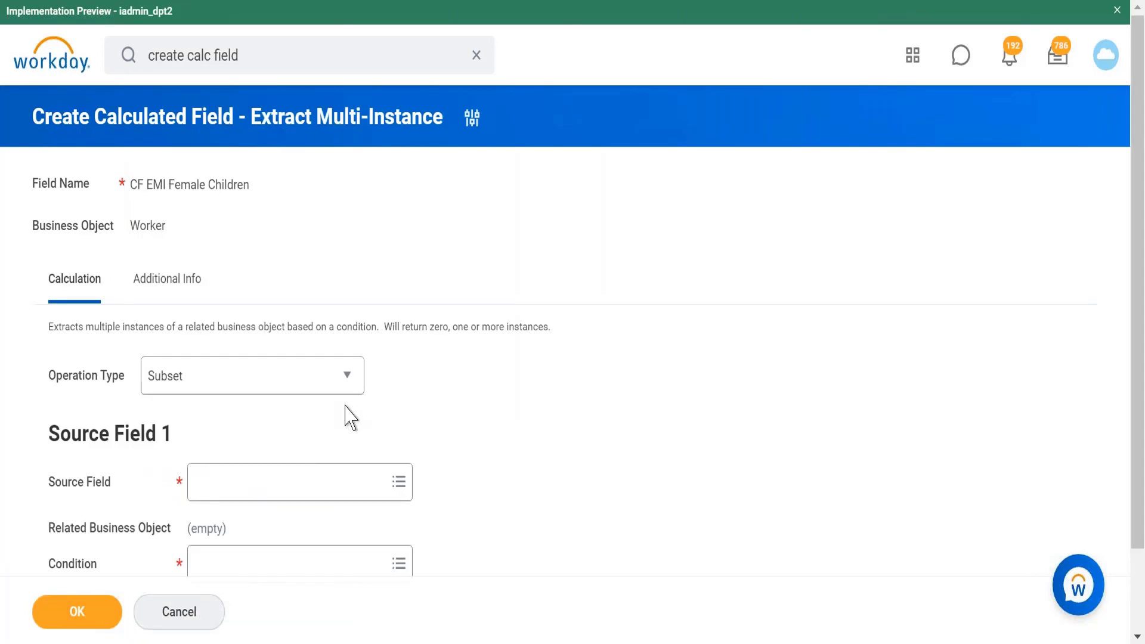
Step: Set the Operation Type's Source Field 1 to Dependents by searching for dependent
{"action": "scroll", "coordinate": [348, 417], "scroll_direction": "down", "scroll_amount": 2}
{"action": "left_click", "coordinate": [331, 388]}
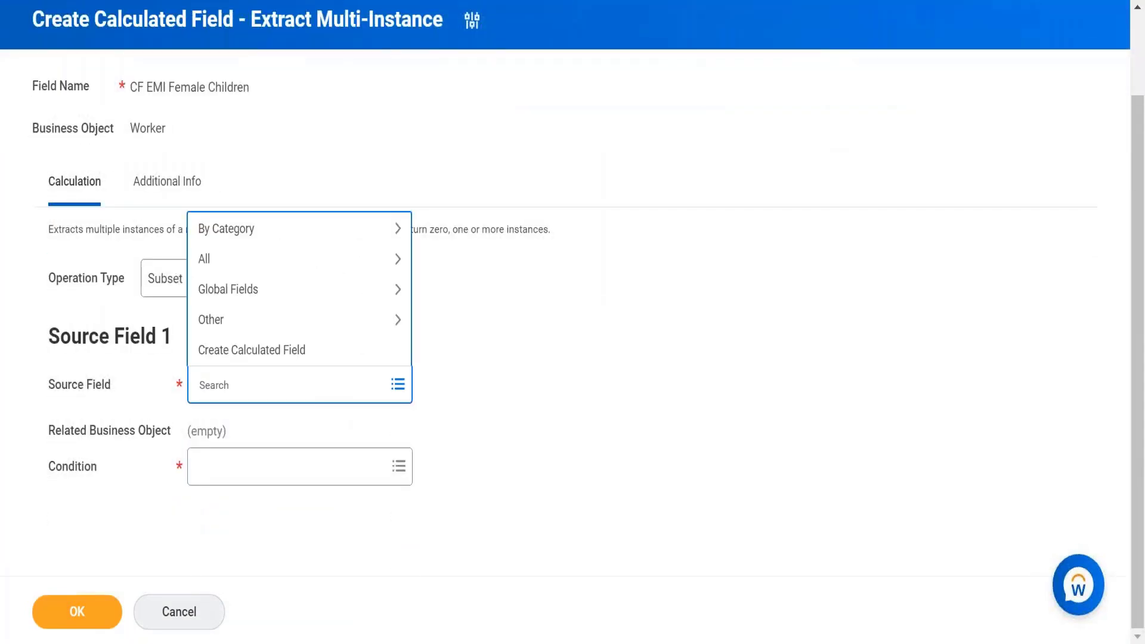
{"action": "type", "text": "depr"}
{"action": "type", "text": "ndent"}
{"action": "key", "text": "Return"}
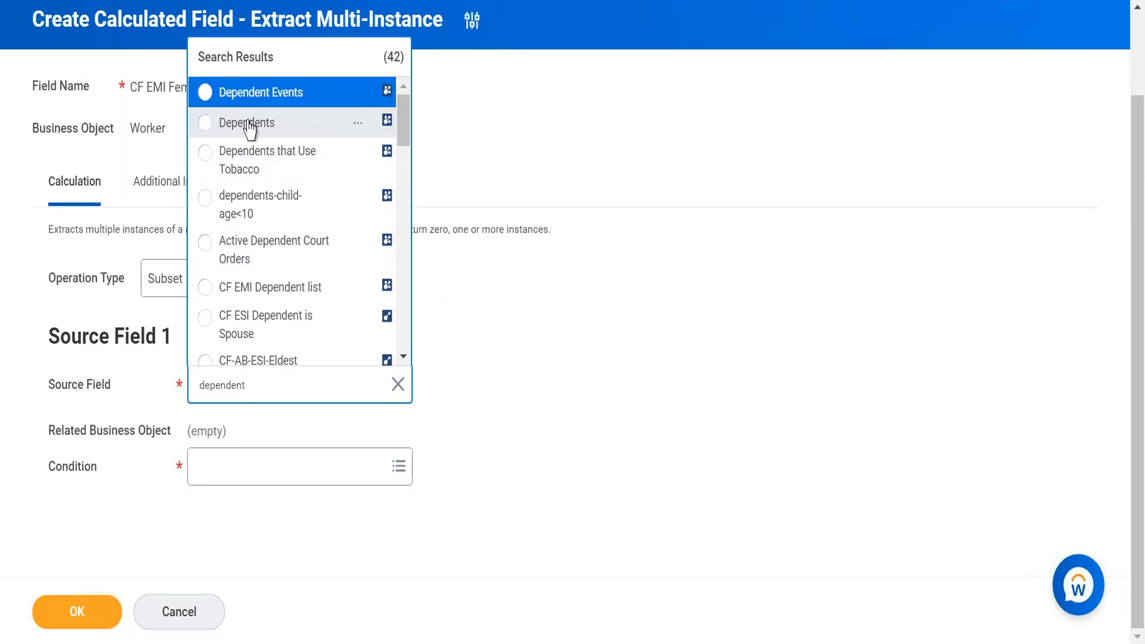
{"action": "left_click", "coordinate": [249, 125]}
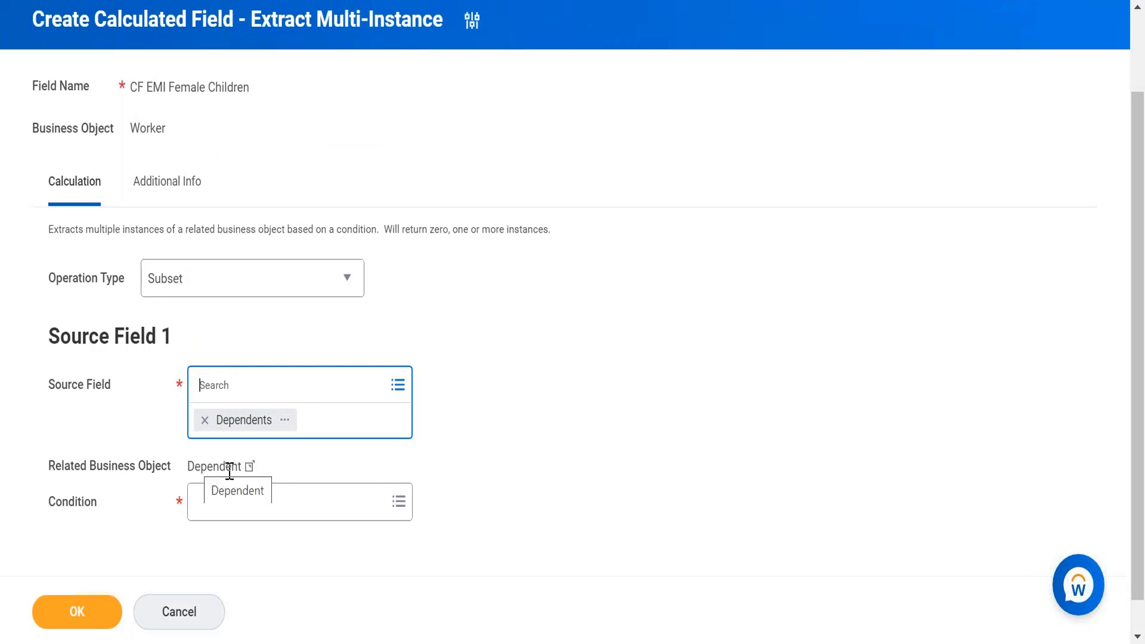
Step: Create a new calculated field from the Condition prompt and name it CF T/F Female children
{"action": "left_click", "coordinate": [258, 504]}
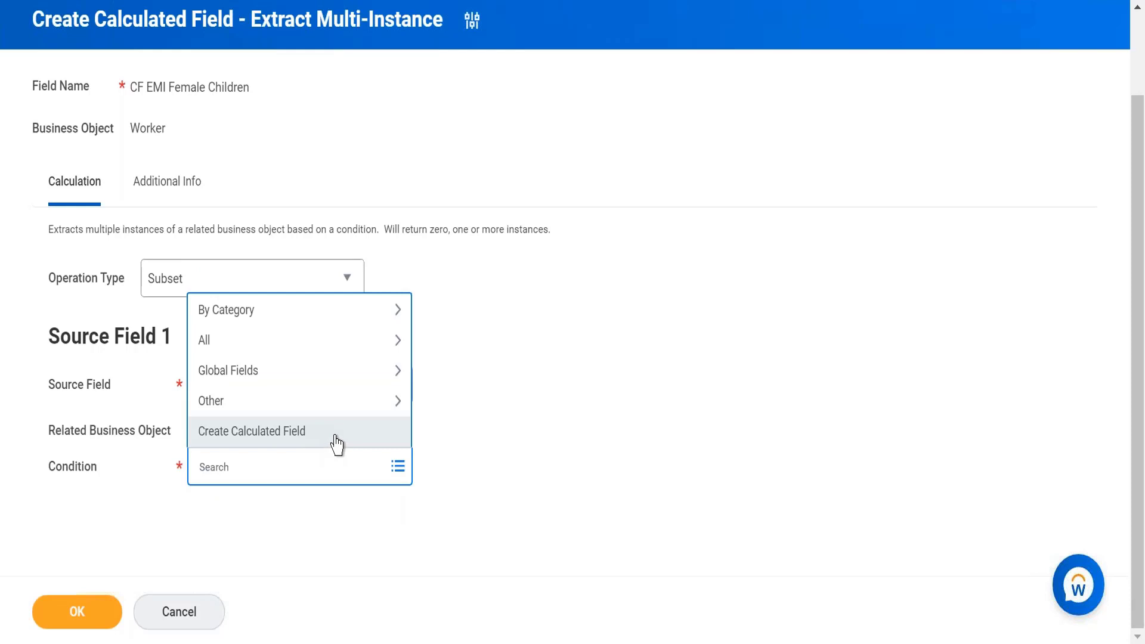
{"action": "left_click", "coordinate": [337, 444]}
{"action": "left_click", "coordinate": [221, 191]}
{"action": "type", "text": "CF "}
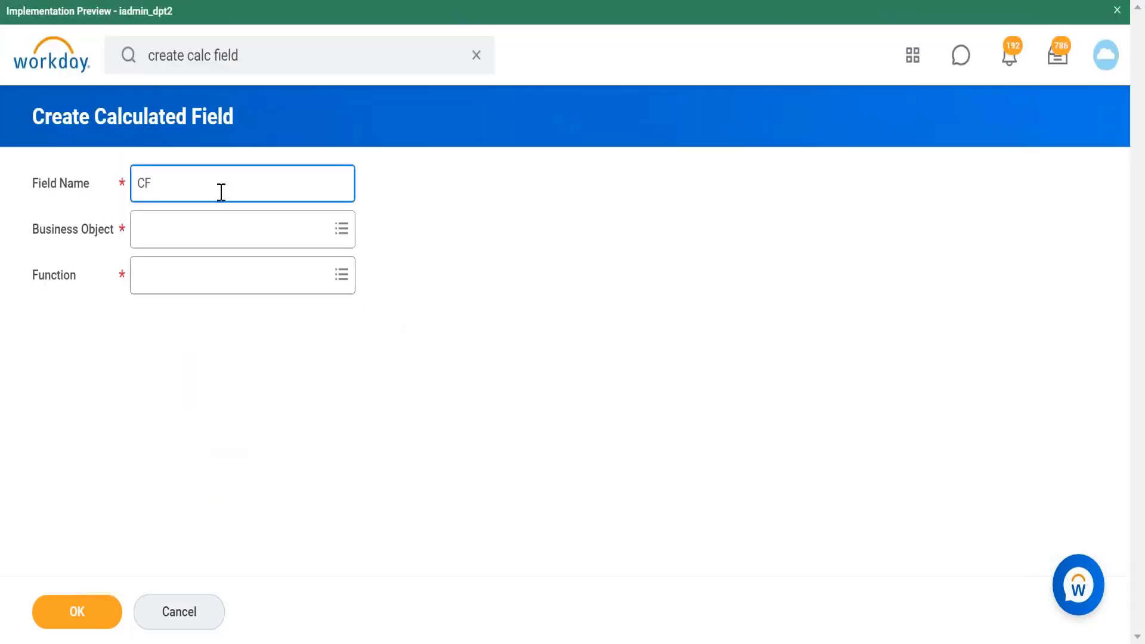
{"action": "type", "text": "T/F Female children"}
Step: Search for dependent and set the Business Object to Dependent
{"action": "left_click", "coordinate": [238, 240]}
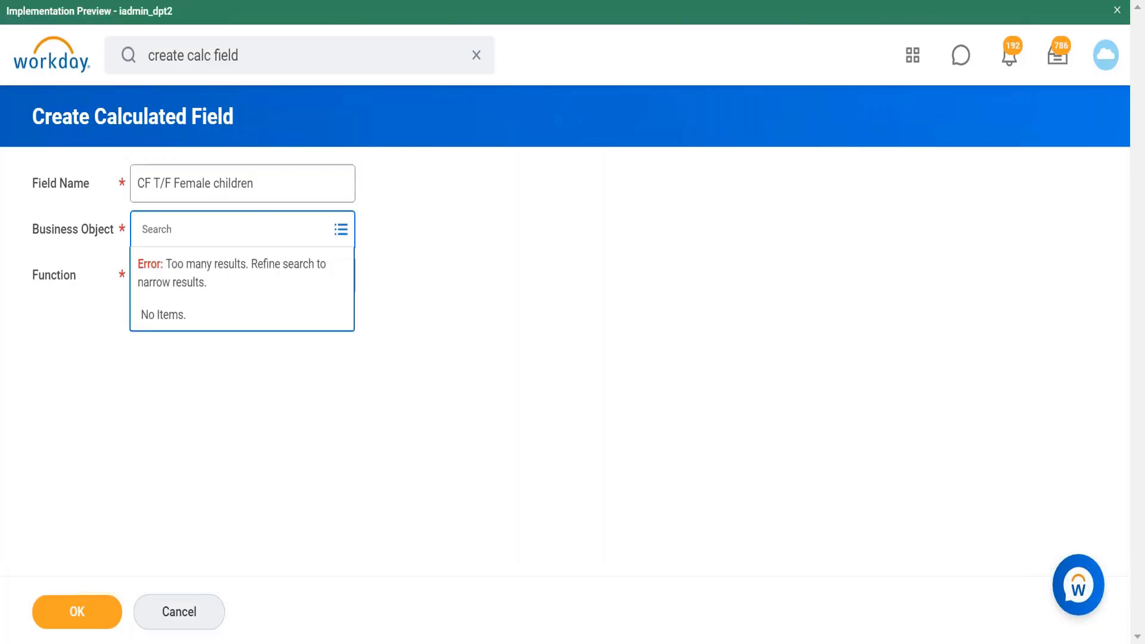
{"action": "type", "text": "deo"}
{"action": "type", "text": "pendent"}
{"action": "key", "text": "Return"}
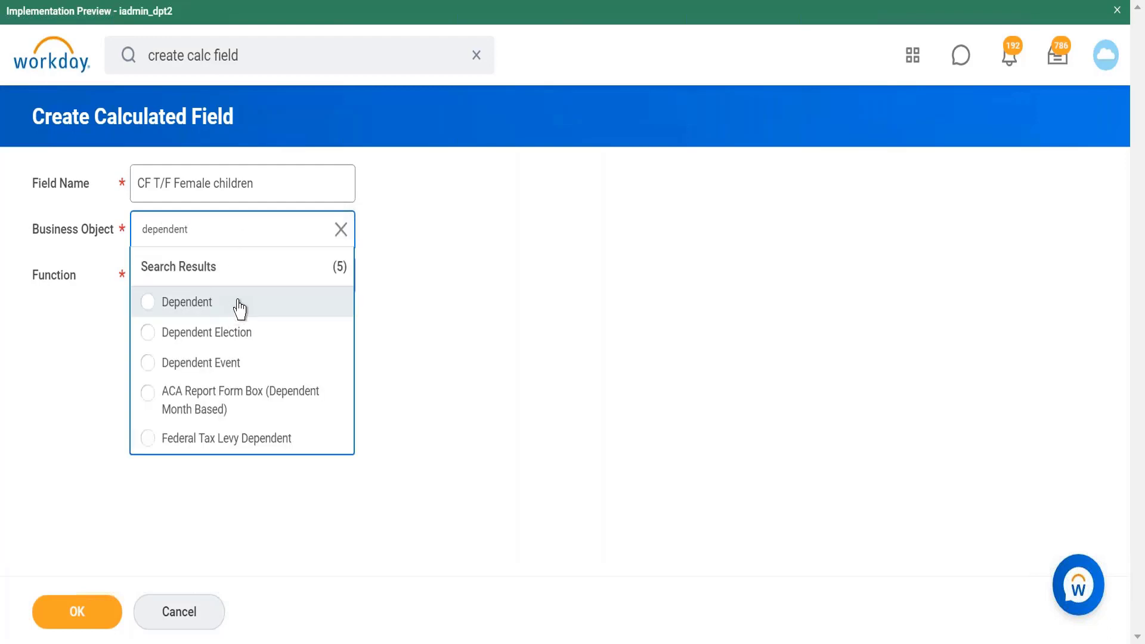
{"action": "left_click", "coordinate": [239, 308]}
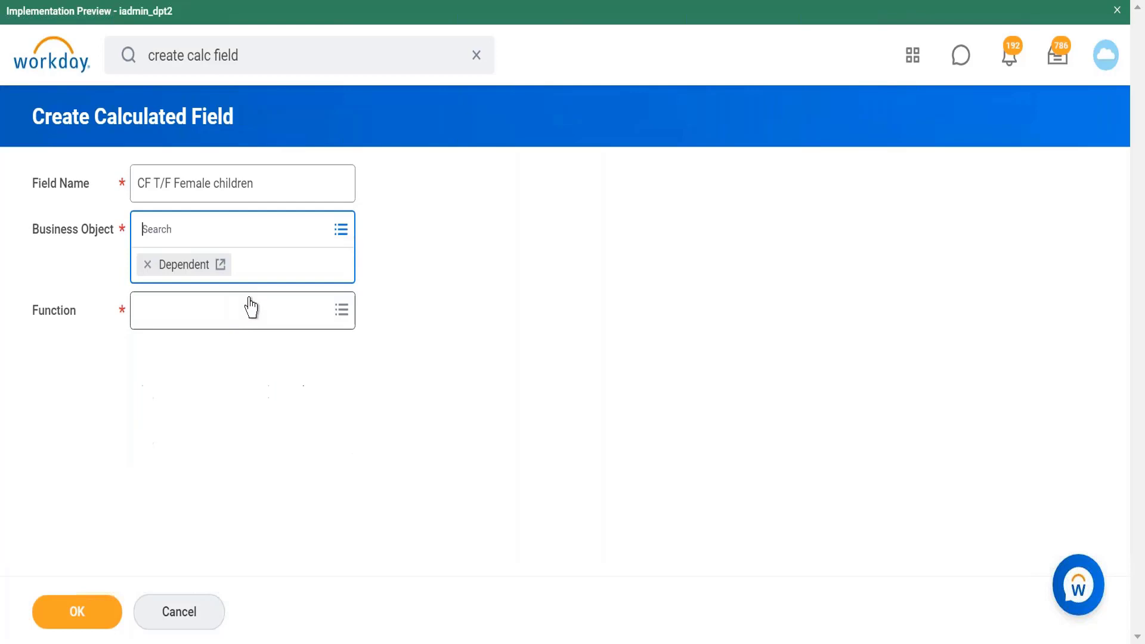
Step: Choose True/False Condition as the function and confirm
{"action": "left_click", "coordinate": [314, 314]}
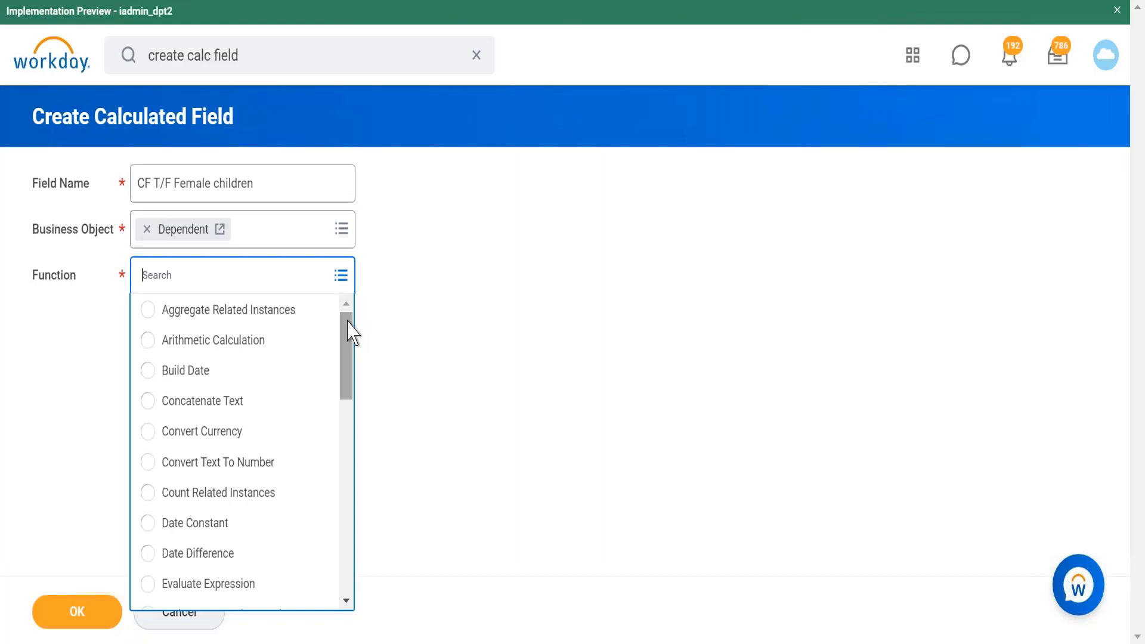
{"action": "left_click_drag", "start_coordinate": [348, 325], "coordinate": [346, 600]}
{"action": "left_click", "coordinate": [268, 595]}
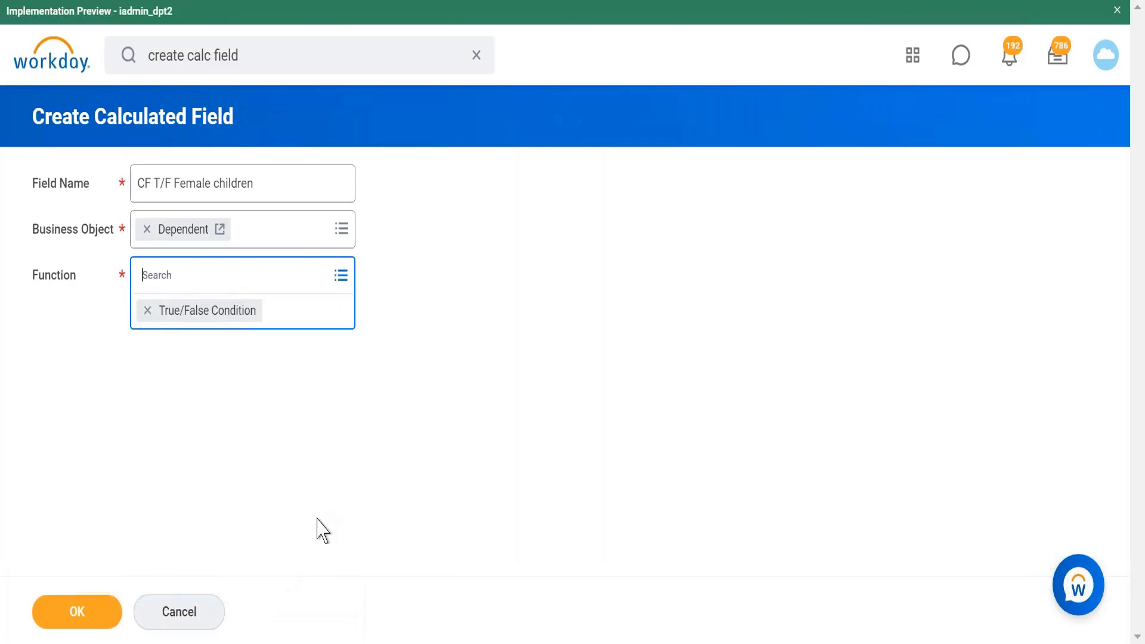
{"action": "left_click", "coordinate": [72, 614]}
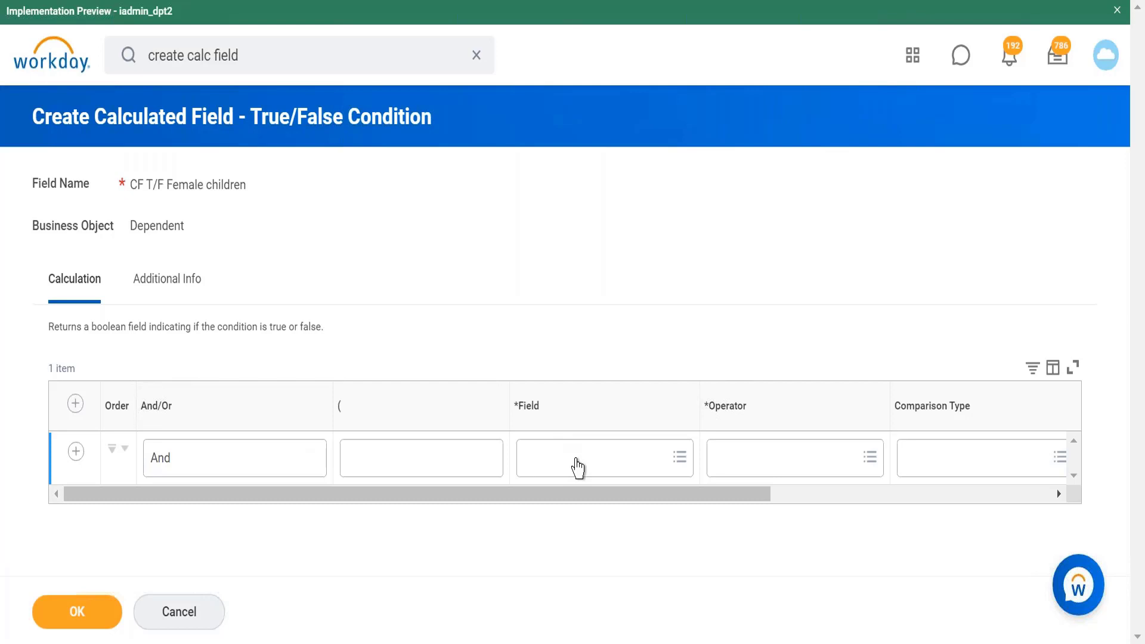
Step: In the first condition row, set Field to Gender and Operator to in the selection list
{"action": "left_click", "coordinate": [578, 468]}
{"action": "type", "text": "gender"}
{"action": "key", "text": "Return"}
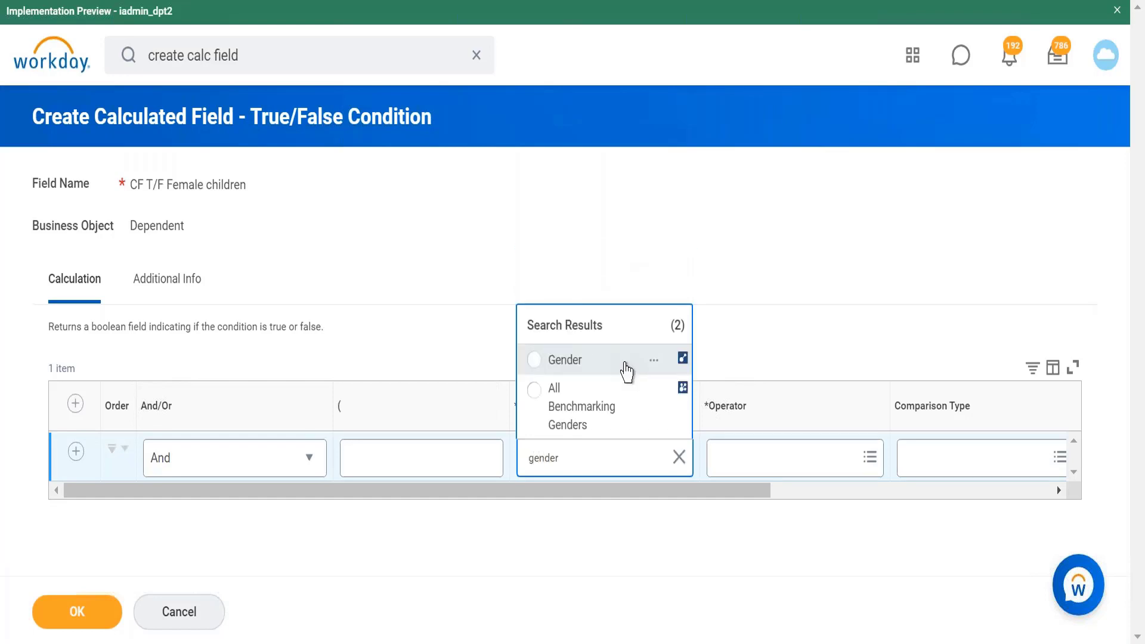
{"action": "left_click", "coordinate": [626, 372]}
{"action": "left_click", "coordinate": [772, 466]}
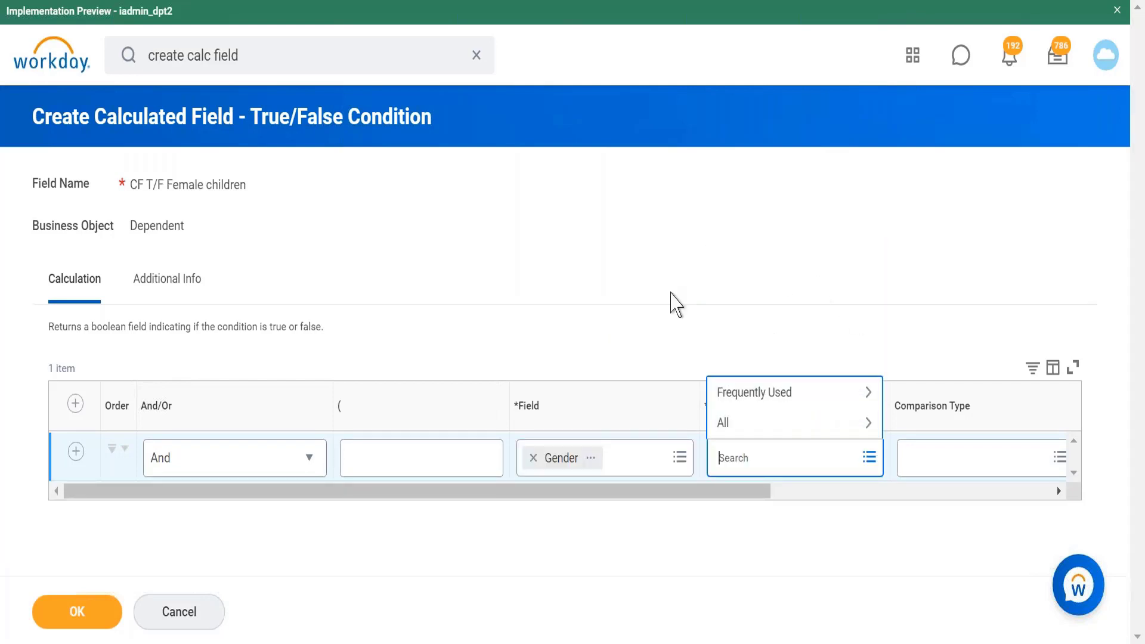
{"action": "left_click", "coordinate": [749, 392]}
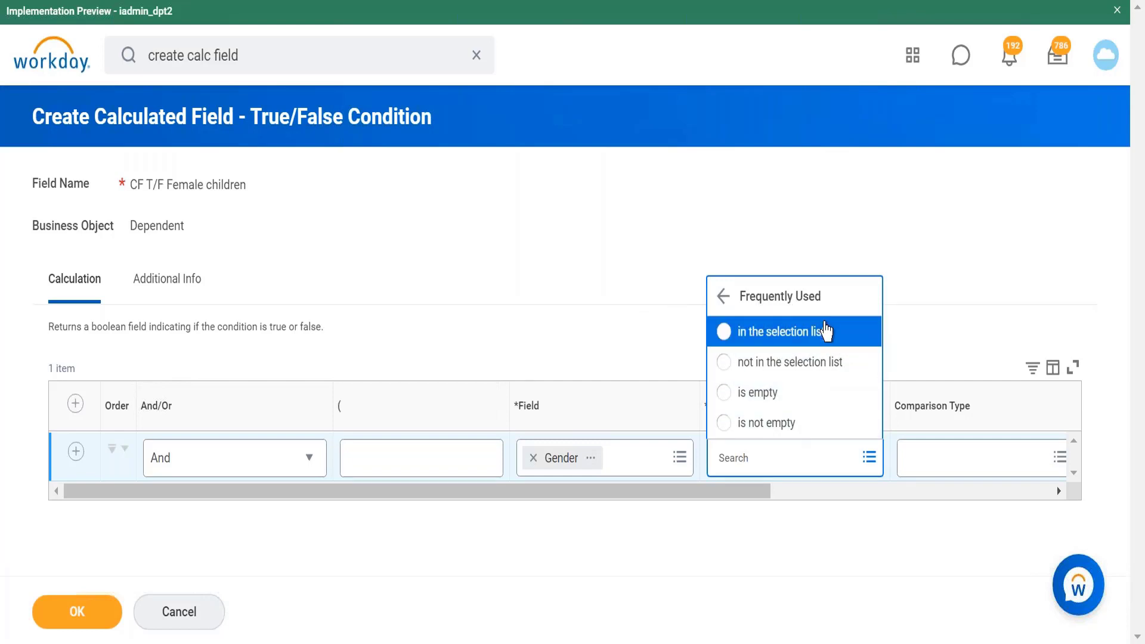
{"action": "left_click", "coordinate": [829, 341]}
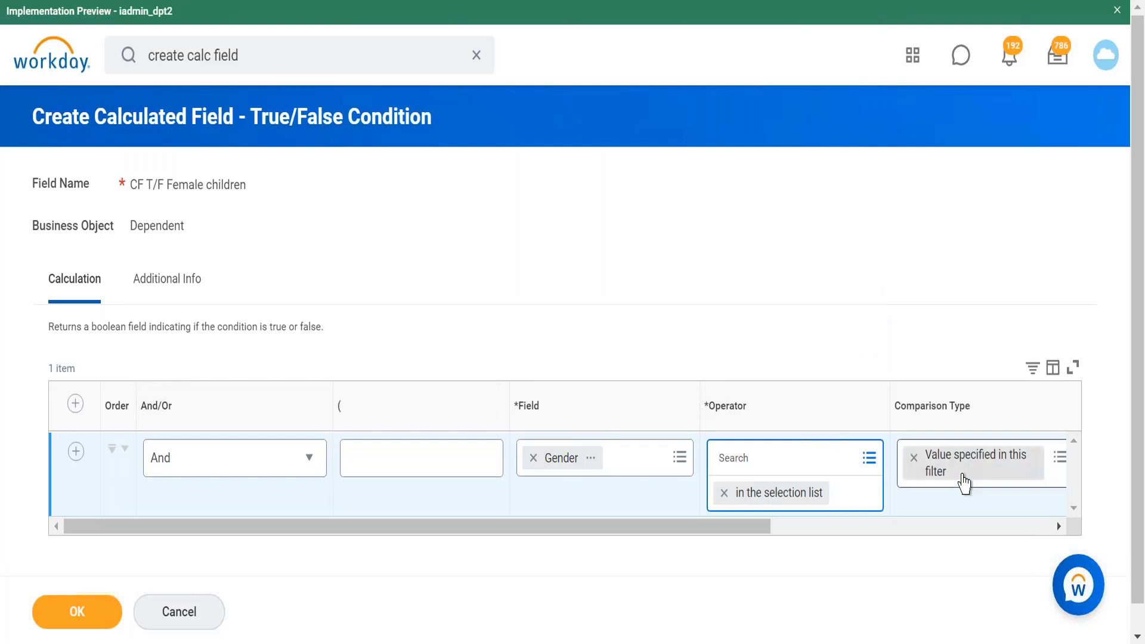
Step: Select Female as the comparison value, then start a field search in a second condition row
{"action": "left_click_drag", "start_coordinate": [735, 501], "coordinate": [945, 513]}
{"action": "left_click", "coordinate": [844, 467]}
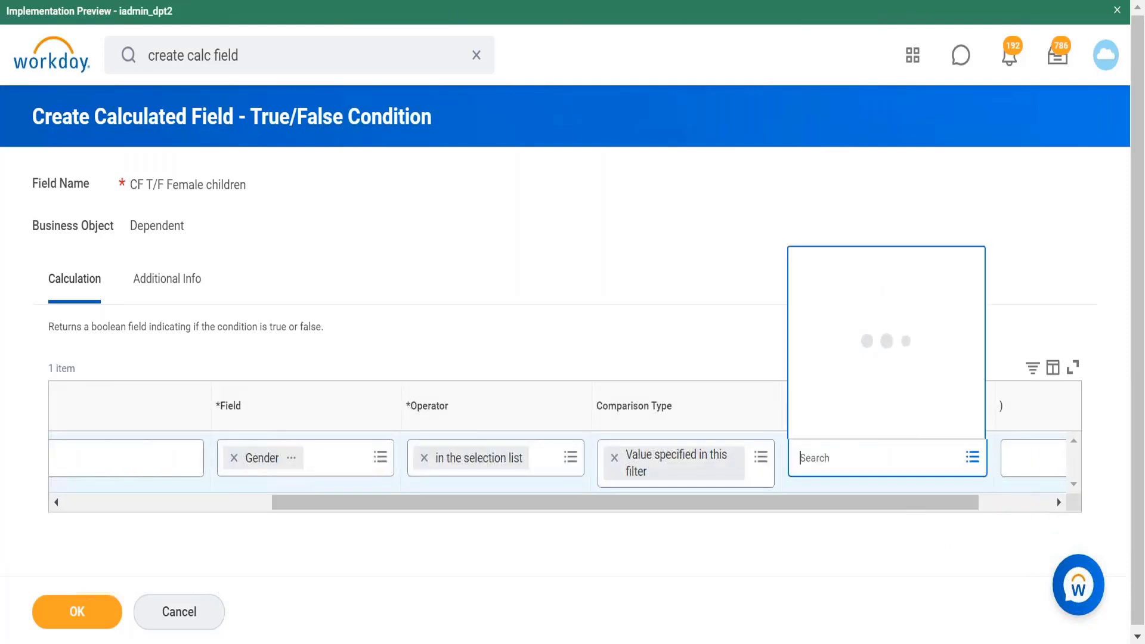
{"action": "left_click", "coordinate": [859, 218]}
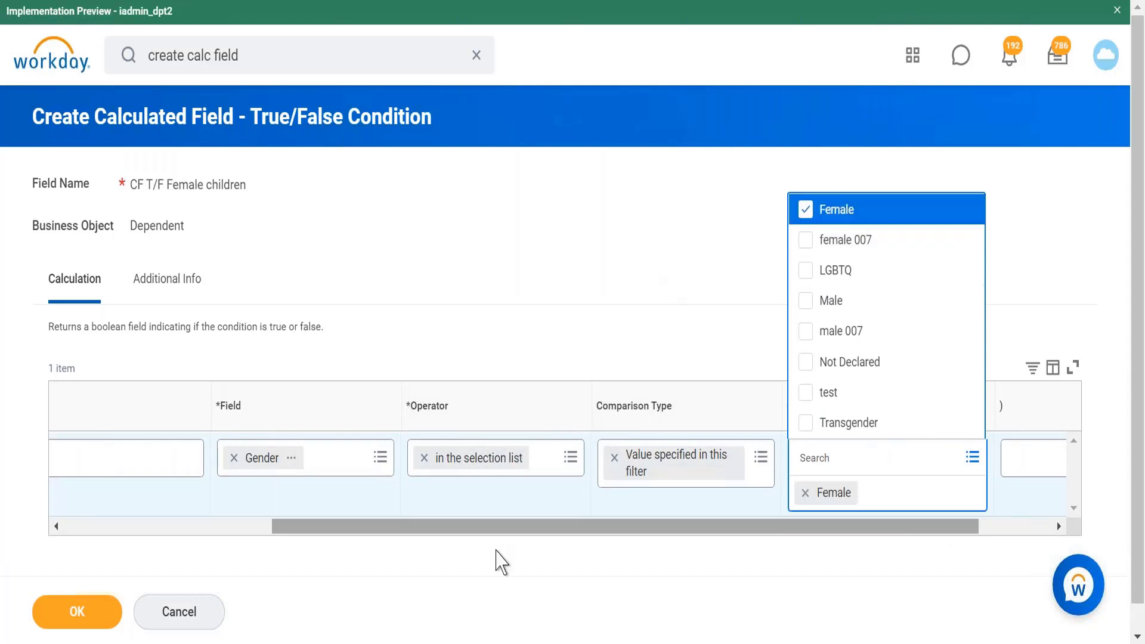
{"action": "left_click_drag", "start_coordinate": [430, 530], "coordinate": [109, 526]}
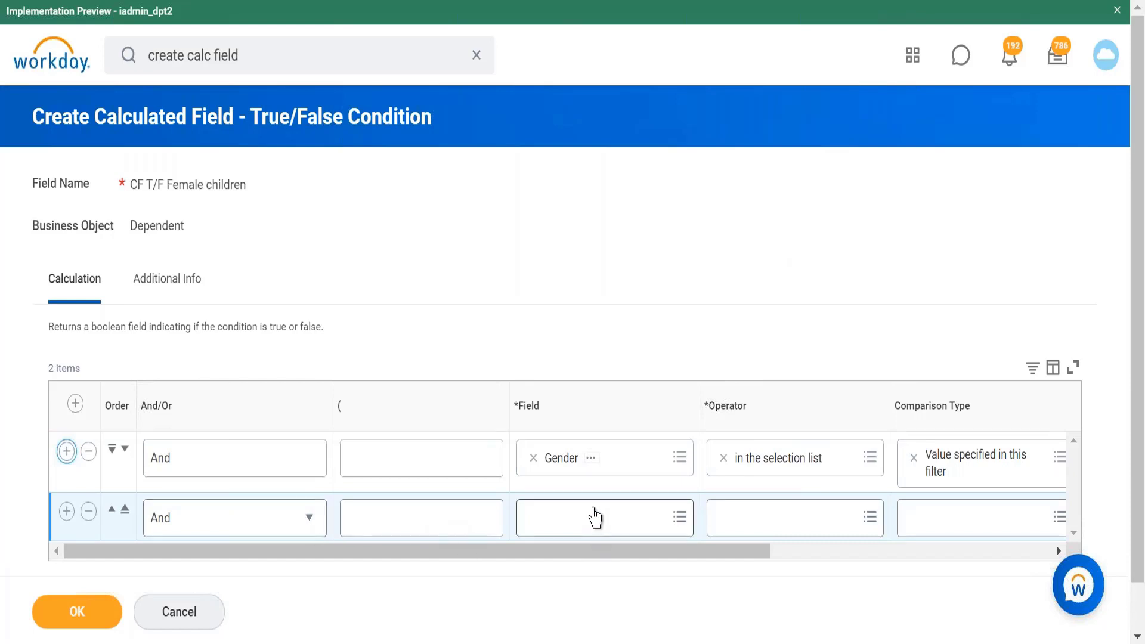
{"action": "left_click", "coordinate": [594, 518]}
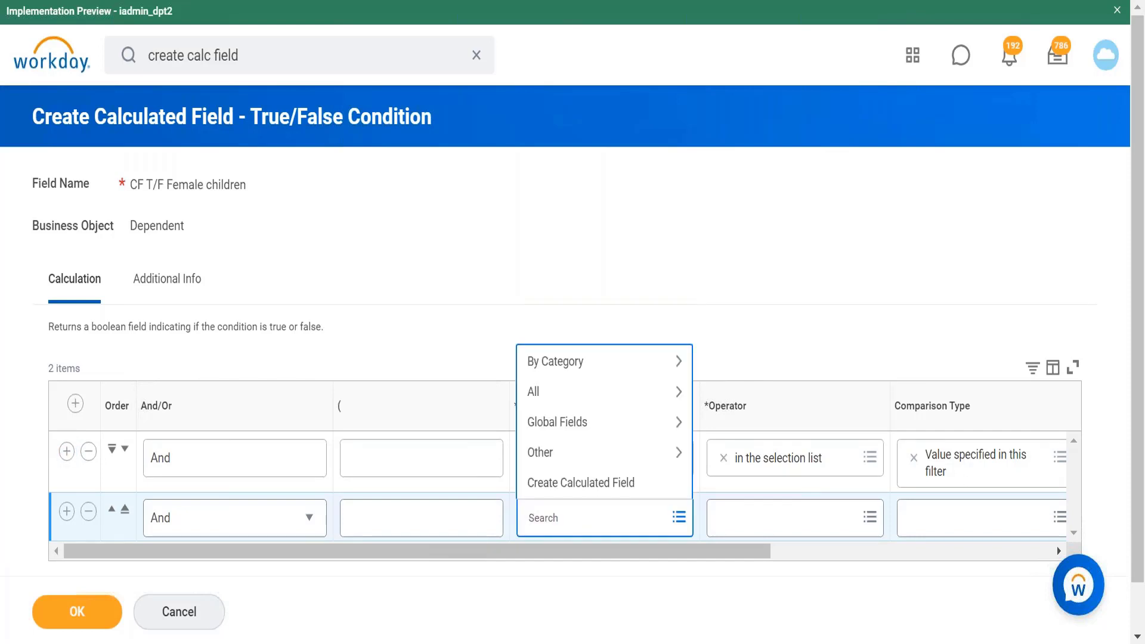
{"action": "type", "text": "re"}
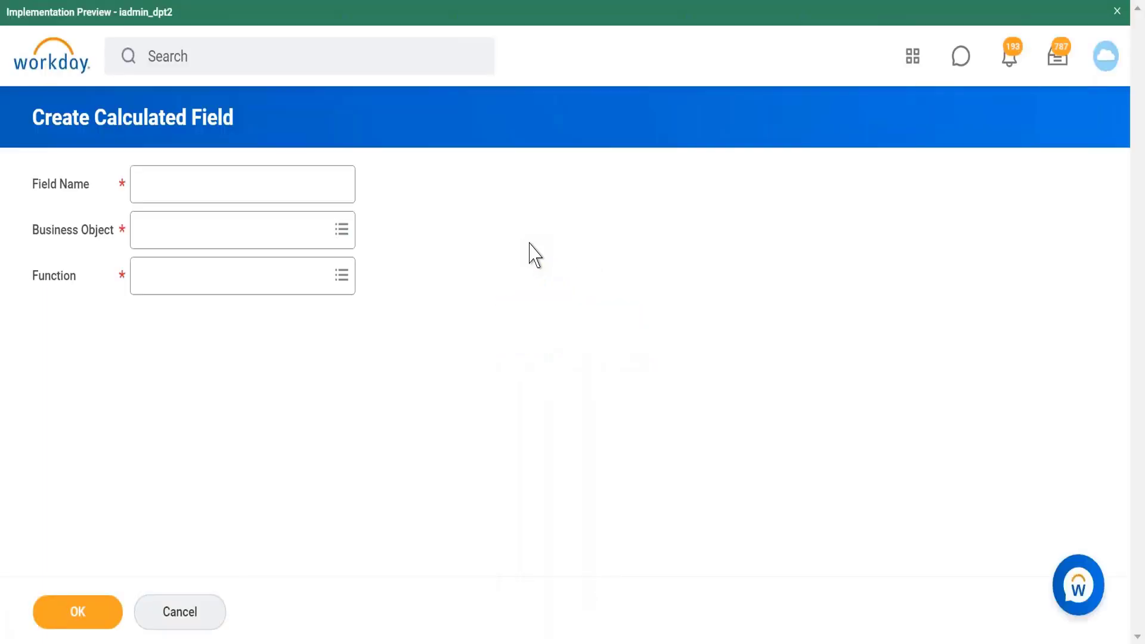
Step: In a fresh Create Calculated Field form, name the field CF EMI Dependent
{"action": "left_click", "coordinate": [215, 192]}
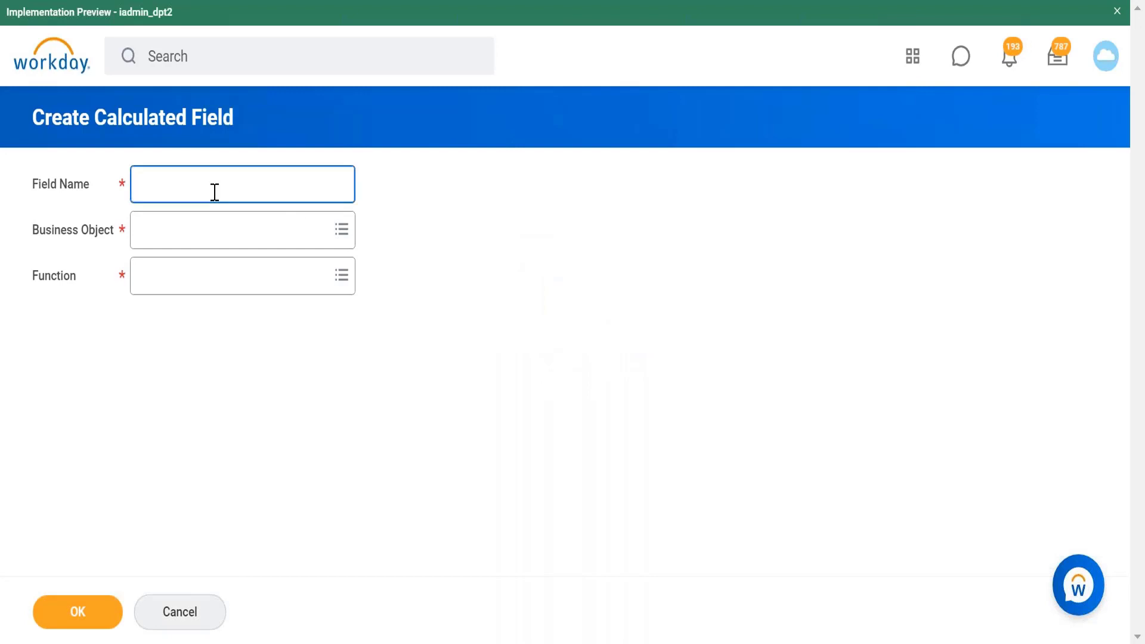
{"action": "type", "text": "CF EMI Dependent"}
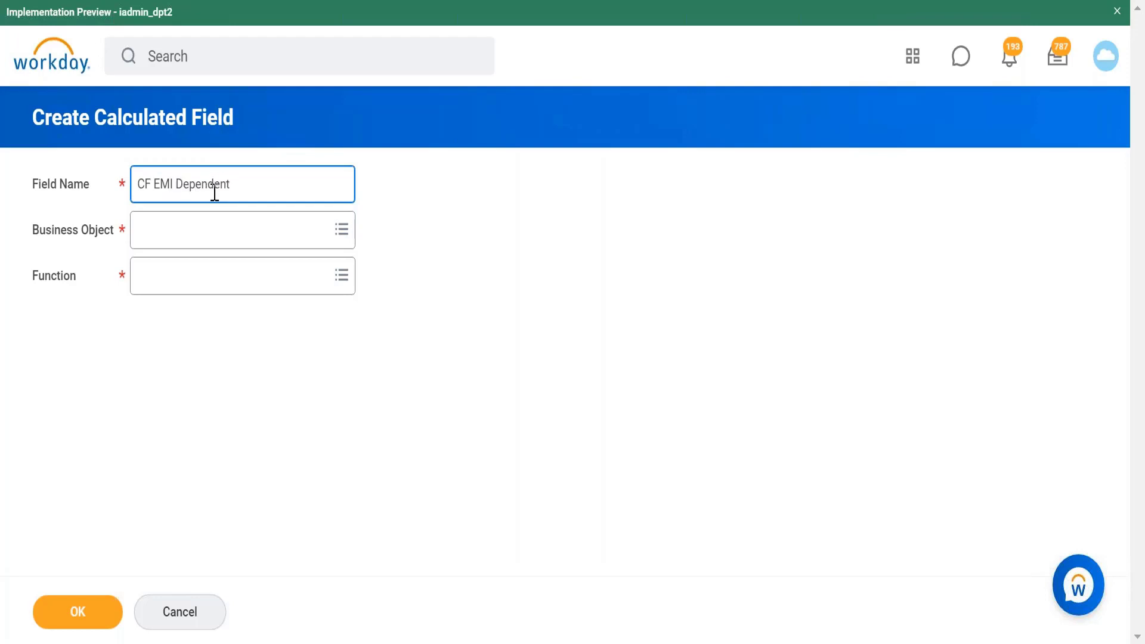